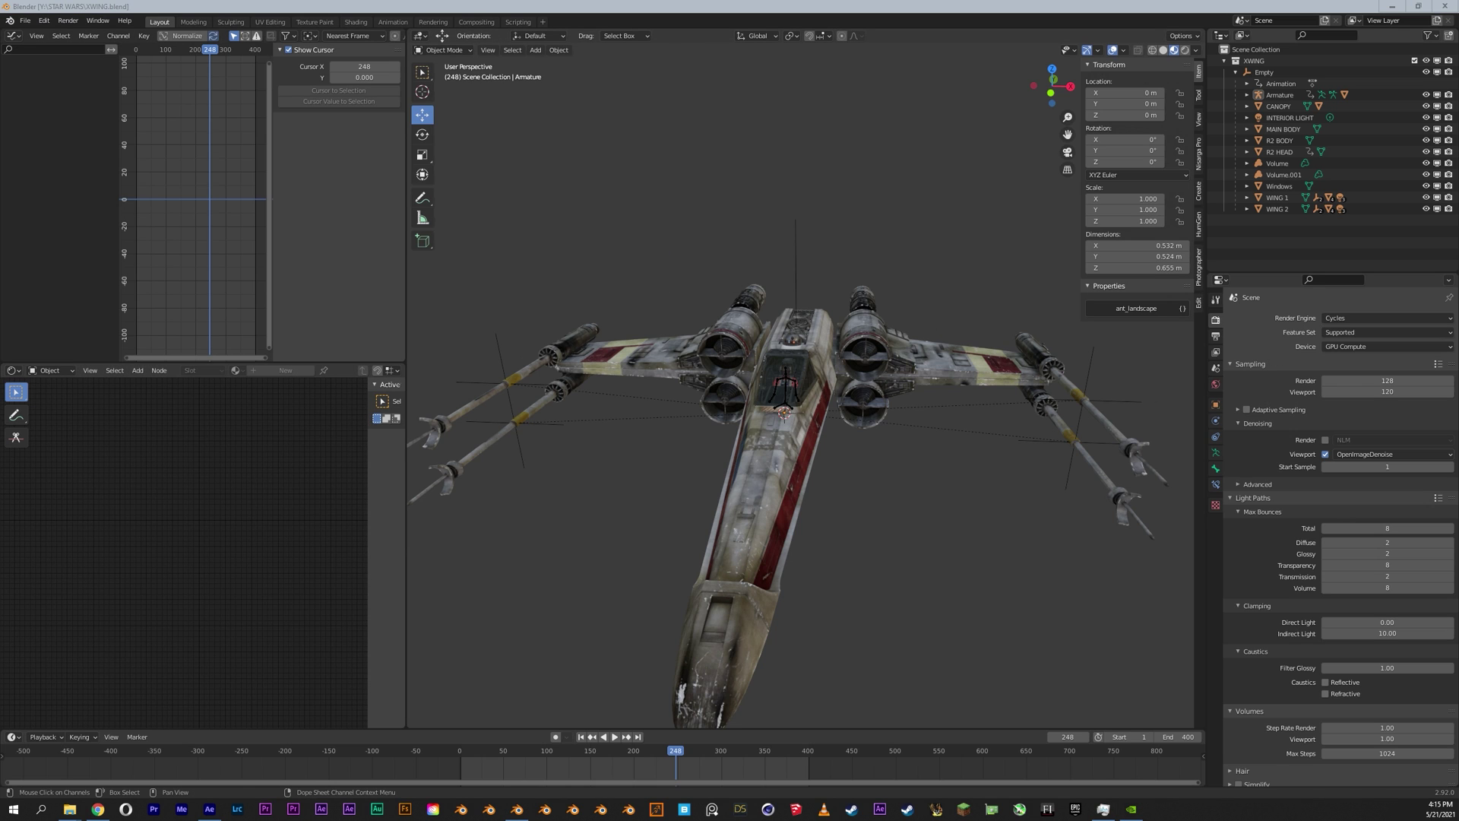
Step: Examine the X-wing model from the front and from both sides
{"action": "middle_click_drag", "start_coordinate": [800, 486], "coordinate": [954, 449]}
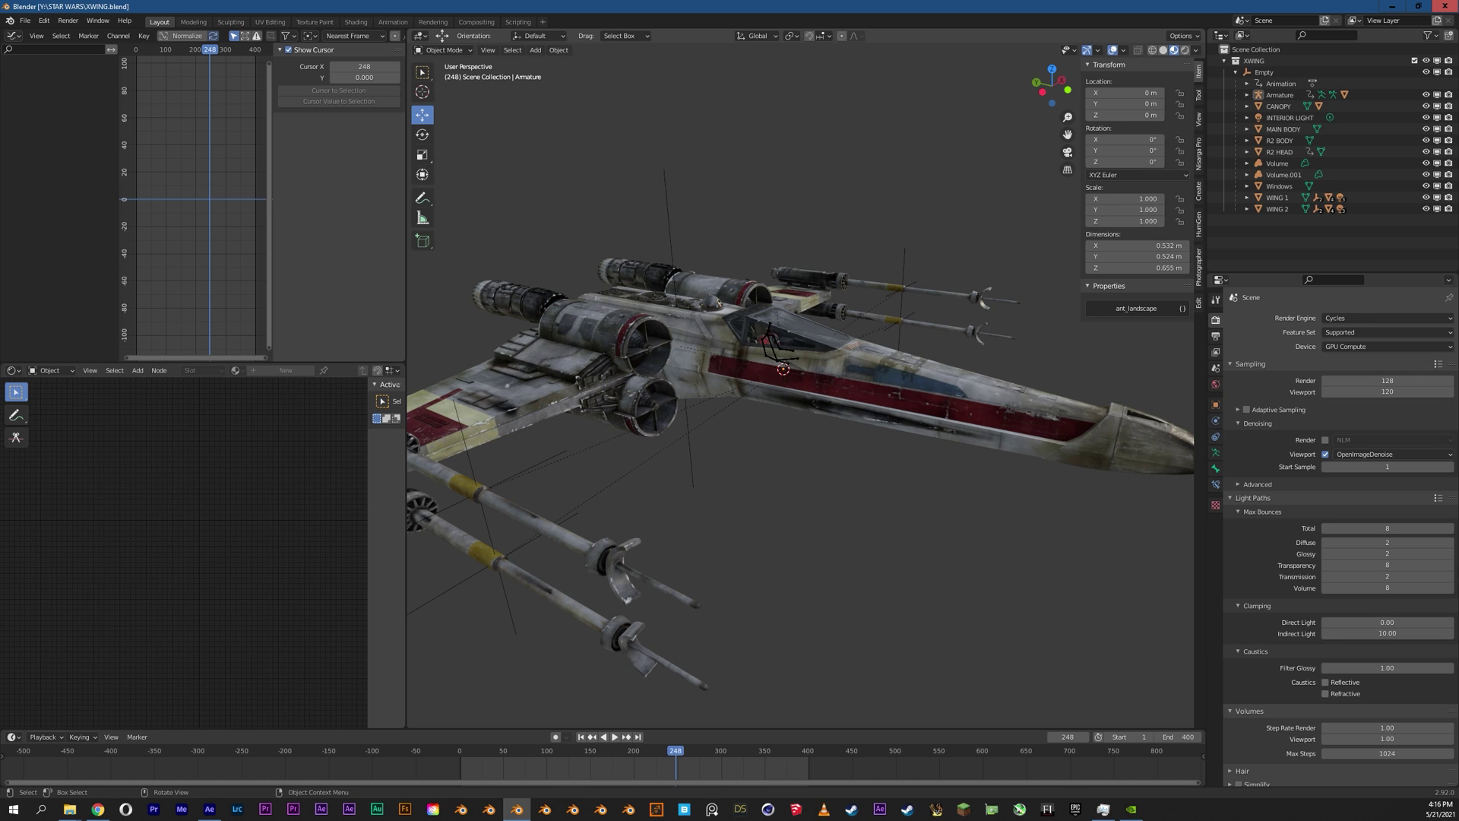
{"action": "middle_click_drag", "start_coordinate": [954, 448], "coordinate": [924, 453]}
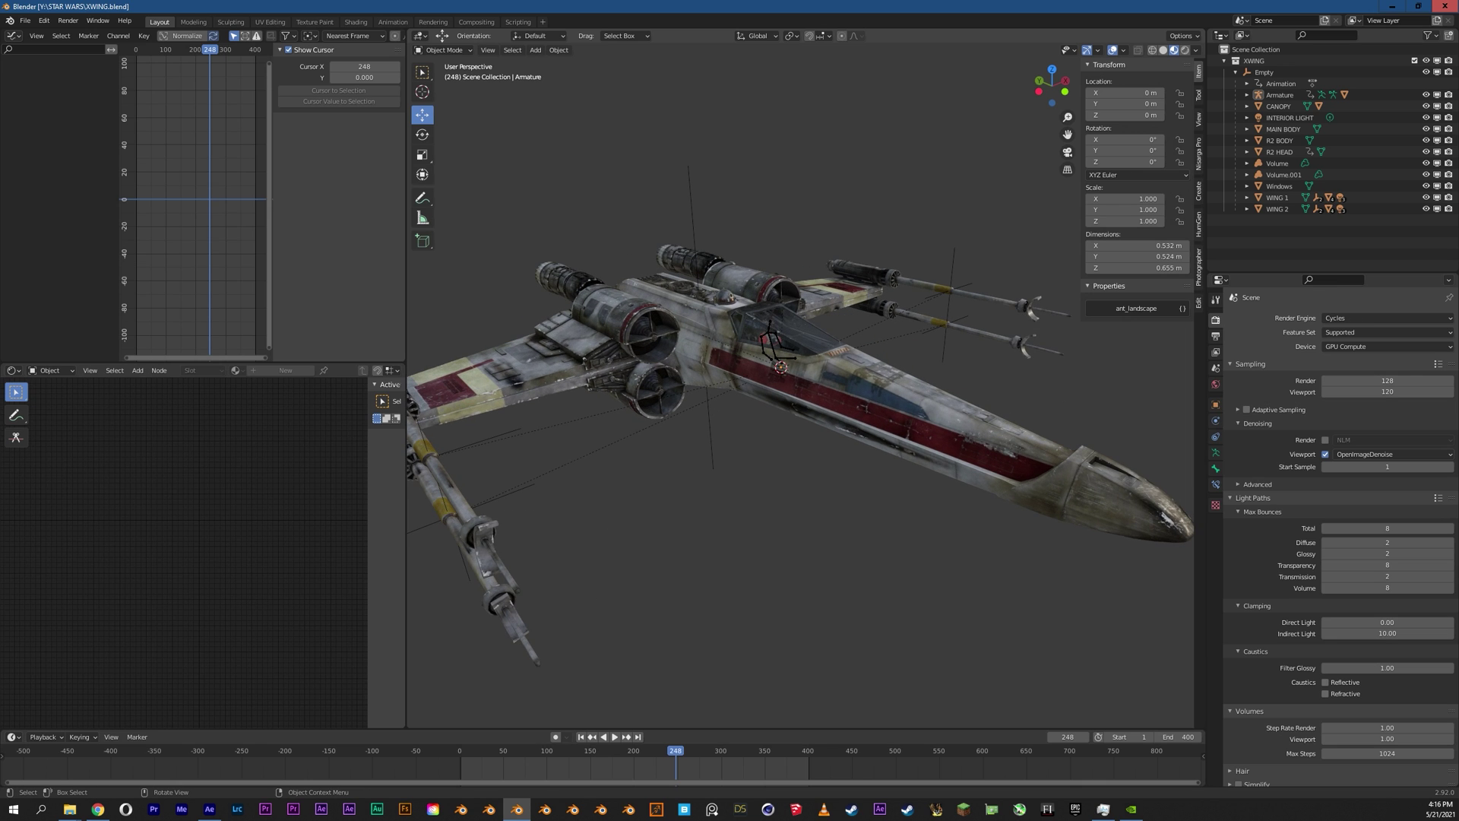
{"action": "middle_click_drag", "start_coordinate": [924, 452], "coordinate": [817, 452]}
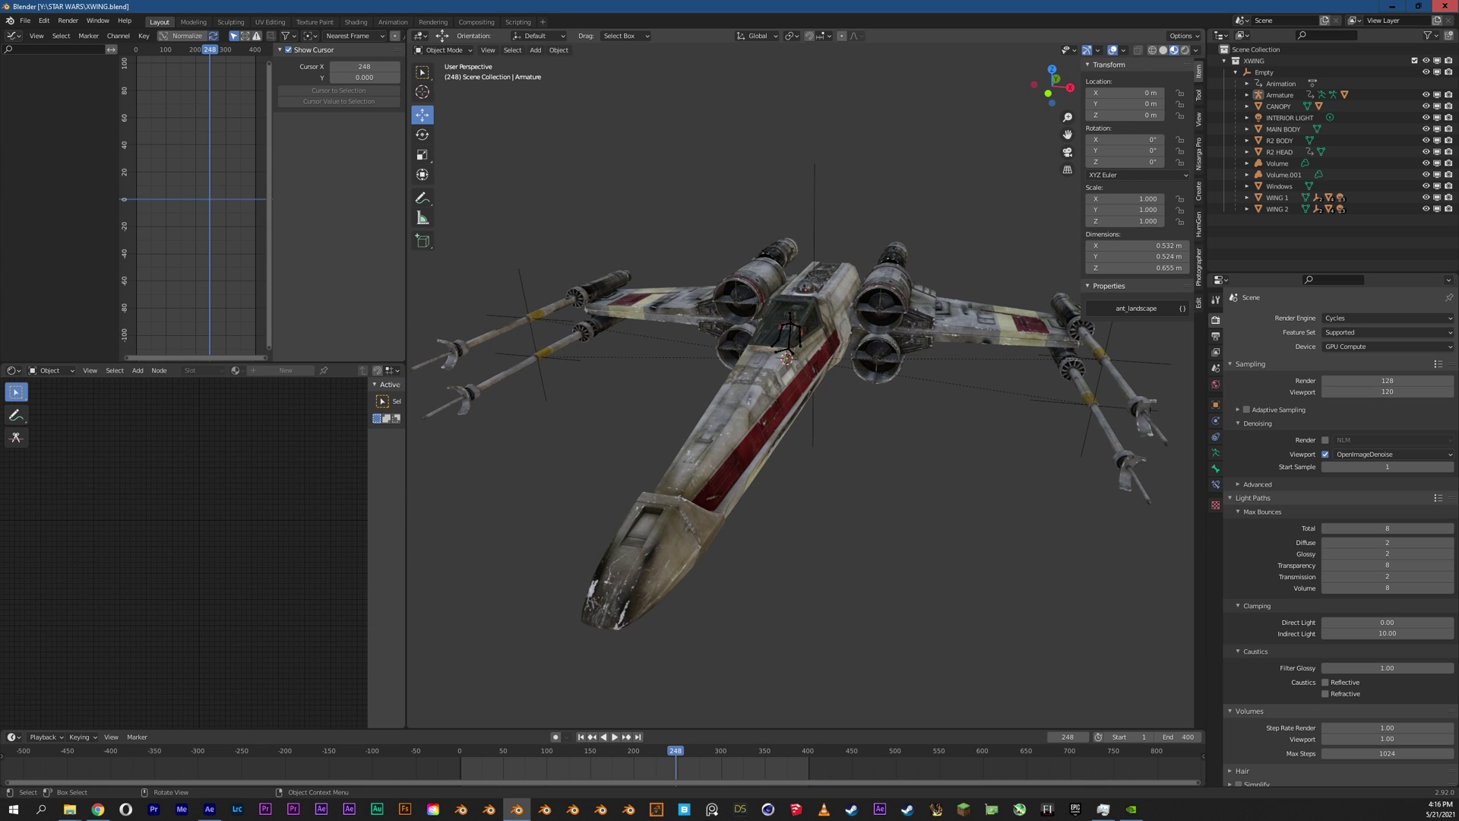
{"action": "mouse_move", "coordinate": [817, 453]}
{"action": "middle_mouse_down"}
{"action": "mouse_move", "coordinate": [874, 453]}
{"action": "mouse_move", "coordinate": [846, 453]}
{"action": "middle_mouse_up"}
{"action": "left_click_drag", "start_coordinate": [1023, 85], "coordinate": [1010, 87]}
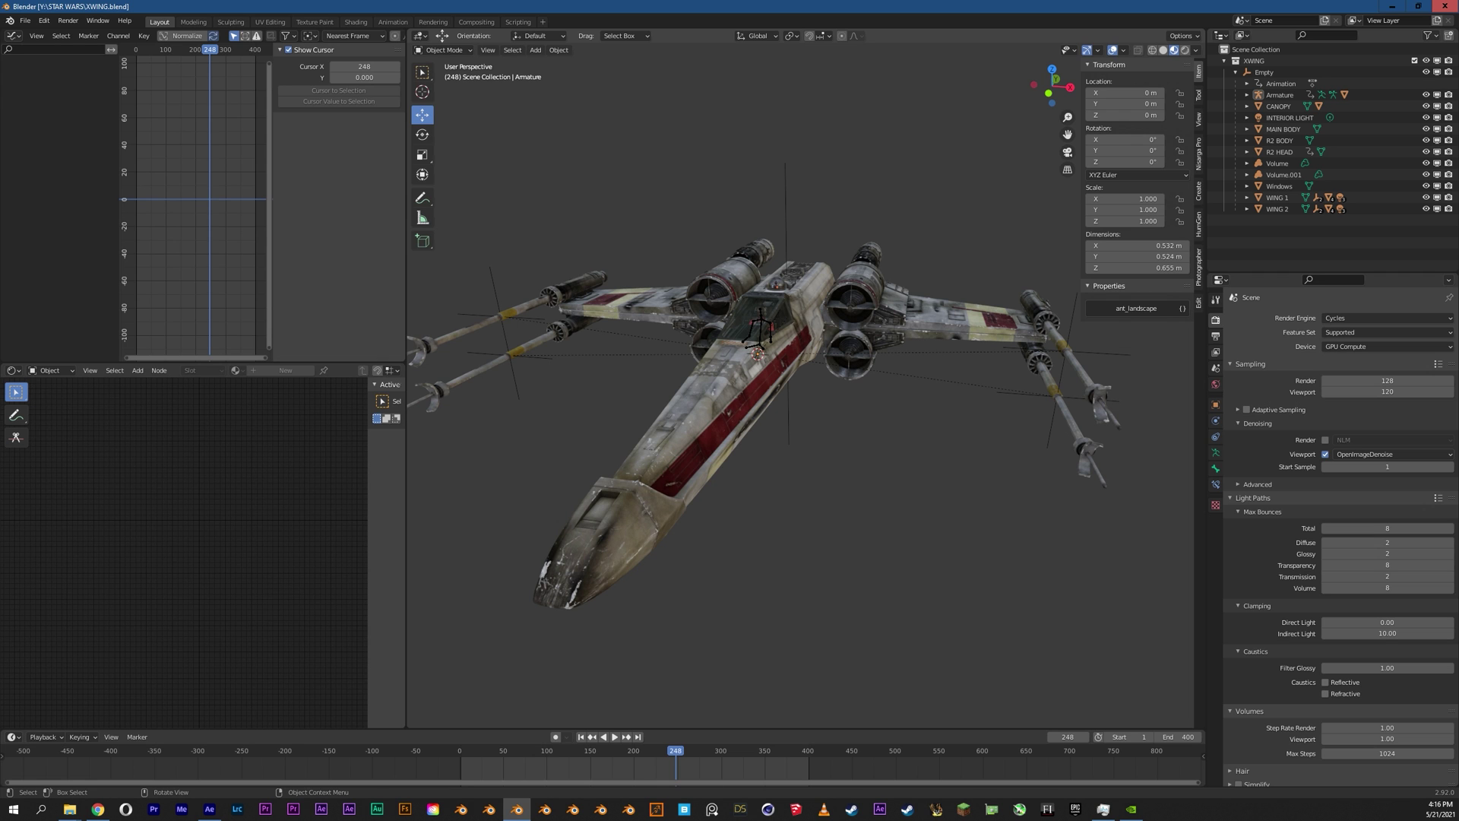
{"action": "left_click", "coordinate": [943, 320]}
{"action": "middle_click_drag", "start_coordinate": [874, 365], "coordinate": [787, 464]}
{"action": "left_click_drag", "start_coordinate": [1061, 102], "coordinate": [1066, 114]}
{"action": "middle_click_drag", "start_coordinate": [957, 220], "coordinate": [1026, 182]}
{"action": "left_click_drag", "start_coordinate": [1124, 150], "coordinate": [1087, 151]}
{"action": "key", "text": "Escape"}
{"action": "middle_click_drag", "start_coordinate": [623, 555], "coordinate": [836, 538]}
Step: Select the R2 head behind the cockpit and frame it for a close-up view
{"action": "left_click", "coordinate": [656, 250]}
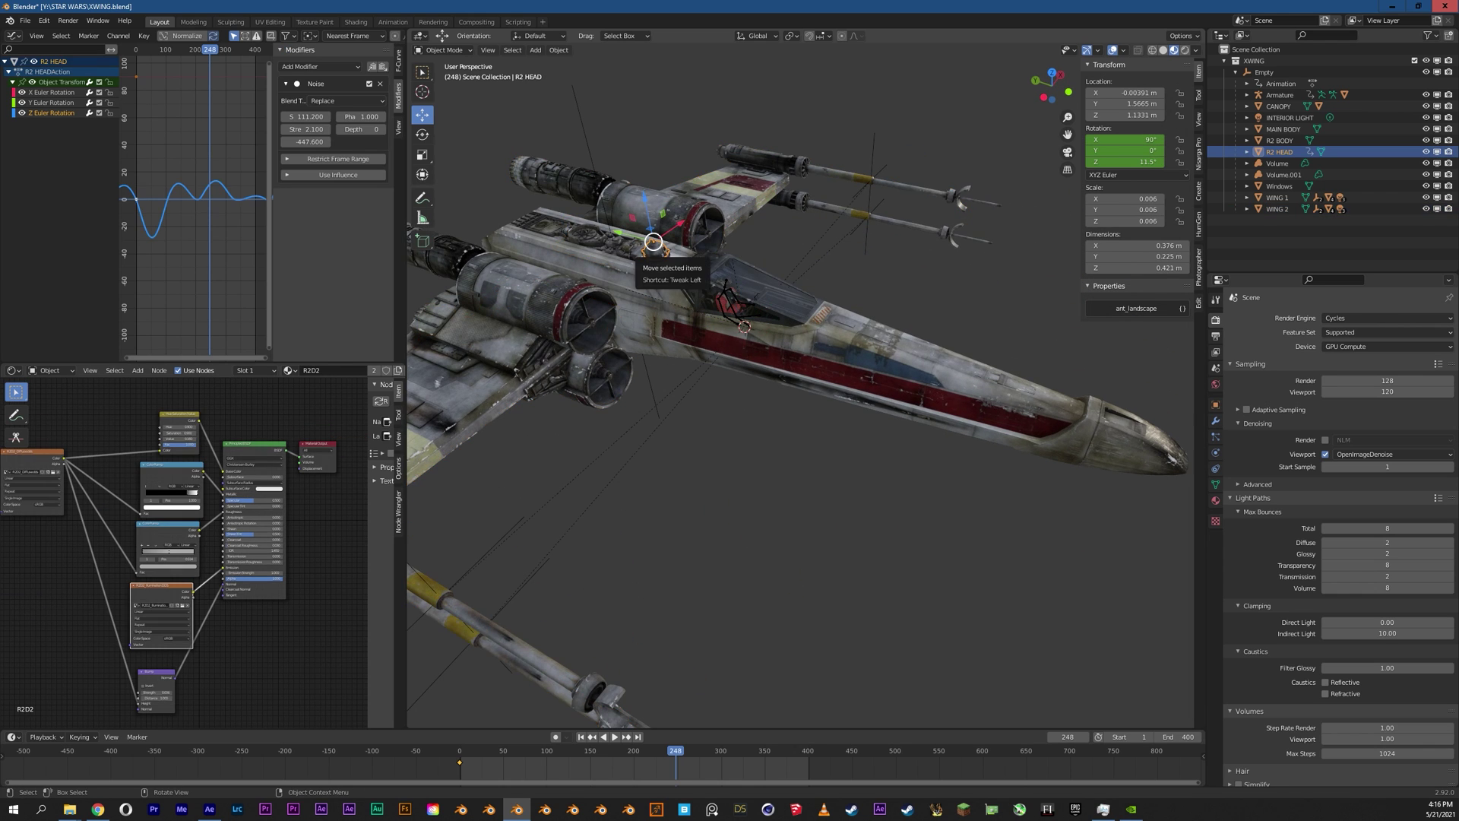
{"action": "key", "text": "KP_Decimal"}
{"action": "middle_click_drag", "start_coordinate": [836, 426], "coordinate": [593, 418]}
{"action": "scroll", "coordinate": [653, 368], "scroll_direction": "down", "scroll_amount": 2}
Step: Browse the images on Video Copilot's free Star Wars model pack page in the web browser
{"action": "middle_click_drag", "start_coordinate": [477, 46], "coordinate": [529, 64]}
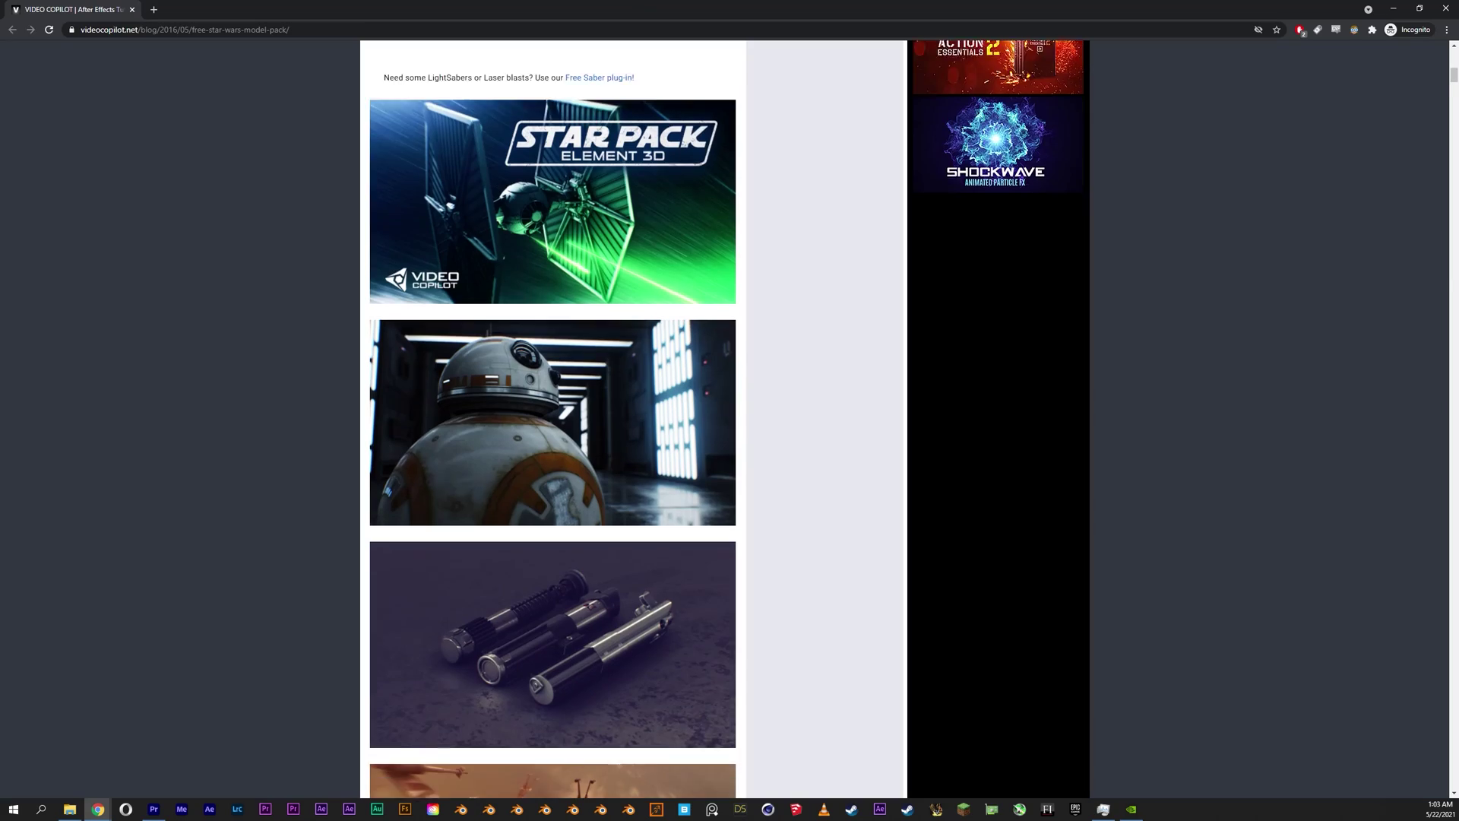
{"action": "scroll", "coordinate": [553, 418], "scroll_direction": "down", "scroll_amount": 2}
{"action": "scroll", "coordinate": [552, 418], "scroll_direction": "down", "scroll_amount": 7}
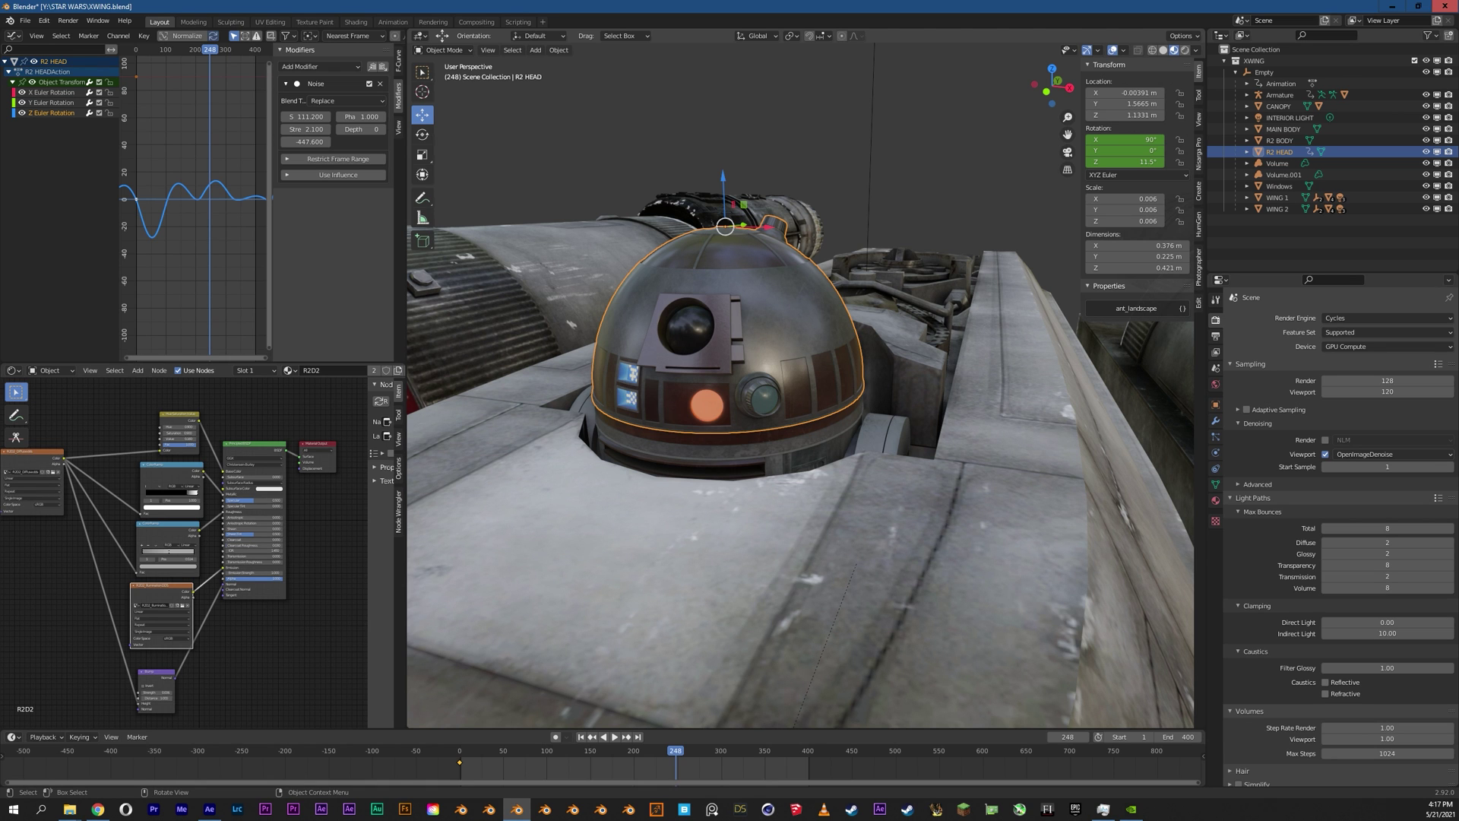
Step: Set the current frame to 0 and show the R2 head's rotation curves in the Graph Editor
{"action": "middle_click_drag", "start_coordinate": [760, 426], "coordinate": [849, 431]}
{"action": "middle_click_drag", "start_coordinate": [147, 559], "coordinate": [151, 548]}
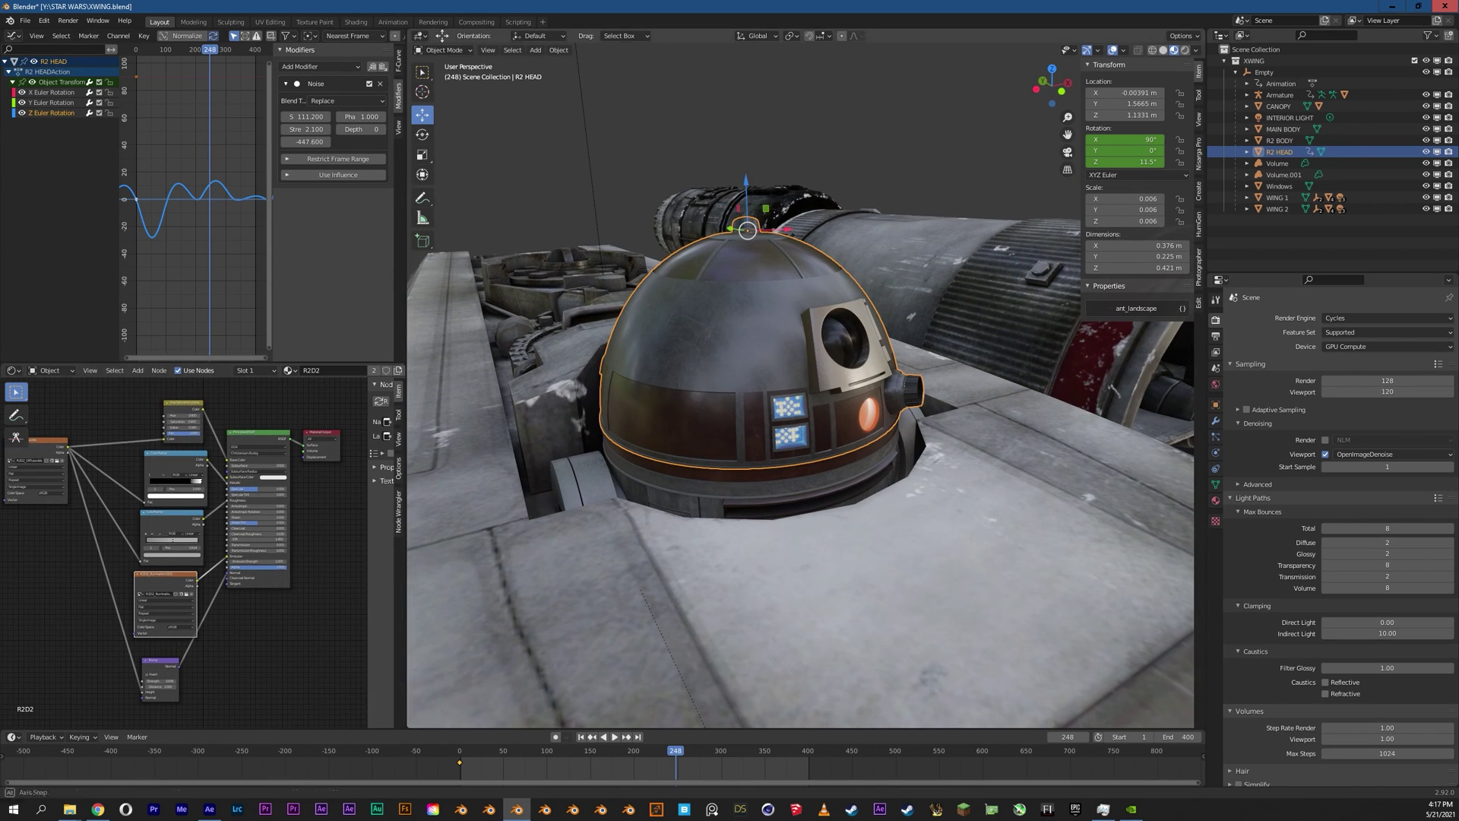
{"action": "middle_click_drag", "start_coordinate": [836, 456], "coordinate": [631, 442]}
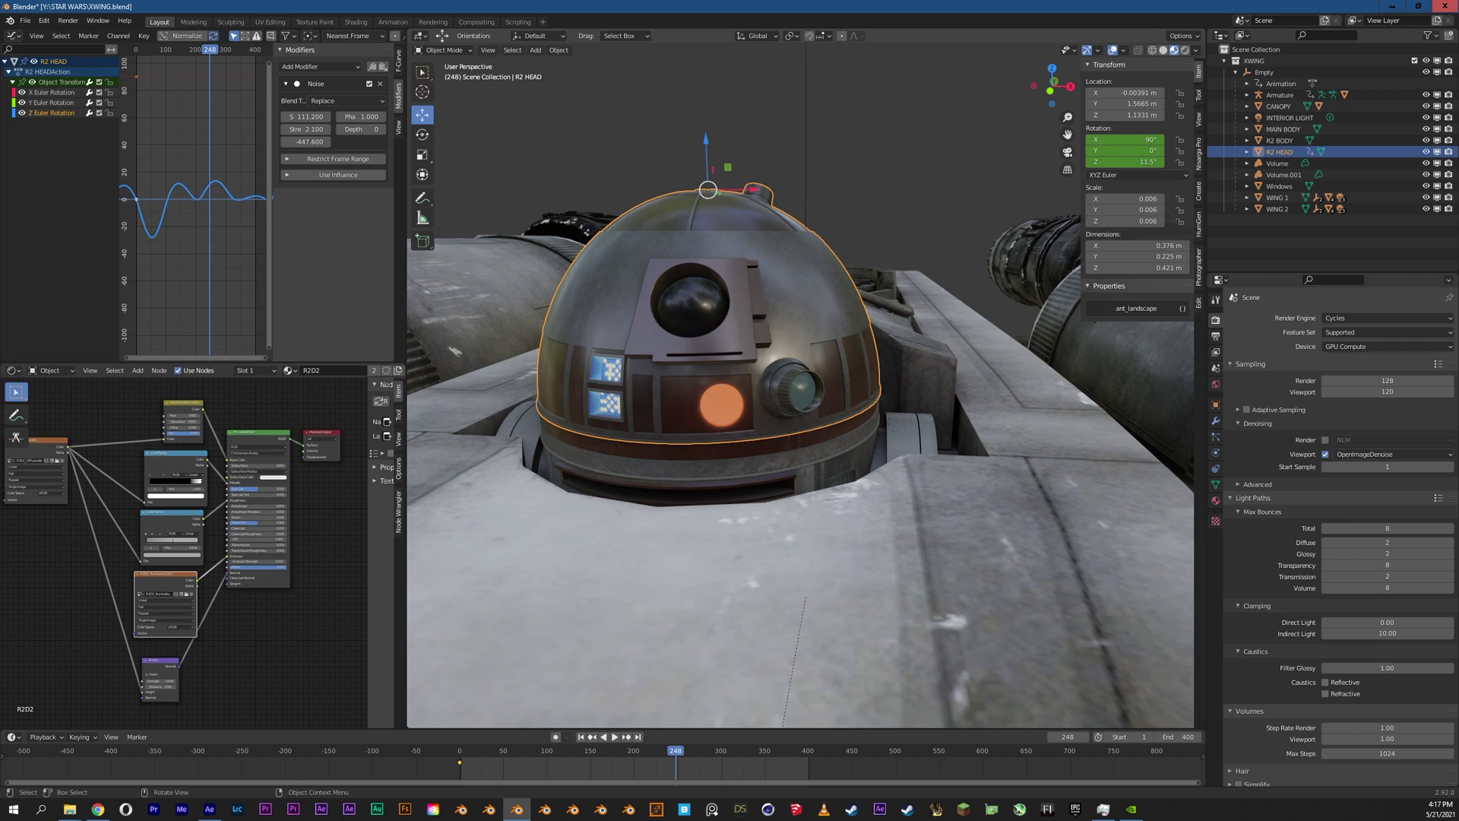
{"action": "left_click", "coordinate": [459, 750]}
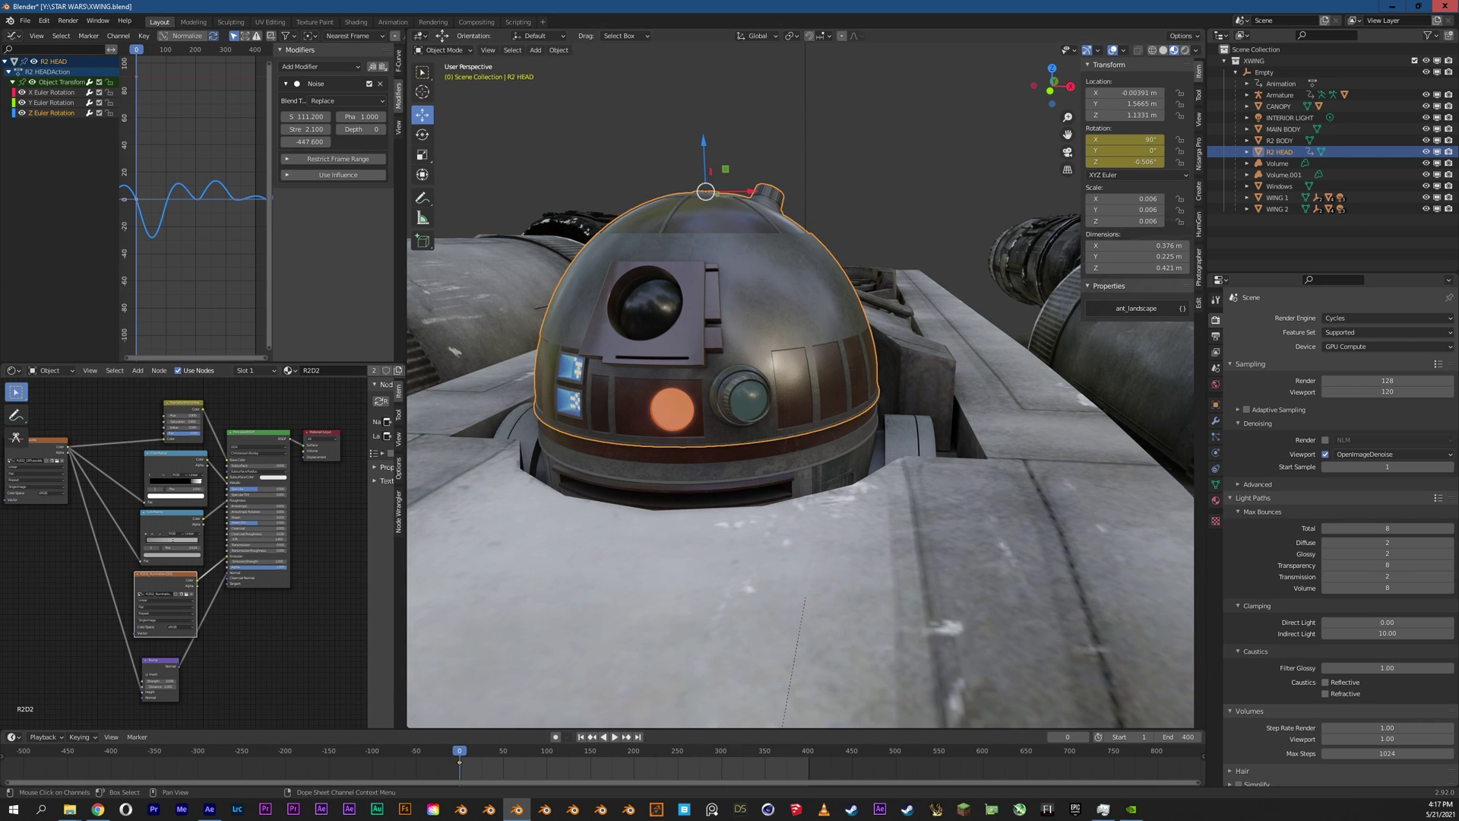
{"action": "left_click", "coordinate": [12, 36]}
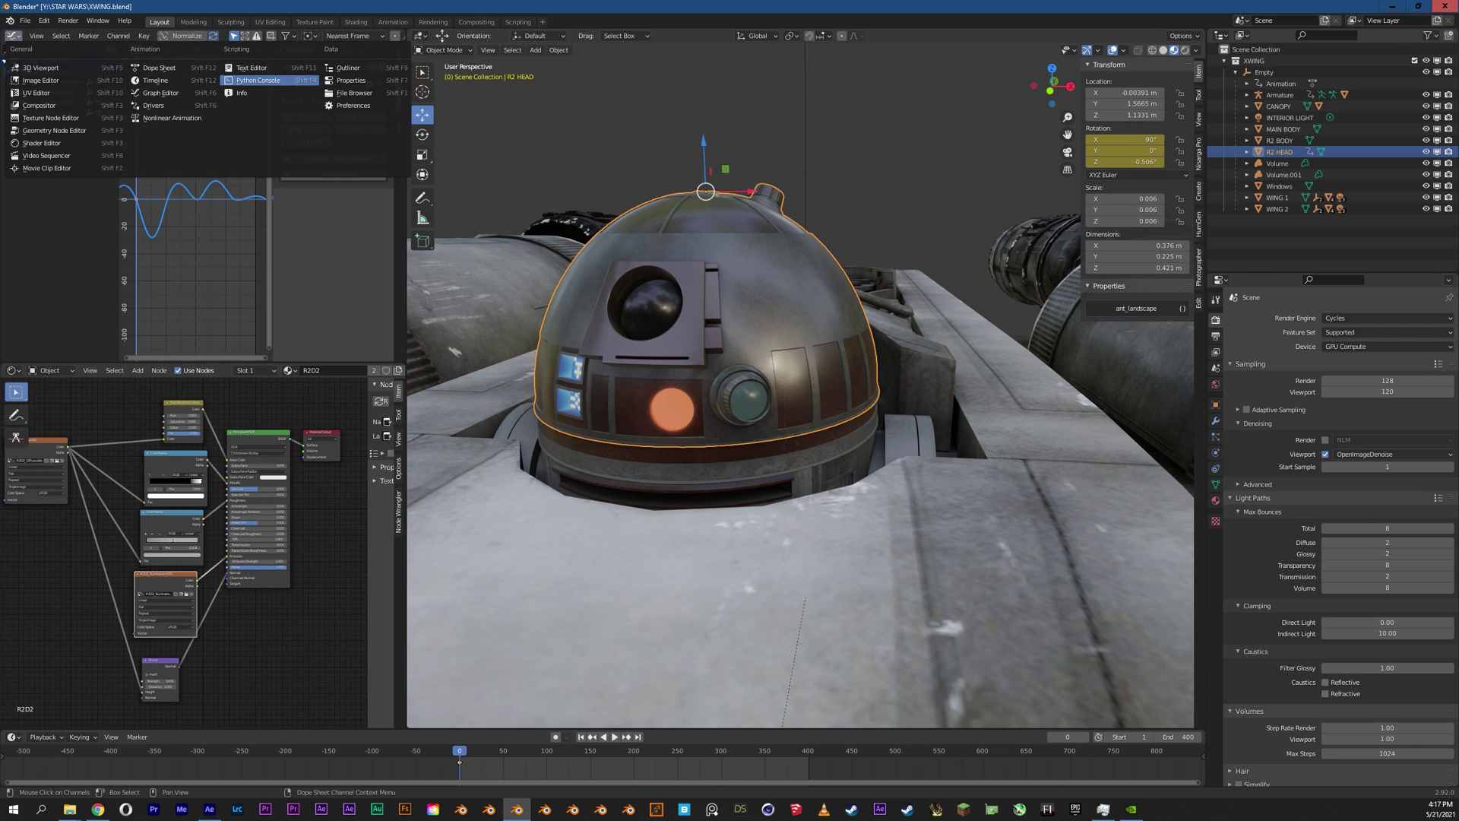
{"action": "left_click", "coordinate": [161, 93]}
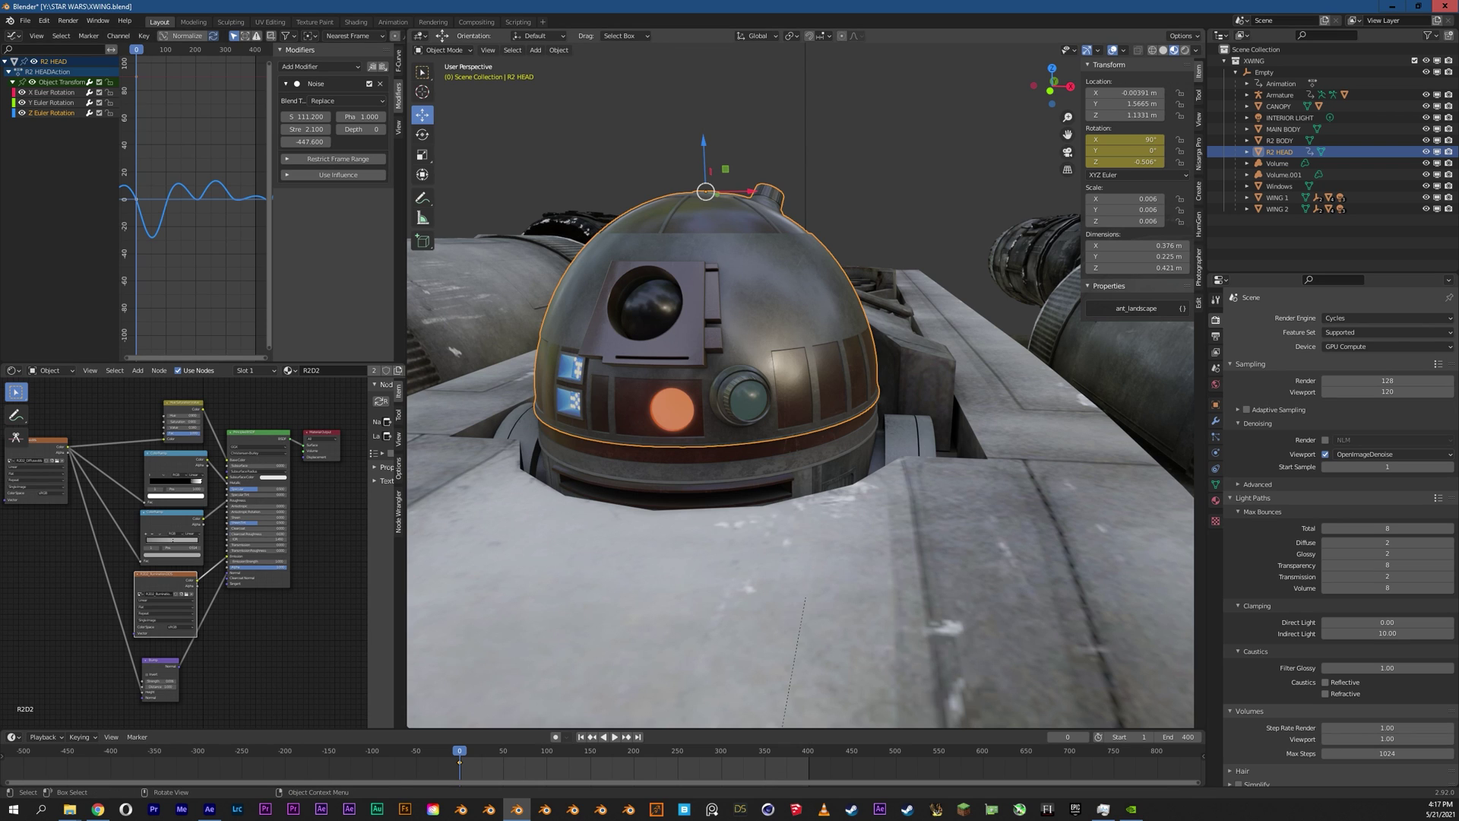
Step: Play back the R2 head's noise-driven rotation and check its Noise modifier's scale
{"action": "key", "text": "space"}
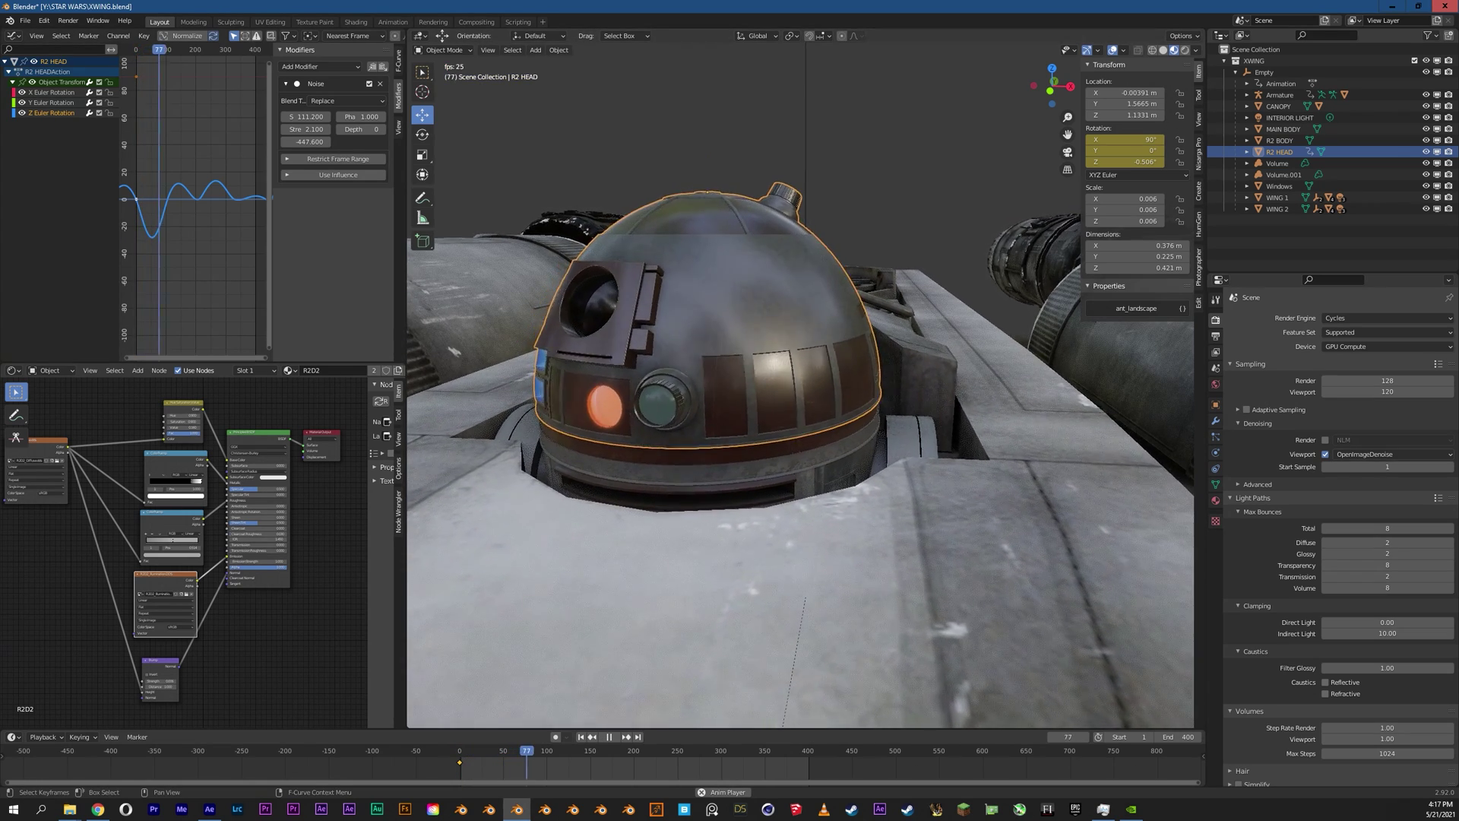
{"action": "key", "text": "space"}
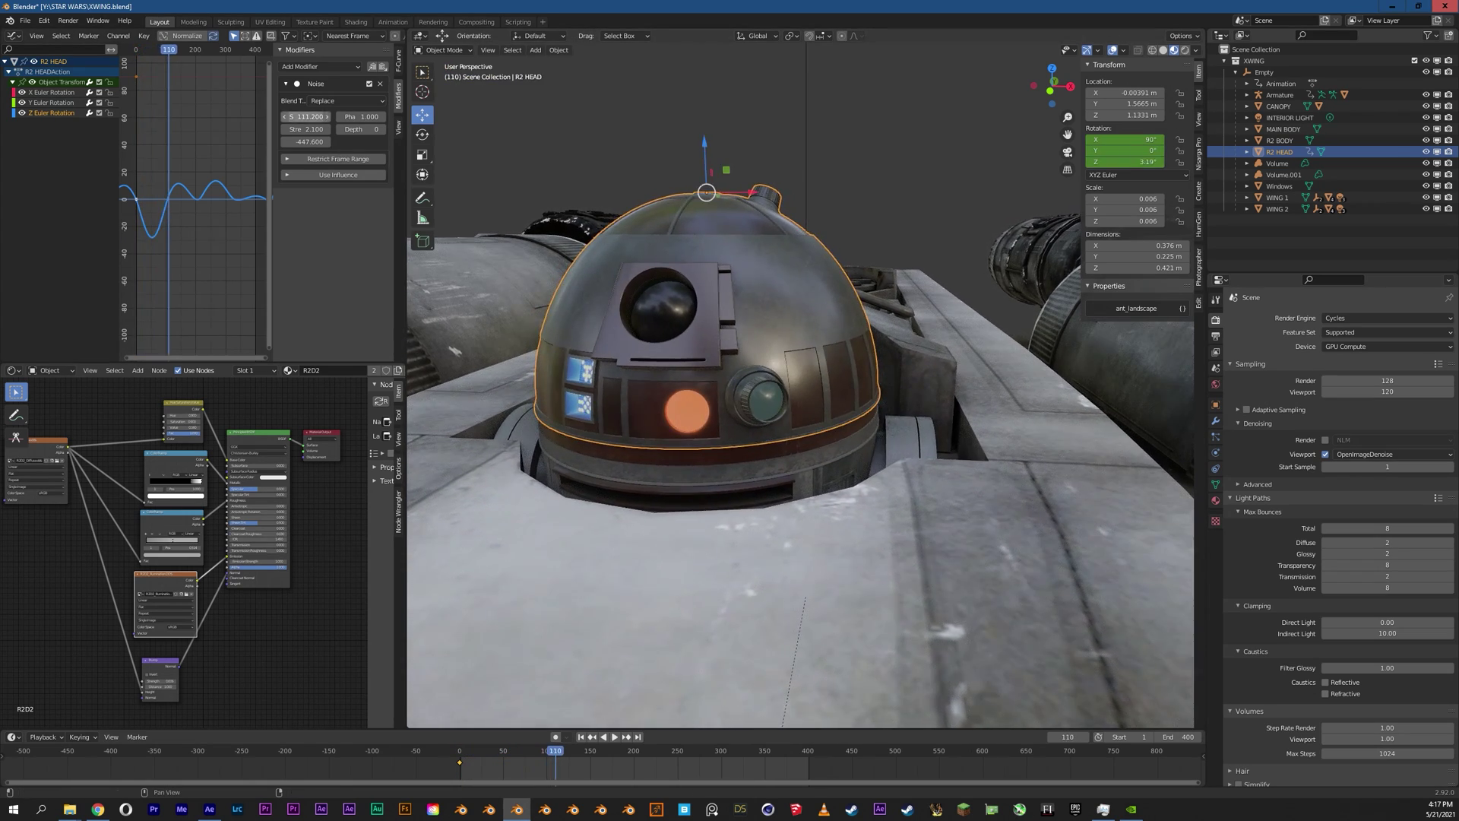
{"action": "mouse_move", "coordinate": [306, 117]}
{"action": "left_mouse_down"}
{"action": "mouse_move", "coordinate": [273, 117]}
{"action": "mouse_move", "coordinate": [328, 130]}
{"action": "mouse_move", "coordinate": [283, 116]}
{"action": "left_mouse_up"}
{"action": "key", "text": "space"}
{"action": "key", "text": "space"}
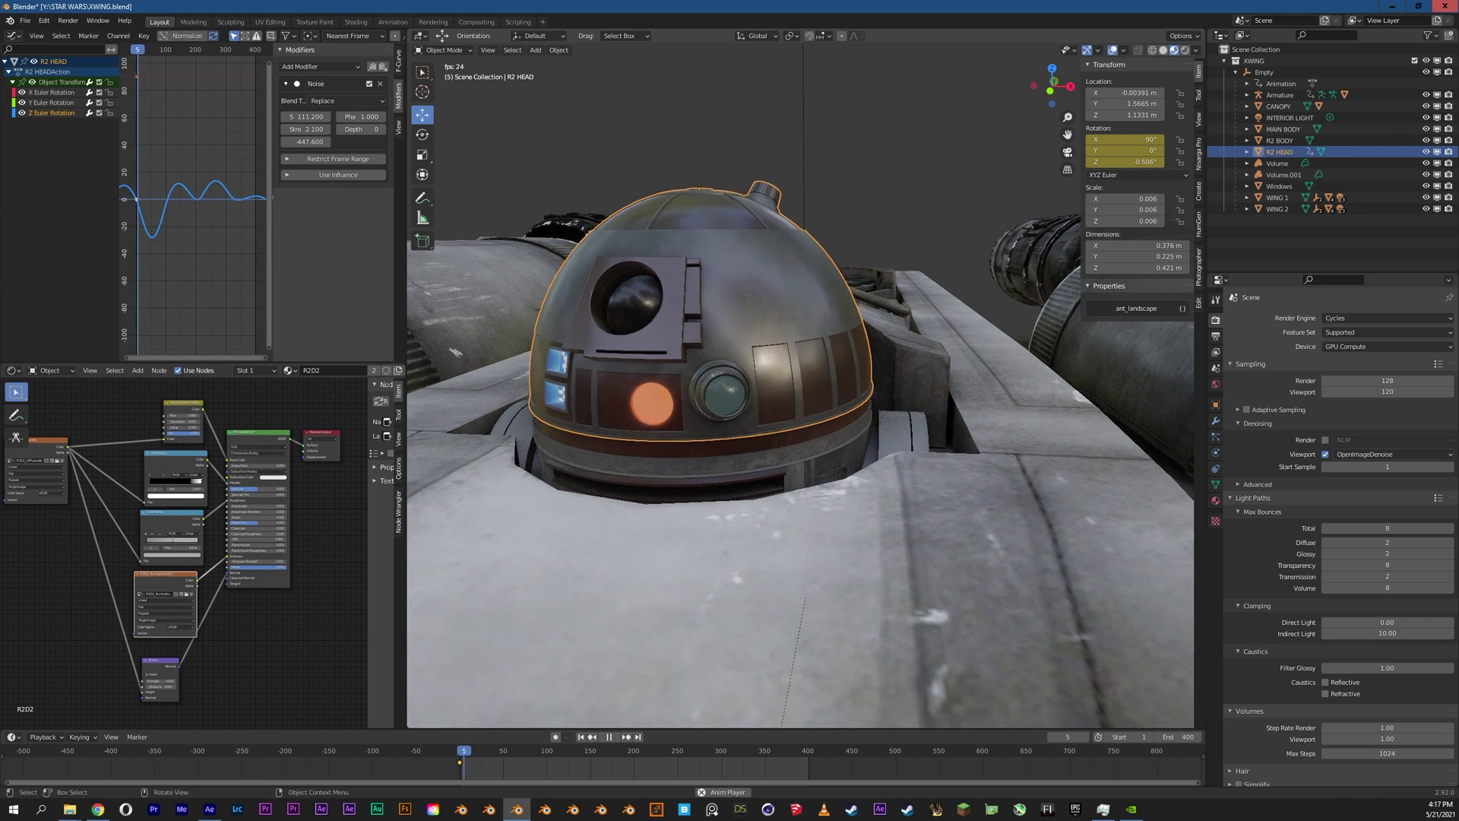
Step: Play the animation with the whole X-wing and its cockpit pilot in view
{"action": "scroll", "coordinate": [798, 380], "scroll_direction": "down", "scroll_amount": 5}
{"action": "scroll", "coordinate": [798, 373], "scroll_direction": "down", "scroll_amount": 6}
{"action": "middle_click_drag", "start_coordinate": [798, 372], "coordinate": [768, 285]}
{"action": "key", "text": "space"}
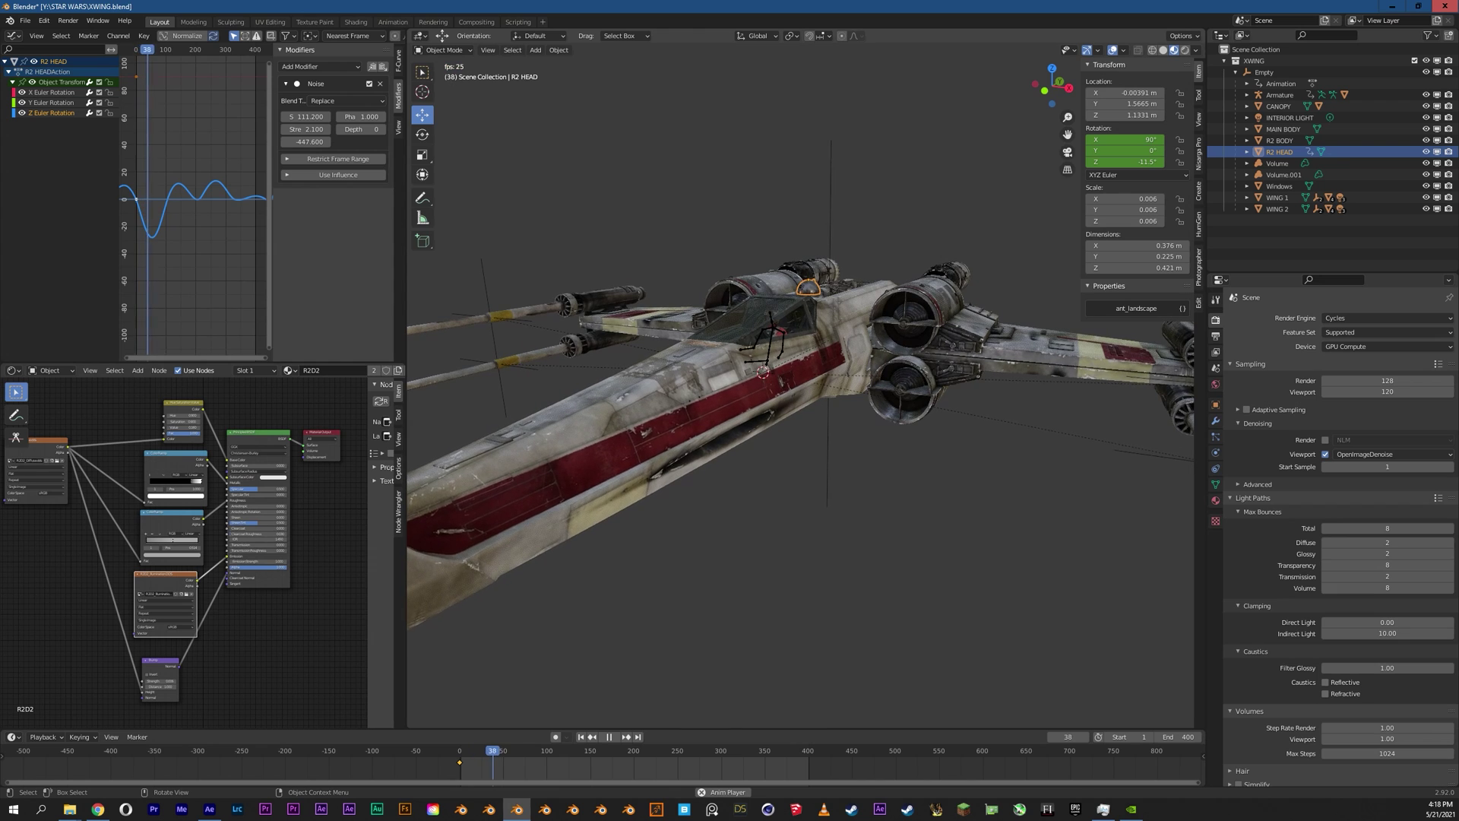
{"action": "key", "text": "space"}
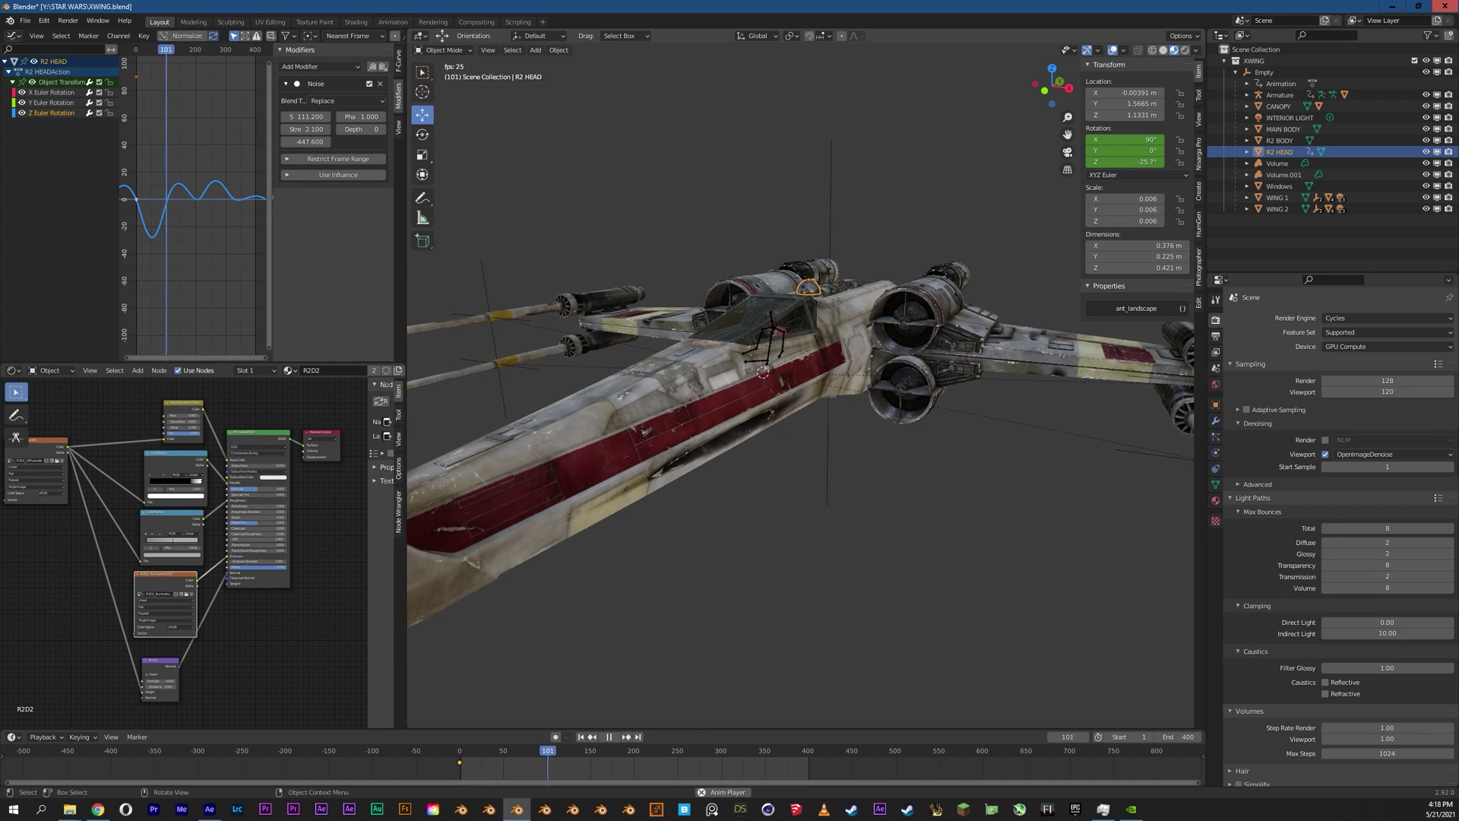
{"action": "key", "text": "space"}
Step: Select the pilot's armature in the cockpit, and the canopy that covers it
{"action": "middle_click_drag", "start_coordinate": [684, 456], "coordinate": [897, 479]}
{"action": "left_click", "coordinate": [810, 351]}
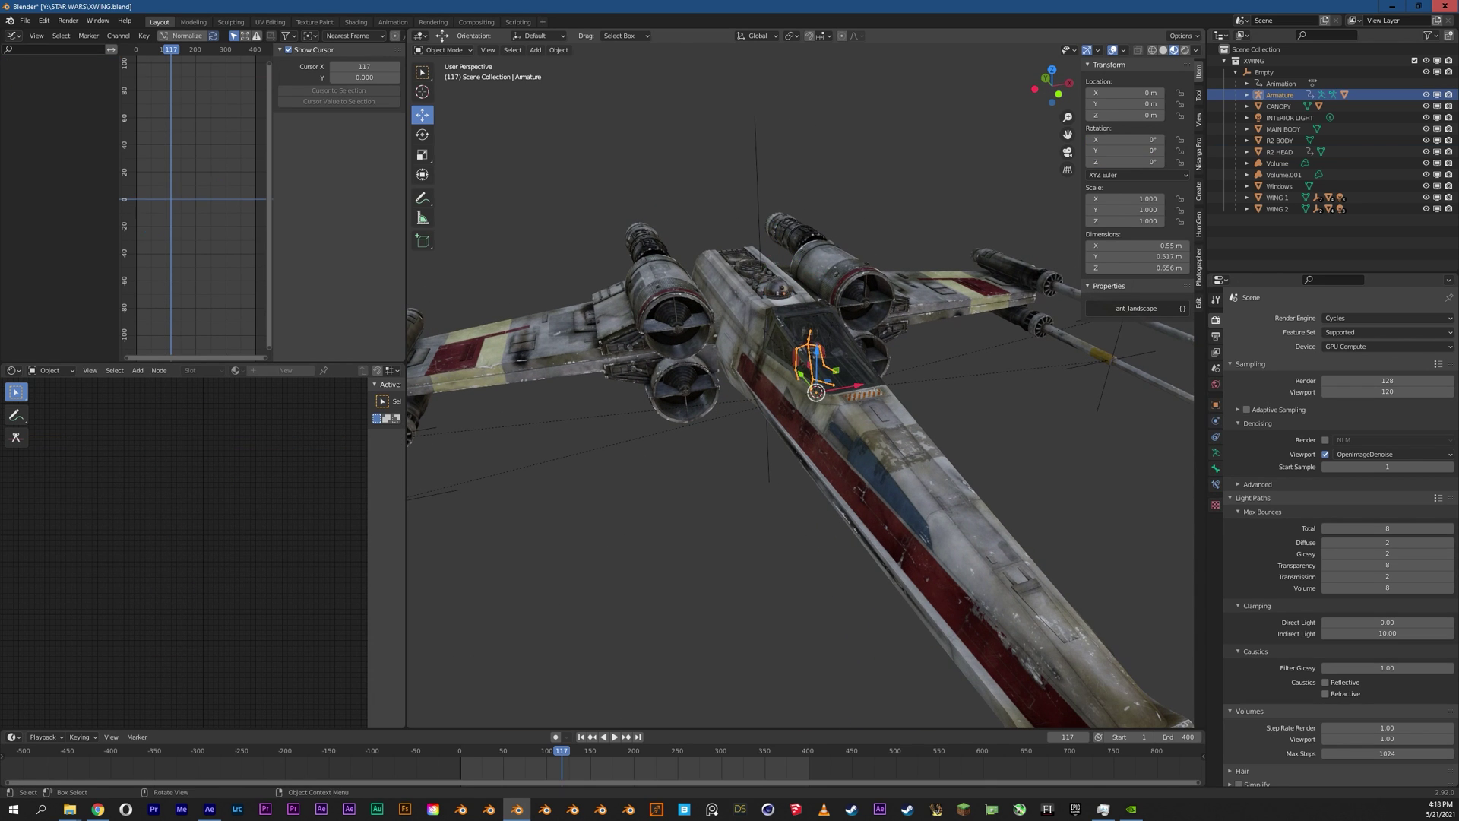
{"action": "mouse_move", "coordinate": [874, 426]}
{"action": "middle_mouse_down"}
{"action": "mouse_move", "coordinate": [790, 434]}
{"action": "mouse_move", "coordinate": [771, 415]}
{"action": "mouse_move", "coordinate": [866, 426]}
{"action": "middle_mouse_up"}
{"action": "left_click", "coordinate": [787, 357]}
{"action": "left_click", "coordinate": [822, 352]}
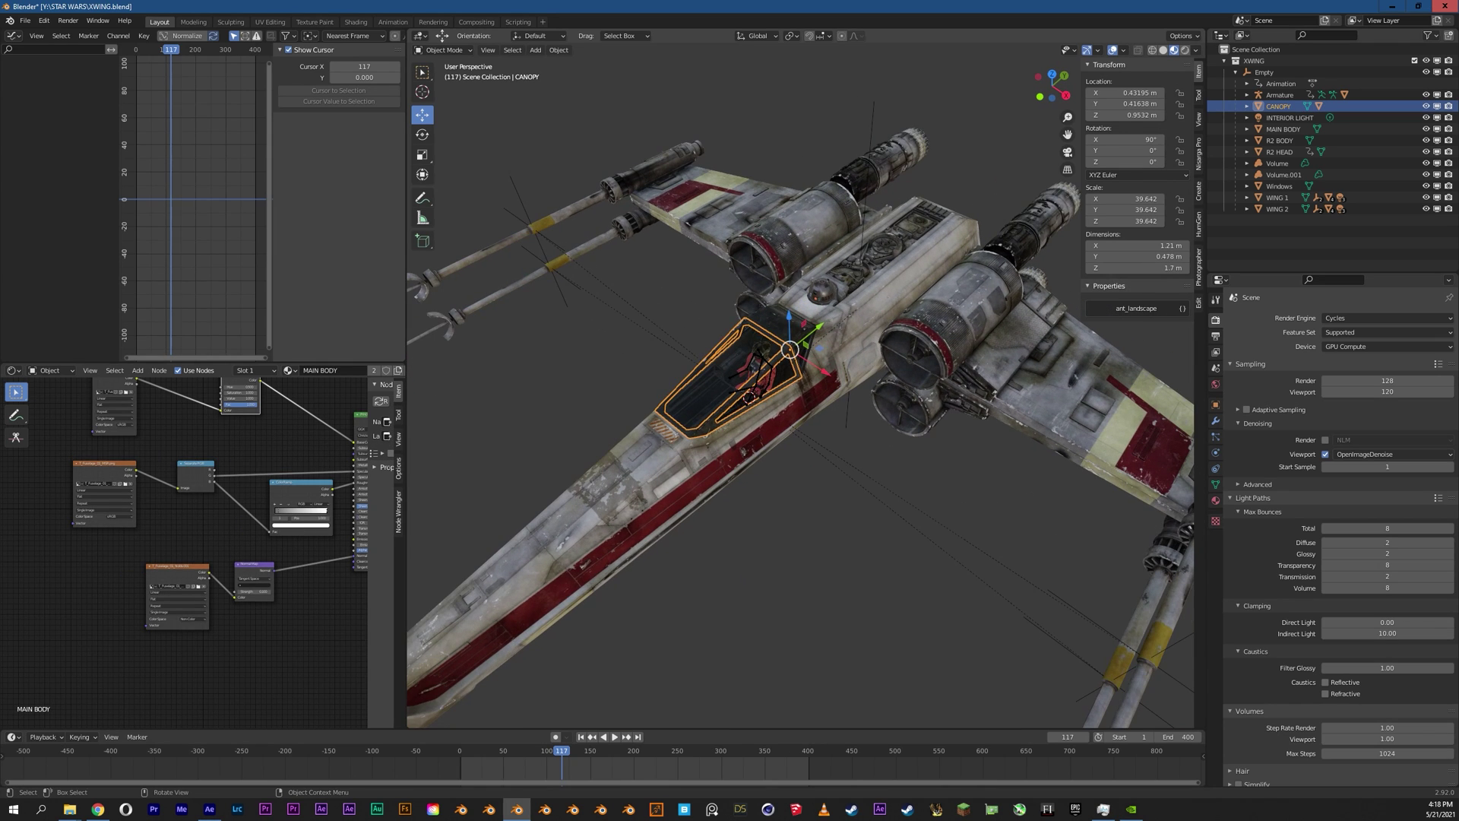
{"action": "left_click", "coordinate": [834, 352]}
{"action": "left_click", "coordinate": [804, 338]}
Step: Inspect the pilot inside the cockpit up close and try raising the canopy along the Z axis
{"action": "scroll", "coordinate": [800, 365], "scroll_direction": "up", "scroll_amount": 4}
{"action": "mouse_move", "coordinate": [829, 365]}
{"action": "middle_mouse_down"}
{"action": "mouse_move", "coordinate": [794, 365]}
{"action": "mouse_move", "coordinate": [855, 437]}
{"action": "mouse_move", "coordinate": [790, 380]}
{"action": "mouse_move", "coordinate": [805, 334]}
{"action": "mouse_move", "coordinate": [810, 356]}
{"action": "middle_mouse_up"}
{"action": "scroll", "coordinate": [798, 365], "scroll_direction": "up", "scroll_amount": 2}
{"action": "left_click", "coordinate": [817, 342]}
{"action": "scroll", "coordinate": [810, 356], "scroll_direction": "up", "scroll_amount": 1}
{"action": "left_click", "coordinate": [809, 356]}
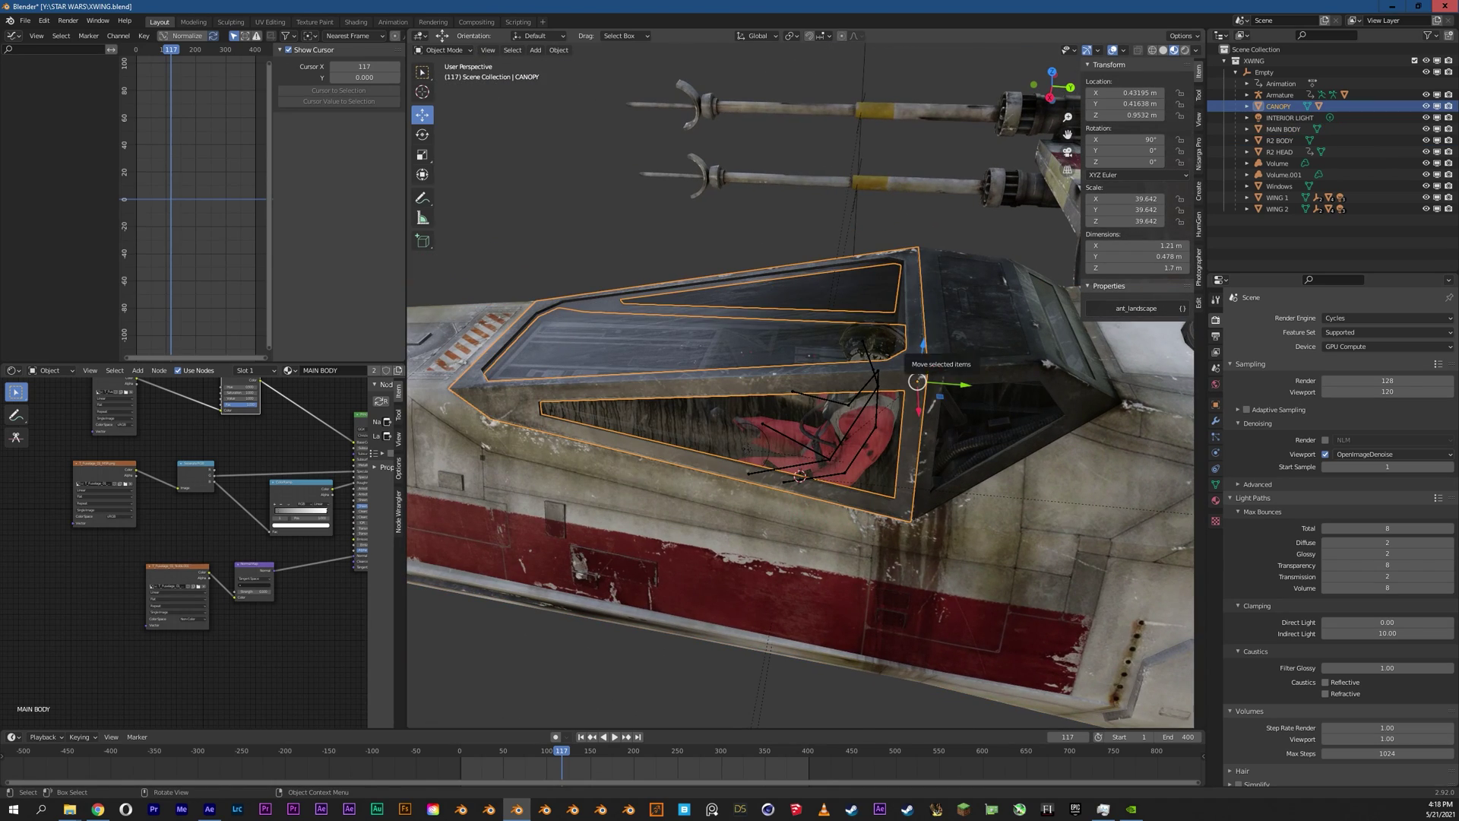
{"action": "left_click_drag", "start_coordinate": [922, 348], "coordinate": [921, 278]}
{"action": "key", "text": "Escape"}
Step: Select the WING 1 object and inspect its guns and engines
{"action": "middle_click_drag", "start_coordinate": [836, 357], "coordinate": [1011, 391]}
{"action": "scroll", "coordinate": [844, 384], "scroll_direction": "down", "scroll_amount": 4}
{"action": "middle_click_drag", "start_coordinate": [797, 515], "coordinate": [744, 462]}
{"action": "left_click", "coordinate": [743, 462]}
{"action": "left_click", "coordinate": [806, 304]}
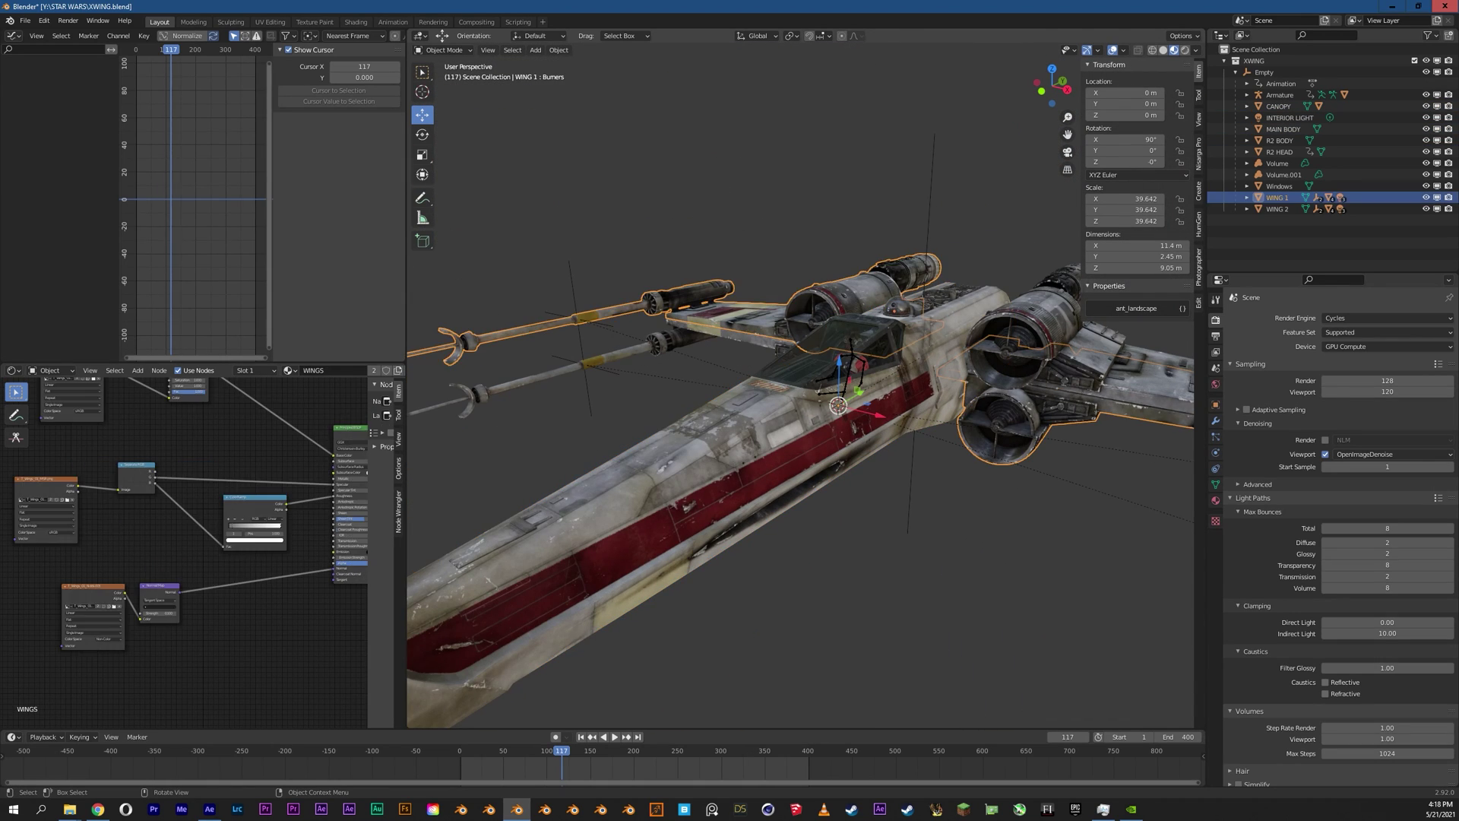
{"action": "left_click", "coordinate": [1018, 335]}
{"action": "middle_click_drag", "start_coordinate": [1018, 334], "coordinate": [1053, 348]}
{"action": "middle_click_drag", "start_coordinate": [836, 365], "coordinate": [874, 327]}
Step: Select the Empty that parents the whole ship and collapse its hierarchy
{"action": "left_click", "coordinate": [831, 167]}
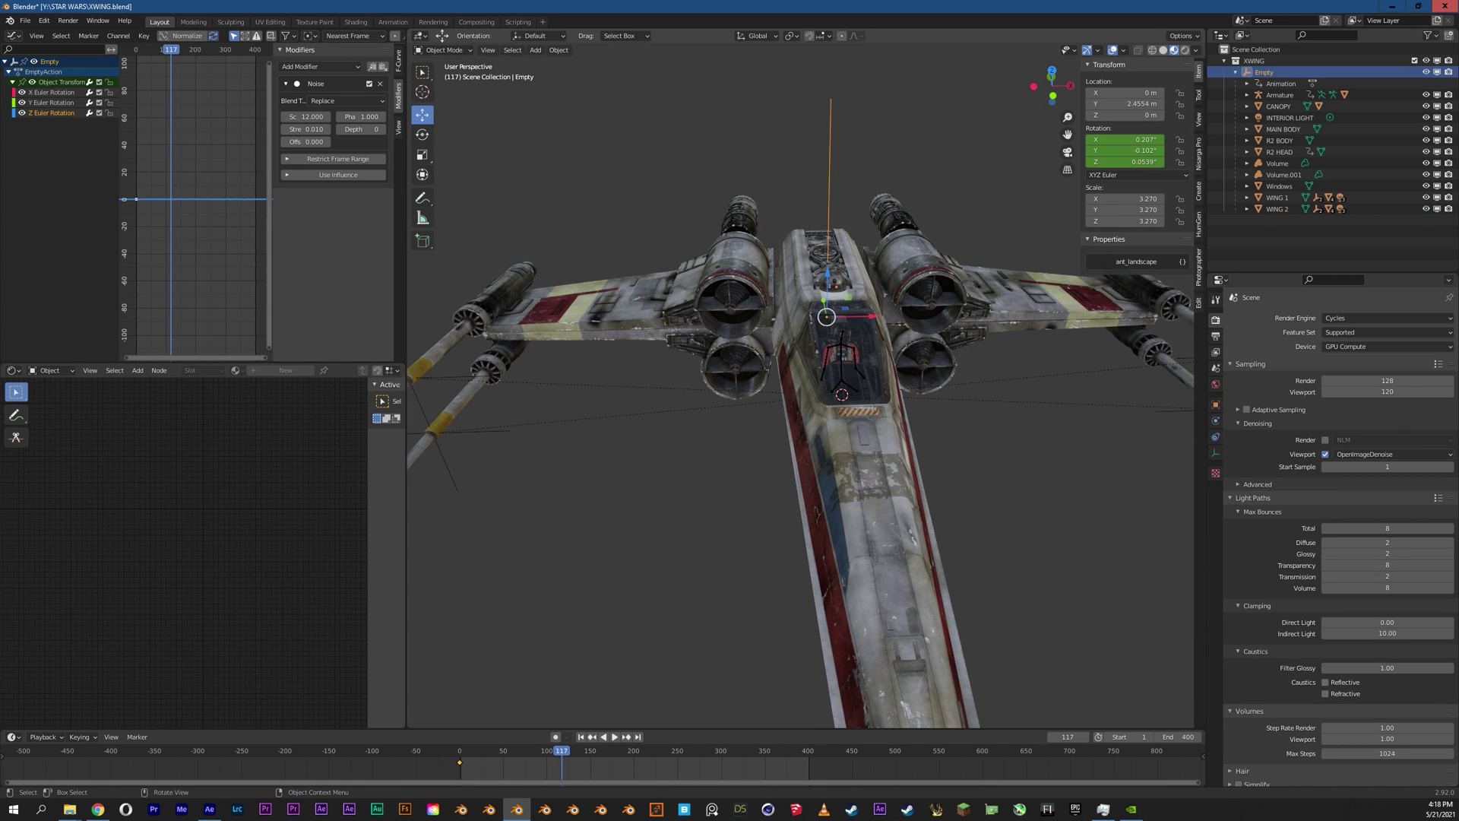
{"action": "middle_click_drag", "start_coordinate": [831, 190], "coordinate": [889, 199]}
{"action": "middle_click_drag", "start_coordinate": [790, 334], "coordinate": [767, 334]}
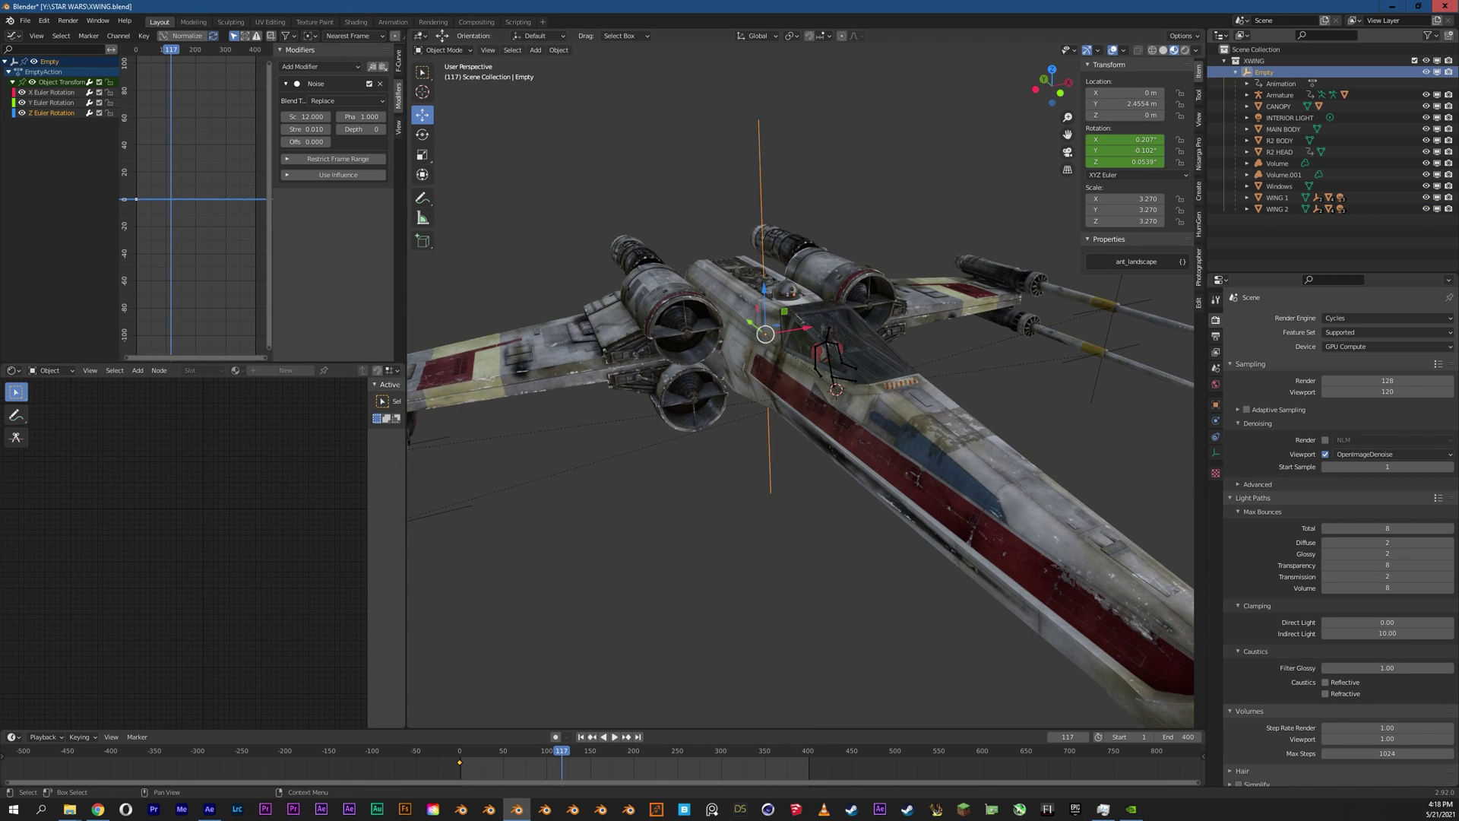
{"action": "left_click", "coordinate": [1235, 71]}
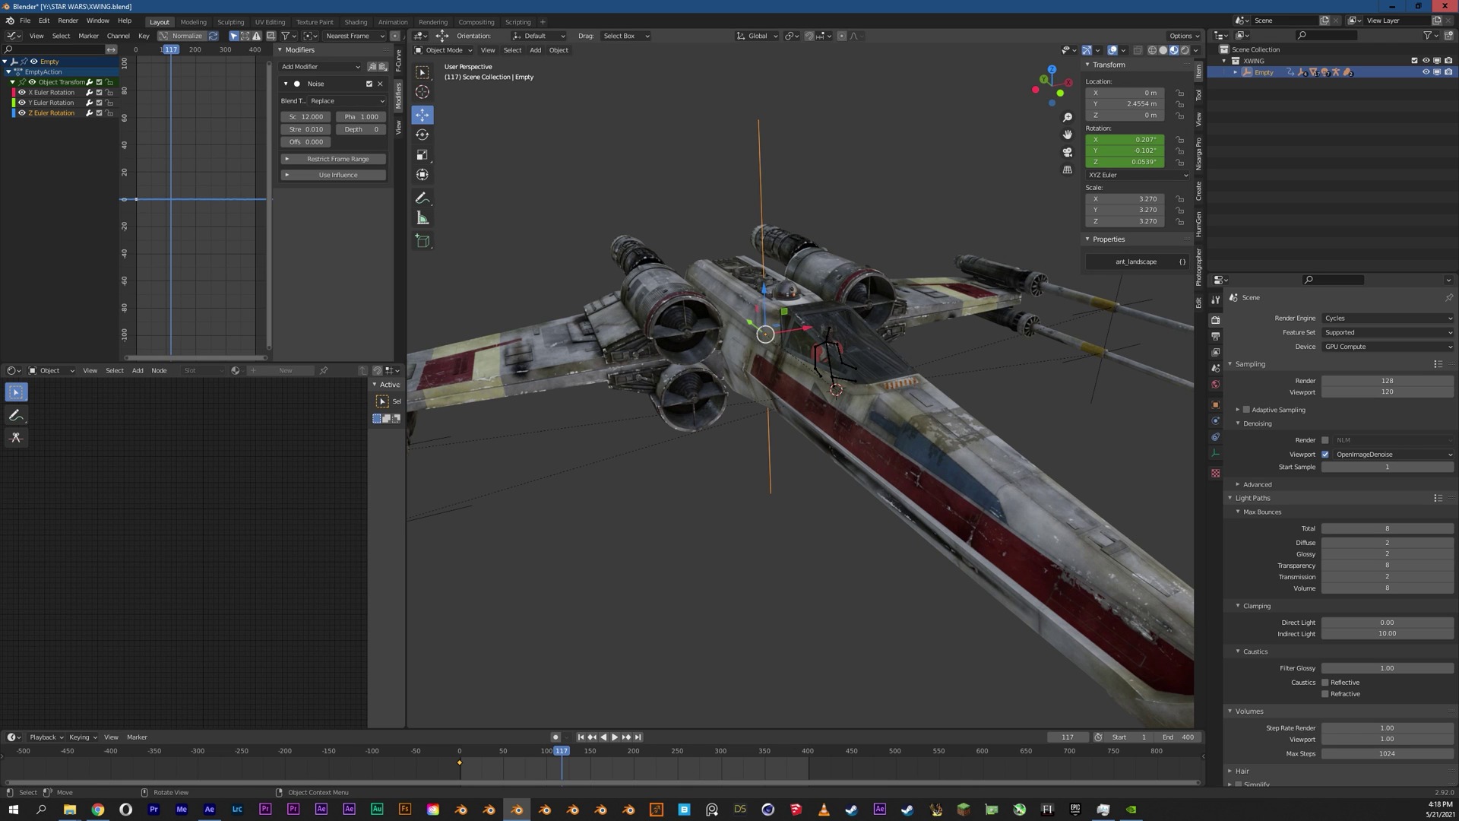
Step: Examine the whole ship from above, the front and the side with its parent Empty selected
{"action": "scroll", "coordinate": [943, 175], "scroll_direction": "down", "scroll_amount": 6}
{"action": "middle_click_drag", "start_coordinate": [988, 152], "coordinate": [1068, 152]}
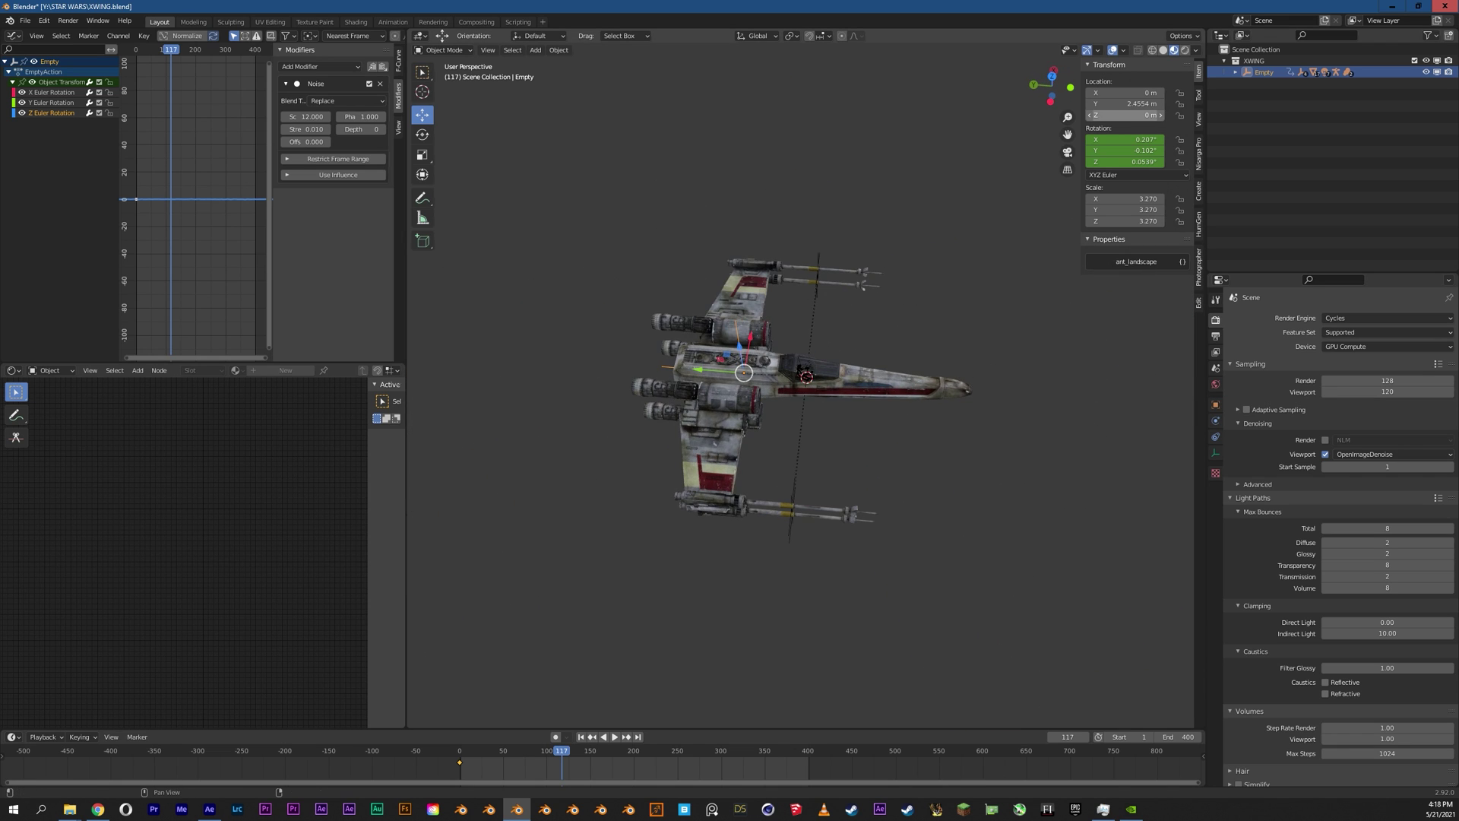
{"action": "left_click_drag", "start_coordinate": [1125, 103], "coordinate": [1155, 104]}
{"action": "key", "text": "Escape"}
{"action": "middle_click_drag", "start_coordinate": [988, 228], "coordinate": [919, 129]}
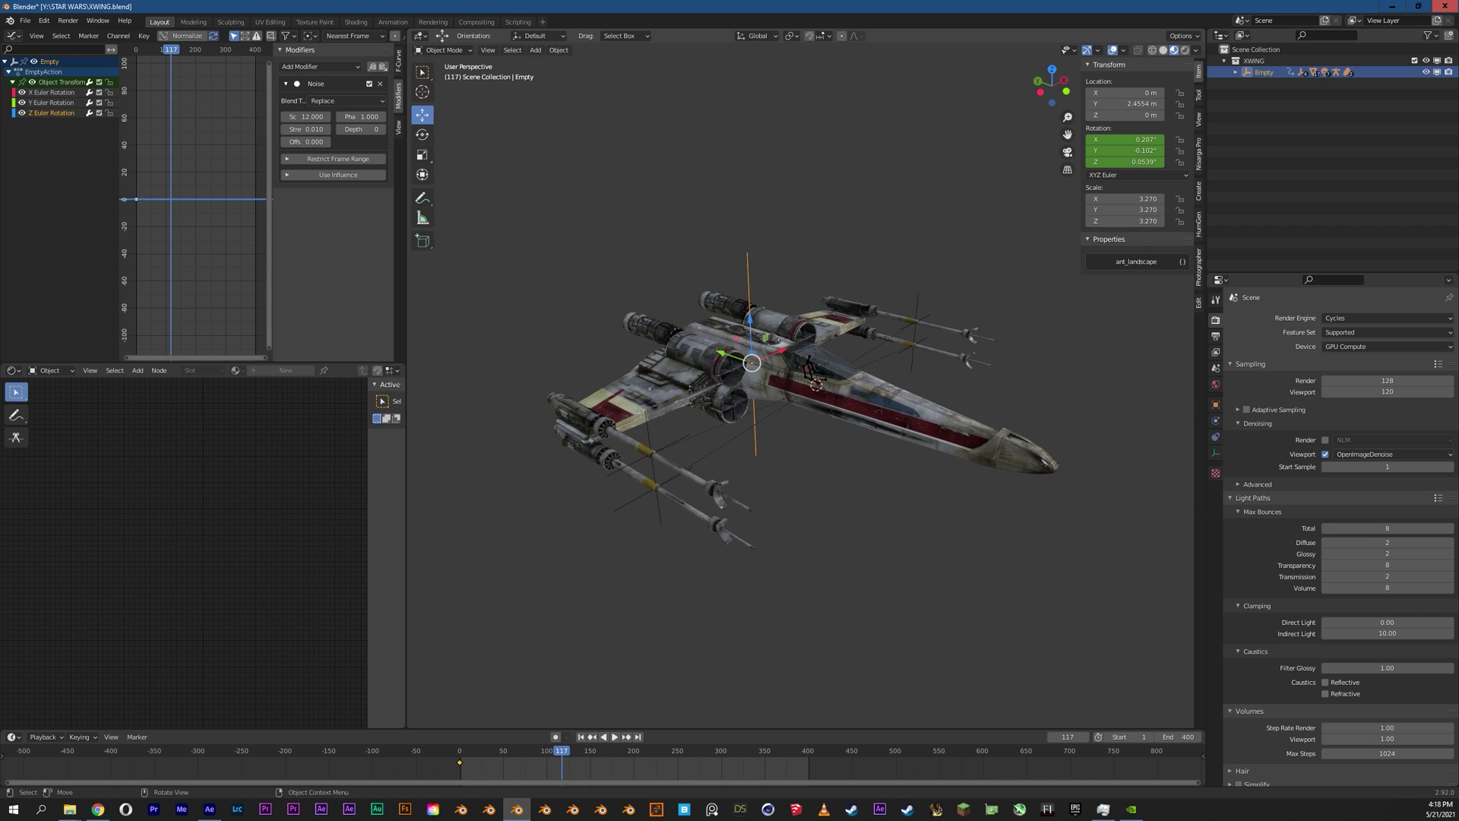
{"action": "middle_click_drag", "start_coordinate": [810, 366], "coordinate": [823, 372]}
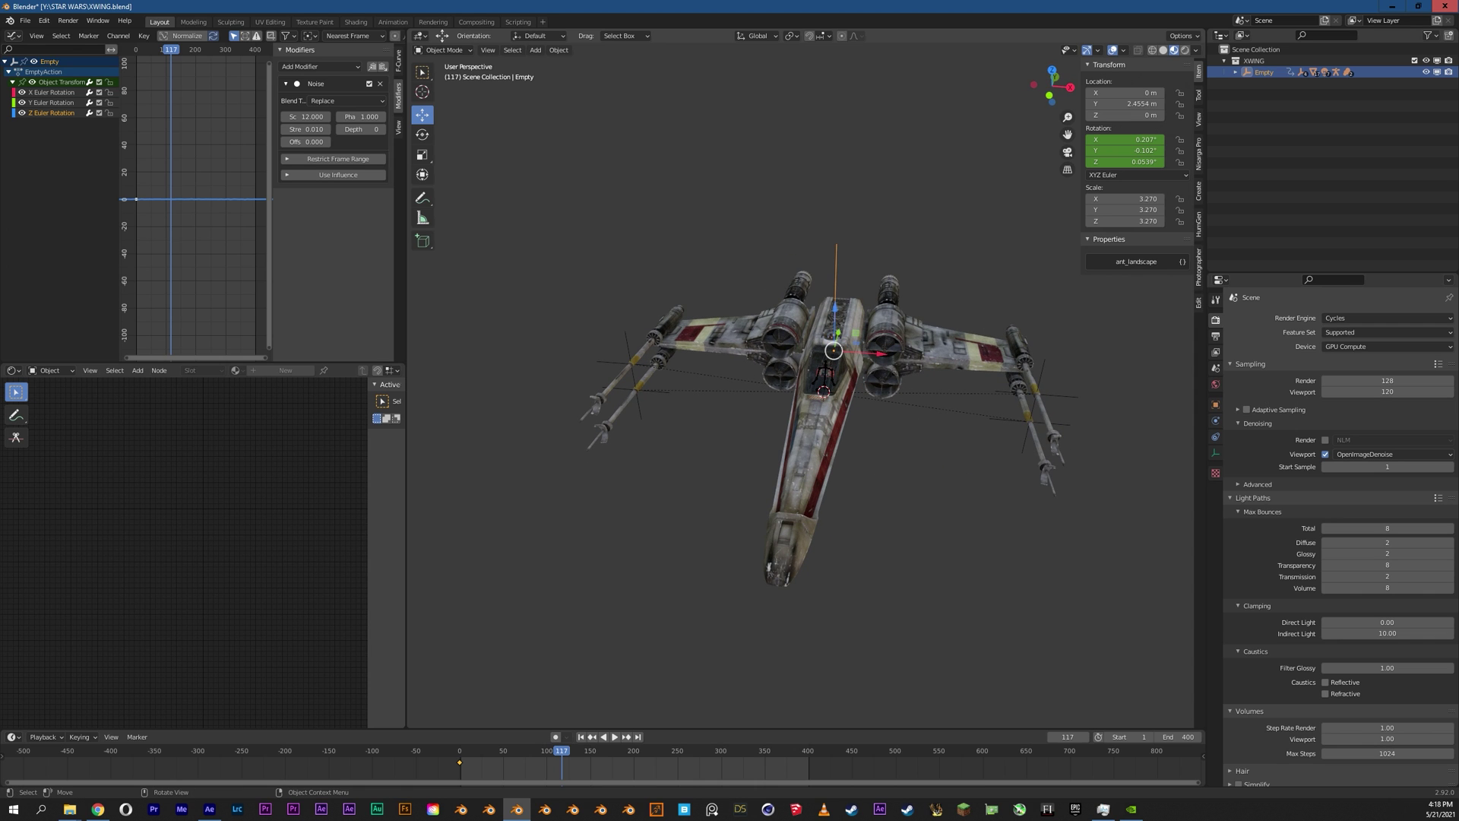
{"action": "middle_click_drag", "start_coordinate": [823, 373], "coordinate": [893, 395]}
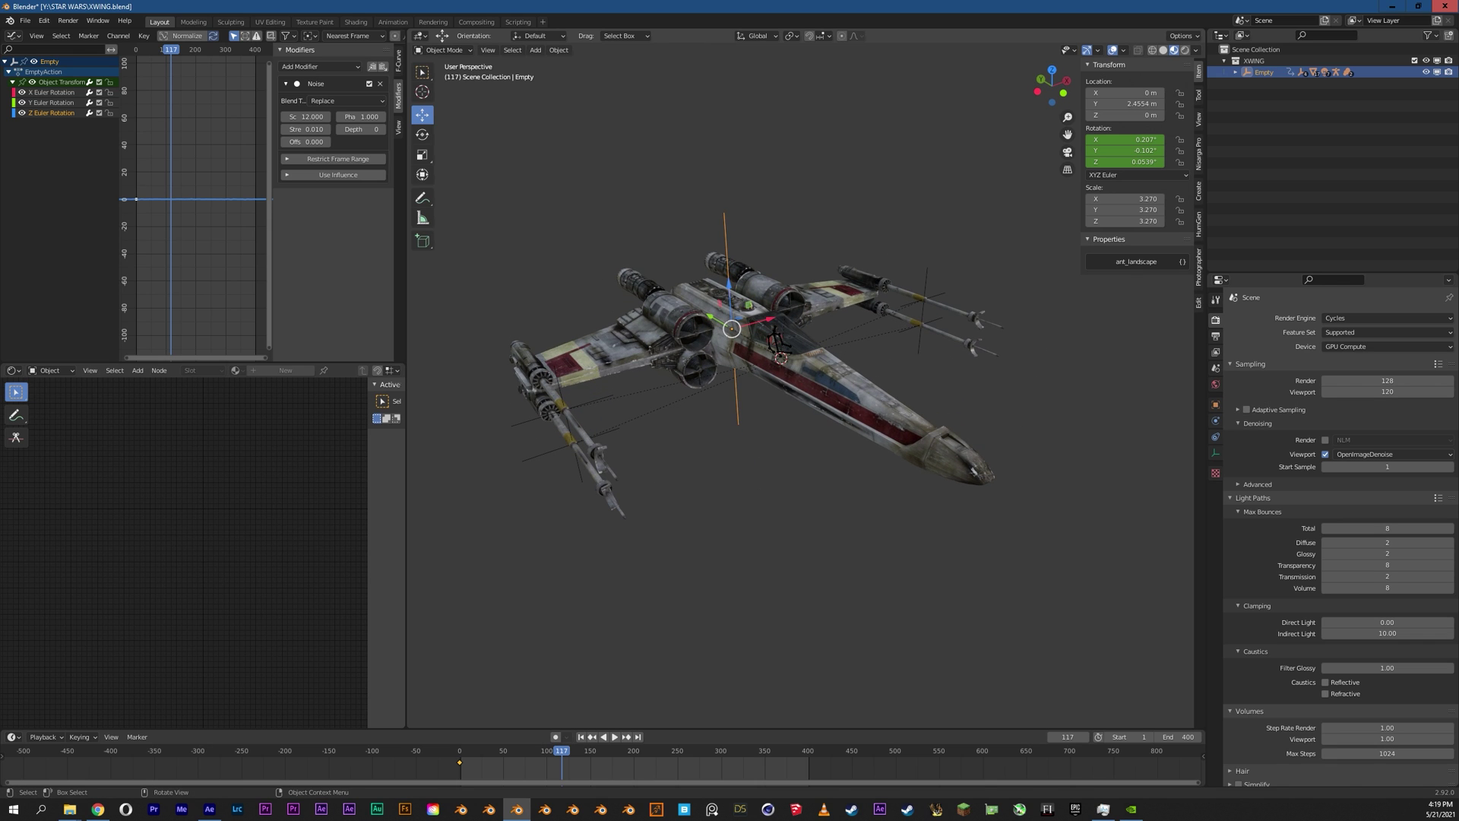
{"action": "middle_click_drag", "start_coordinate": [892, 395], "coordinate": [874, 399]}
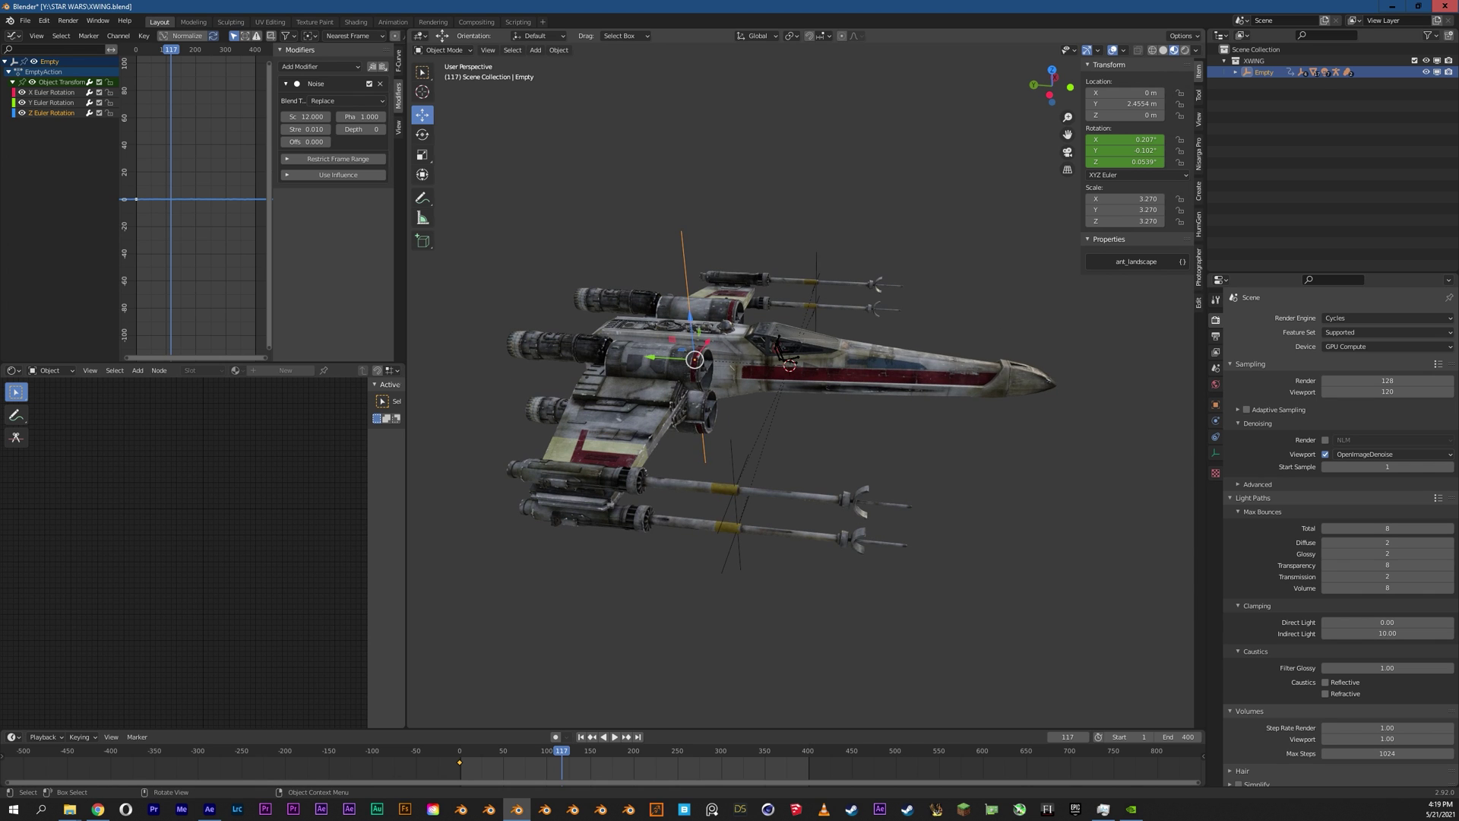
Step: Try to slide Blaster 1 forward out of its wing cannon along the global Y axis
{"action": "left_click", "coordinate": [734, 489]}
{"action": "key", "text": "g"}
{"action": "key", "text": "y"}
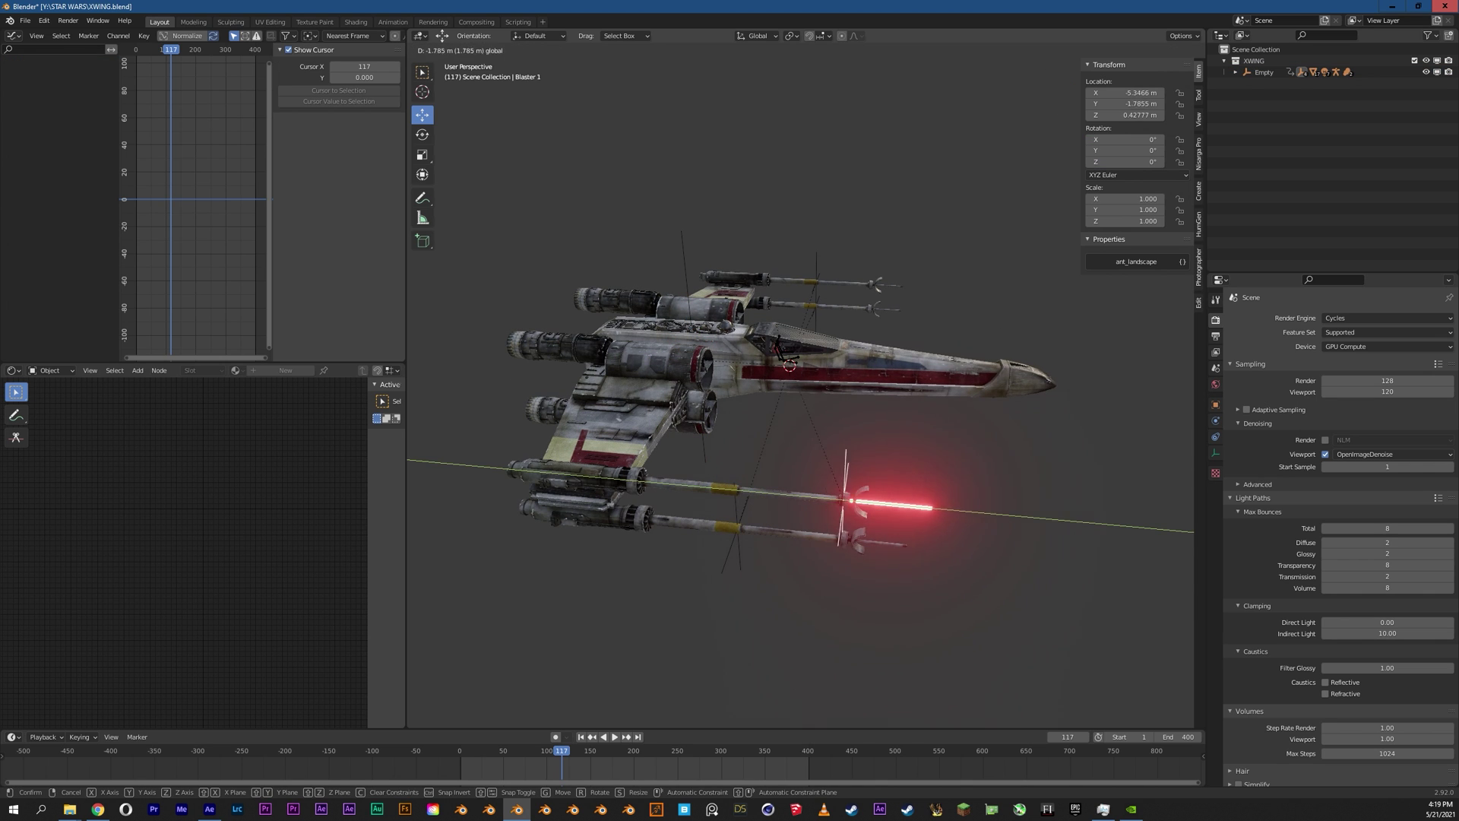
{"action": "left_click", "coordinate": [1064, 521]}
{"action": "middle_click_drag", "start_coordinate": [1065, 520], "coordinate": [897, 388]}
{"action": "scroll", "coordinate": [897, 388], "scroll_direction": "up", "scroll_amount": 3}
{"action": "middle_click_drag", "start_coordinate": [722, 304], "coordinate": [836, 399]}
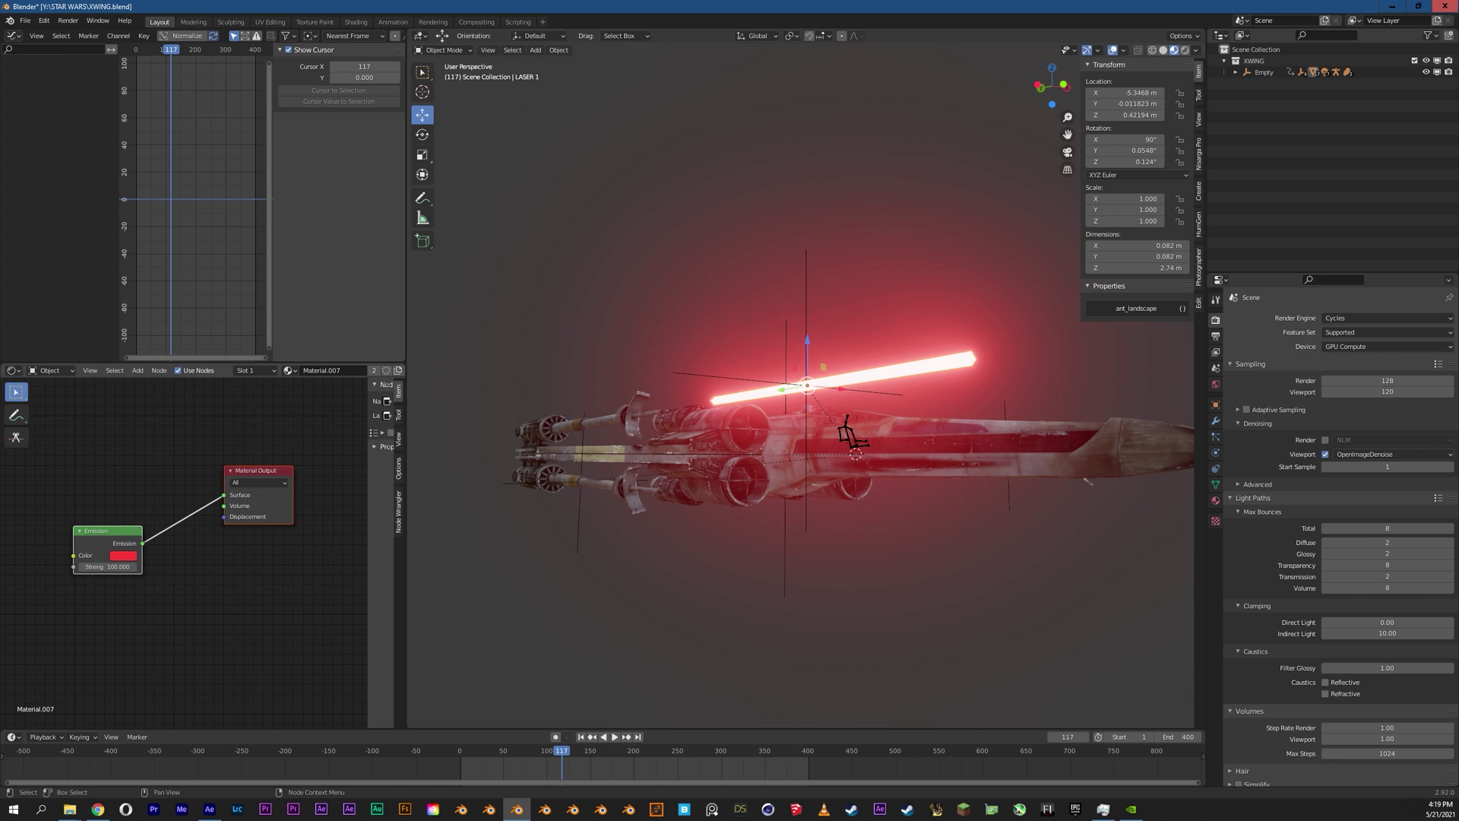
Step: Try to move the red LASER 1 beam along the global Y axis
{"action": "key", "text": "g"}
{"action": "key", "text": "Return"}
{"action": "mouse_move", "coordinate": [836, 380]}
{"action": "middle_mouse_down"}
{"action": "mouse_move", "coordinate": [895, 425]}
{"action": "mouse_move", "coordinate": [806, 371]}
{"action": "mouse_move", "coordinate": [851, 357]}
{"action": "middle_mouse_up"}
{"action": "scroll", "coordinate": [896, 426], "scroll_direction": "down", "scroll_amount": 2}
{"action": "key", "text": "g"}
{"action": "key", "text": "y"}
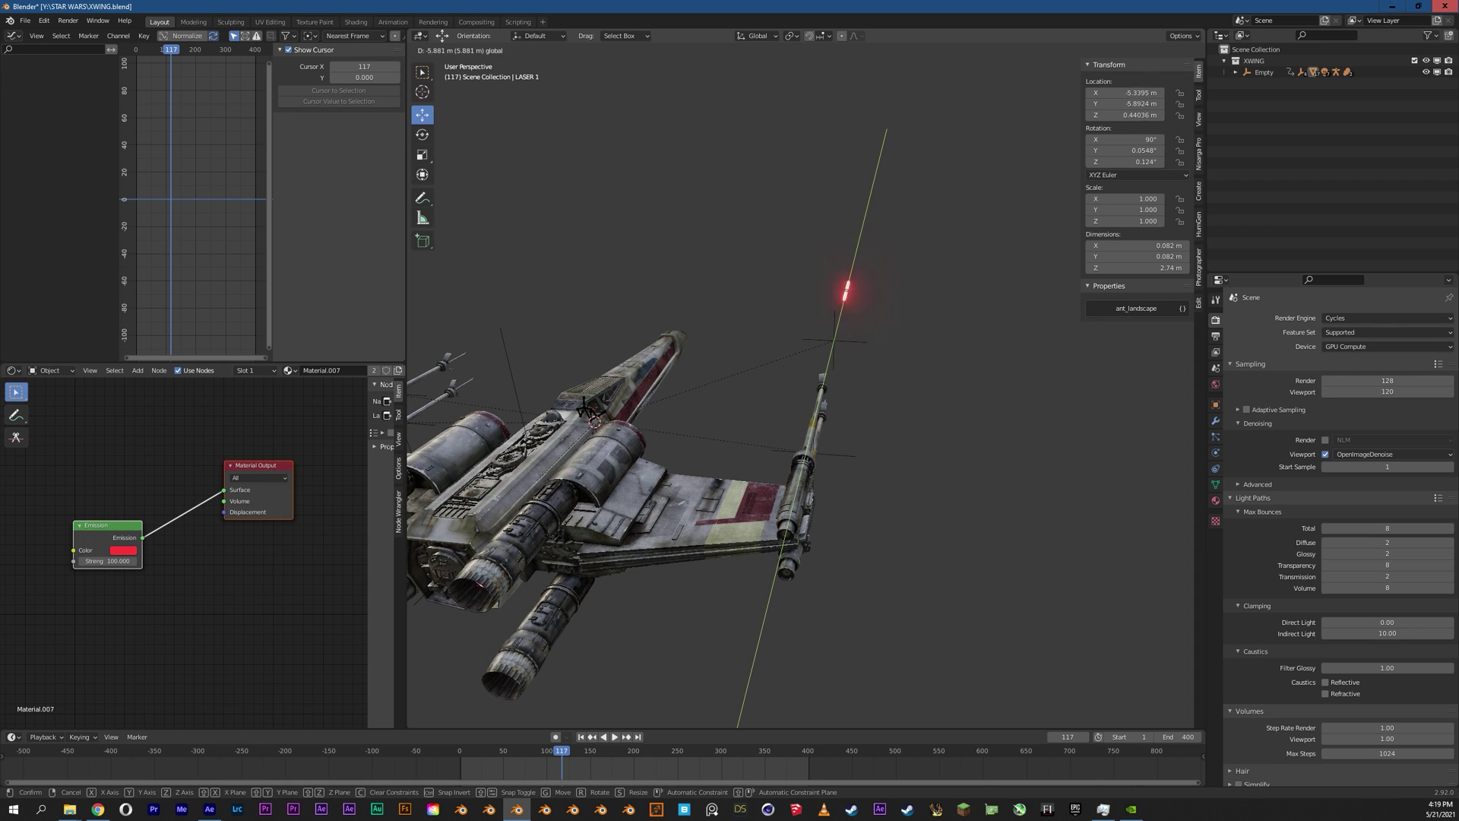
{"action": "left_click", "coordinate": [584, 410]}
Step: Move Blaster 1 about 5.2 m forward along the global Y axis and select the ship's parent Empty
{"action": "middle_click_drag", "start_coordinate": [584, 411], "coordinate": [595, 342]}
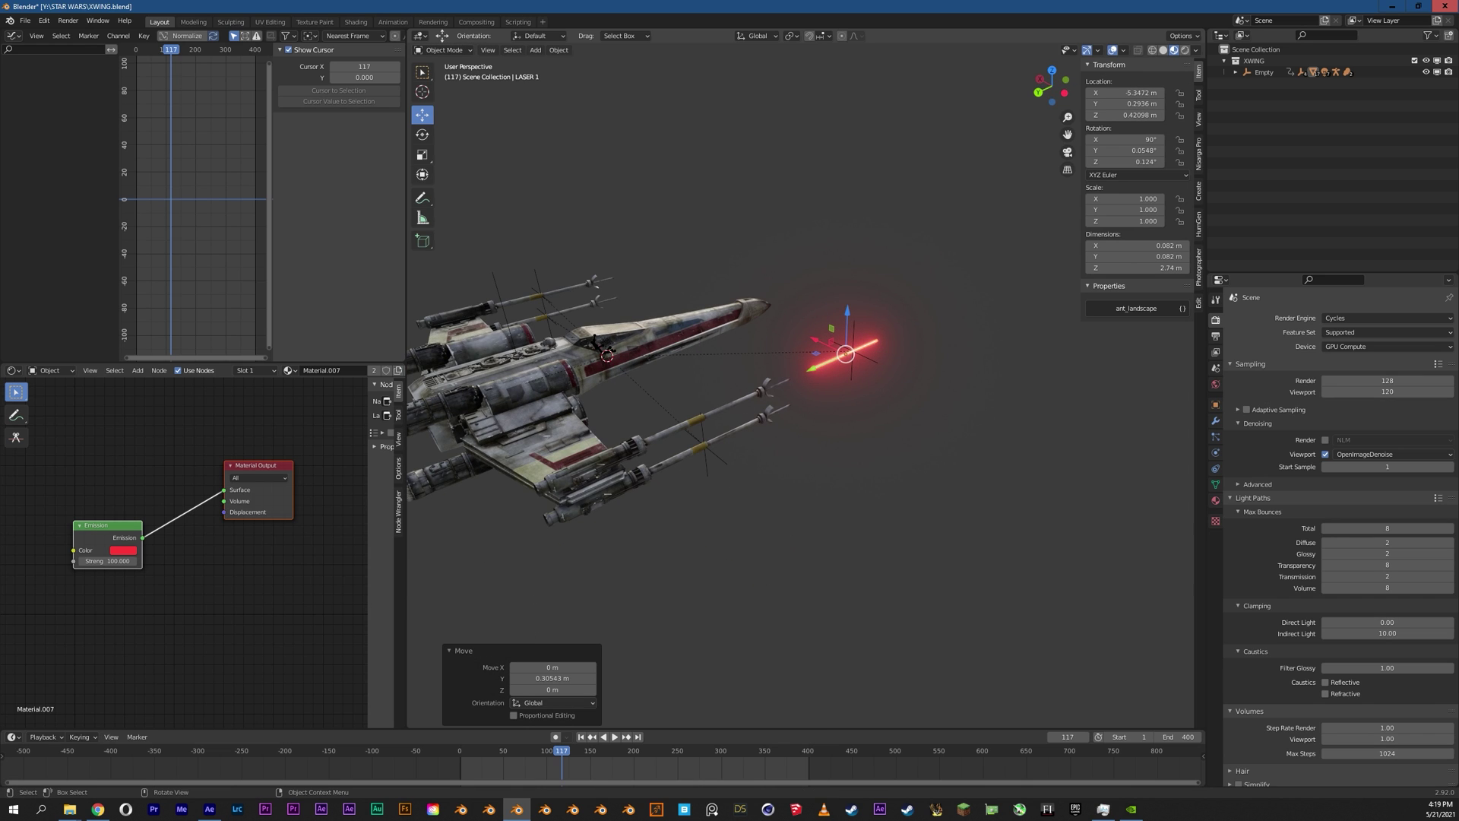
{"action": "middle_click_drag", "start_coordinate": [798, 411], "coordinate": [760, 408]}
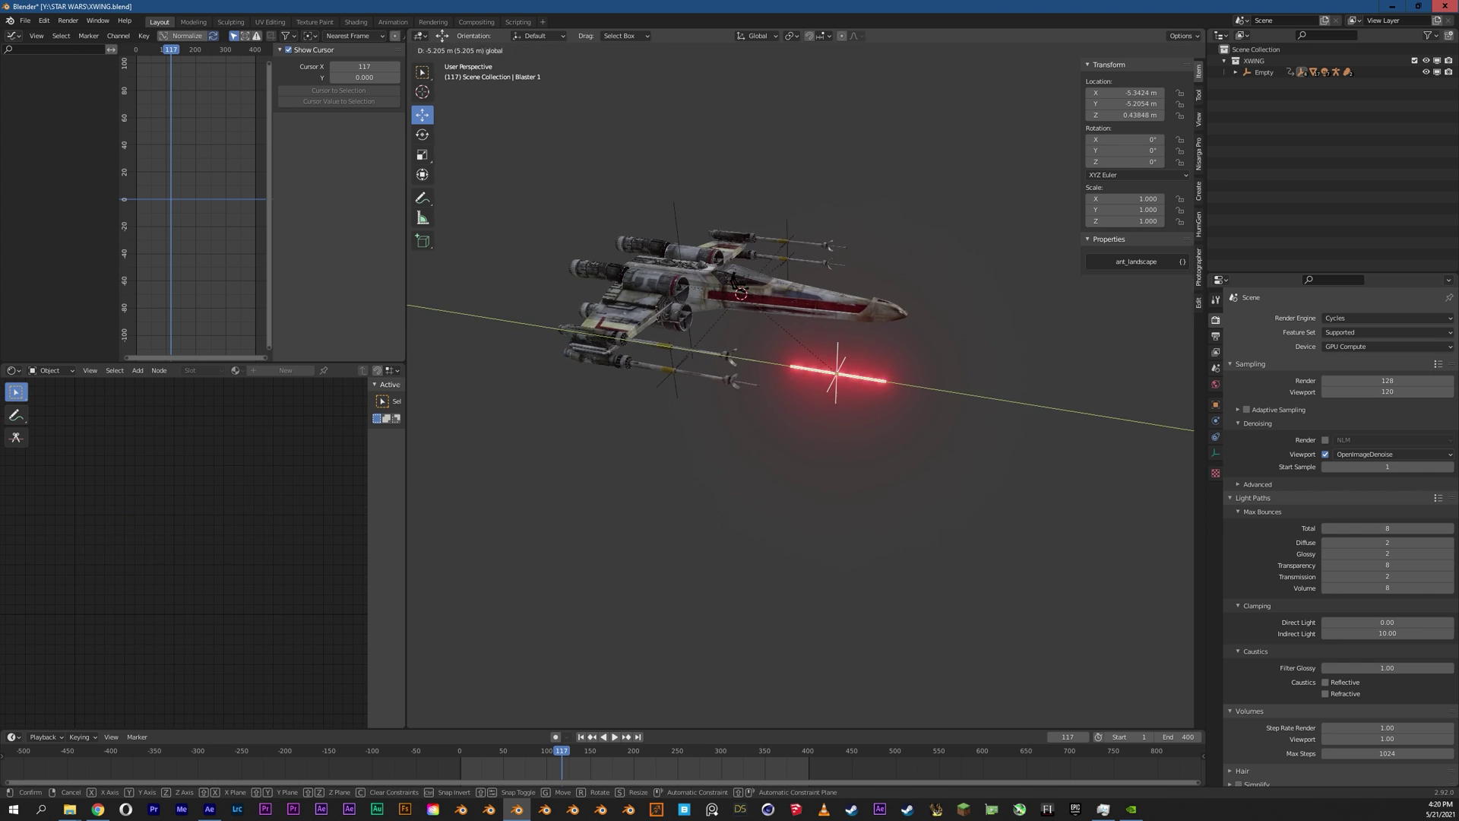
{"action": "left_click", "coordinate": [837, 375]}
{"action": "middle_click_drag", "start_coordinate": [836, 374], "coordinate": [801, 395]}
{"action": "scroll", "coordinate": [798, 342], "scroll_direction": "up", "scroll_amount": 2}
{"action": "left_click", "coordinate": [744, 175]}
{"action": "middle_click_drag", "start_coordinate": [798, 257], "coordinate": [847, 256]}
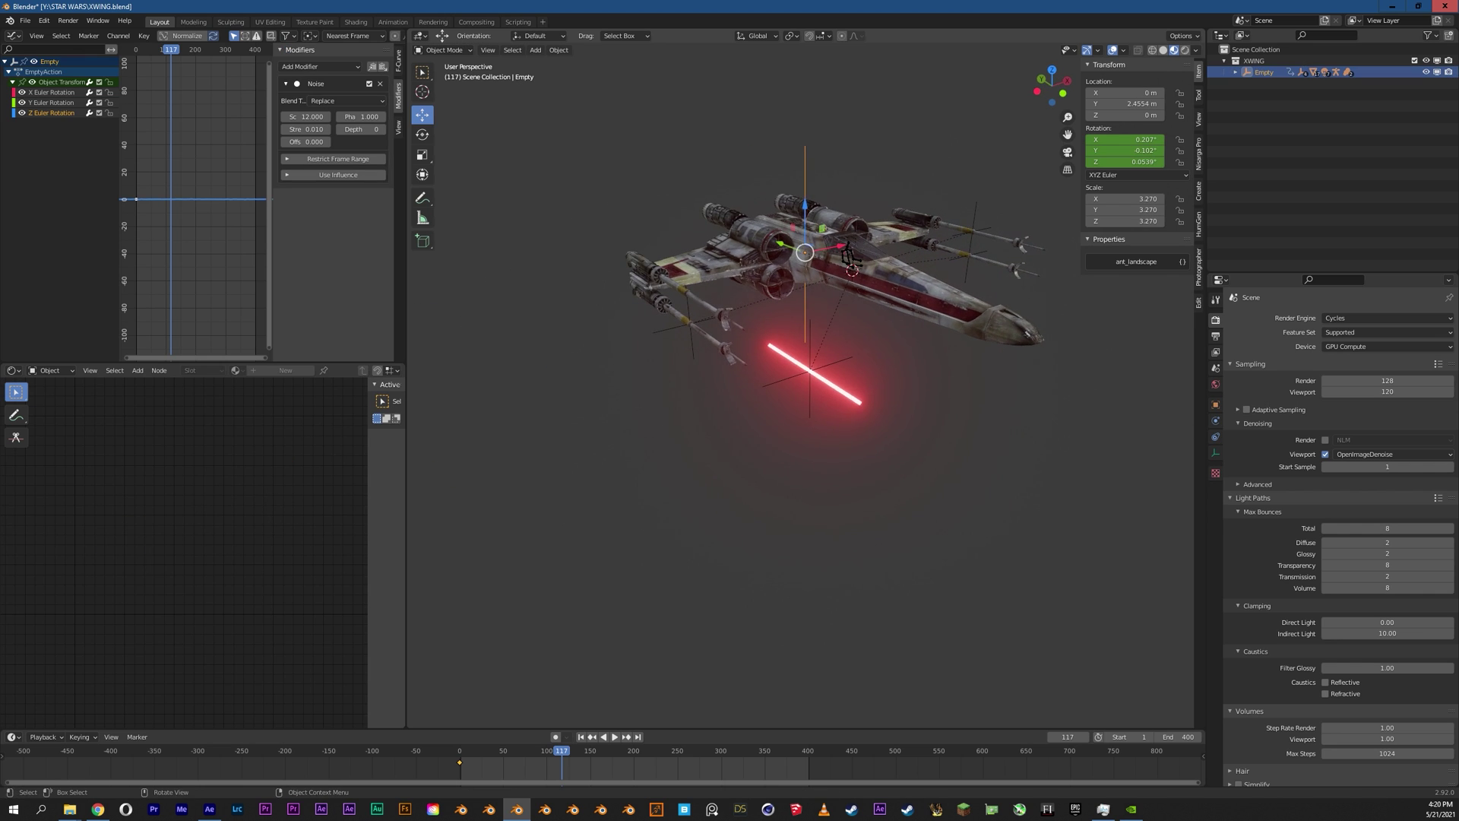
Step: Try to rotate the ship's parent Empty around the global Y axis
{"action": "key", "text": "r"}
{"action": "key", "text": "y"}
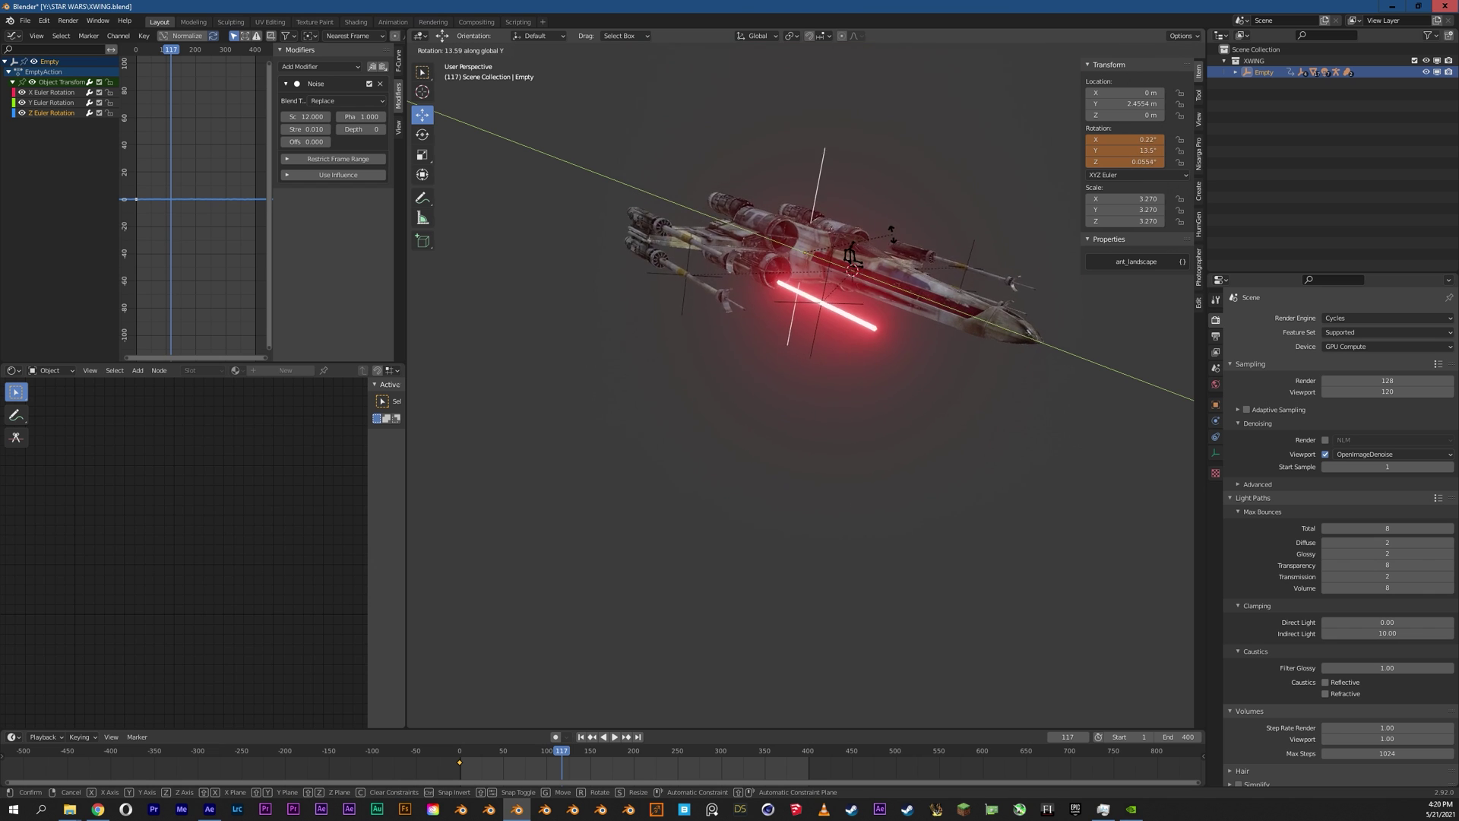
{"action": "key", "text": "Escape"}
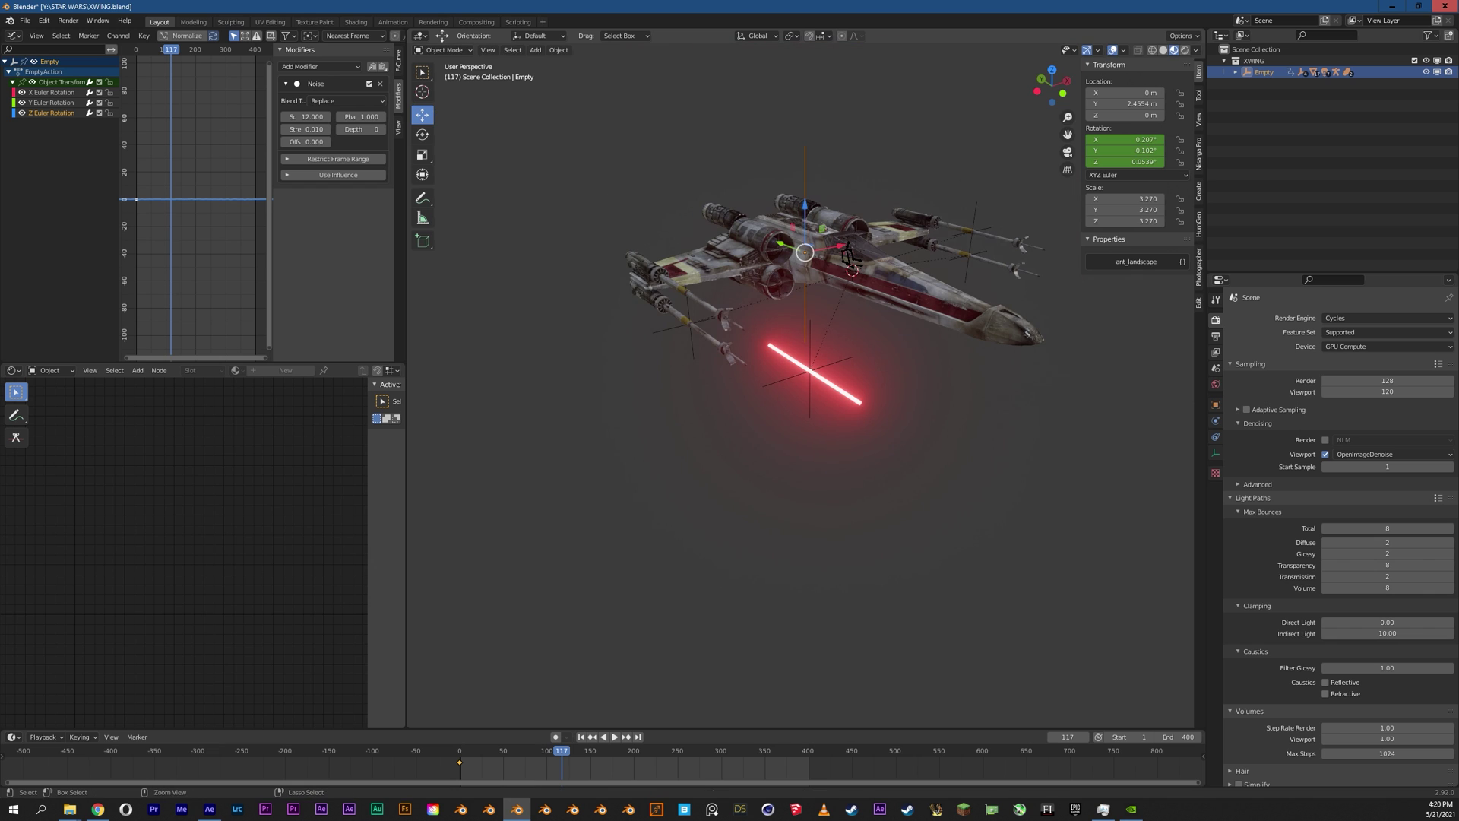
Step: Select Blaster 1 and undo its forward move so it returns to the wing cannon
{"action": "left_click", "coordinate": [810, 371]}
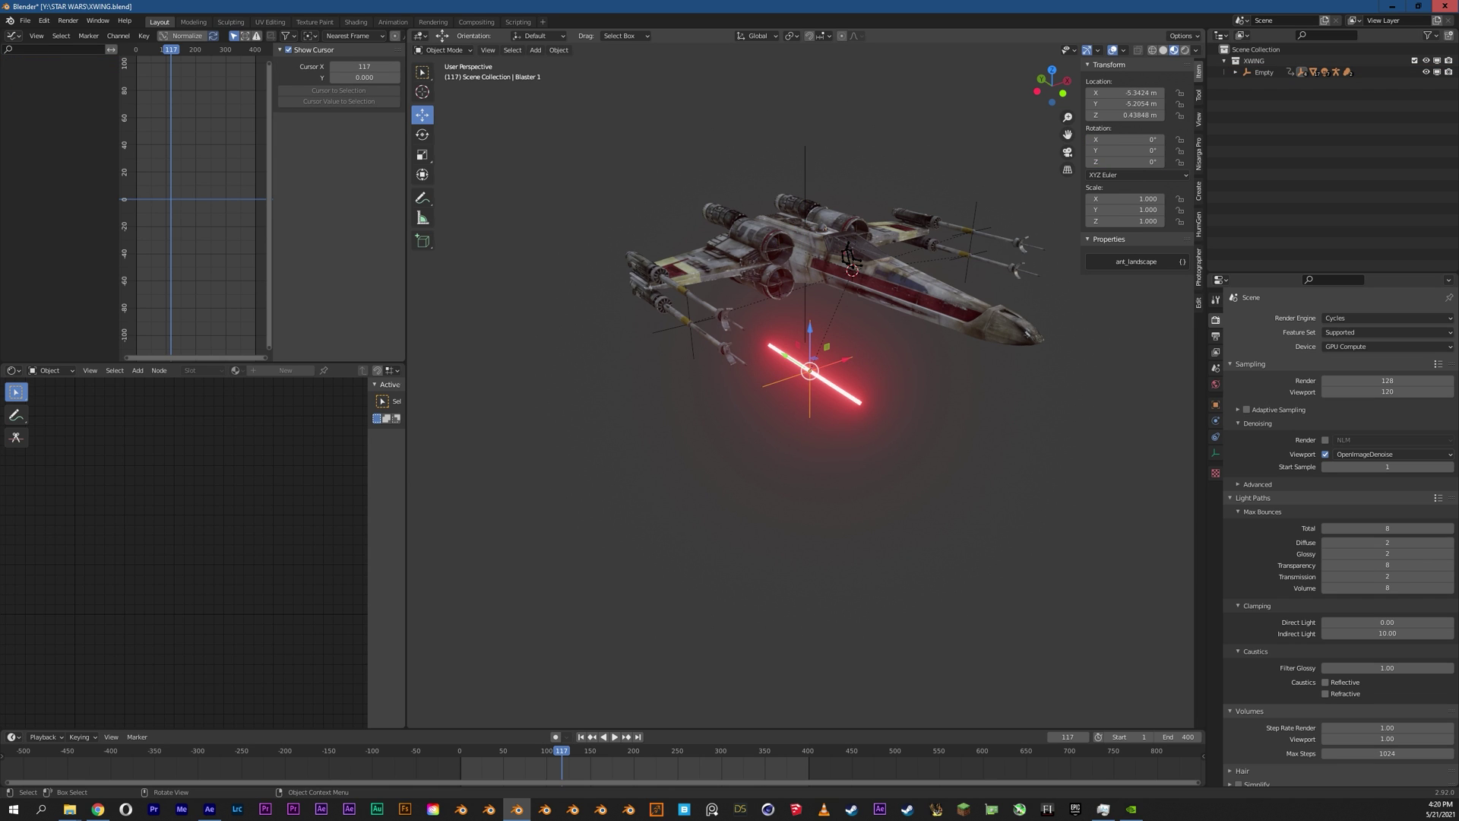
{"action": "middle_click_drag", "start_coordinate": [810, 371], "coordinate": [1030, 441]}
{"action": "key", "text": "ctrl+z"}
{"action": "middle_click_drag", "start_coordinate": [1030, 440], "coordinate": [1041, 445]}
{"action": "middle_click_drag", "start_coordinate": [744, 447], "coordinate": [619, 422]}
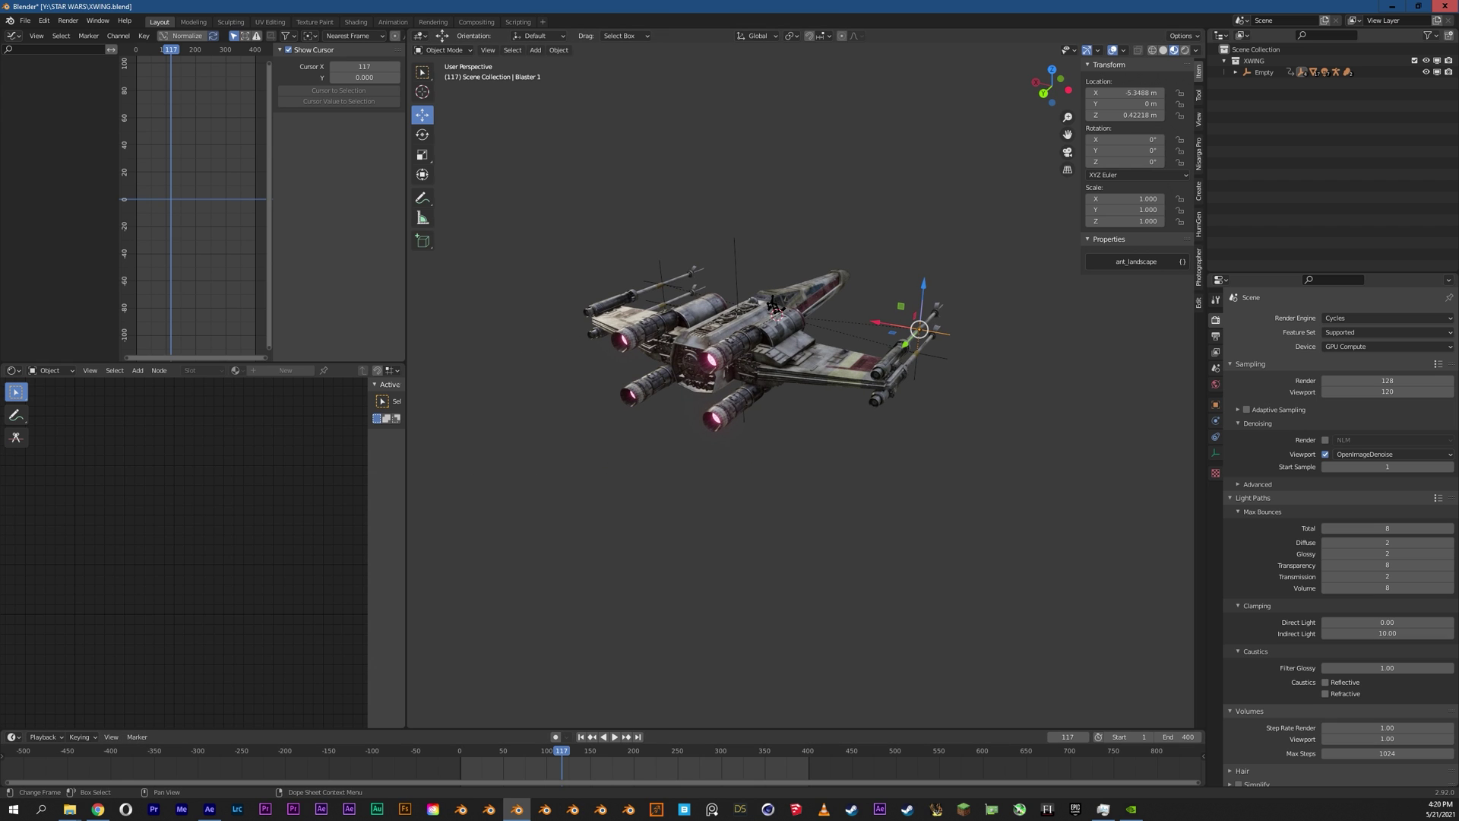
Step: Expand the Empty hierarchy, select the Volume.001 exhaust object and reveal WING 1's child objects while viewing the engines
{"action": "middle_click_drag", "start_coordinate": [684, 456], "coordinate": [660, 447]}
{"action": "left_click", "coordinate": [1236, 72]}
{"action": "left_click", "coordinate": [1283, 175]}
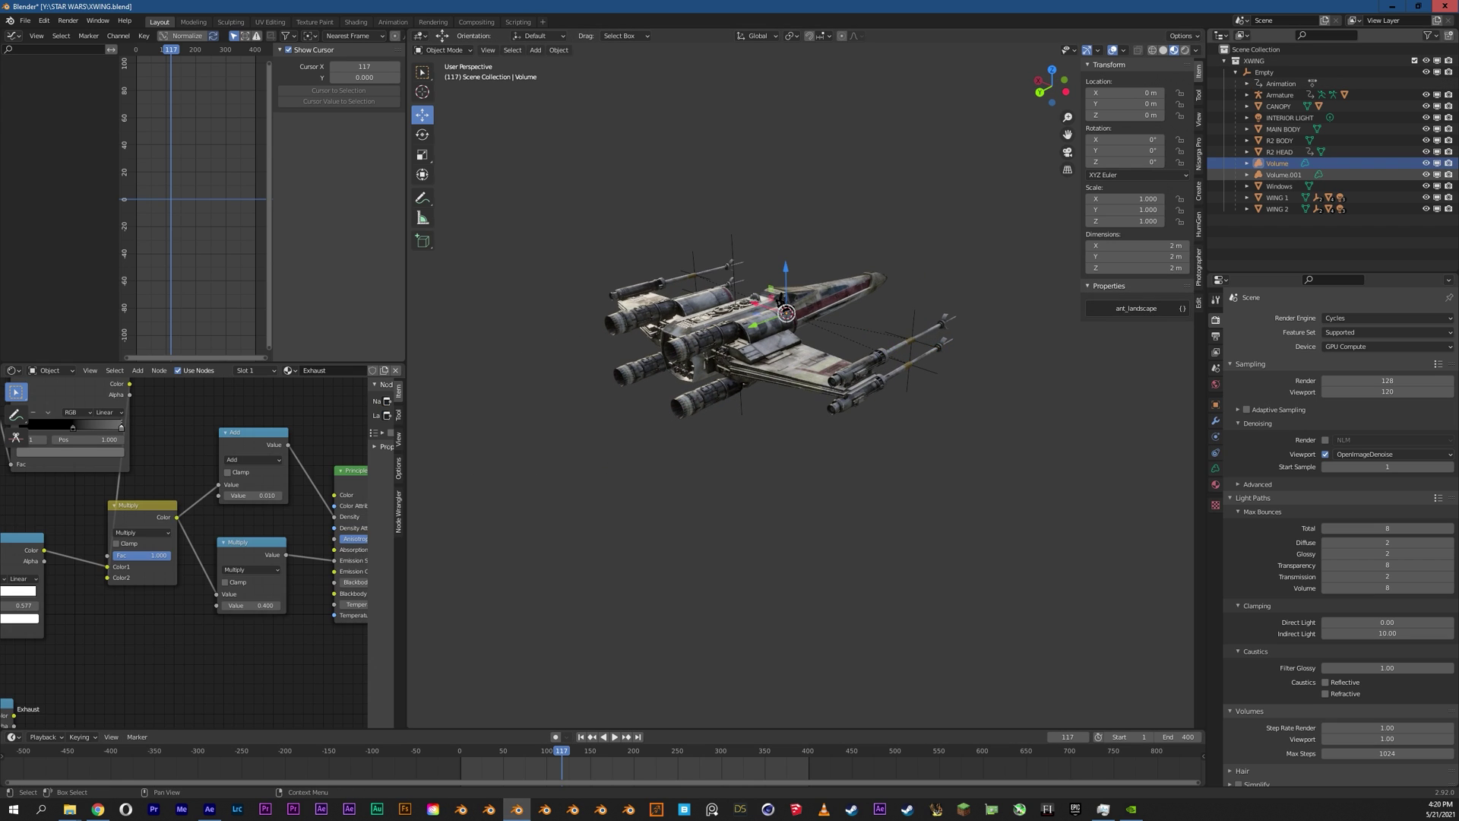
{"action": "middle_click_drag", "start_coordinate": [760, 425], "coordinate": [863, 434]}
{"action": "left_click", "coordinate": [1247, 197]}
{"action": "scroll", "coordinate": [1277, 190], "scroll_direction": "down", "scroll_amount": 1}
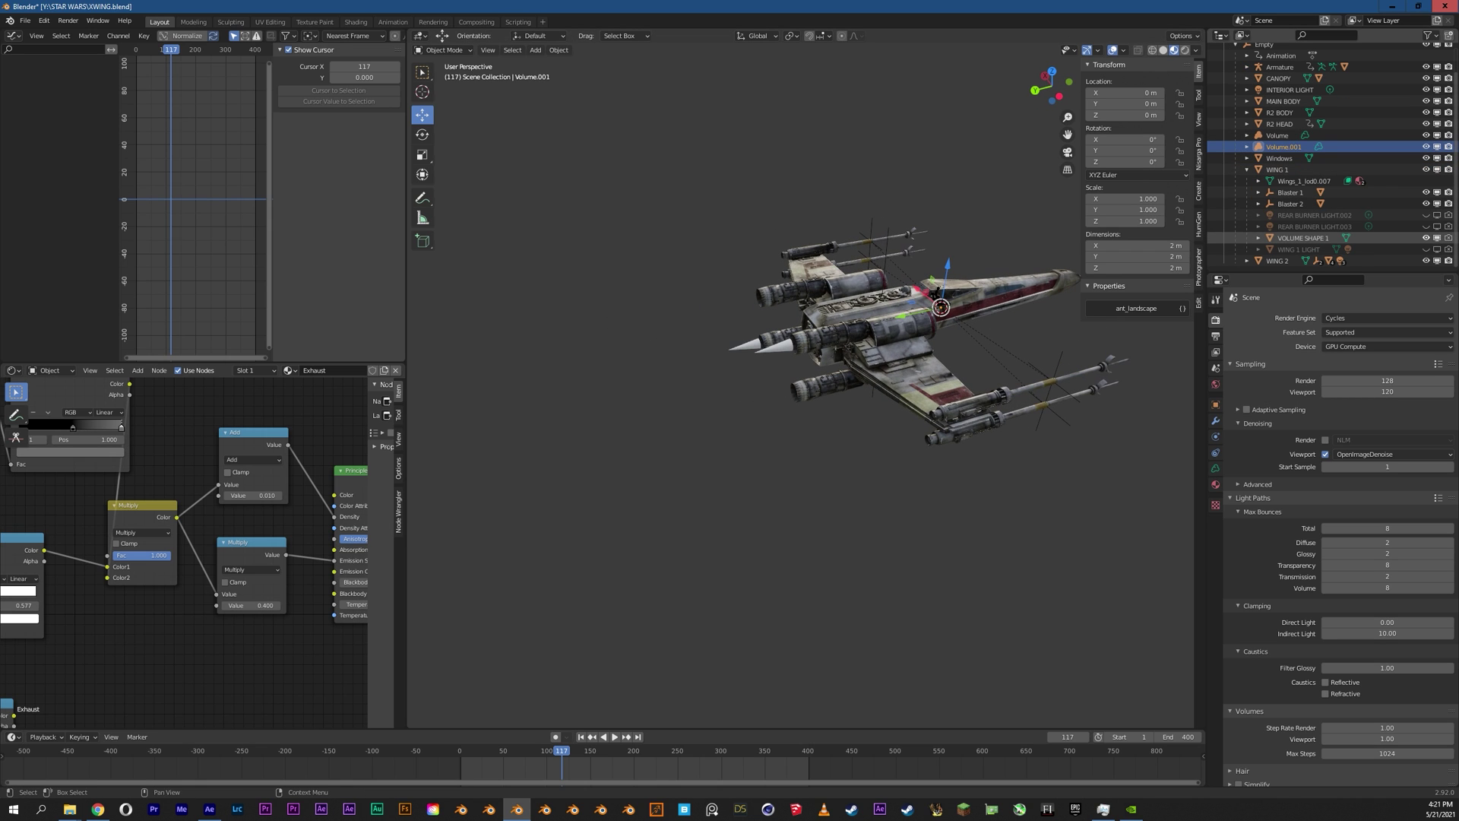
{"action": "scroll", "coordinate": [929, 318], "scroll_direction": "up", "scroll_amount": 4}
{"action": "middle_click_drag", "start_coordinate": [928, 318], "coordinate": [944, 322]}
{"action": "middle_click_drag", "start_coordinate": [824, 334], "coordinate": [851, 335]}
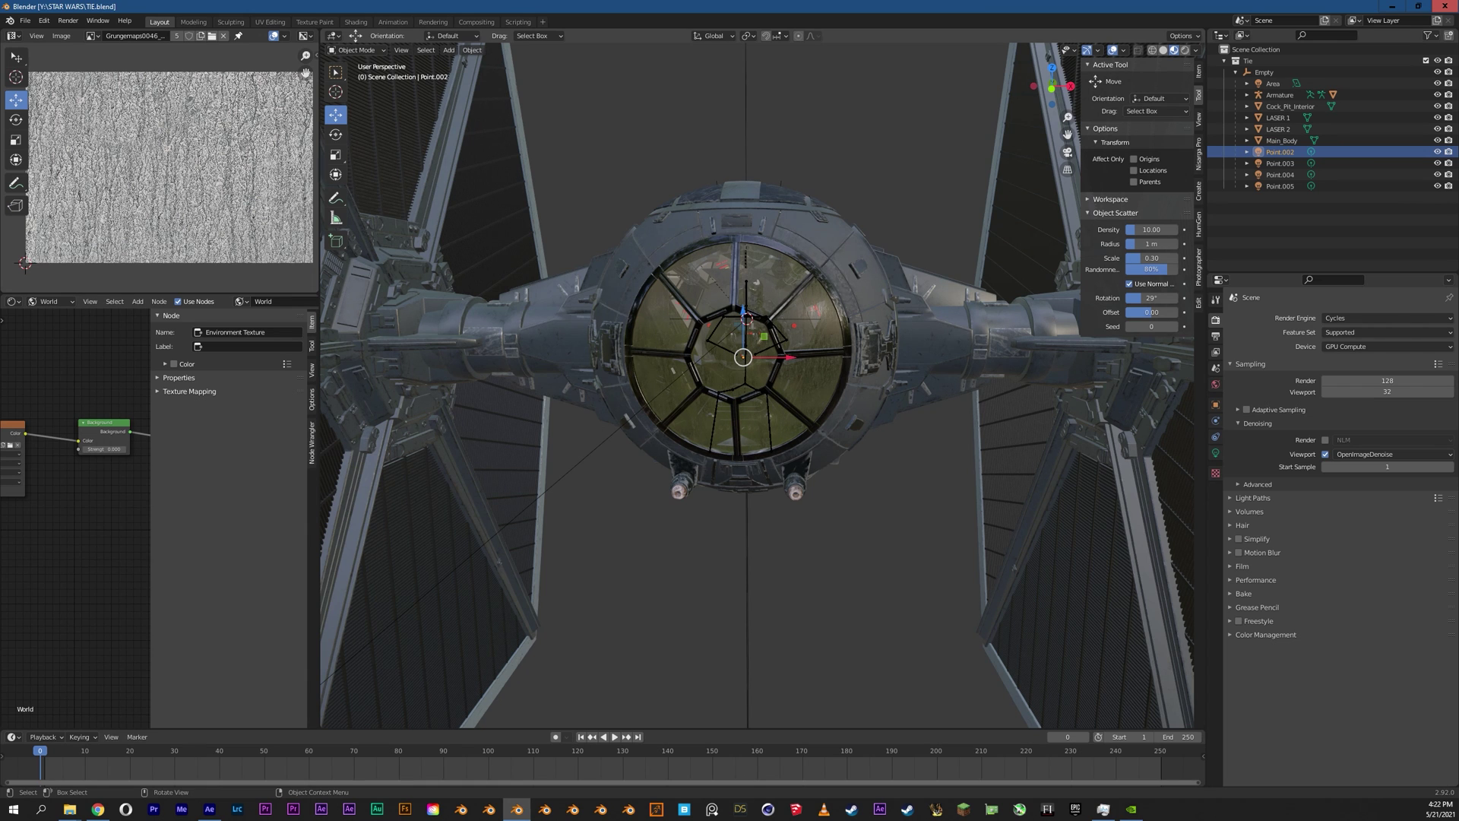
Step: Examine the TIE fighter's body and wing panels from the front and side
{"action": "scroll", "coordinate": [757, 384], "scroll_direction": "down", "scroll_amount": 5}
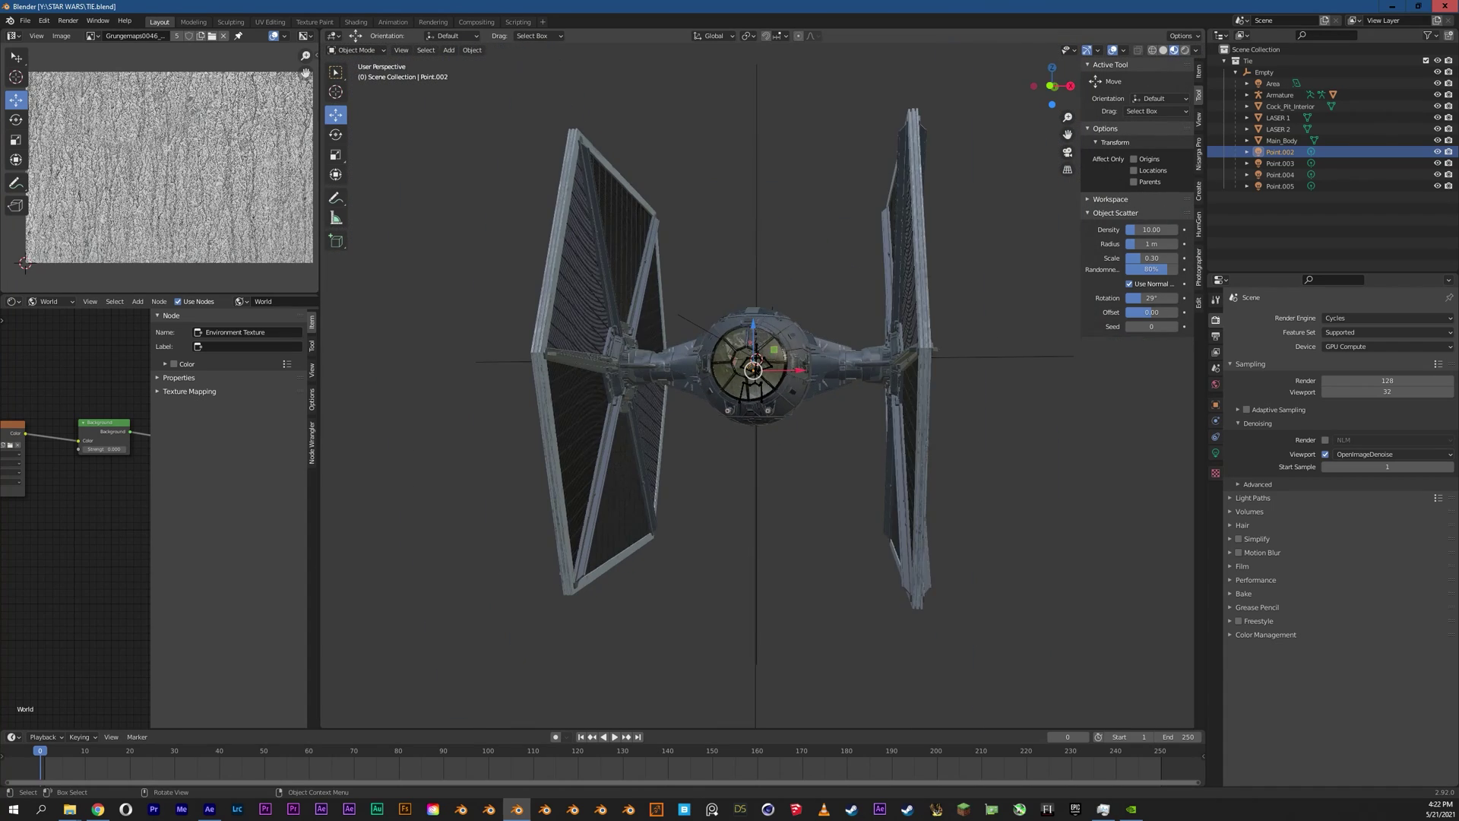
{"action": "middle_click_drag", "start_coordinate": [757, 384], "coordinate": [698, 388]}
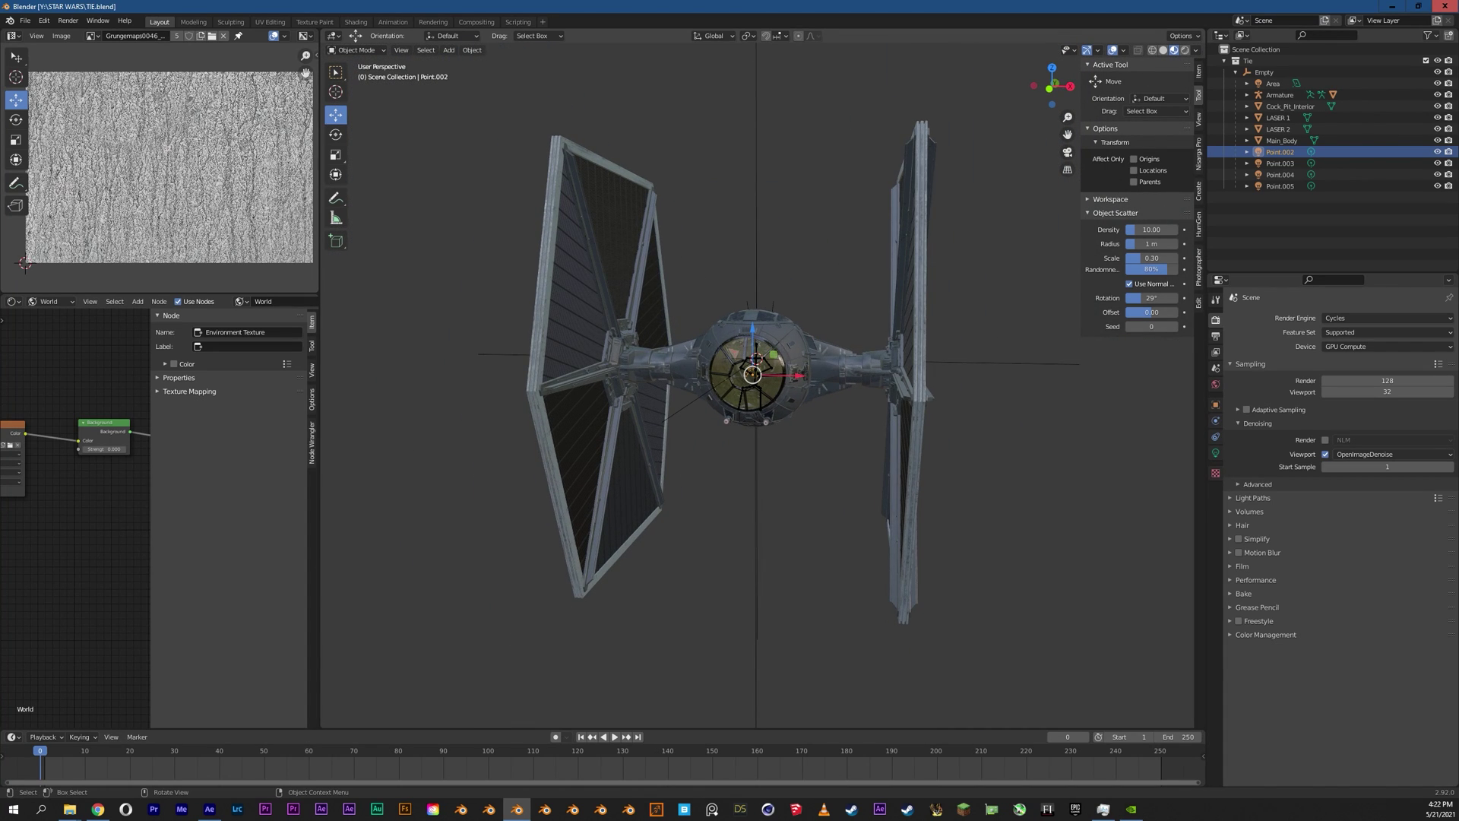
{"action": "middle_click_drag", "start_coordinate": [752, 374], "coordinate": [709, 420]}
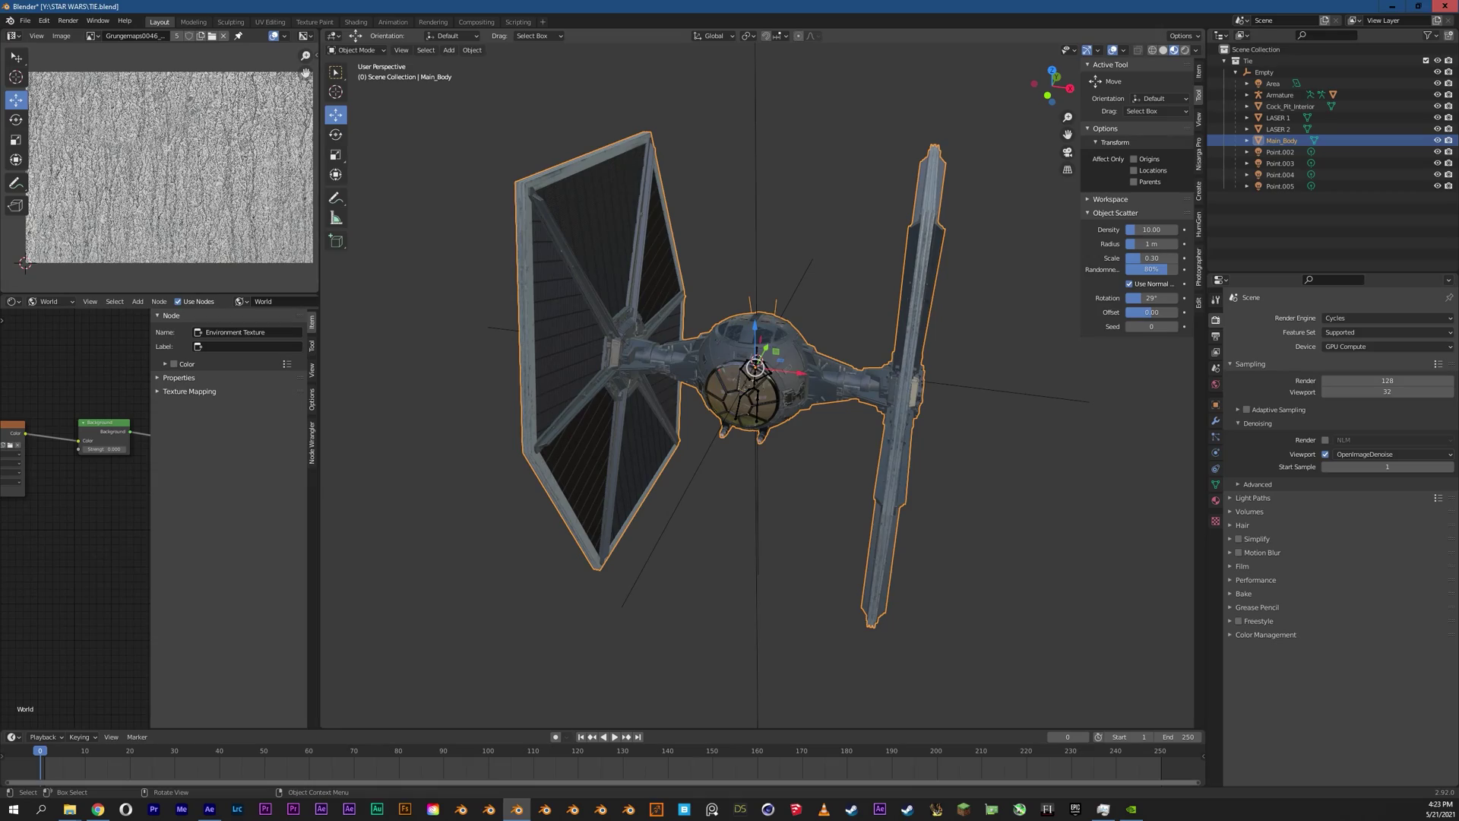
{"action": "middle_click_drag", "start_coordinate": [753, 375], "coordinate": [692, 351]}
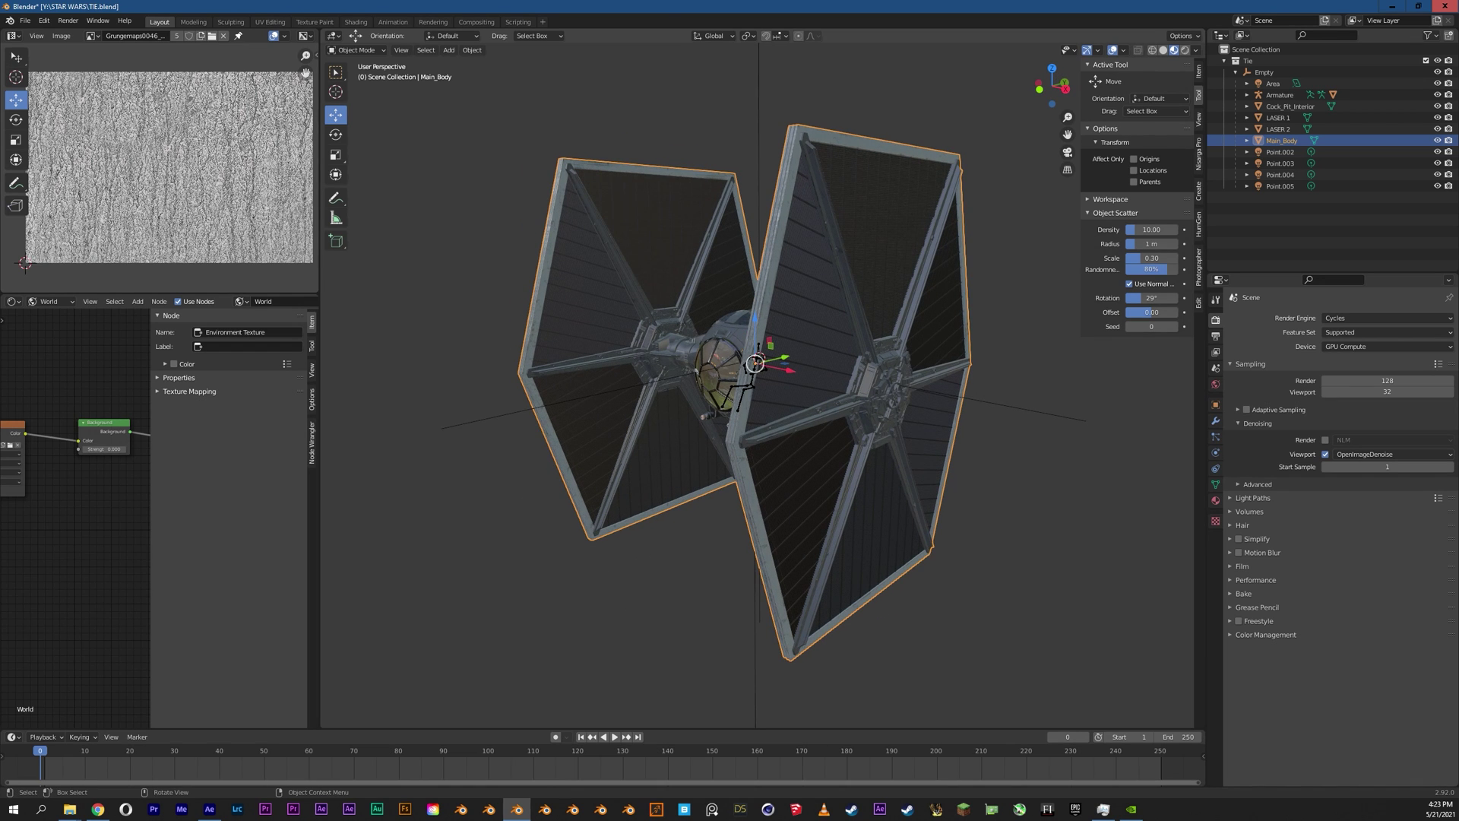
{"action": "middle_click_drag", "start_coordinate": [829, 383], "coordinate": [749, 384]}
Step: Inspect the TIE fighter's cockpit up close, then clear the selection and select the fighter's parent Empty
{"action": "scroll", "coordinate": [756, 384], "scroll_direction": "up", "scroll_amount": 3}
{"action": "scroll", "coordinate": [749, 384], "scroll_direction": "up", "scroll_amount": 4}
{"action": "key", "text": "alt+a"}
{"action": "scroll", "coordinate": [757, 385], "scroll_direction": "down", "scroll_amount": 5}
{"action": "left_click", "coordinate": [755, 532]}
{"action": "middle_click_drag", "start_coordinate": [755, 532], "coordinate": [738, 532]}
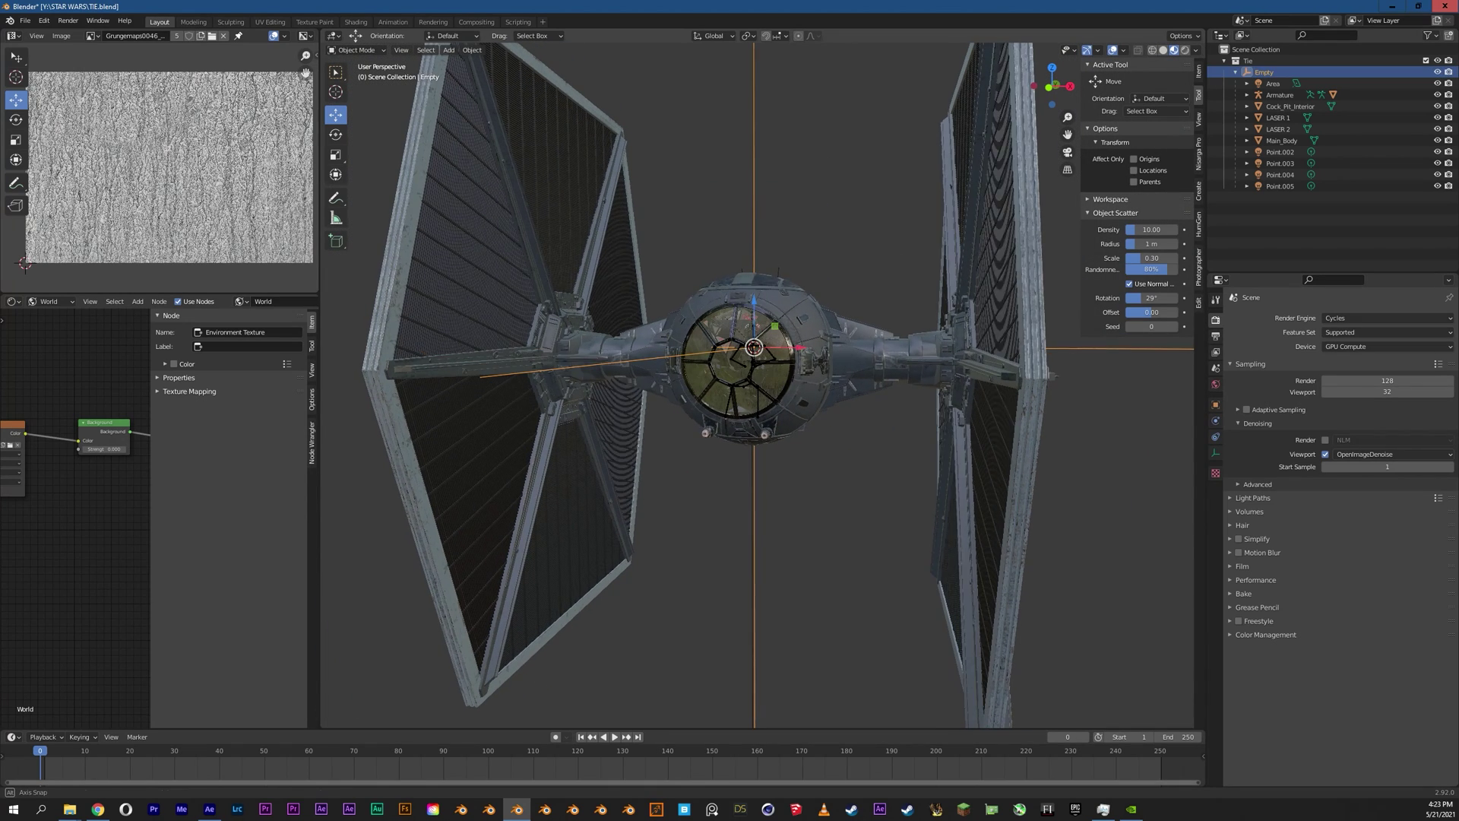
{"action": "scroll", "coordinate": [757, 386], "scroll_direction": "down", "scroll_amount": 3}
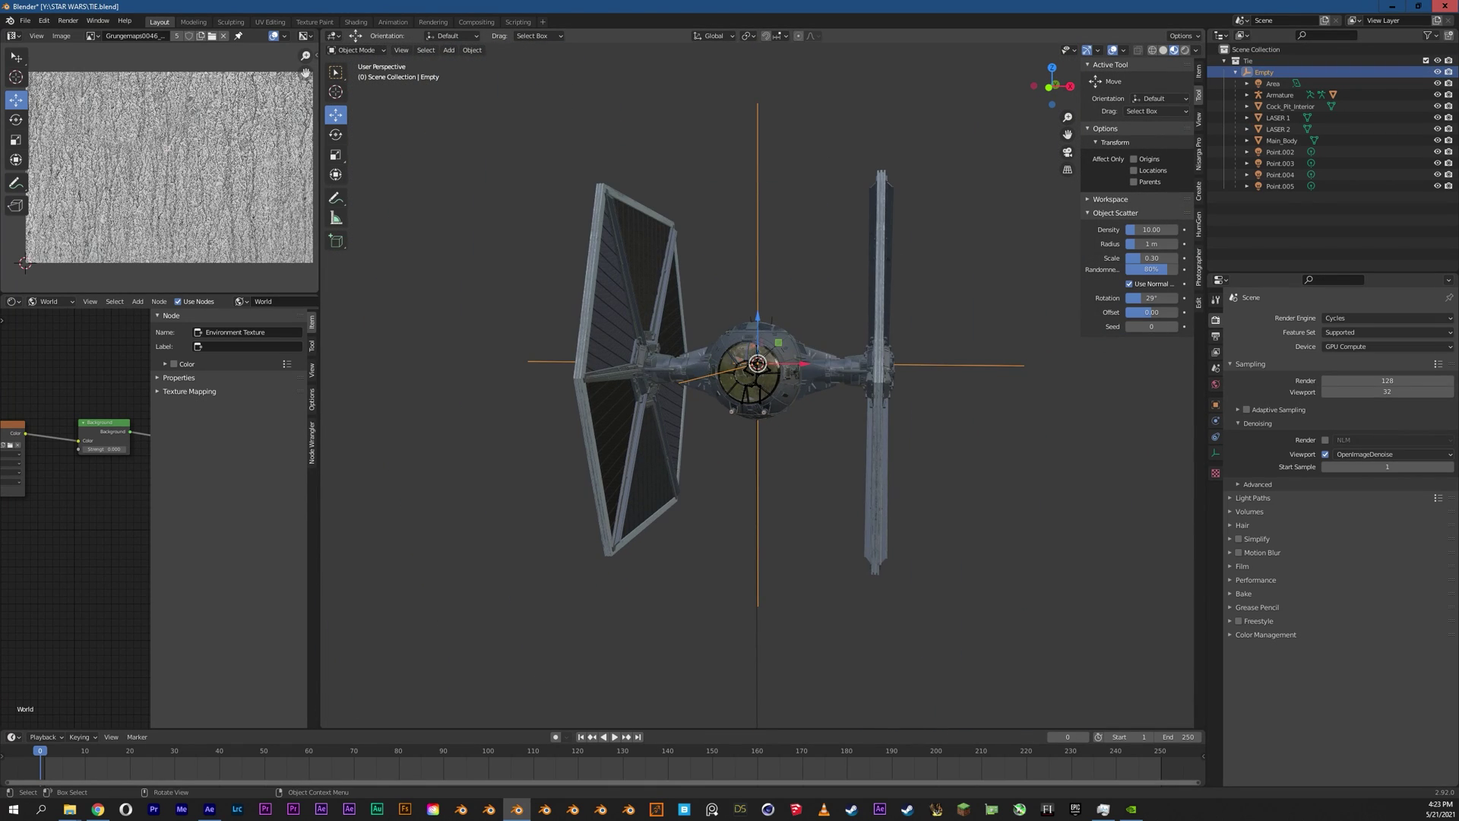
Step: Examine the TIE fighter's cockpit window and wings from several distances and angles with the parent Empty selected
{"action": "scroll", "coordinate": [757, 386], "scroll_direction": "up", "scroll_amount": 6}
{"action": "scroll", "coordinate": [748, 357], "scroll_direction": "up", "scroll_amount": 2}
{"action": "mouse_move", "coordinate": [748, 357]}
{"action": "middle_mouse_down"}
{"action": "mouse_move", "coordinate": [772, 370]}
{"action": "mouse_move", "coordinate": [748, 351]}
{"action": "mouse_move", "coordinate": [798, 340]}
{"action": "mouse_move", "coordinate": [757, 399]}
{"action": "mouse_move", "coordinate": [829, 490]}
{"action": "mouse_move", "coordinate": [855, 357]}
{"action": "mouse_move", "coordinate": [703, 359]}
{"action": "mouse_move", "coordinate": [675, 386]}
{"action": "middle_mouse_up"}
{"action": "scroll", "coordinate": [757, 365], "scroll_direction": "down", "scroll_amount": 6}
{"action": "scroll", "coordinate": [757, 361], "scroll_direction": "up", "scroll_amount": 3}
{"action": "scroll", "coordinate": [676, 372], "scroll_direction": "down", "scroll_amount": 2}
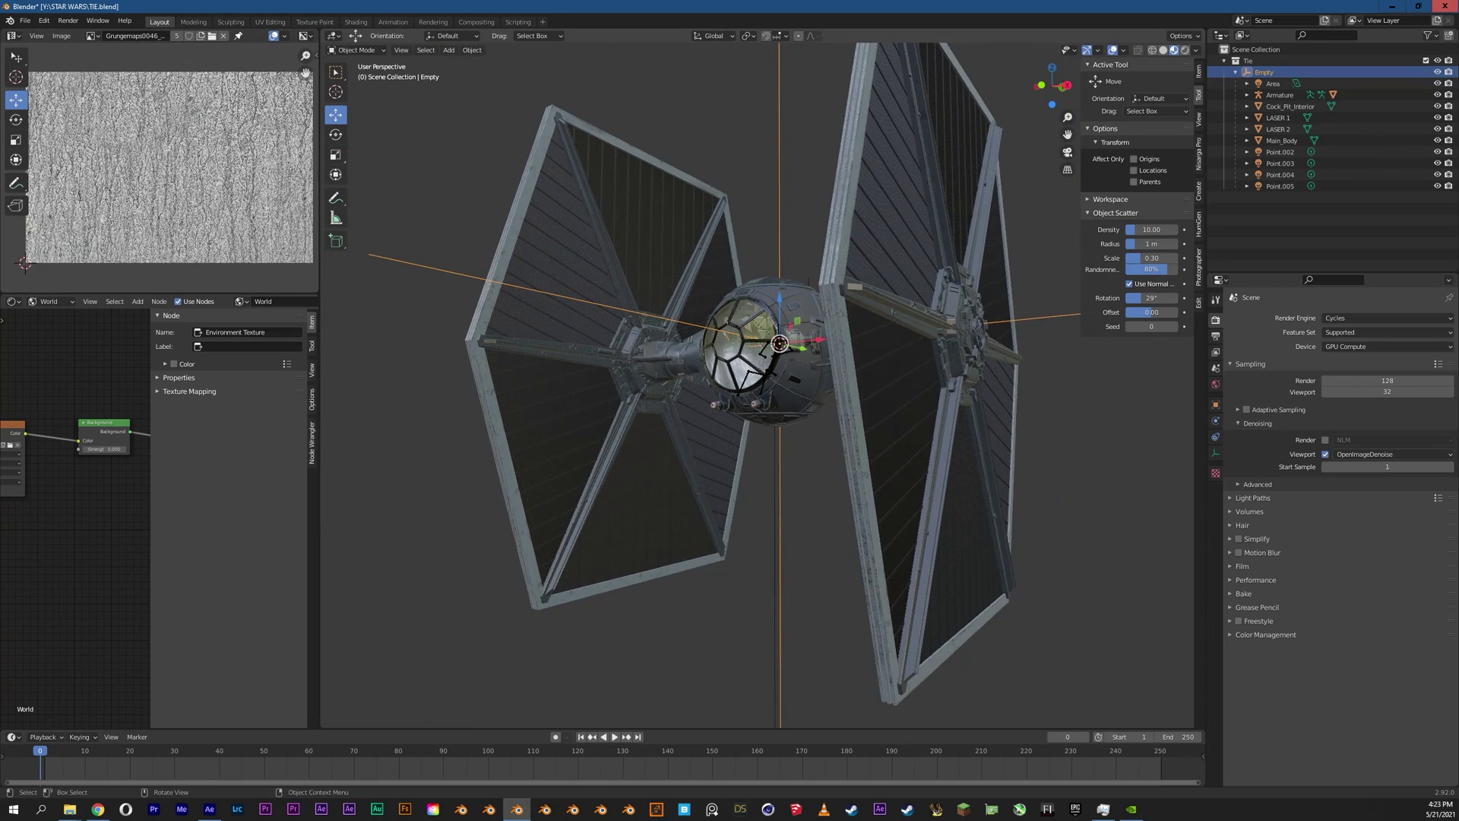
{"action": "middle_click_drag", "start_coordinate": [771, 356], "coordinate": [749, 353]}
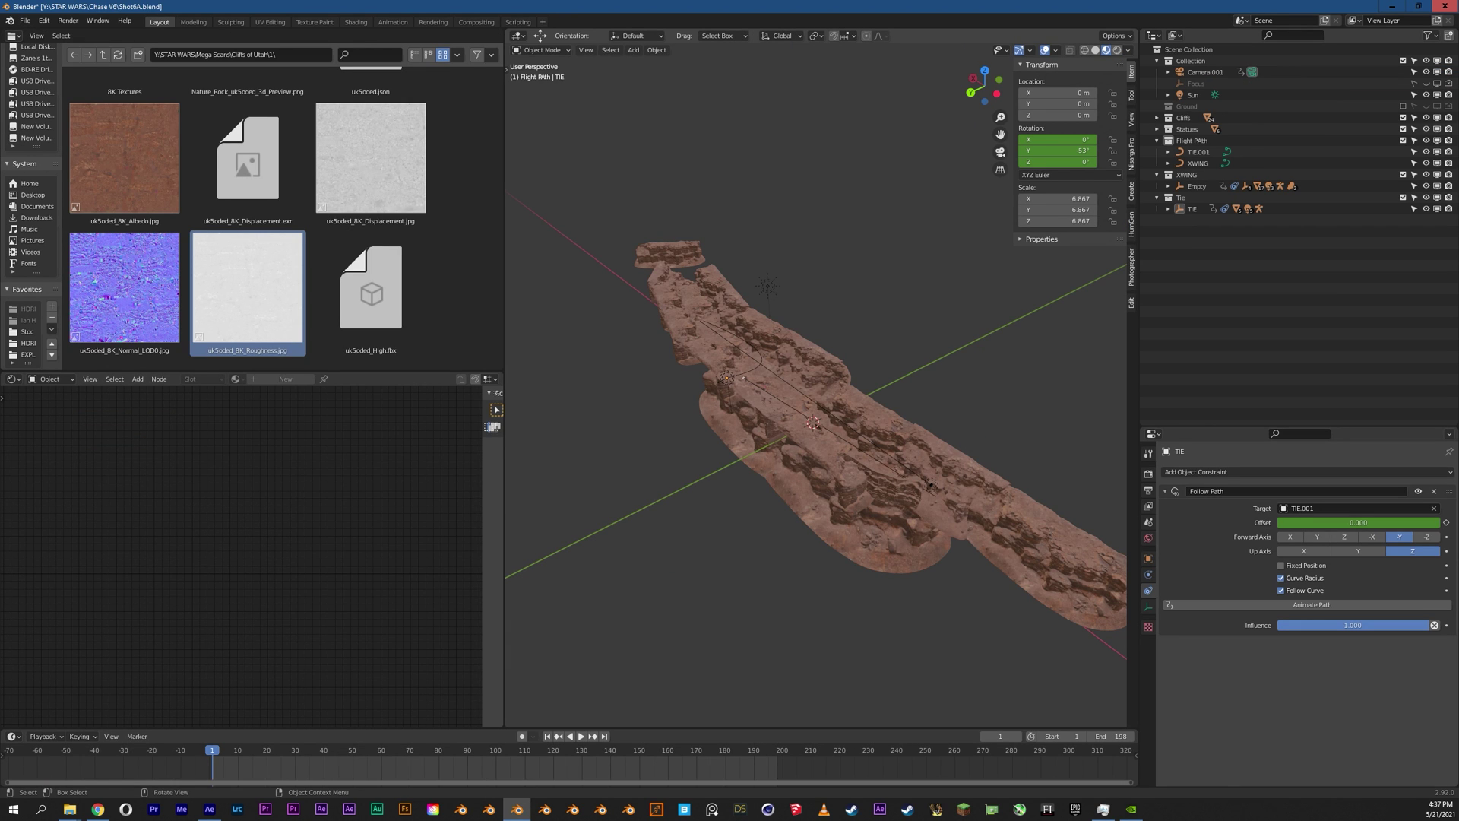
Step: Examine the canyon cliffs and the flight path curves of the Shot6A scene from above and along the canyon
{"action": "middle_click_drag", "start_coordinate": [798, 425], "coordinate": [769, 449]}
{"action": "scroll", "coordinate": [817, 426], "scroll_direction": "up", "scroll_amount": 3}
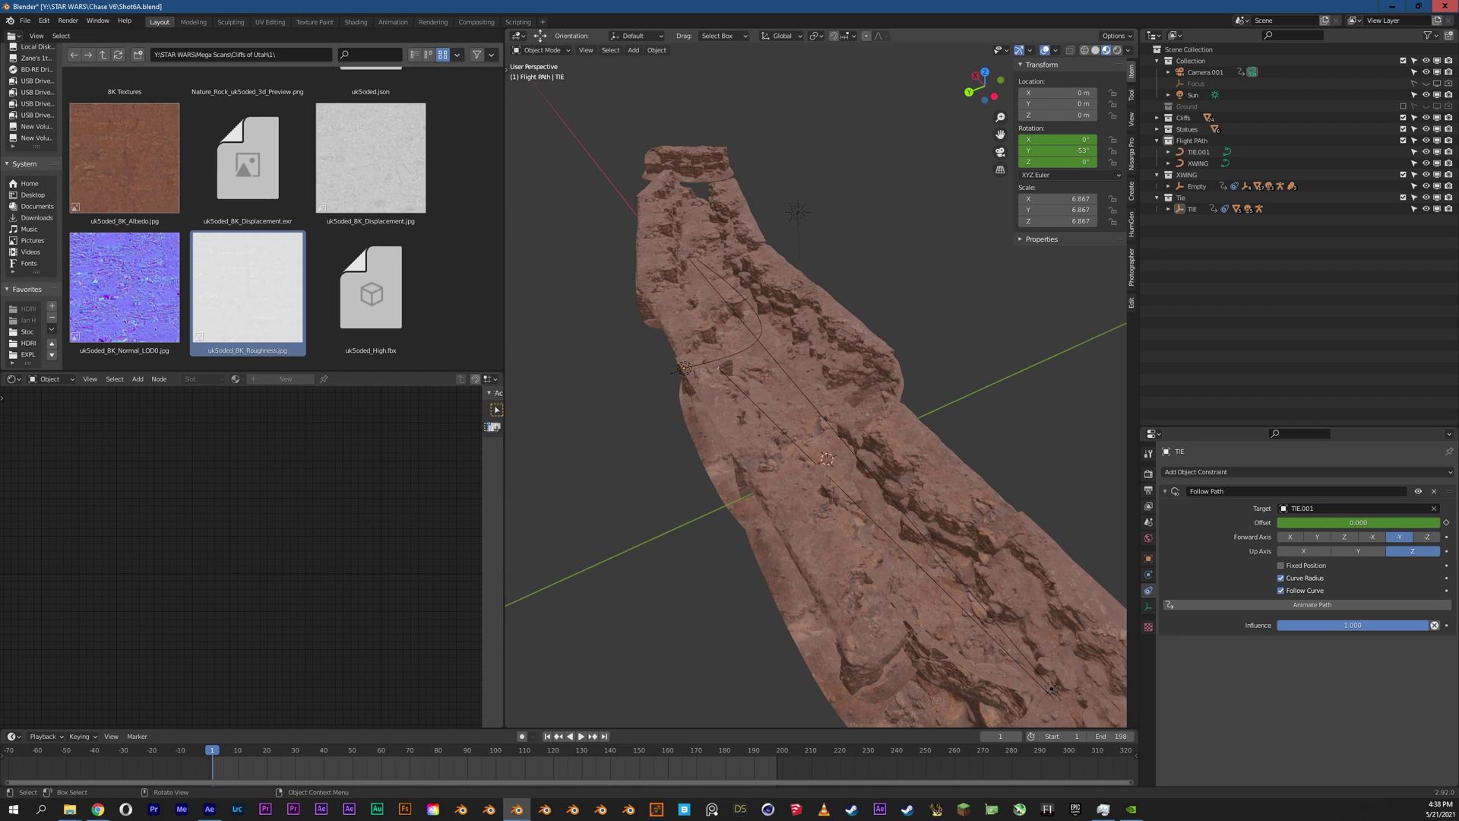
{"action": "middle_click_drag", "start_coordinate": [729, 420], "coordinate": [772, 357]}
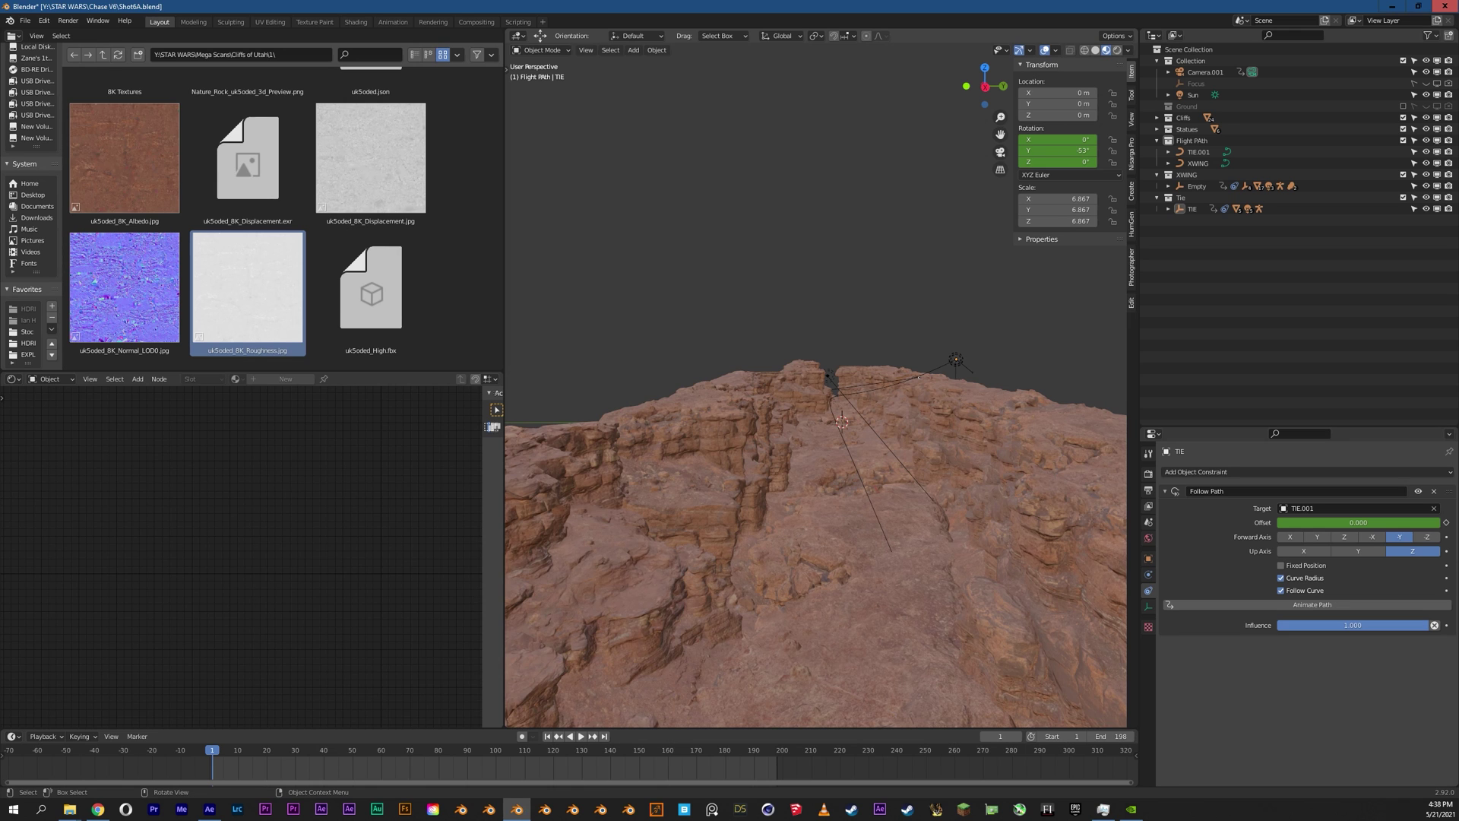
{"action": "middle_click_drag", "start_coordinate": [815, 380], "coordinate": [852, 389]}
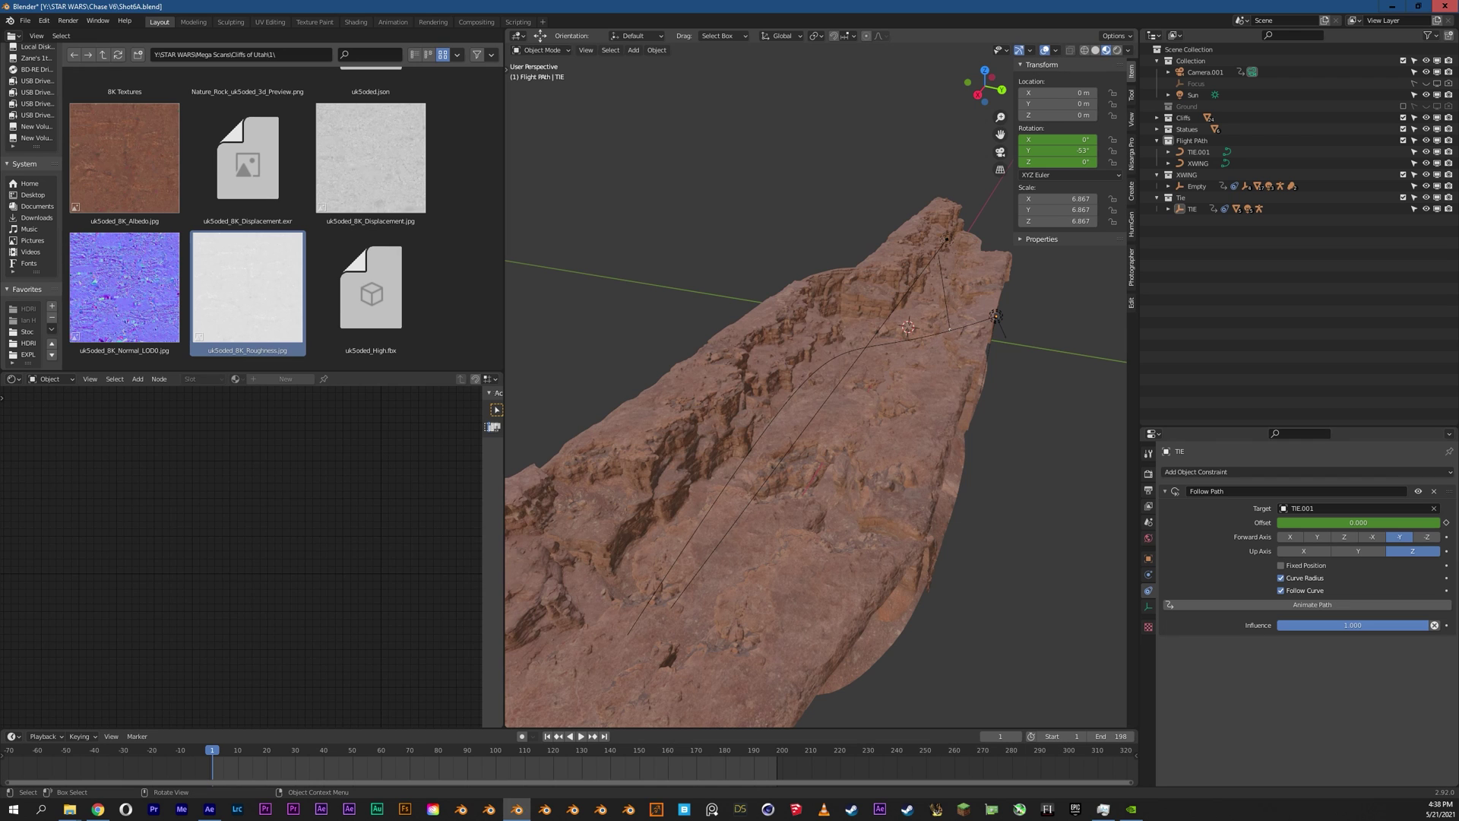
{"action": "middle_click_drag", "start_coordinate": [816, 384], "coordinate": [858, 396]}
Step: Play the chase through the scene camera from frame 1, and play it again from frame 160
{"action": "key", "text": "KP_0"}
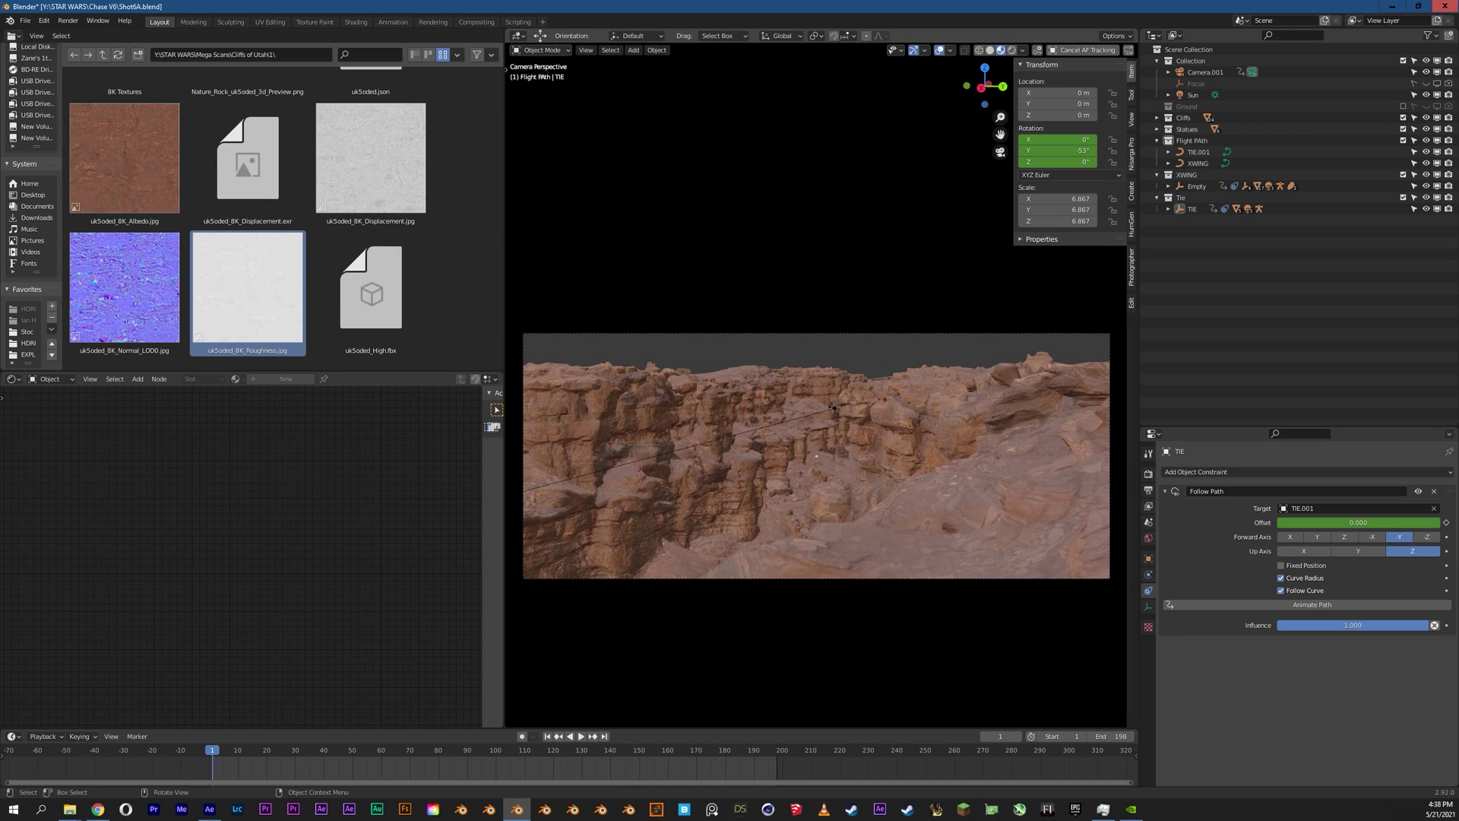
{"action": "key", "text": "space"}
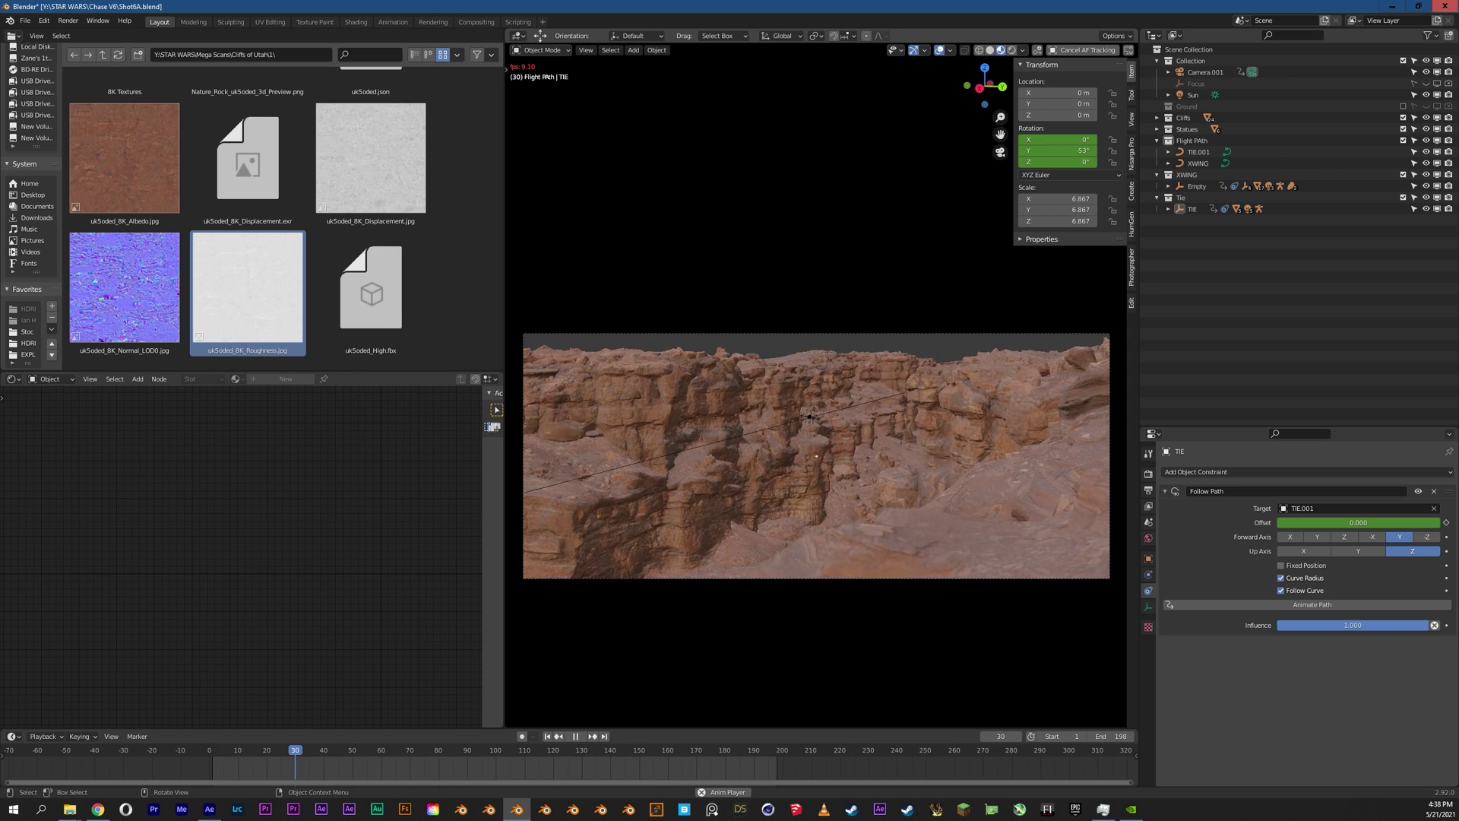
{"action": "key", "text": "space"}
{"action": "left_click_drag", "start_coordinate": [322, 750], "coordinate": [599, 750]}
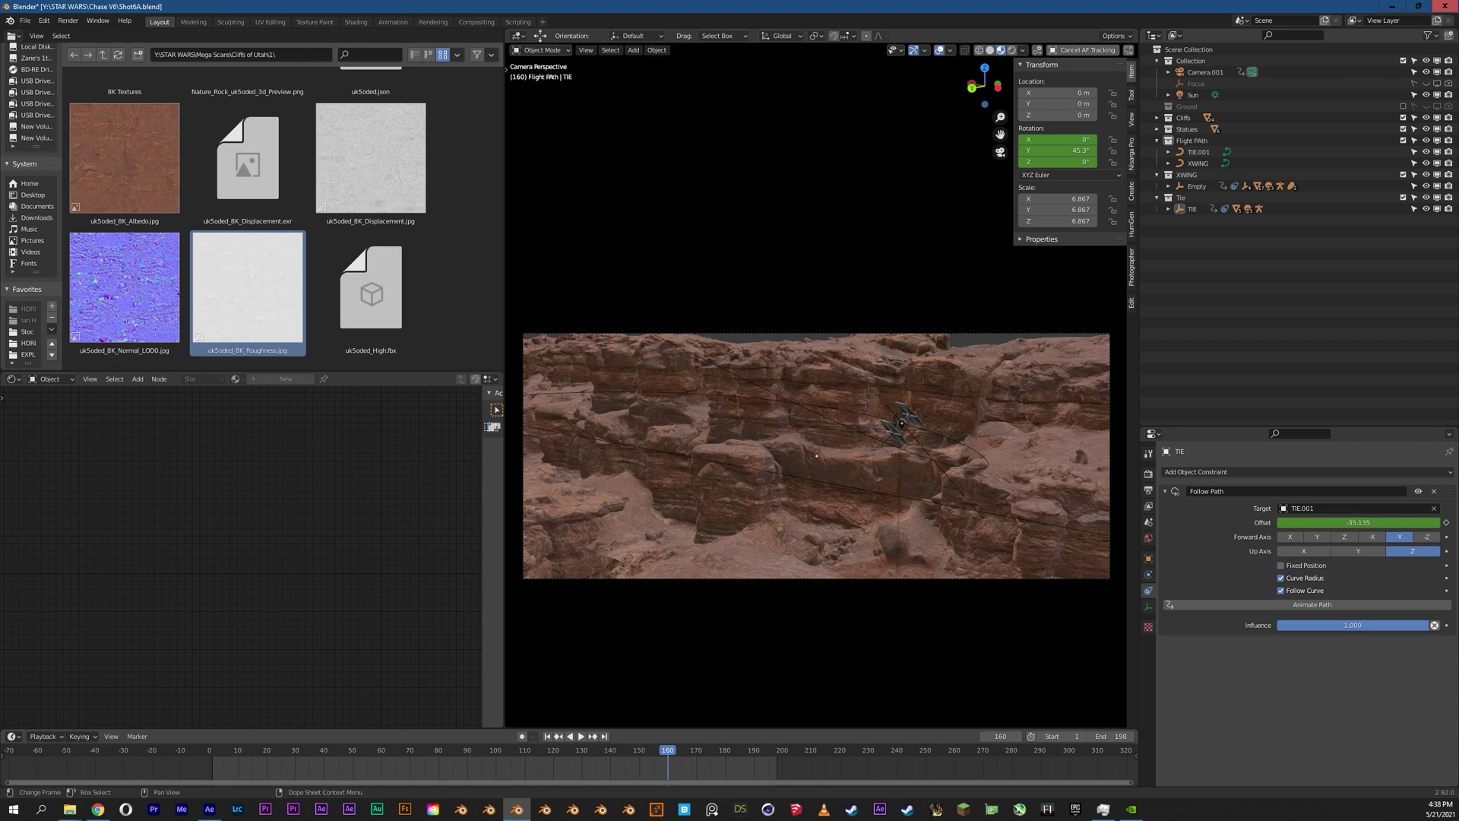
{"action": "key", "text": "space"}
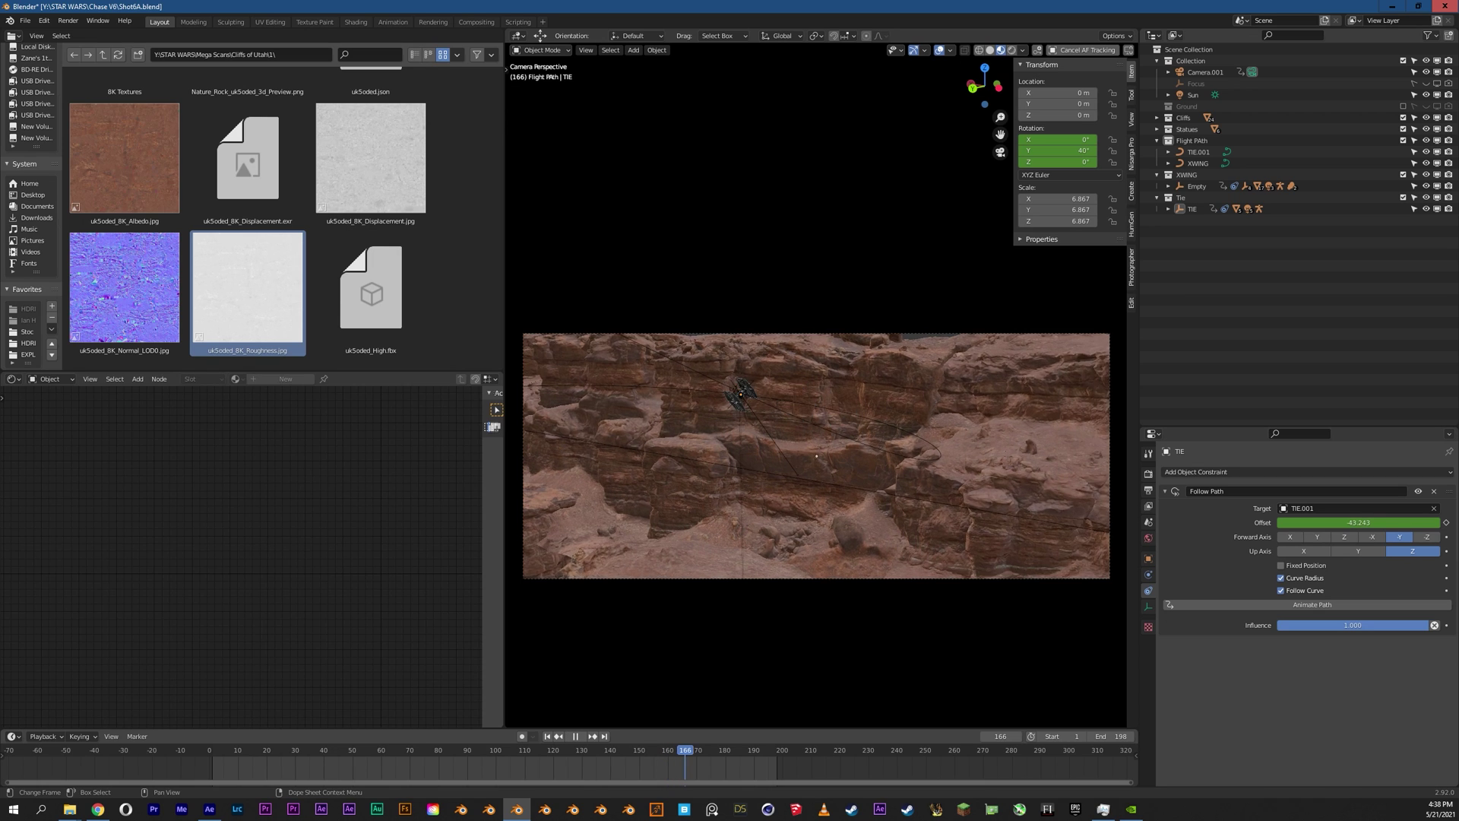
{"action": "key", "text": "Escape"}
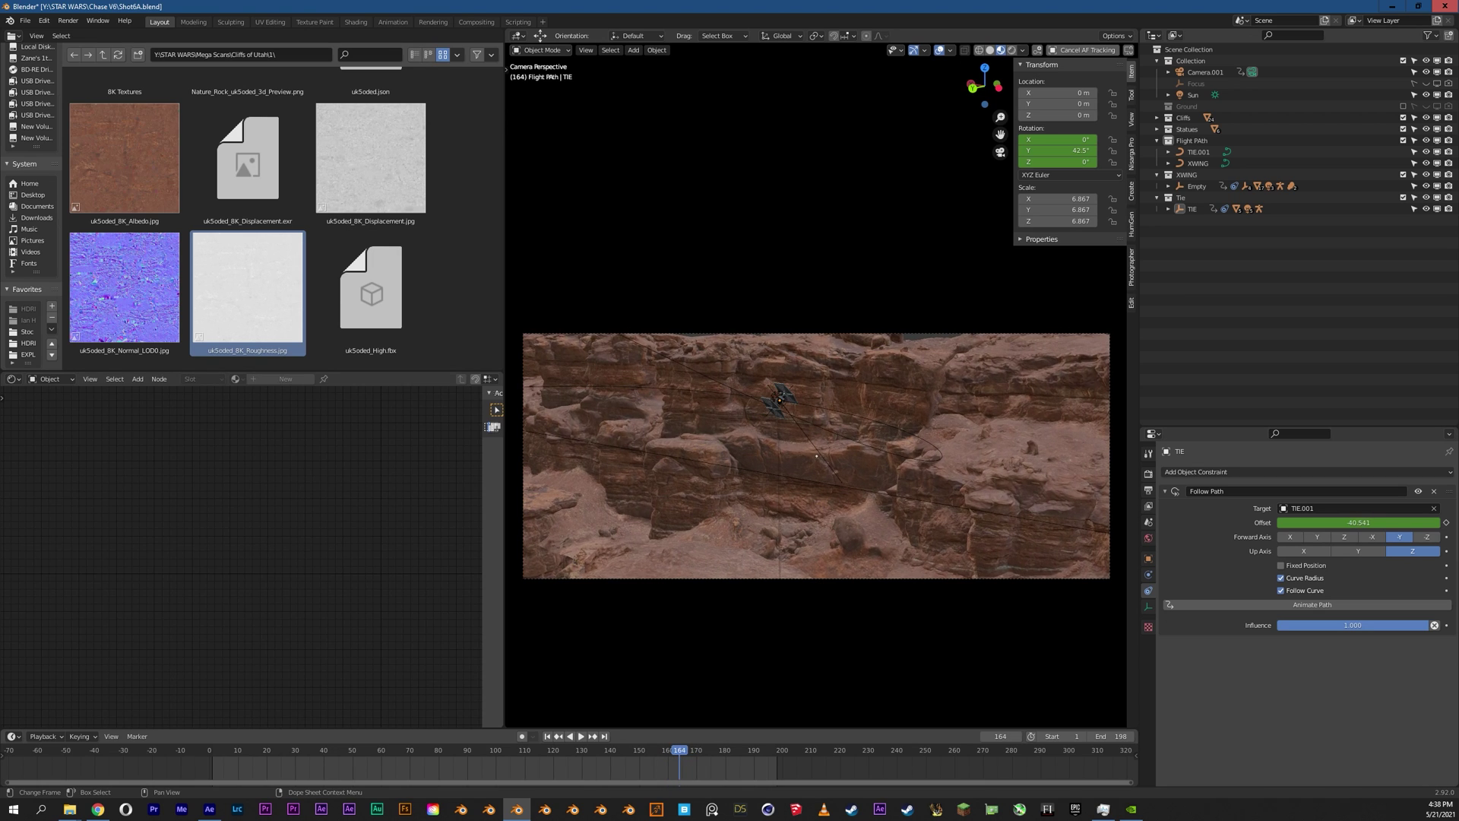
Step: Play the chase animation in reverse and forward in short passes, pausing at frame 60
{"action": "key", "text": "shift+ctrl+space"}
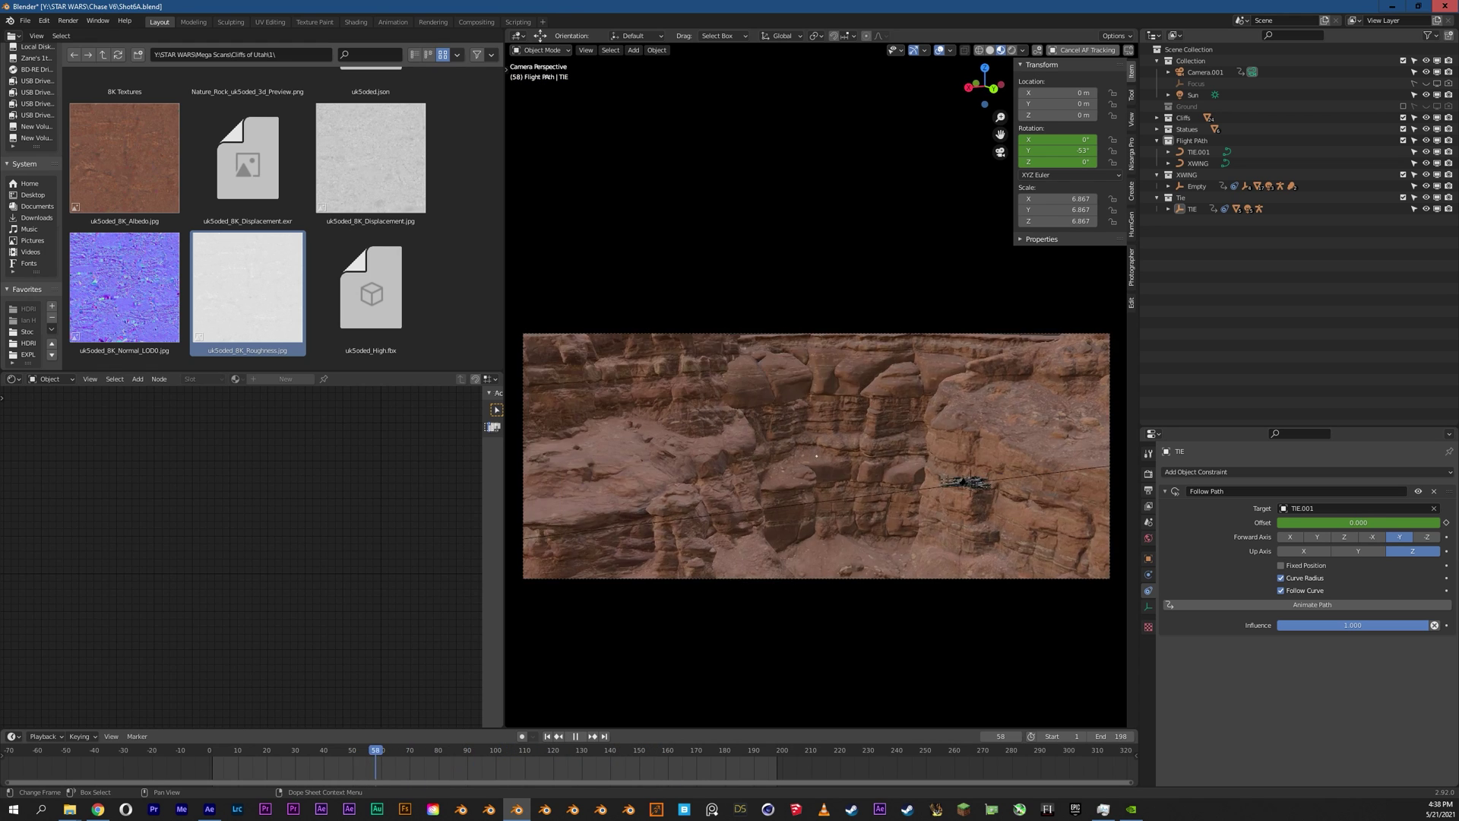
{"action": "key", "text": "space"}
{"action": "key", "text": "space"}
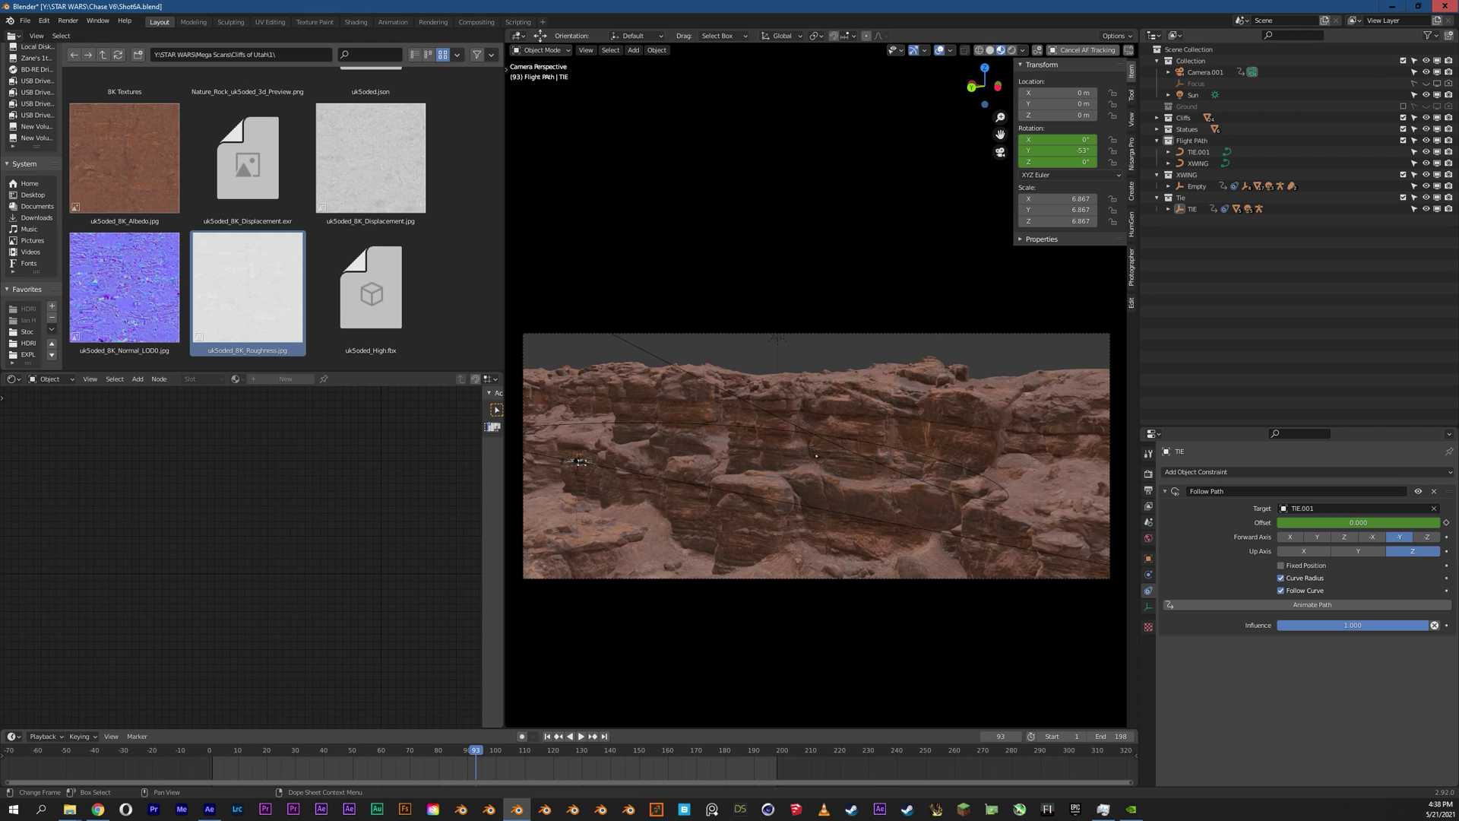
{"action": "key", "text": "space"}
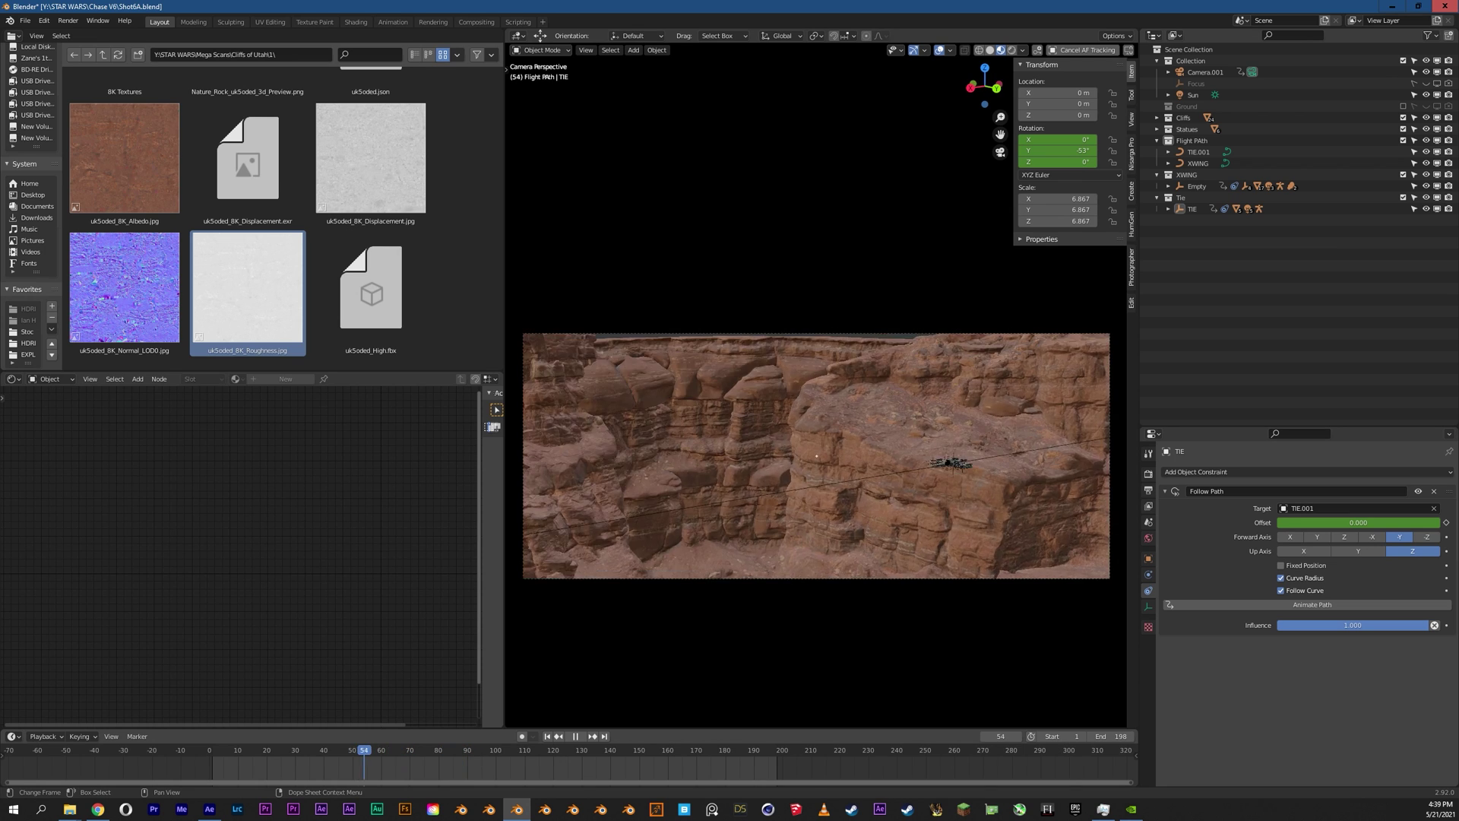
{"action": "key", "text": "space"}
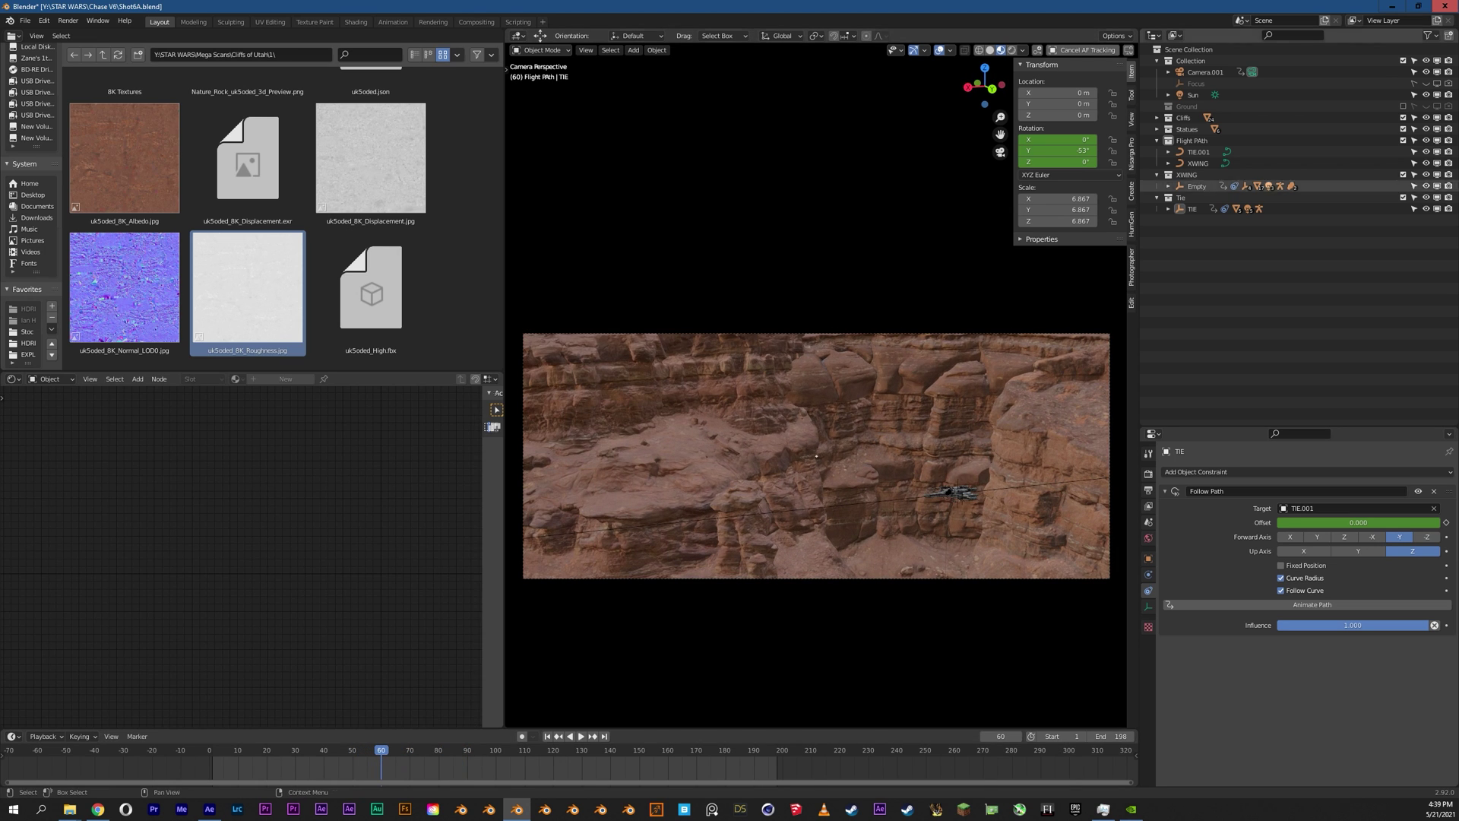
Step: Select Camera.001 and change the file browser area to a Graph Editor
{"action": "left_click", "coordinate": [1206, 72]}
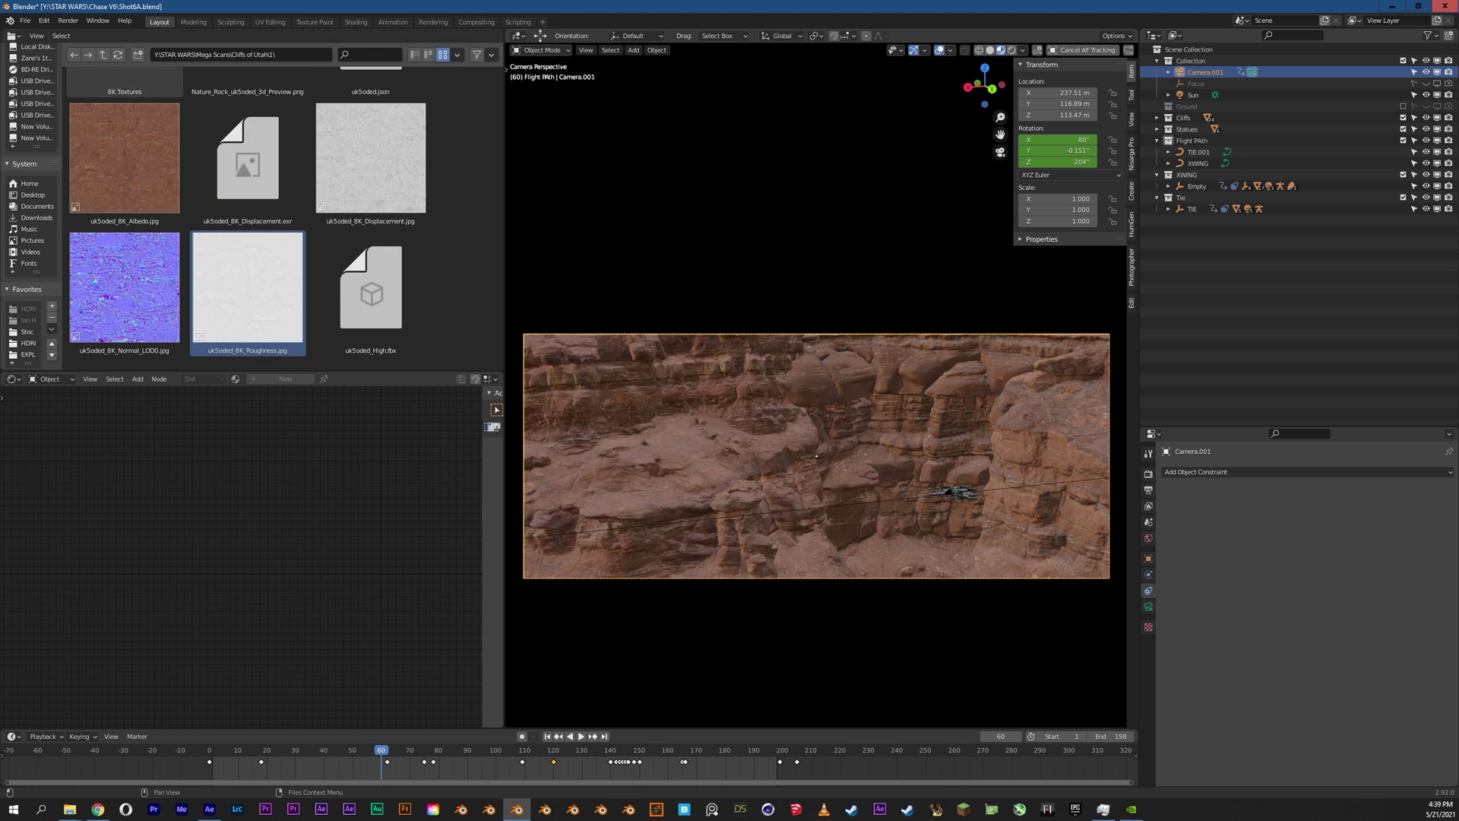
{"action": "left_click", "coordinate": [14, 36]}
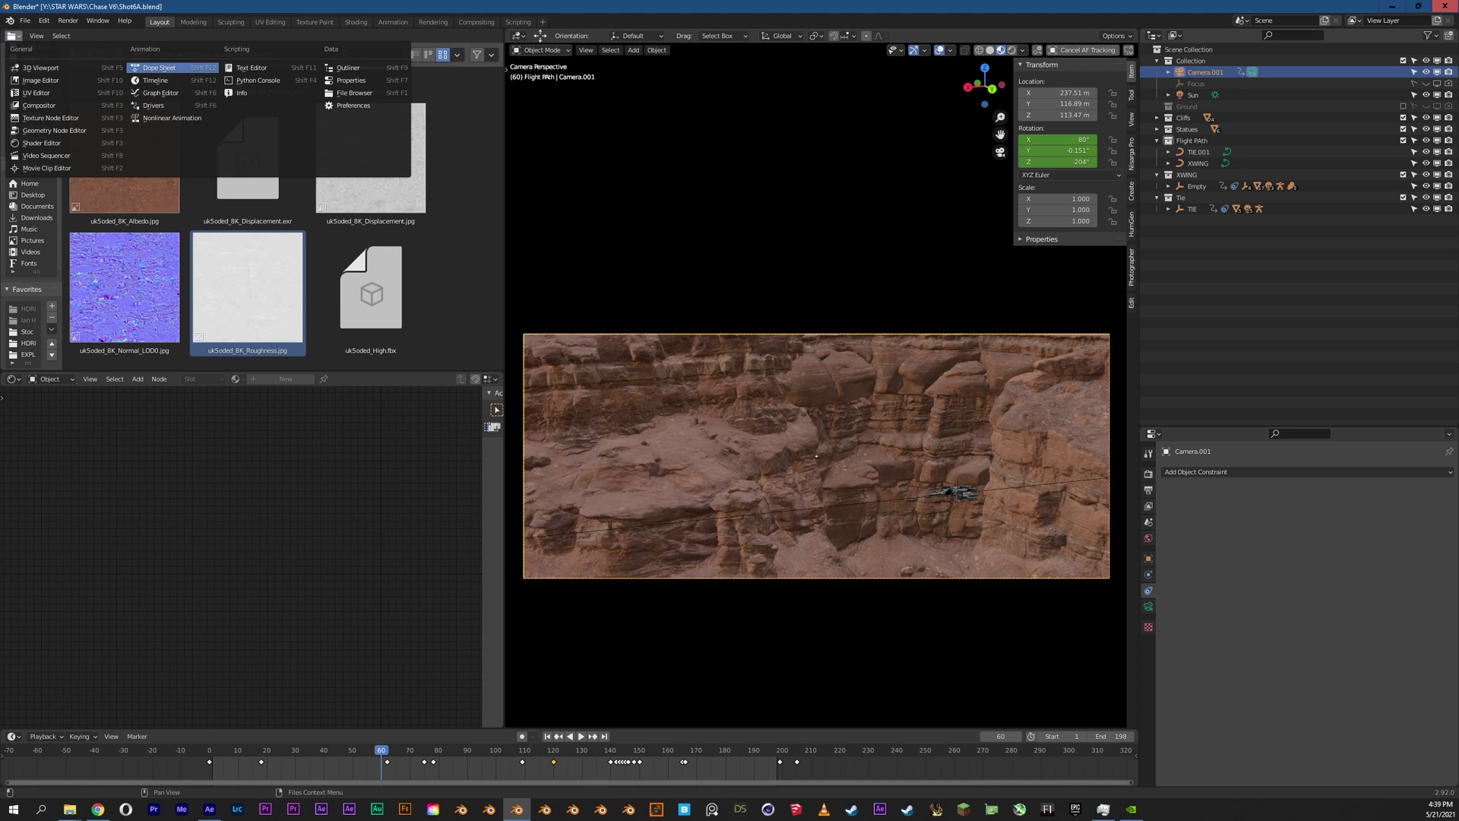
{"action": "left_click", "coordinate": [160, 93]}
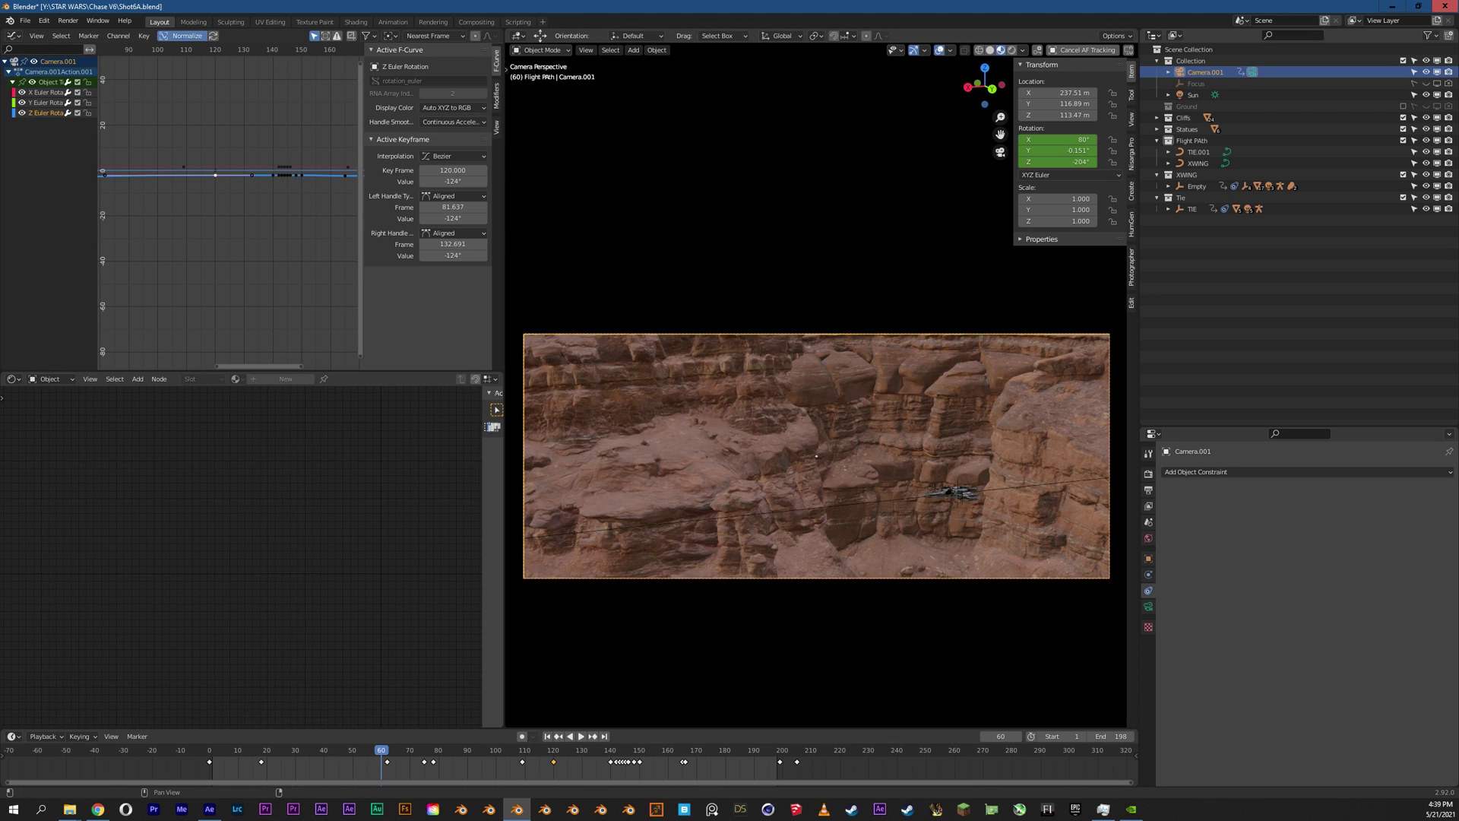
Step: Show the Noise modifier settings on the camera's X and Y Euler Rotation curves
{"action": "left_click", "coordinate": [496, 97]}
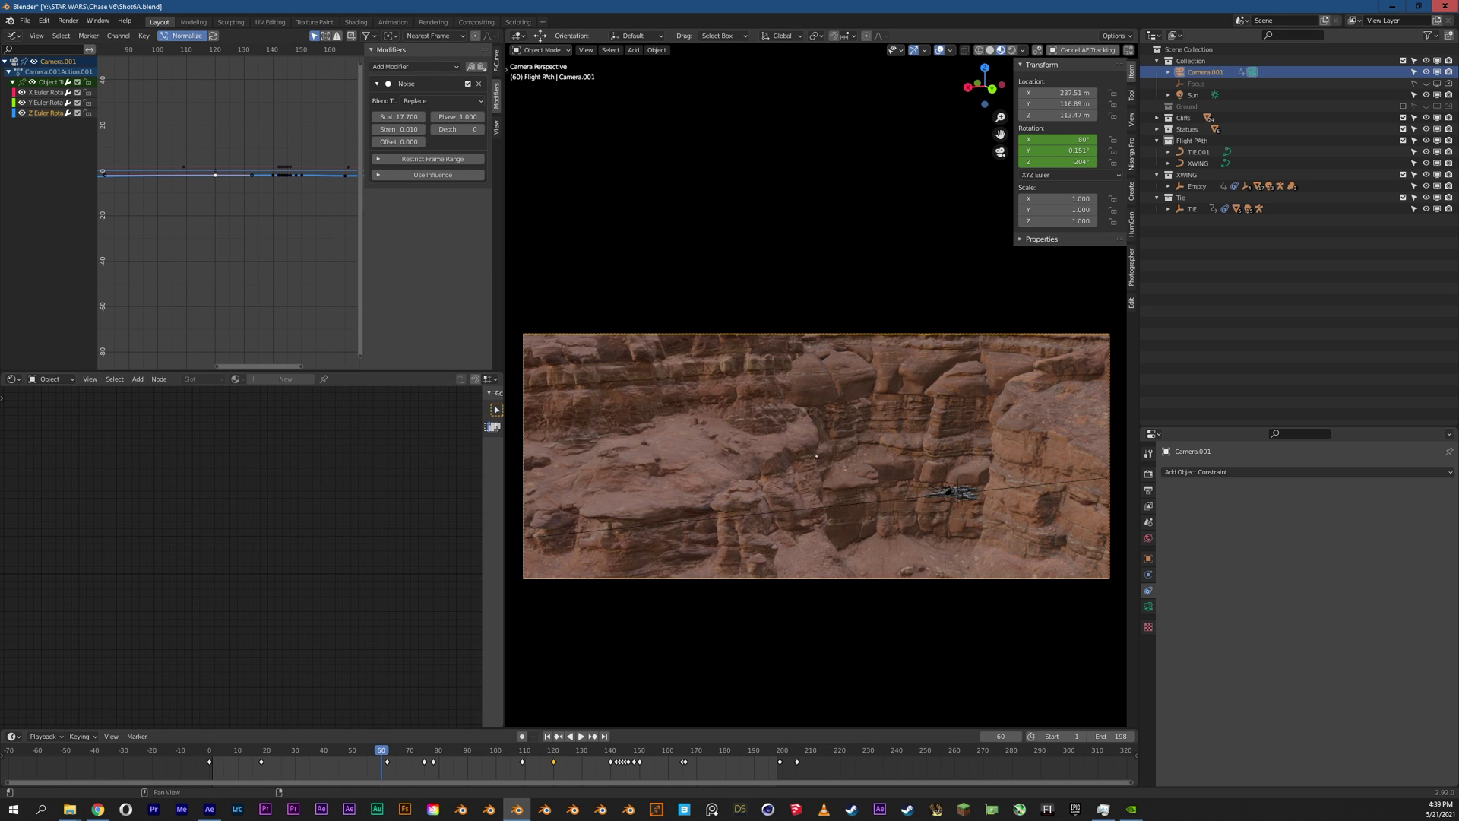
{"action": "left_click", "coordinate": [46, 92]}
{"action": "left_click", "coordinate": [45, 102]}
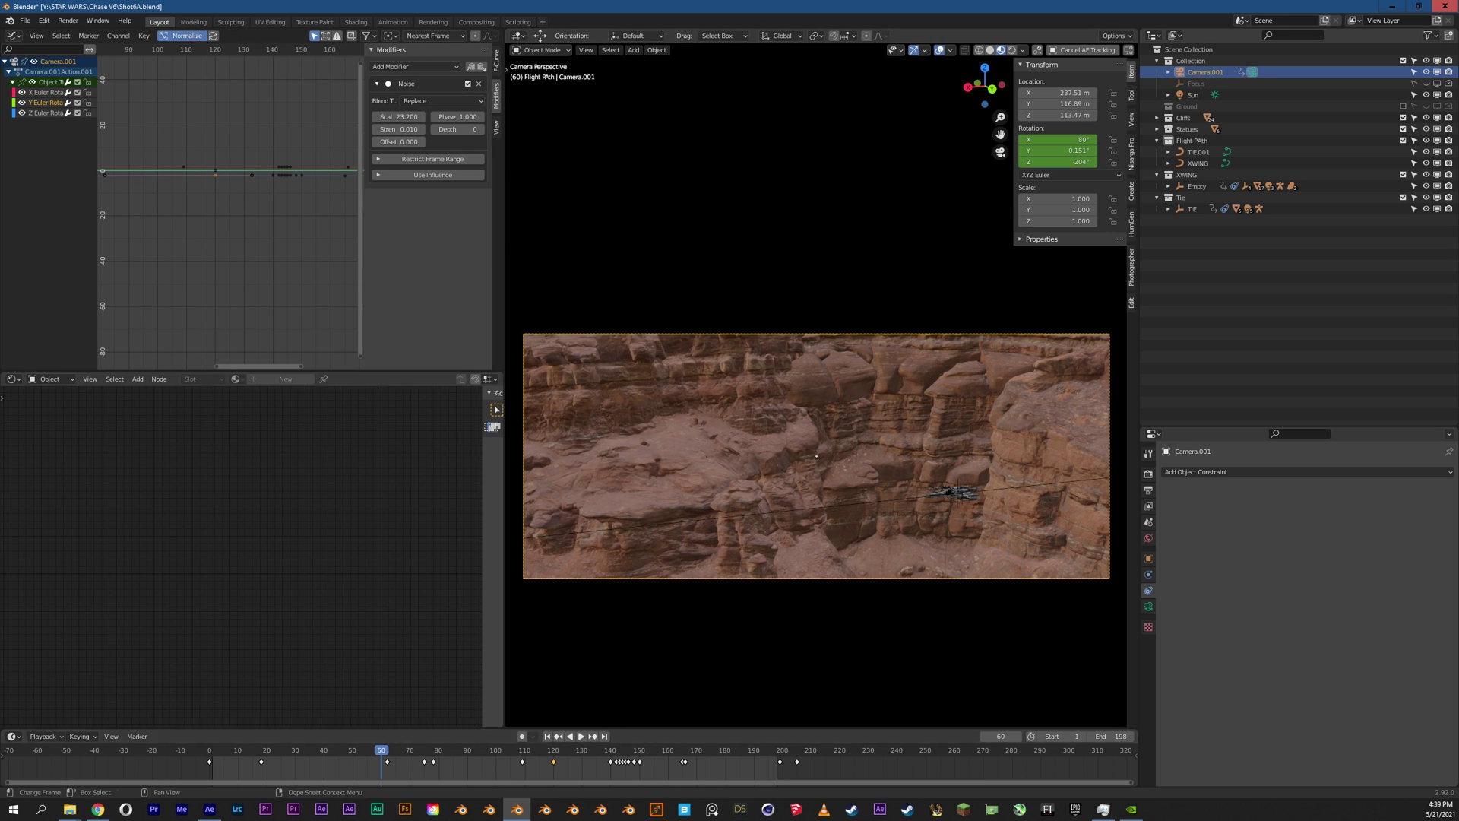
Step: Preview the camera's motion from an earlier frame, then rewind to frame 1 and briefly play the shot
{"action": "left_click_drag", "start_coordinate": [380, 750], "coordinate": [324, 750]}
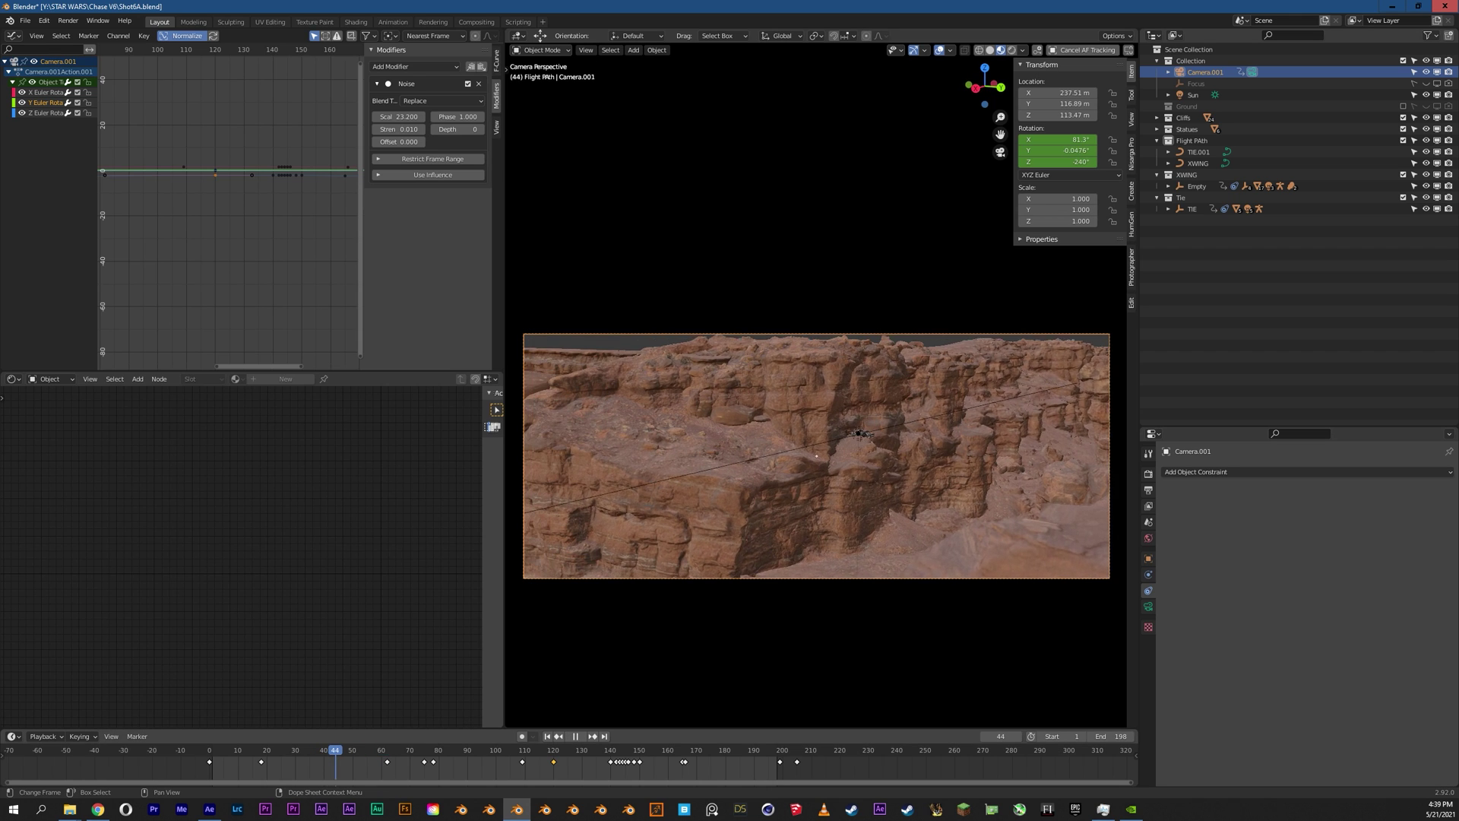
{"action": "key", "text": "space"}
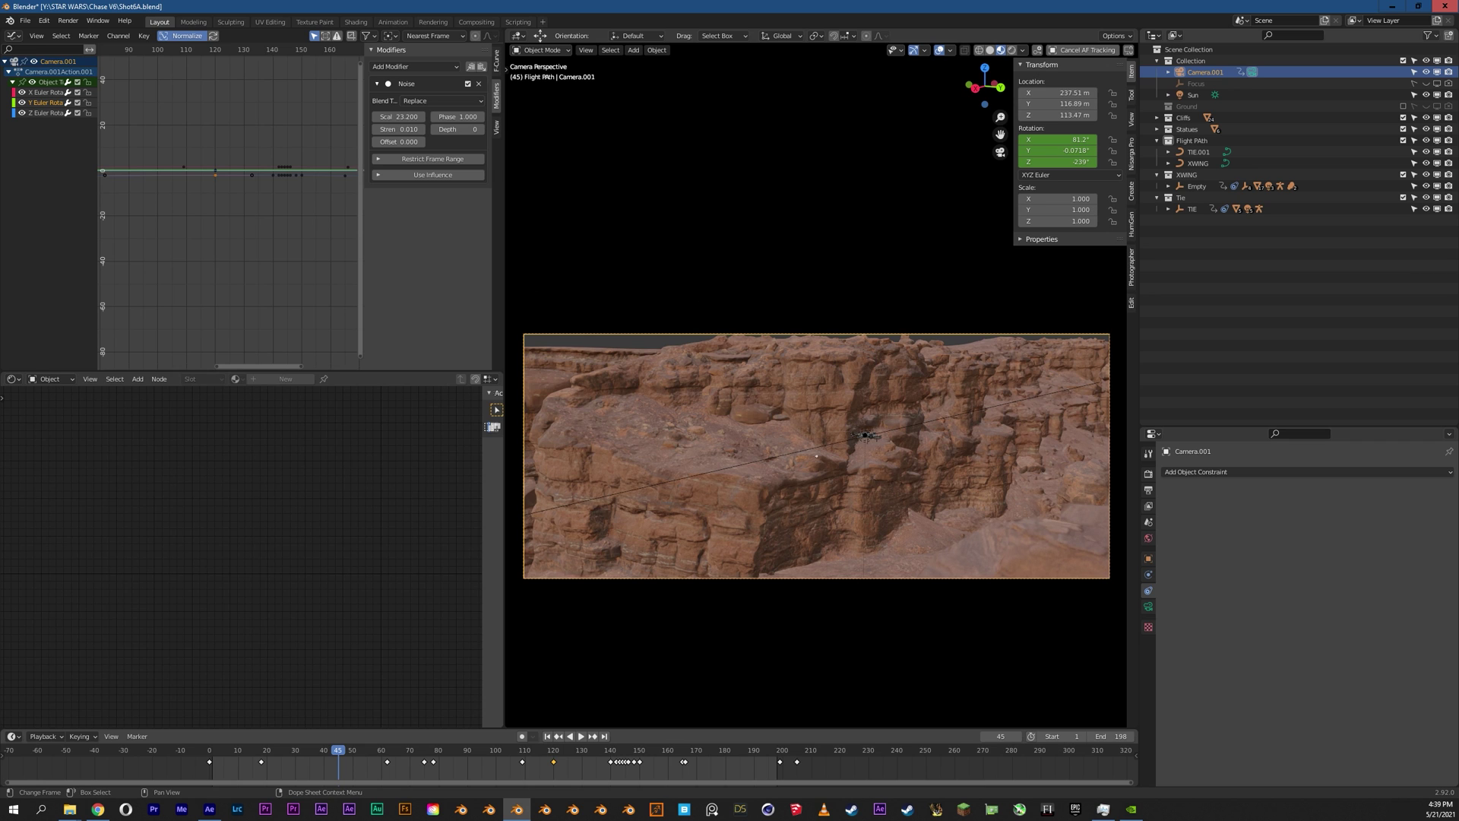
{"action": "left_click_drag", "start_coordinate": [338, 750], "coordinate": [209, 750]}
{"action": "key", "text": "space"}
{"action": "key", "text": "space"}
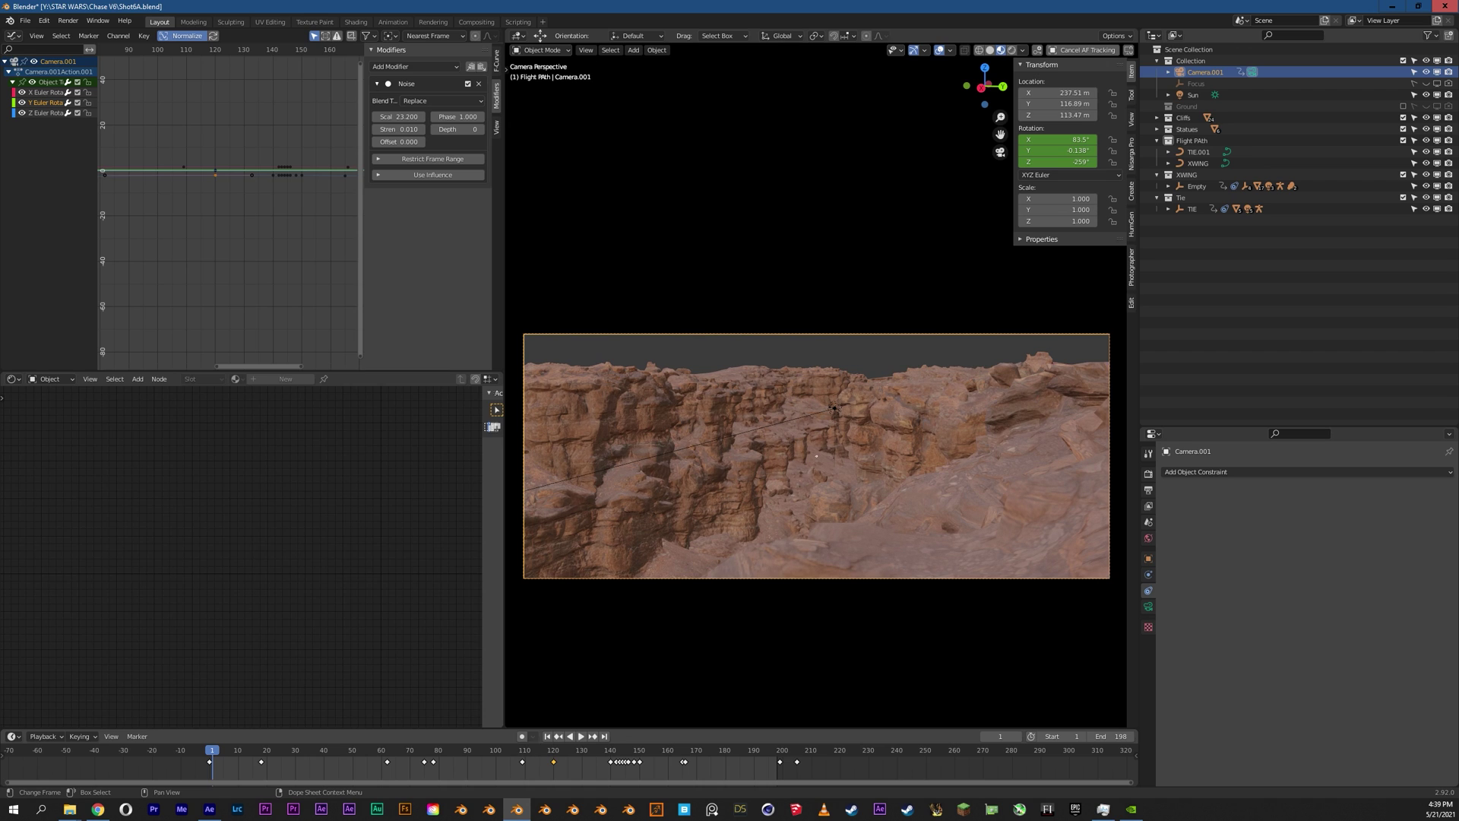
Step: Play the shot through the camera in short passes from frame 1, stepping back to about frame 25 along the way
{"action": "key", "text": "space"}
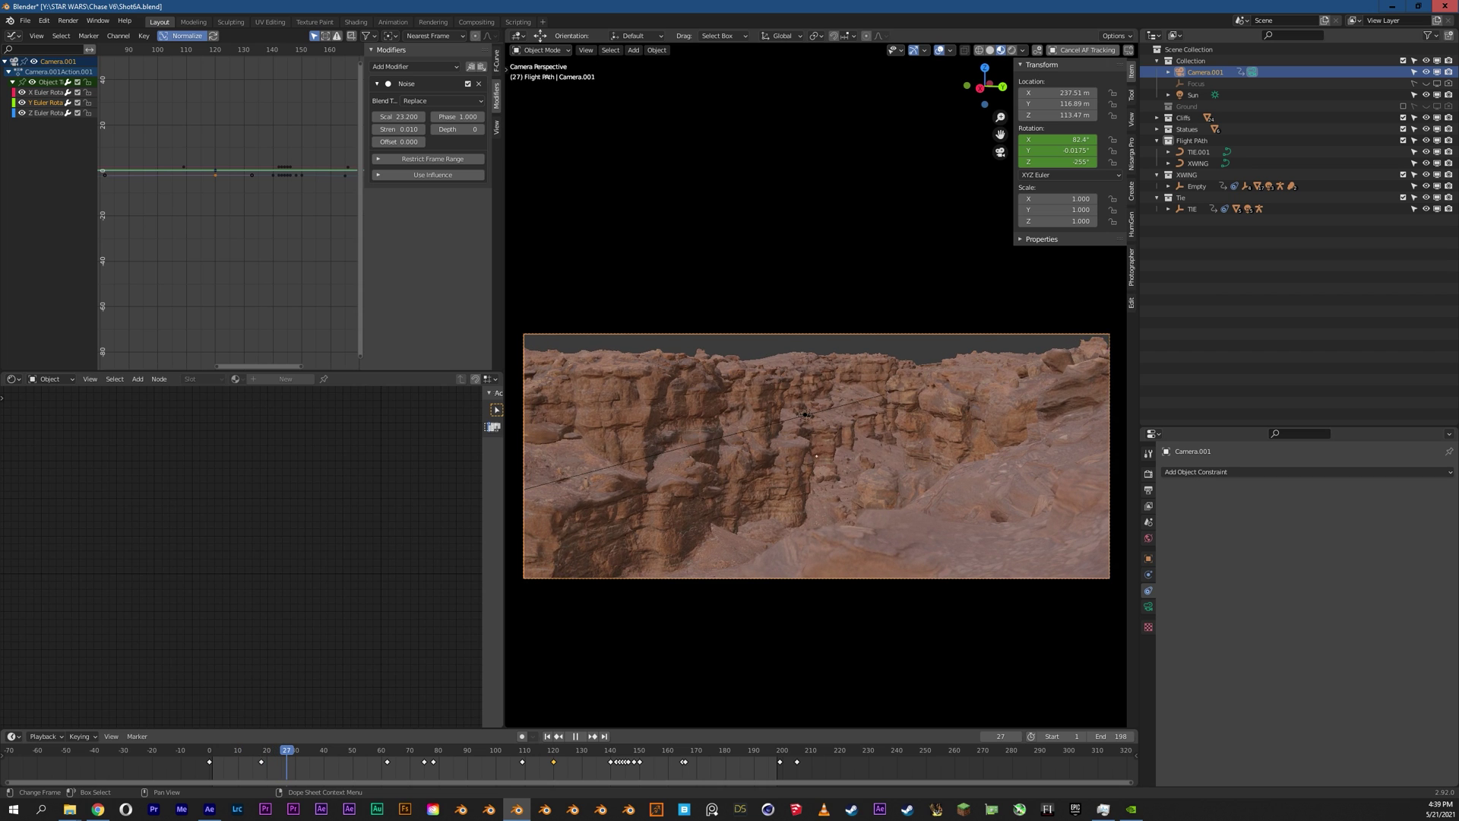
{"action": "key", "text": "space"}
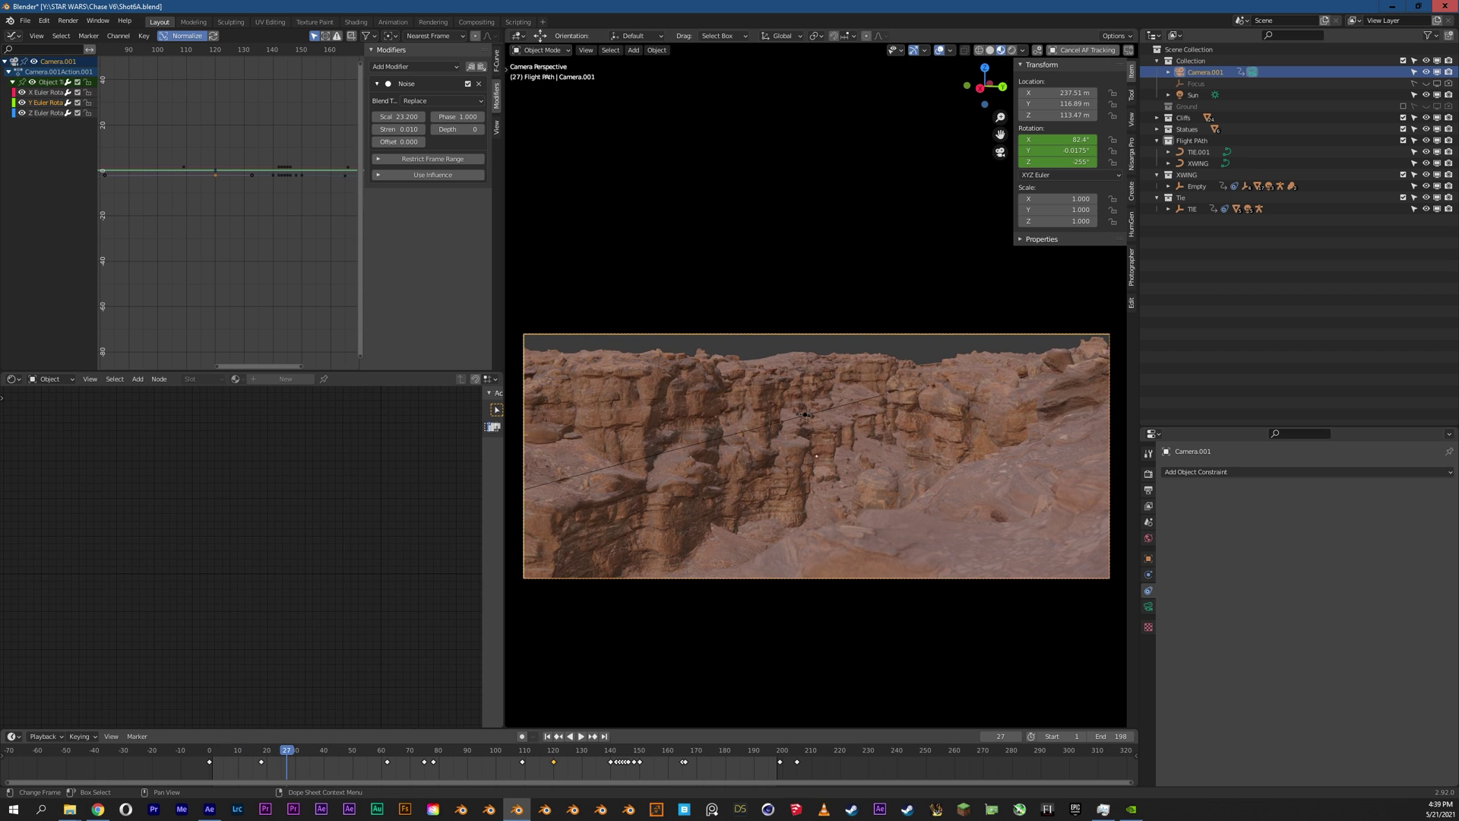
{"action": "key", "text": "space"}
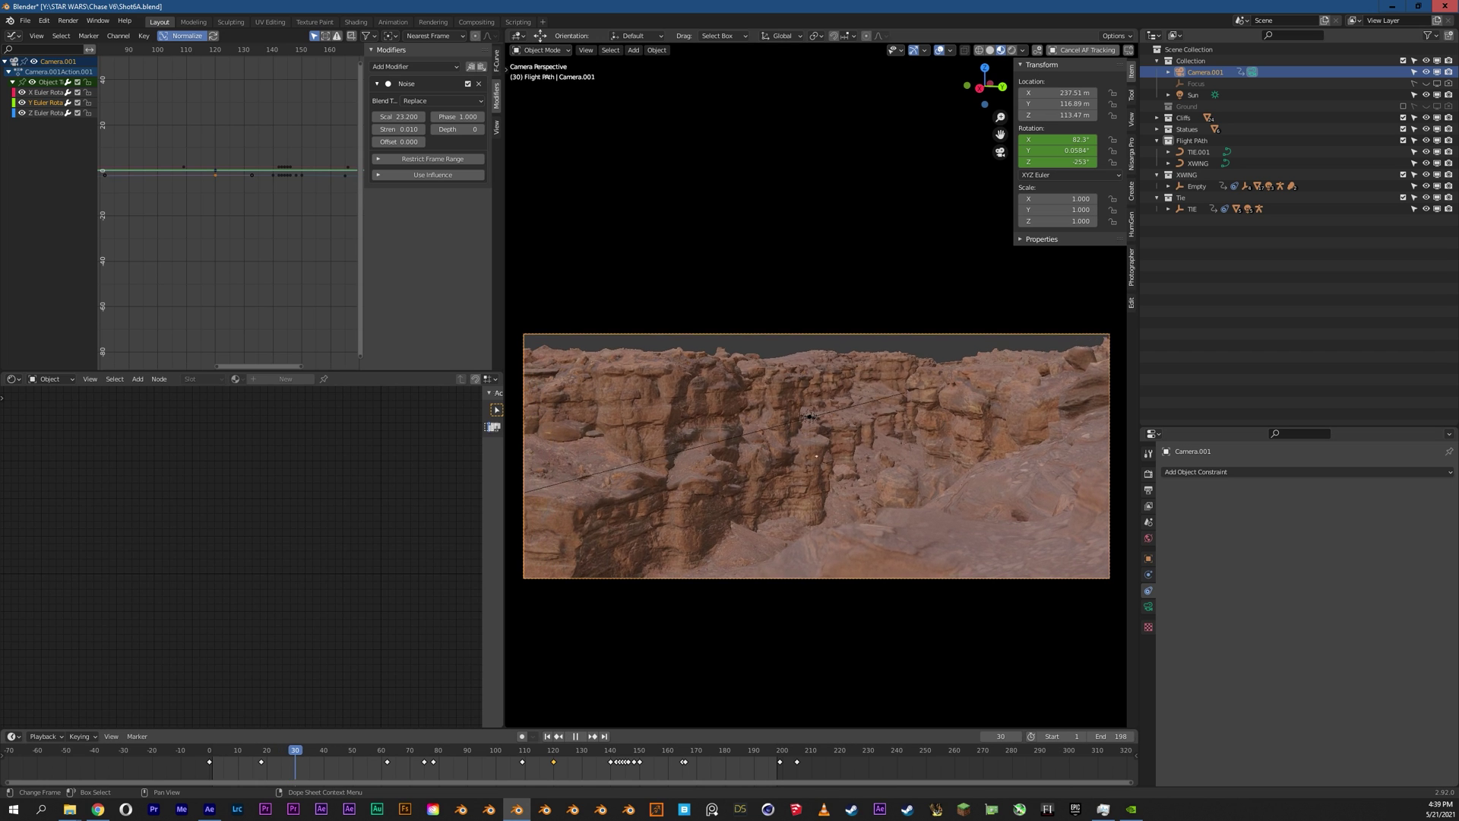
{"action": "left_click", "coordinate": [280, 750]}
{"action": "key", "text": "space"}
{"action": "key", "text": "space"}
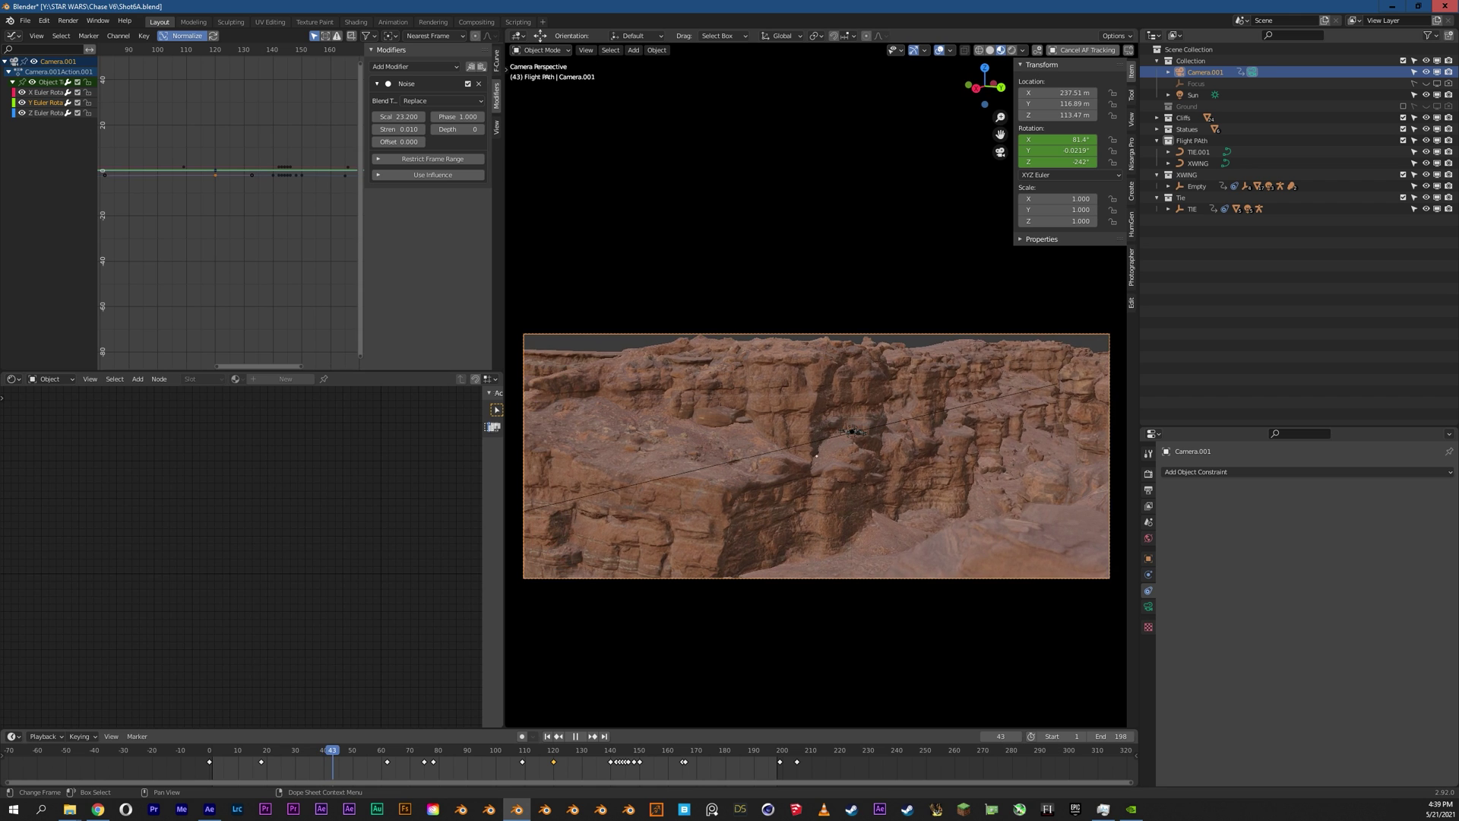
{"action": "key", "text": "space"}
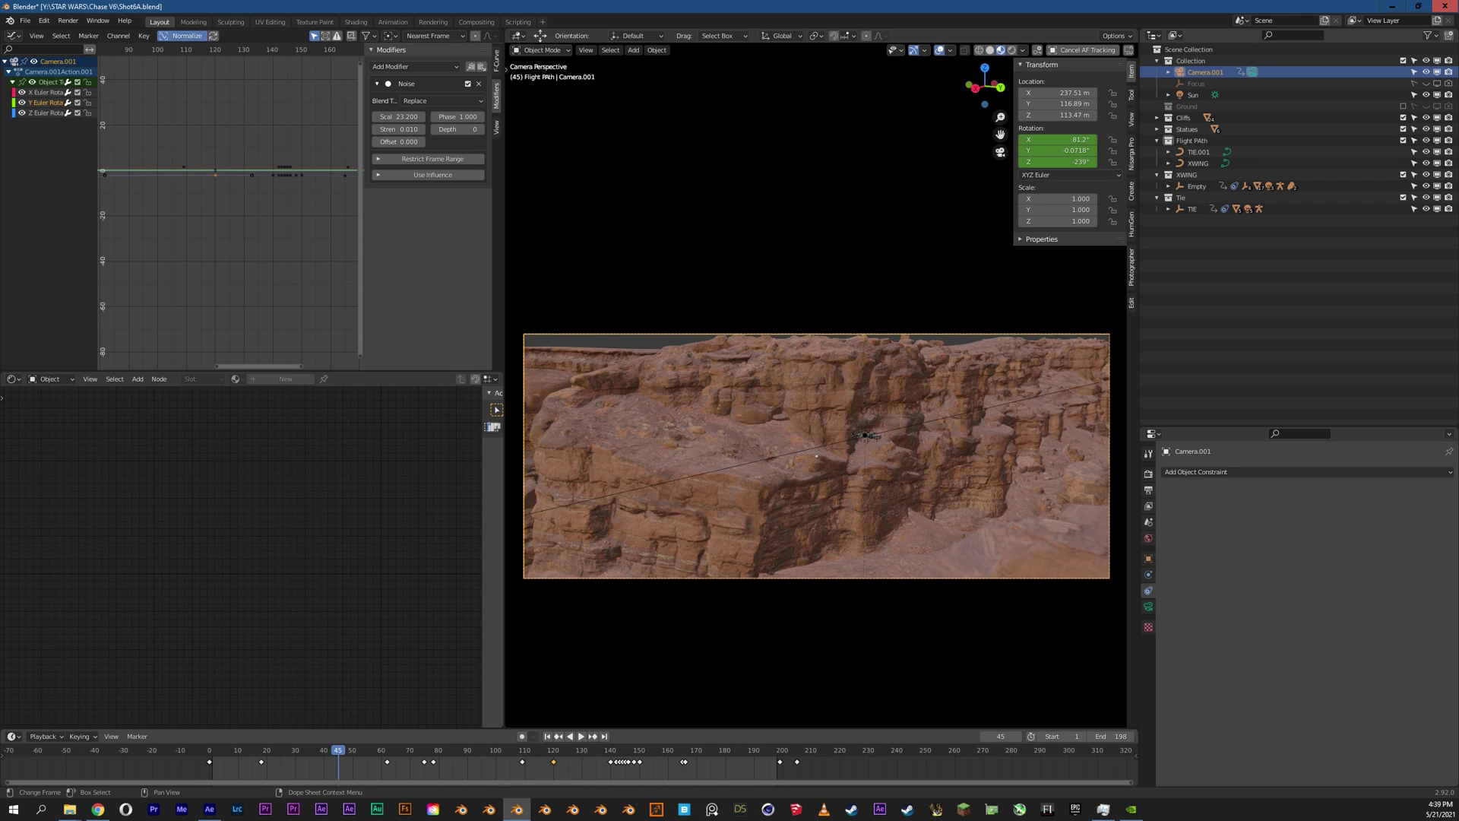
{"action": "key", "text": "space"}
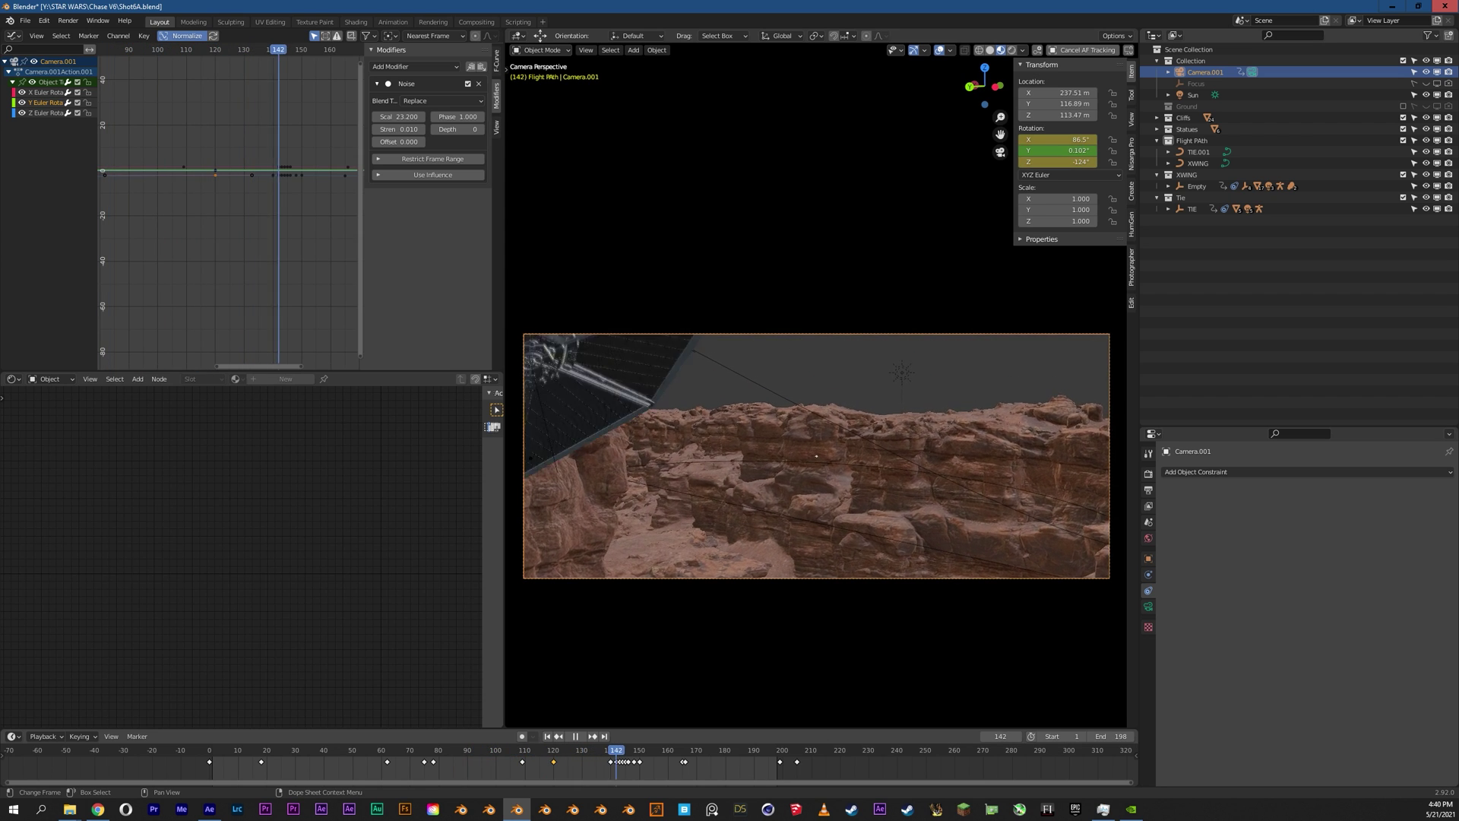
Step: Move to frame 154, deselect everything, and preview the camera motion in short passes, stopping at frame 191
{"action": "left_click_drag", "start_coordinate": [665, 750], "coordinate": [650, 750]}
{"action": "key", "text": "alt+a"}
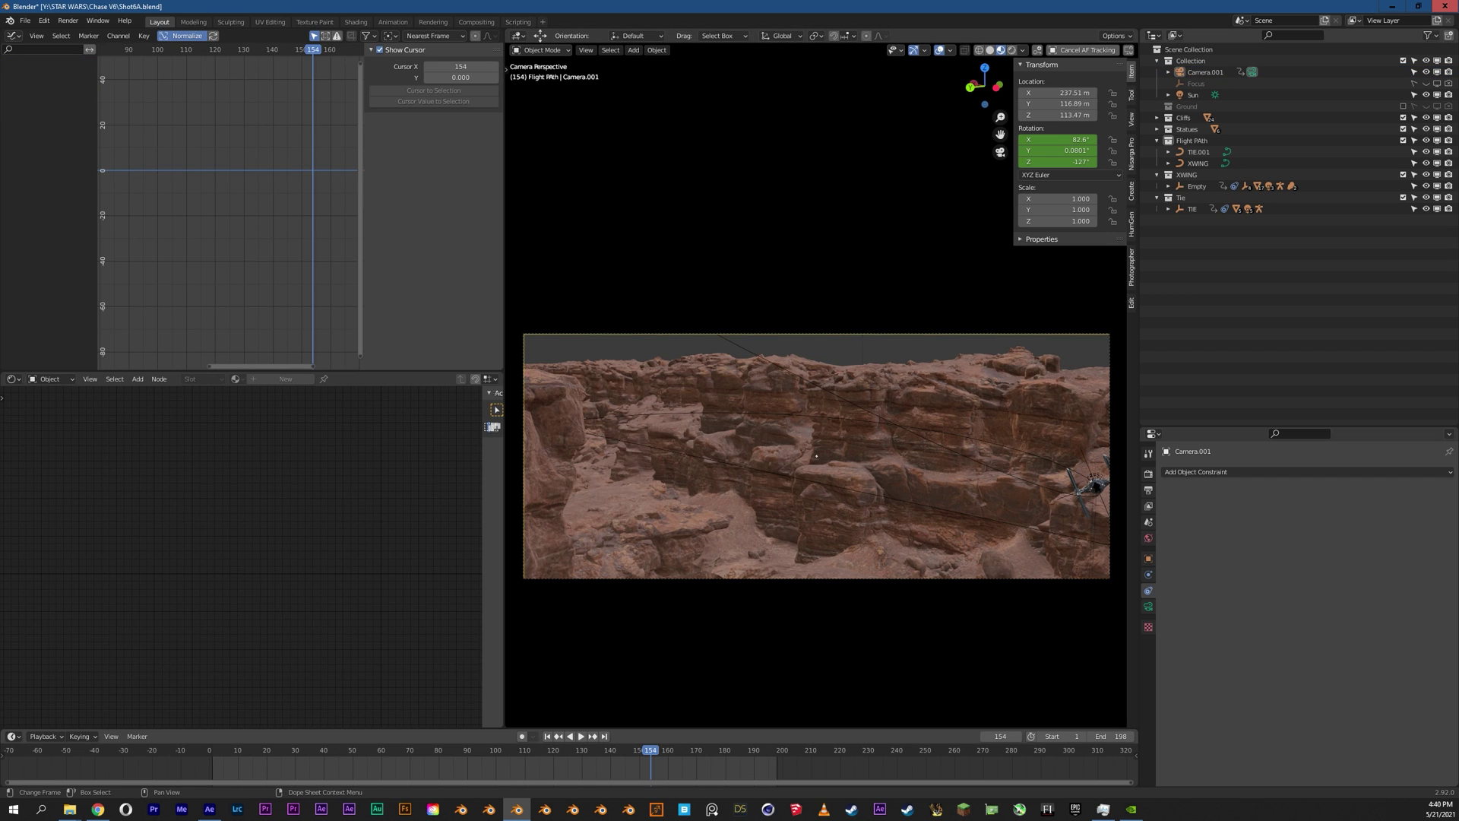
{"action": "key", "text": "shift+ctrl+space"}
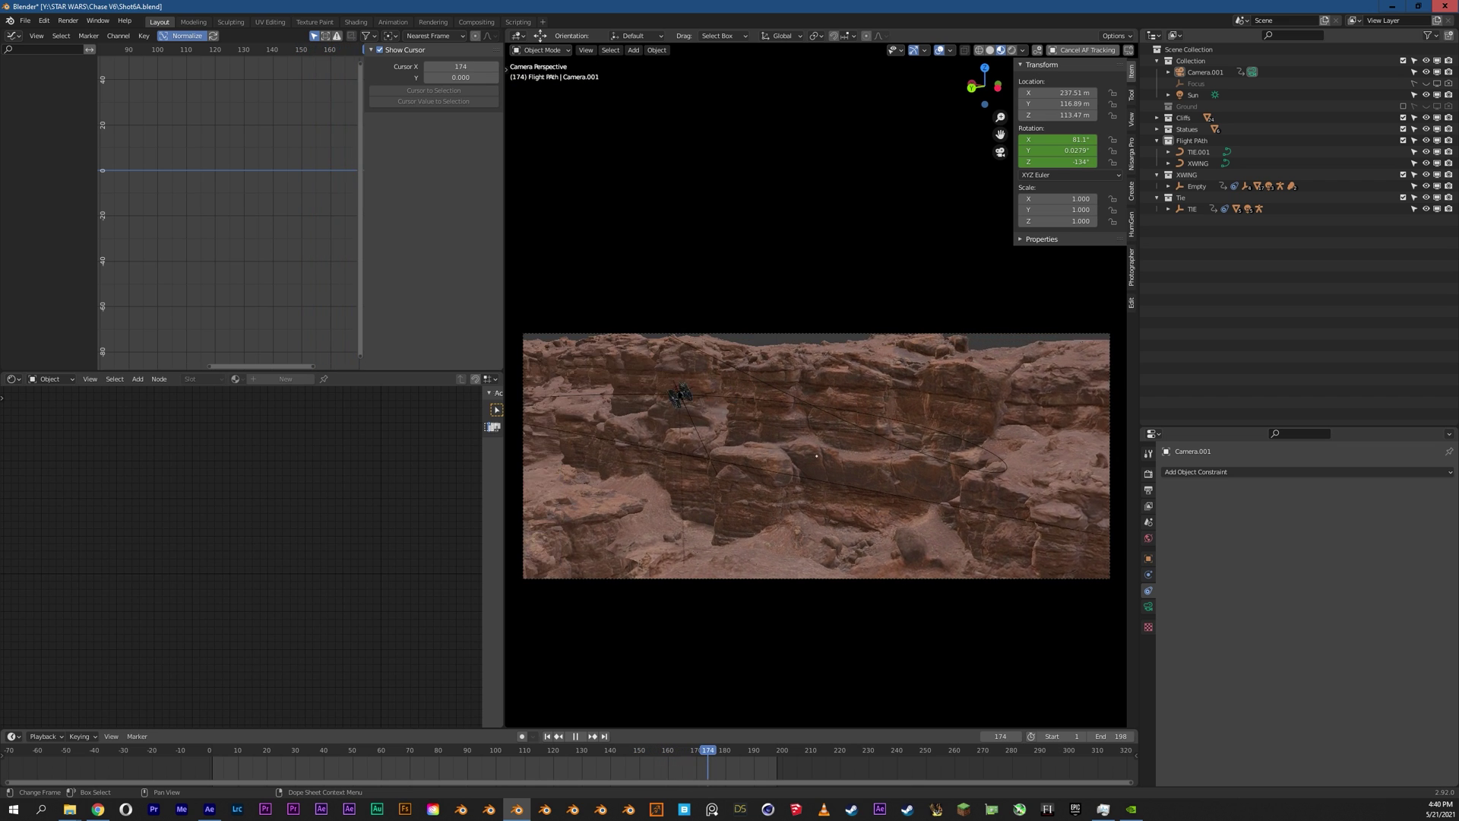
{"action": "key", "text": "space"}
{"action": "key", "text": "shift+ctrl+space"}
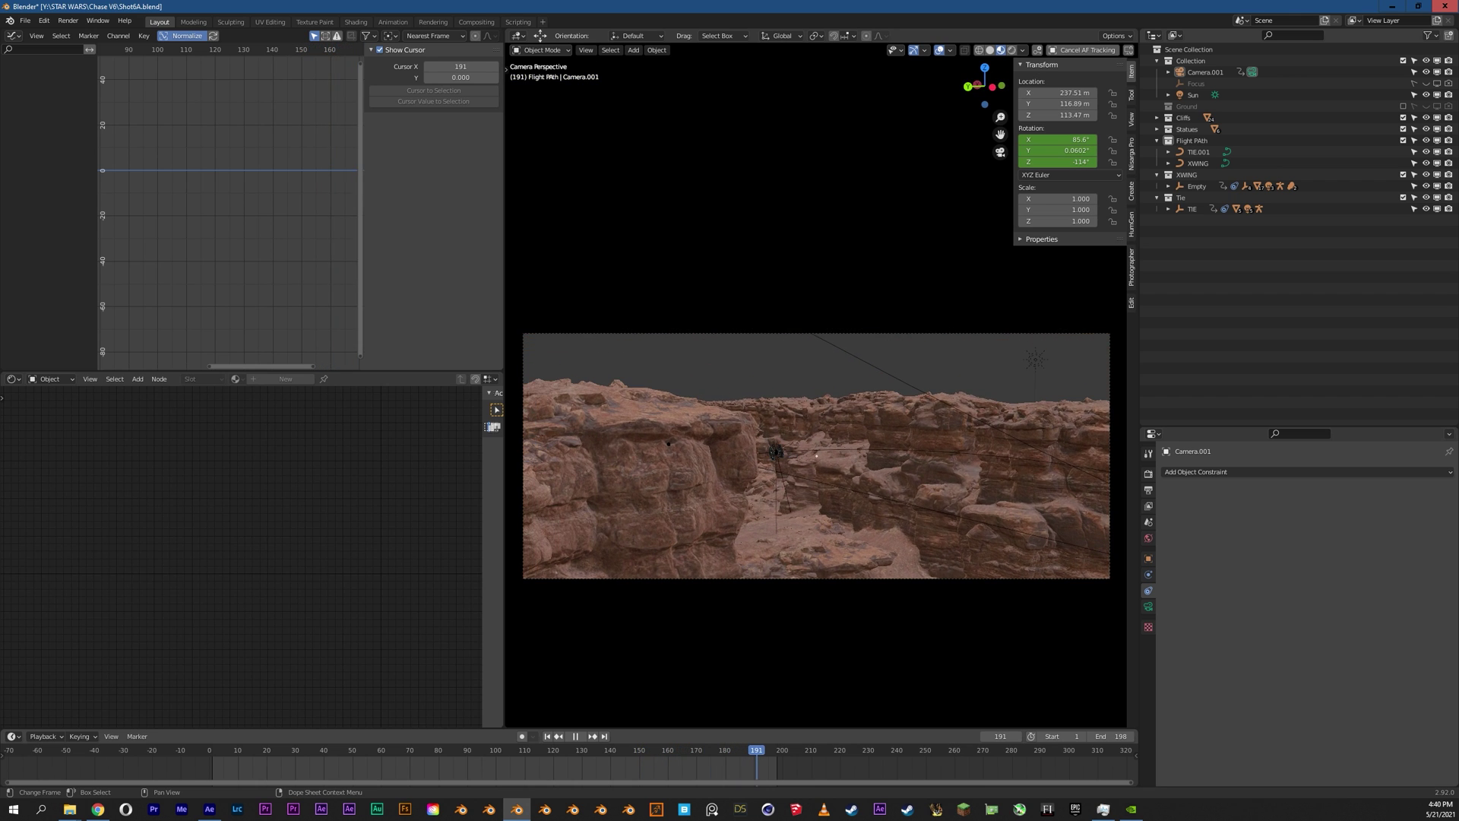
{"action": "key", "text": "space"}
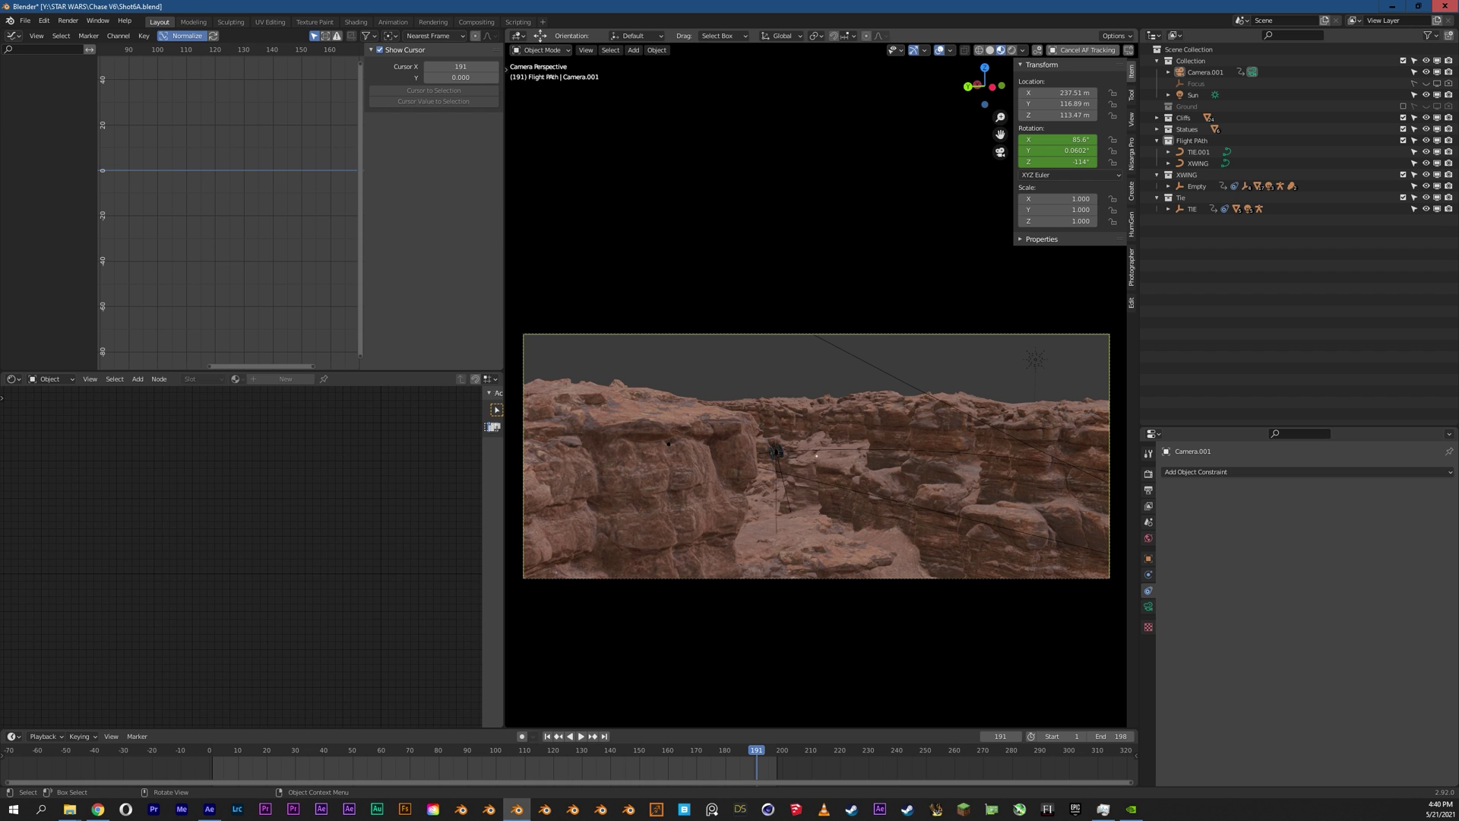
Step: Leave the camera view and select the TIE.001 flight path curve to examine its course through the canyon
{"action": "mouse_move", "coordinate": [816, 456]}
{"action": "middle_mouse_down"}
{"action": "mouse_move", "coordinate": [832, 467]}
{"action": "mouse_move", "coordinate": [797, 474]}
{"action": "middle_mouse_up"}
{"action": "left_click", "coordinate": [836, 542]}
{"action": "middle_click_drag", "start_coordinate": [836, 542], "coordinate": [1003, 638]}
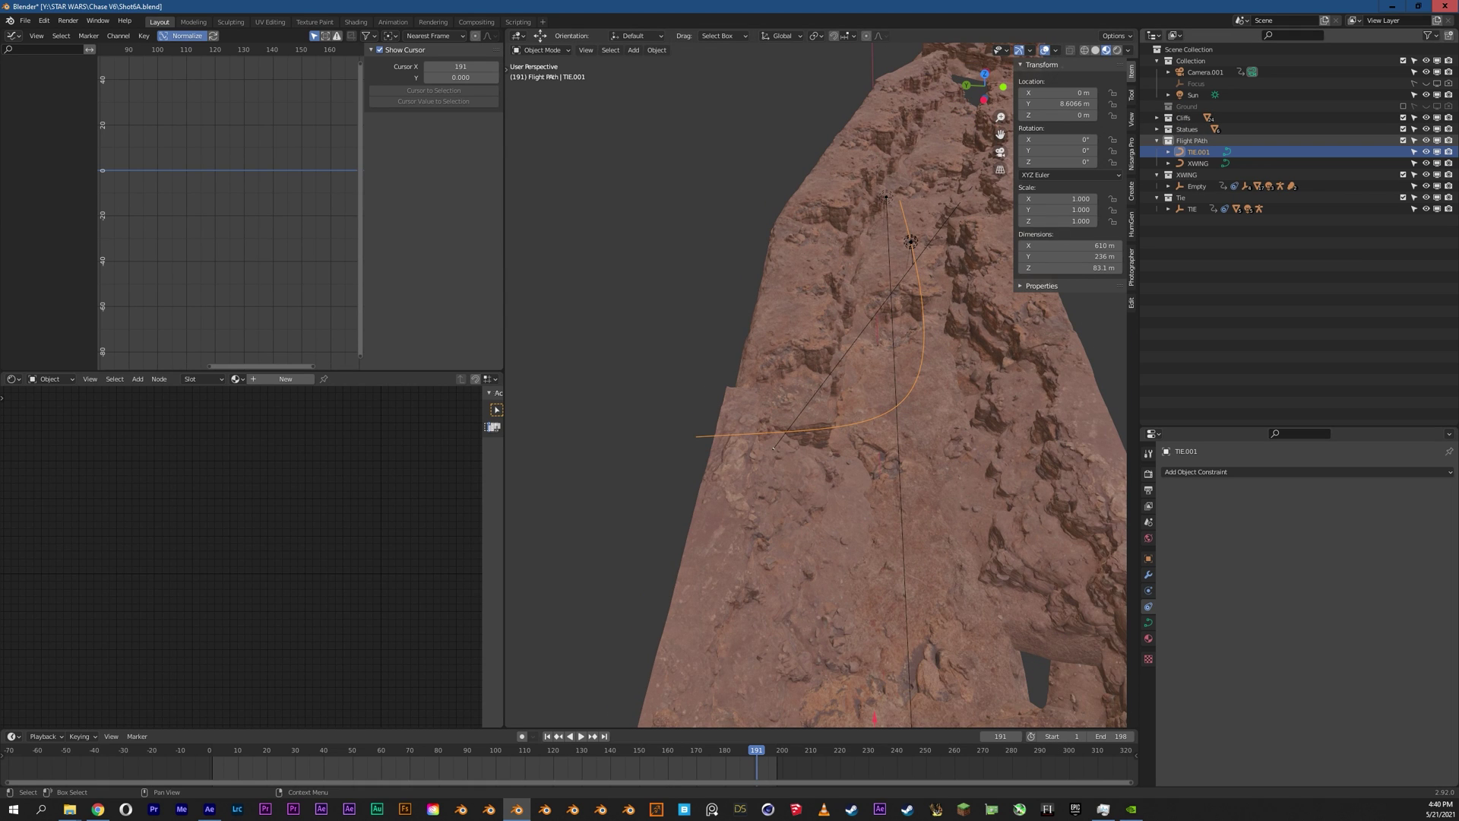
{"action": "middle_click_drag", "start_coordinate": [874, 380], "coordinate": [920, 403]}
{"action": "middle_click_drag", "start_coordinate": [783, 410], "coordinate": [741, 368]}
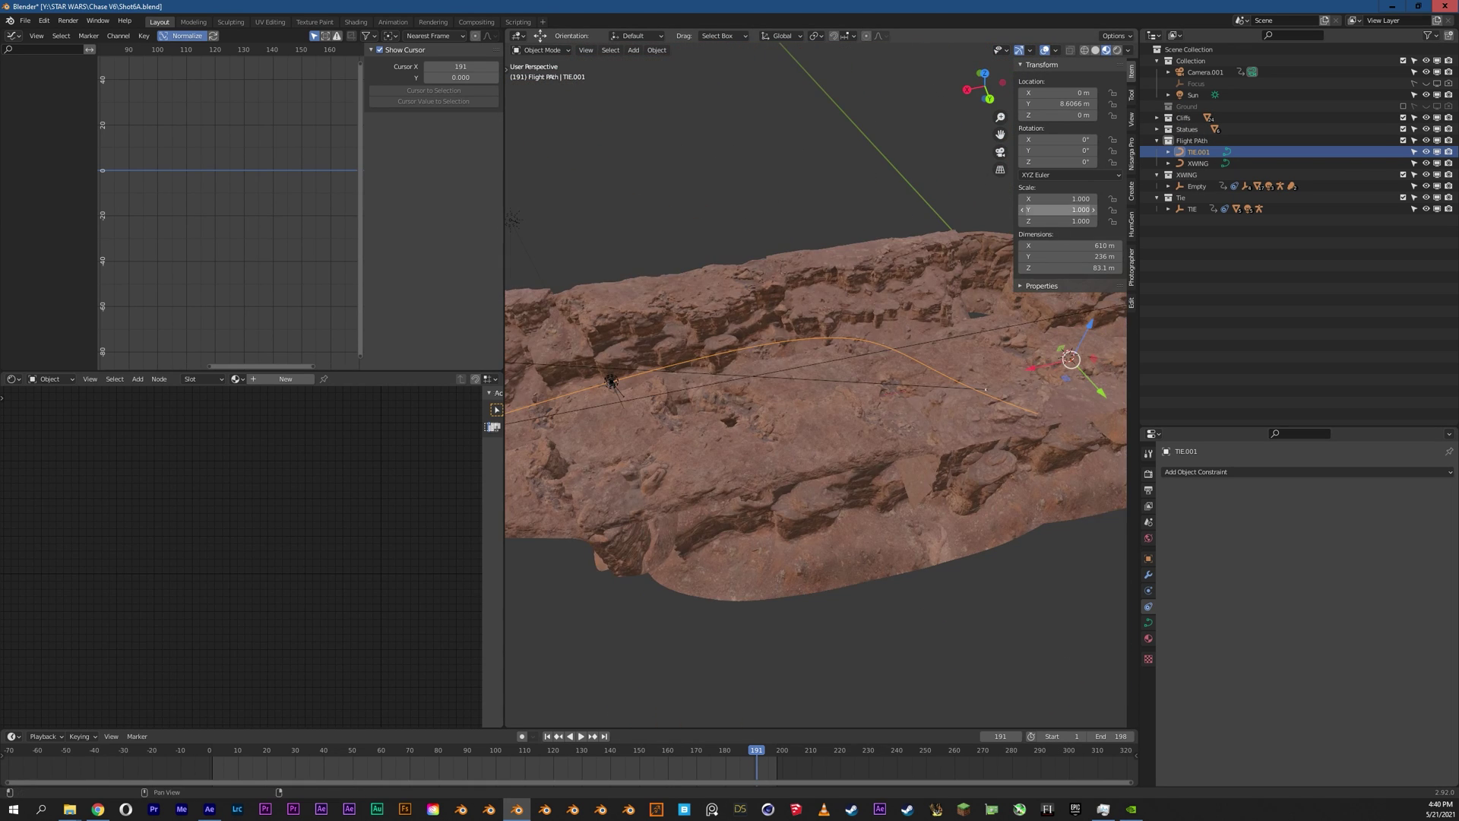
Step: Select the TIE object and frame it to examine the fighter on its flight path
{"action": "left_click", "coordinate": [1191, 209]}
{"action": "middle_click_drag", "start_coordinate": [714, 418], "coordinate": [954, 384], "text": "shift"}
{"action": "key", "text": "KP_Decimal"}
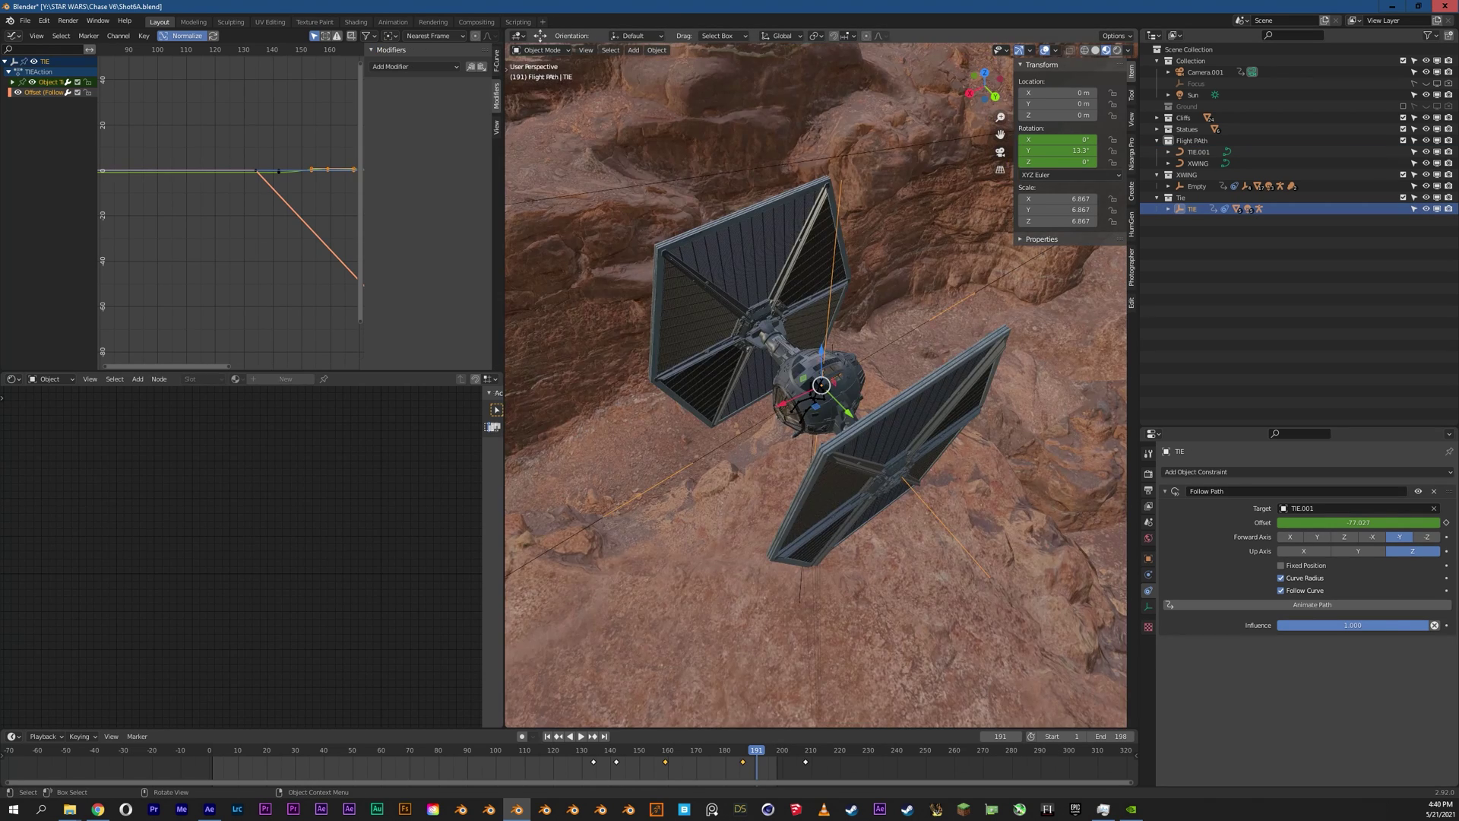
{"action": "scroll", "coordinate": [666, 166], "scroll_direction": "down", "scroll_amount": 4}
{"action": "middle_click_drag", "start_coordinate": [665, 167], "coordinate": [745, 114]}
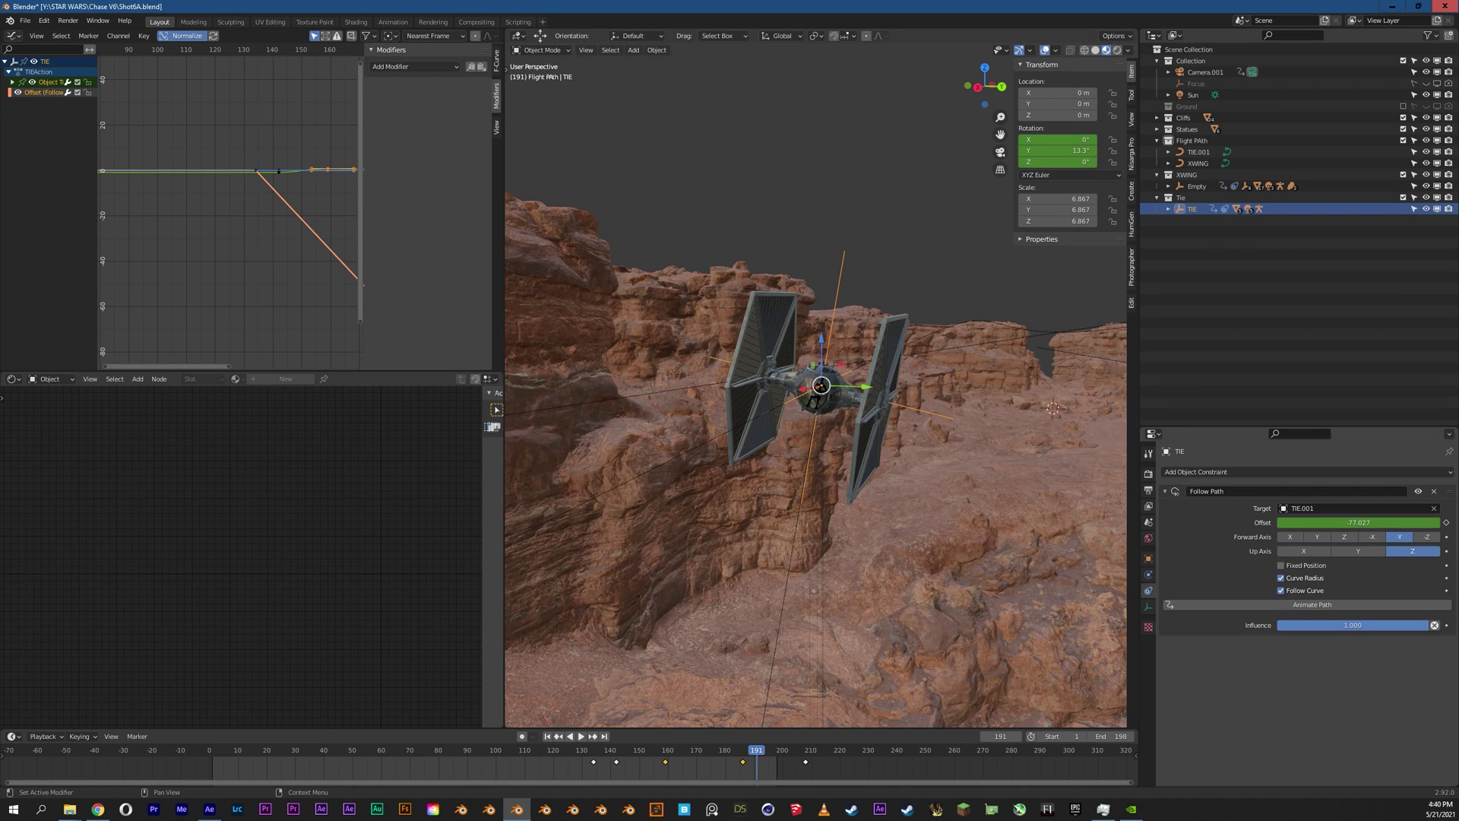
{"action": "middle_click_drag", "start_coordinate": [912, 342], "coordinate": [955, 365]}
{"action": "scroll", "coordinate": [912, 374], "scroll_direction": "down", "scroll_amount": 9}
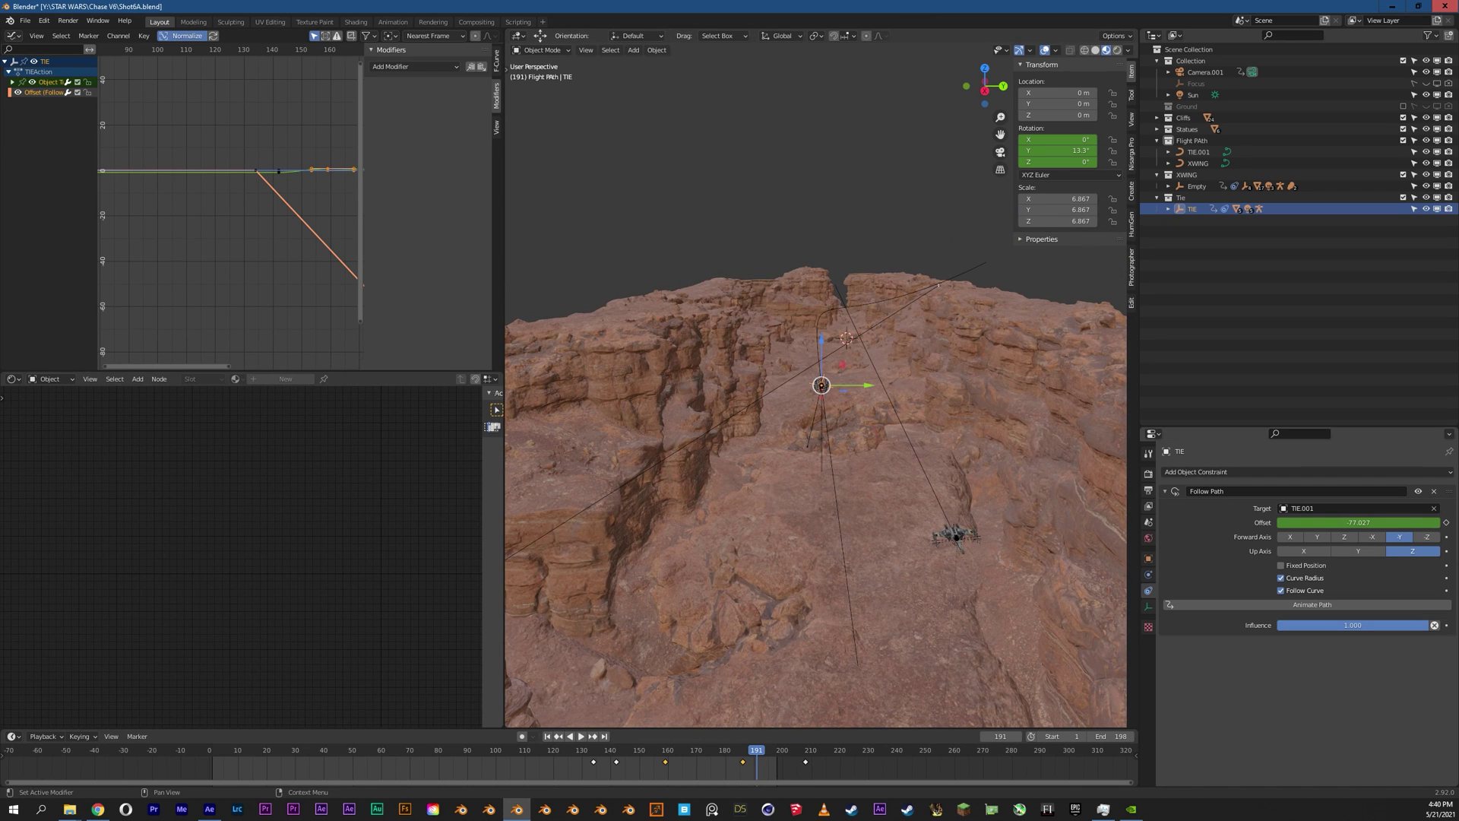
Step: Try sliding the TIE along its curve with the Follow Path constraint's Offset value
{"action": "left_click_drag", "start_coordinate": [1358, 522], "coordinate": [1311, 522]}
{"action": "key", "text": "Escape"}
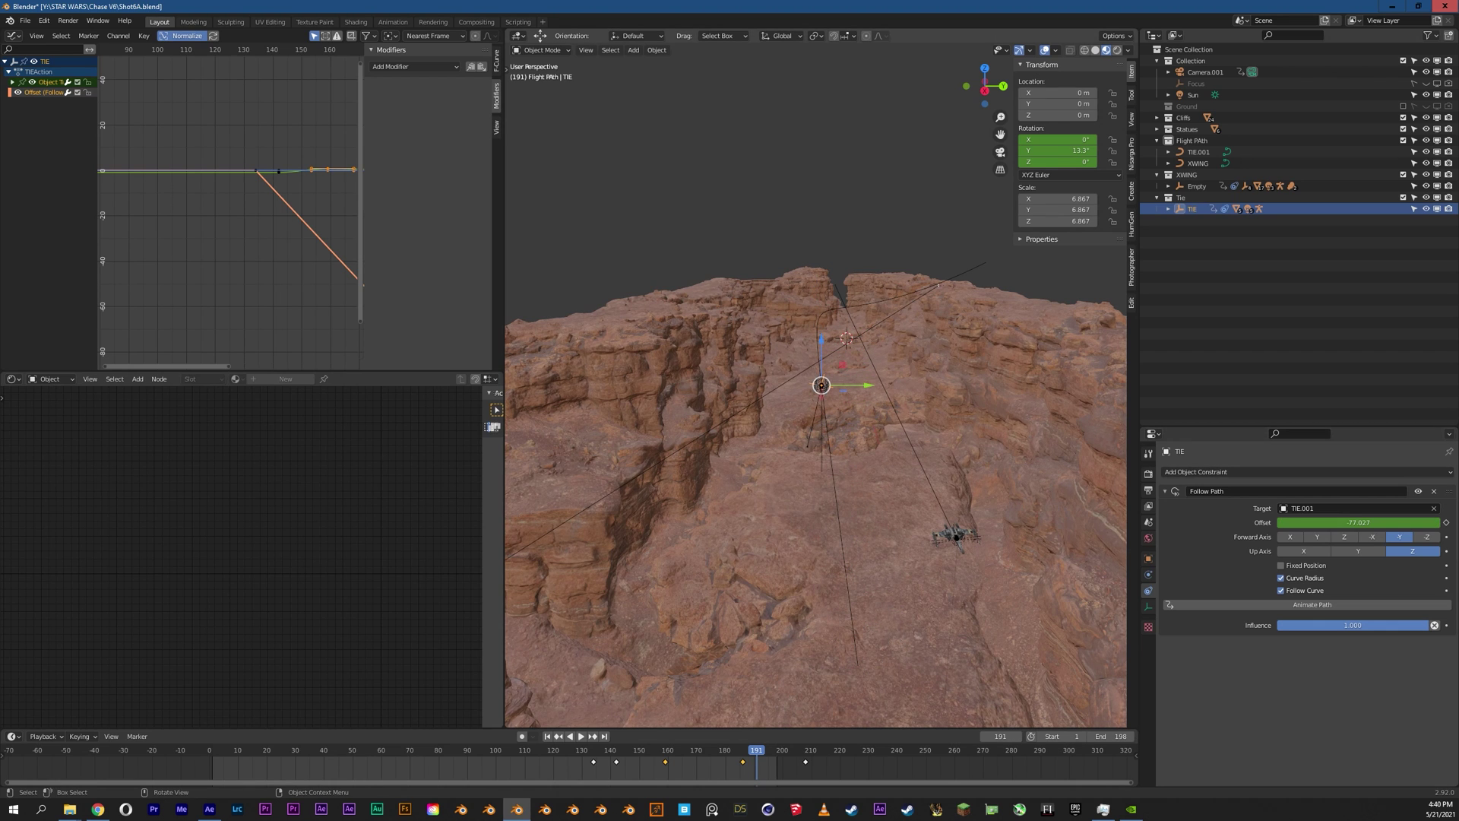
{"action": "scroll", "coordinate": [821, 386], "scroll_direction": "up", "scroll_amount": 6}
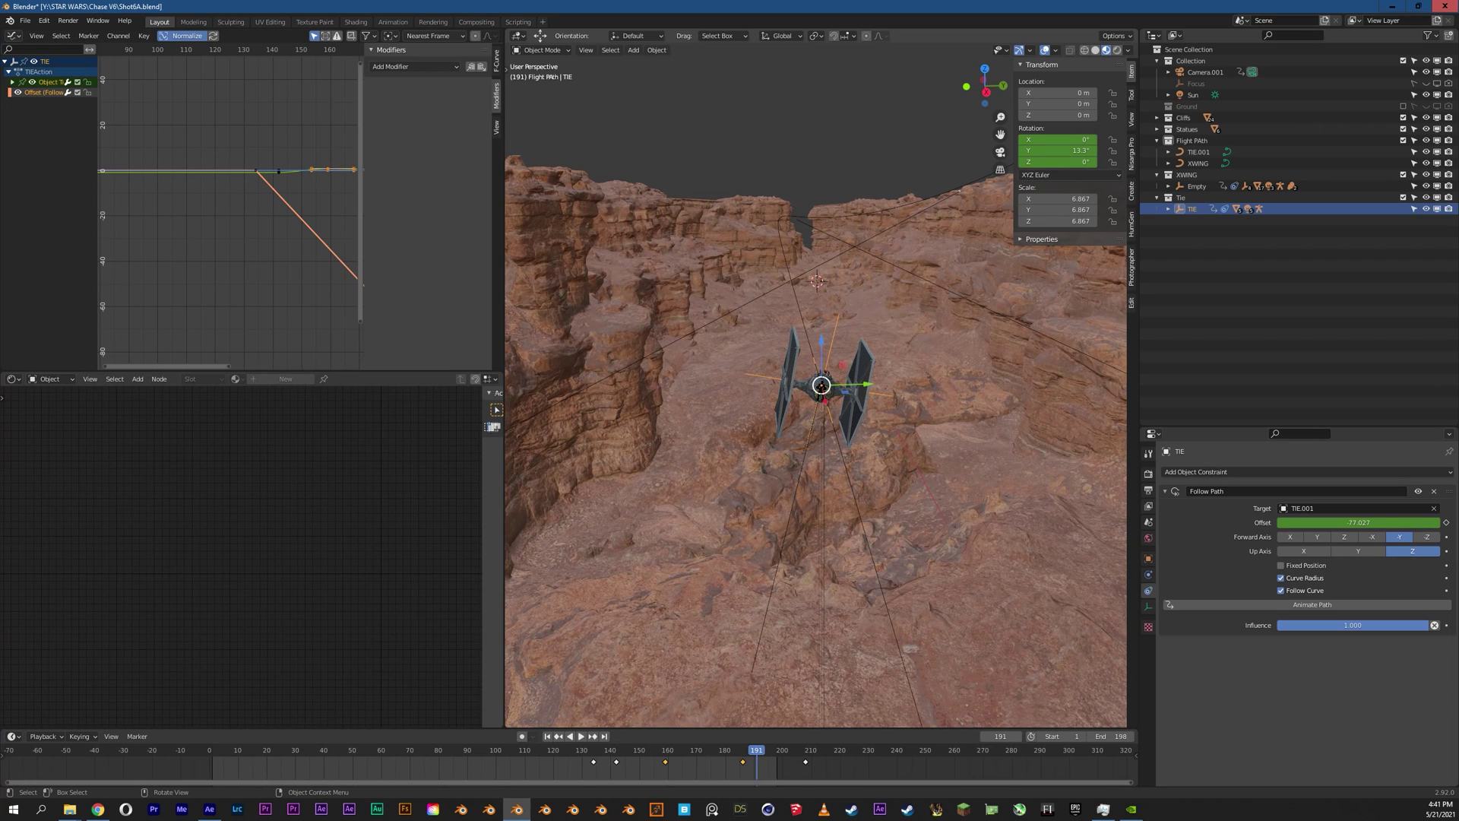
Step: Play the shot through the camera, pause at frame 158, and examine the cliff terrain from outside the camera
{"action": "key", "text": "KP_0"}
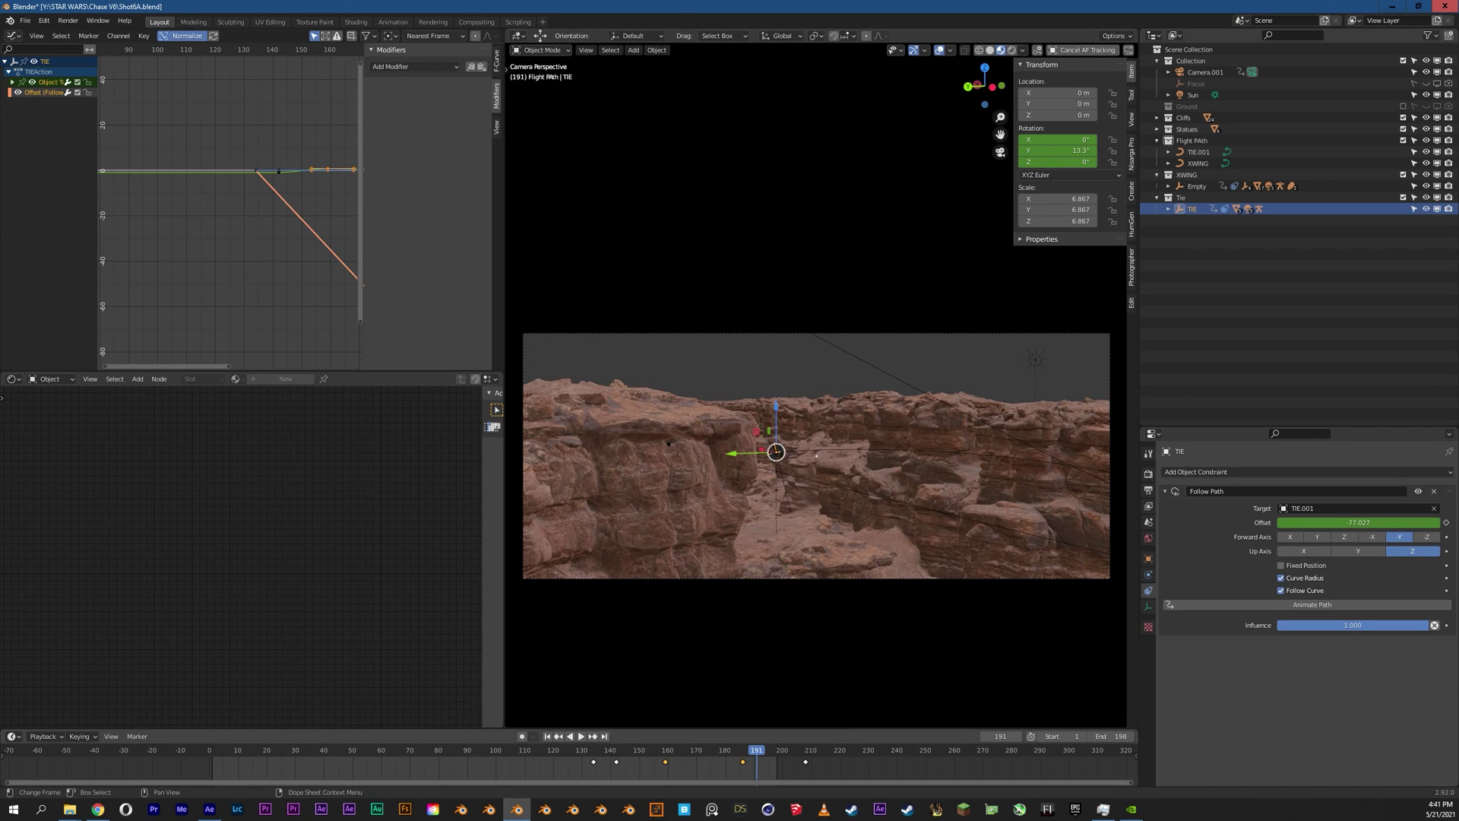
{"action": "key", "text": "space"}
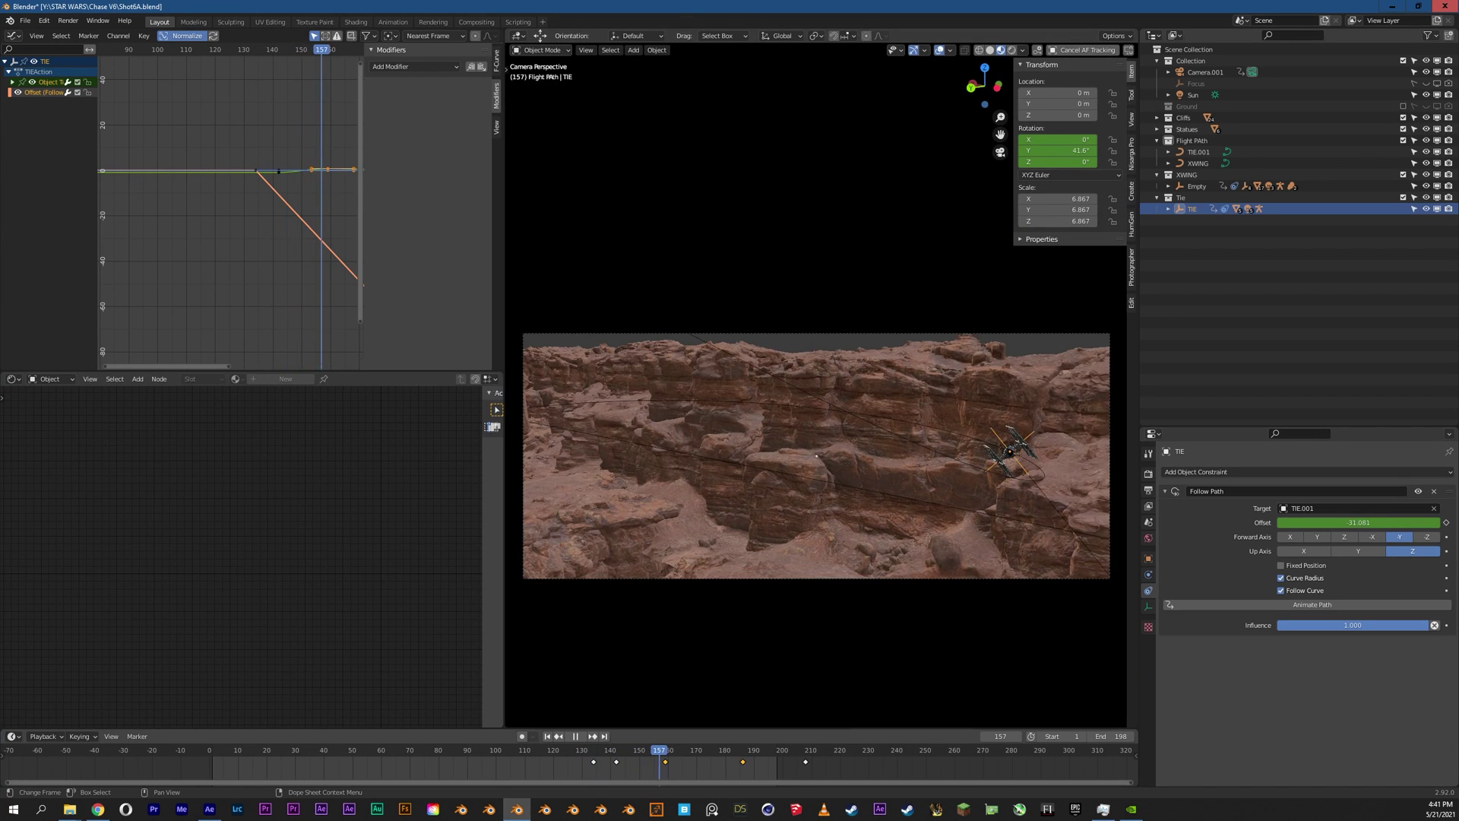
{"action": "key", "text": "space"}
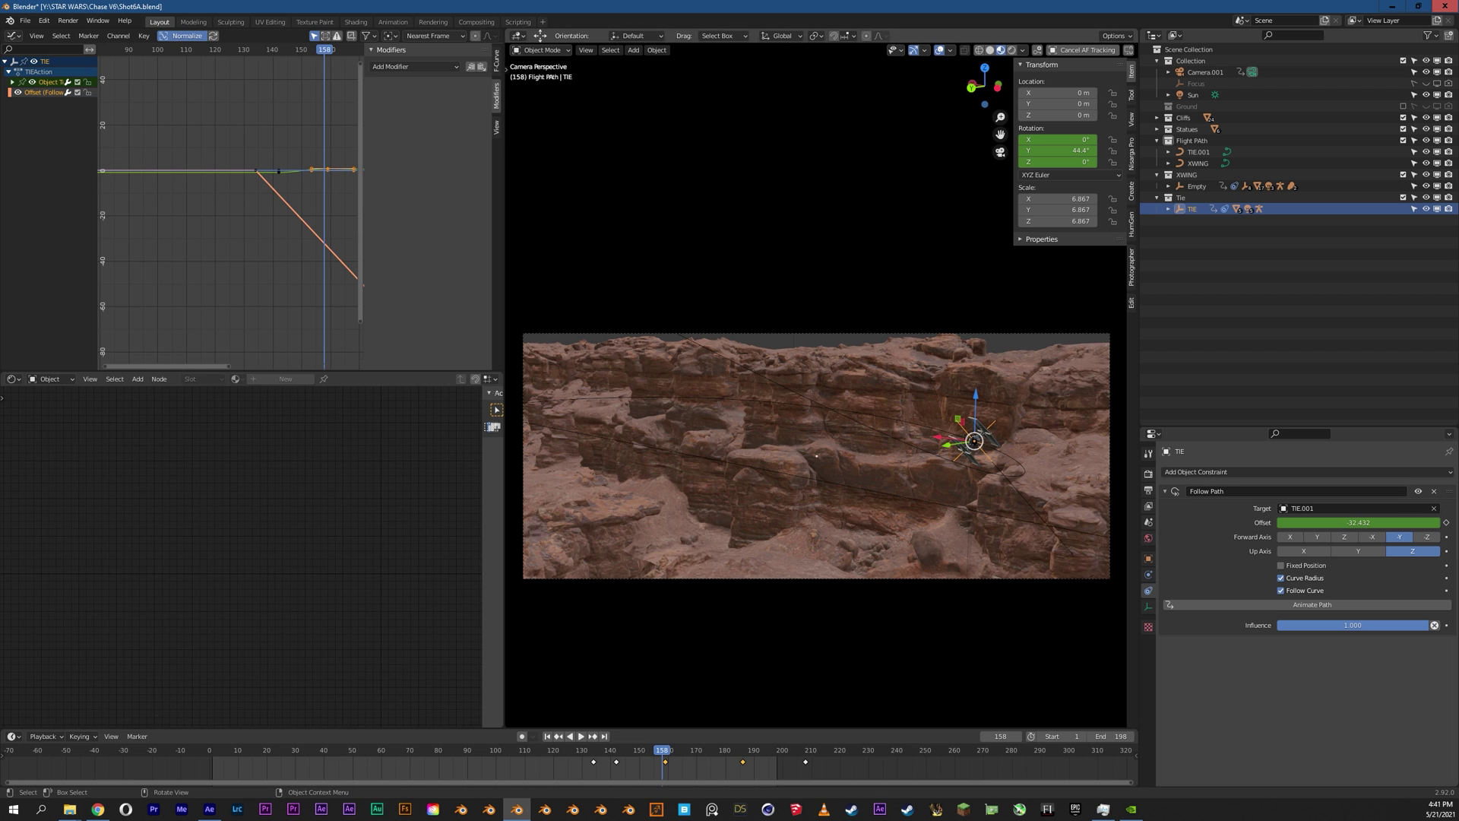
{"action": "middle_click_drag", "start_coordinate": [912, 426], "coordinate": [577, 464]}
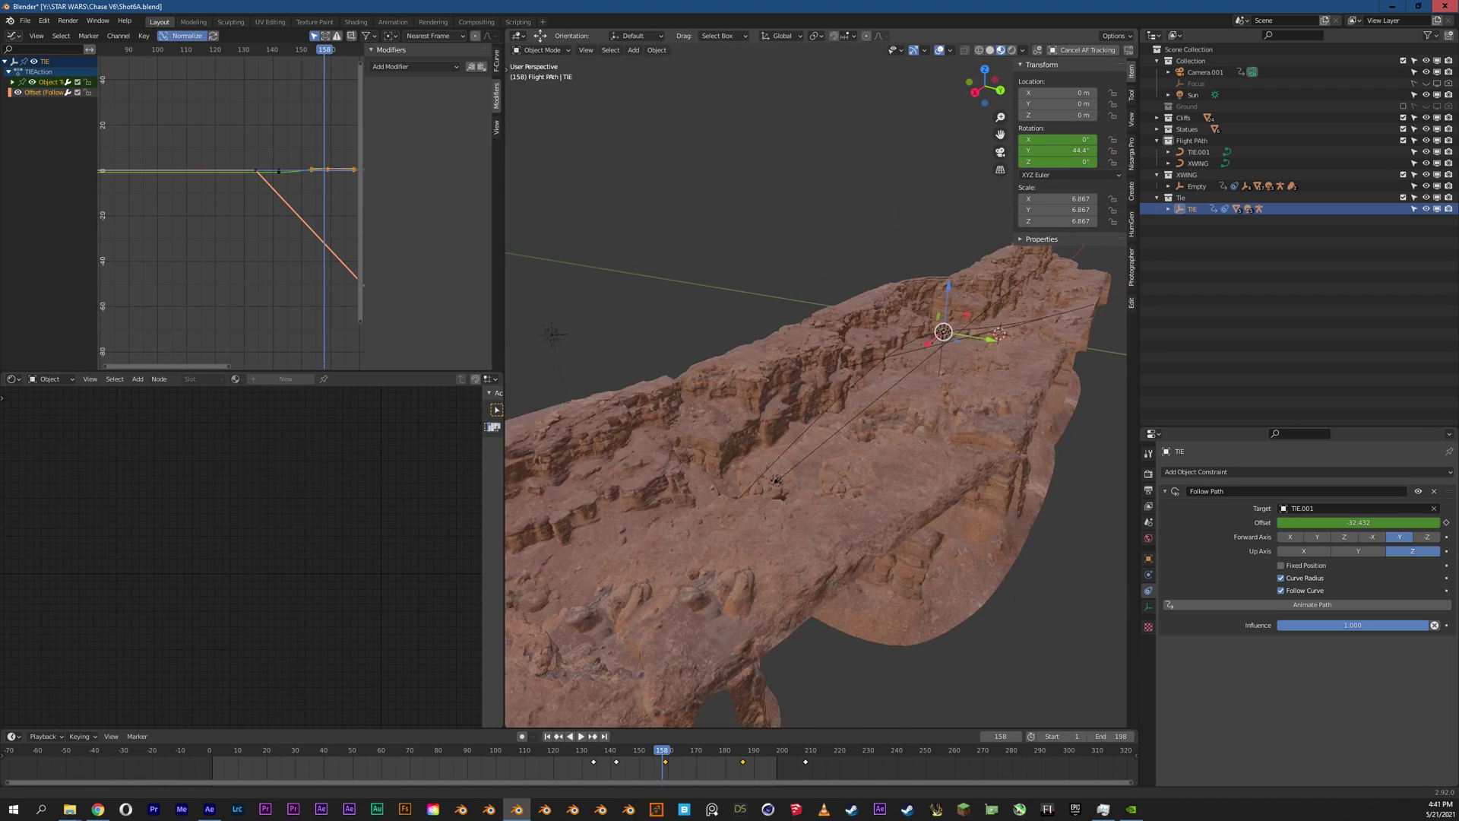
{"action": "middle_click_drag", "start_coordinate": [815, 395], "coordinate": [836, 392]}
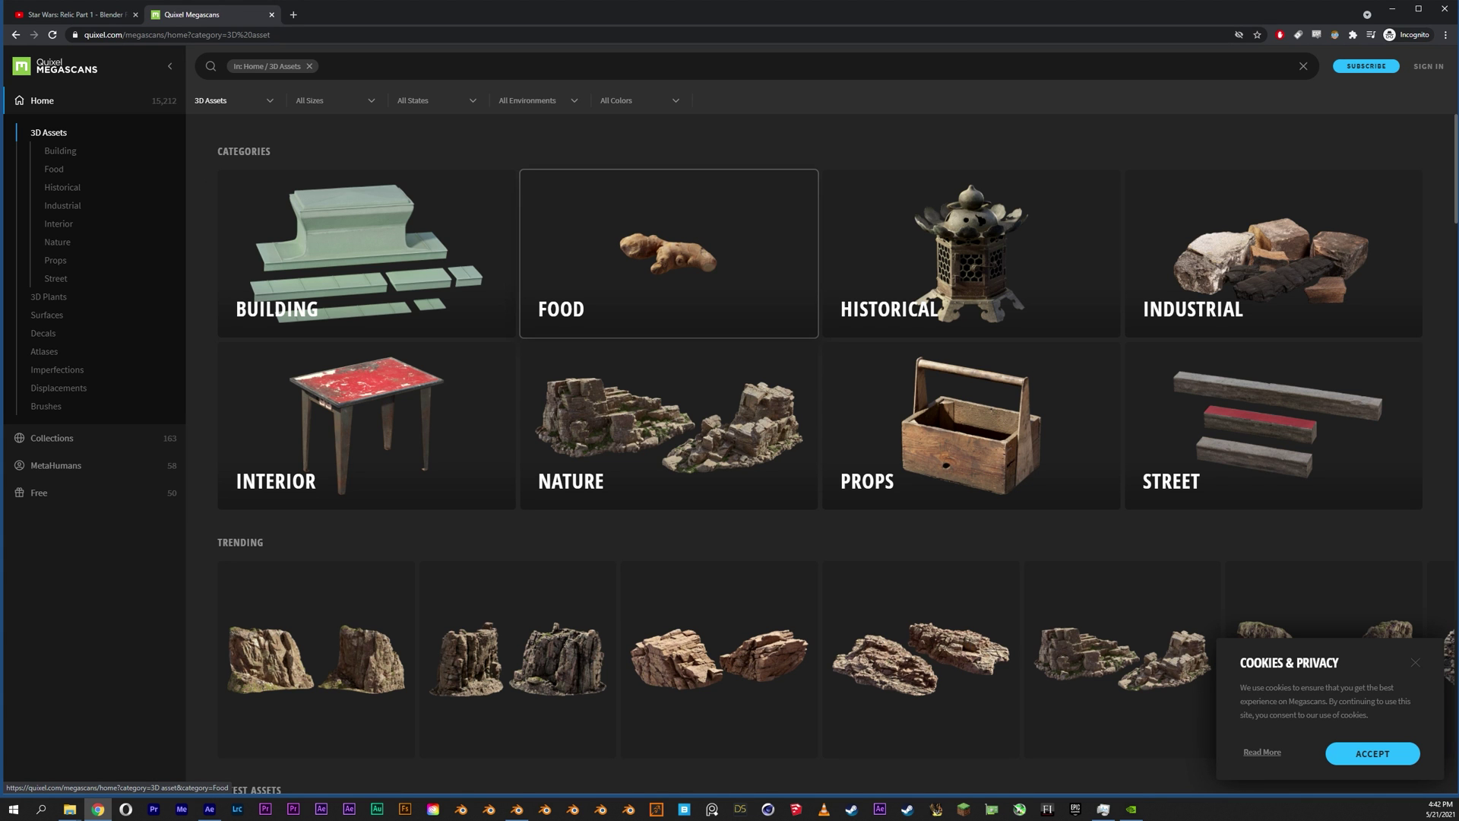
Step: Browse the Quixel Megascans 3D assets and open and close the preview of a Massive Nordic Coastal Cliff
{"action": "scroll", "coordinate": [669, 251], "scroll_direction": "down", "scroll_amount": 4}
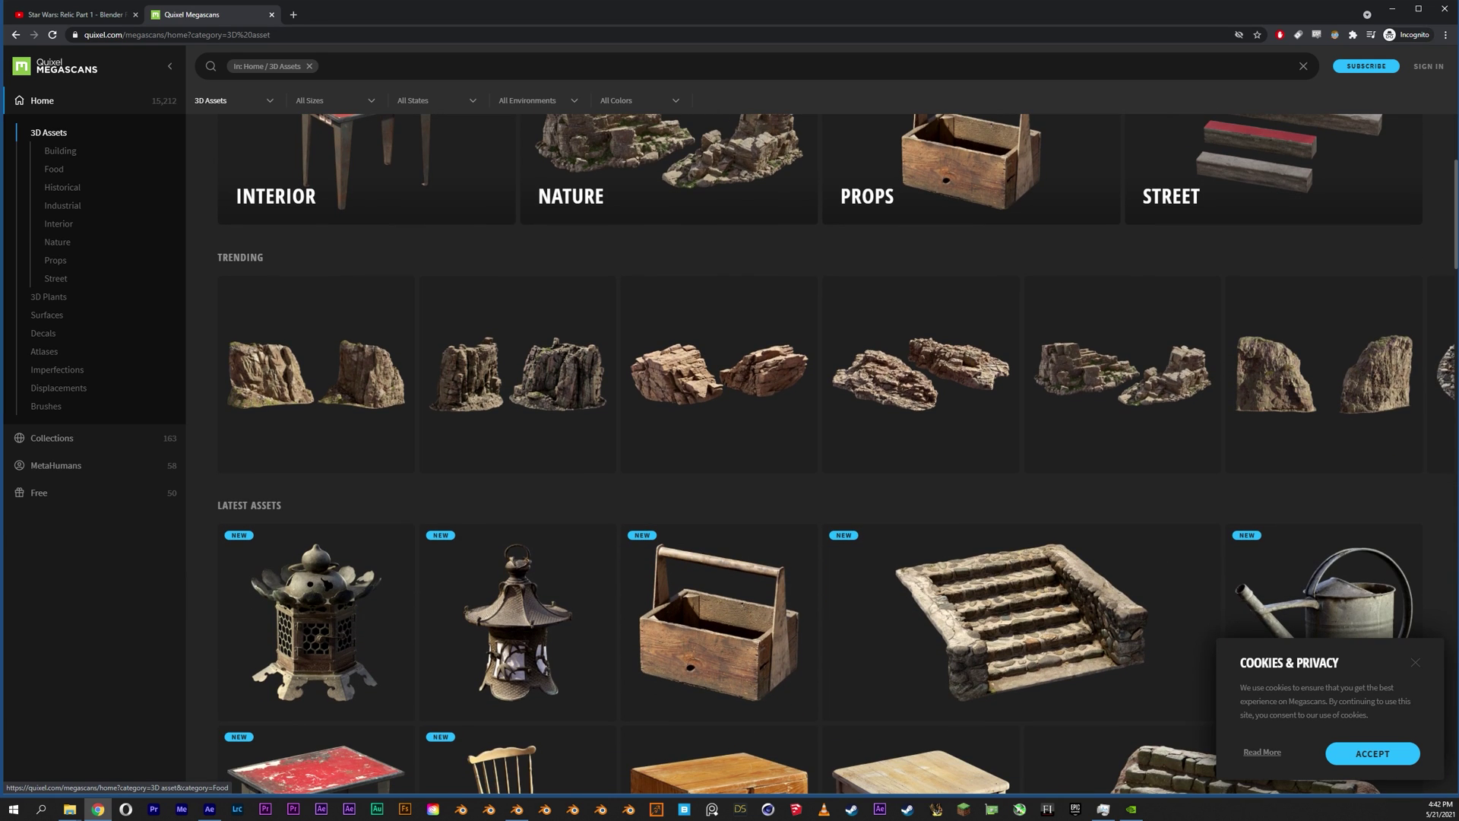
{"action": "scroll", "coordinate": [718, 342], "scroll_direction": "down", "scroll_amount": 1}
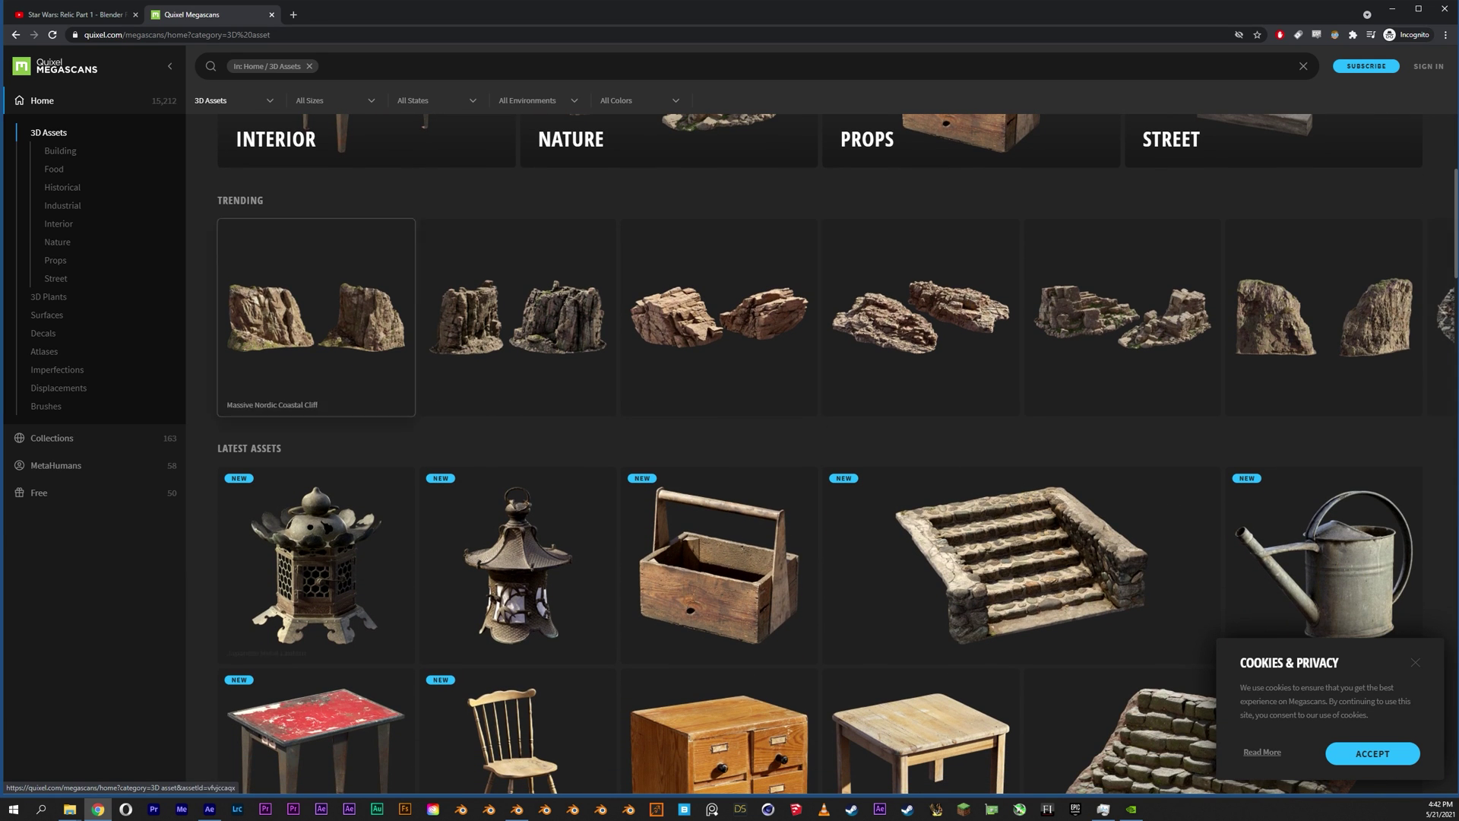
{"action": "scroll", "coordinate": [316, 494], "scroll_direction": "down", "scroll_amount": 4}
{"action": "scroll", "coordinate": [719, 536], "scroll_direction": "up", "scroll_amount": 4}
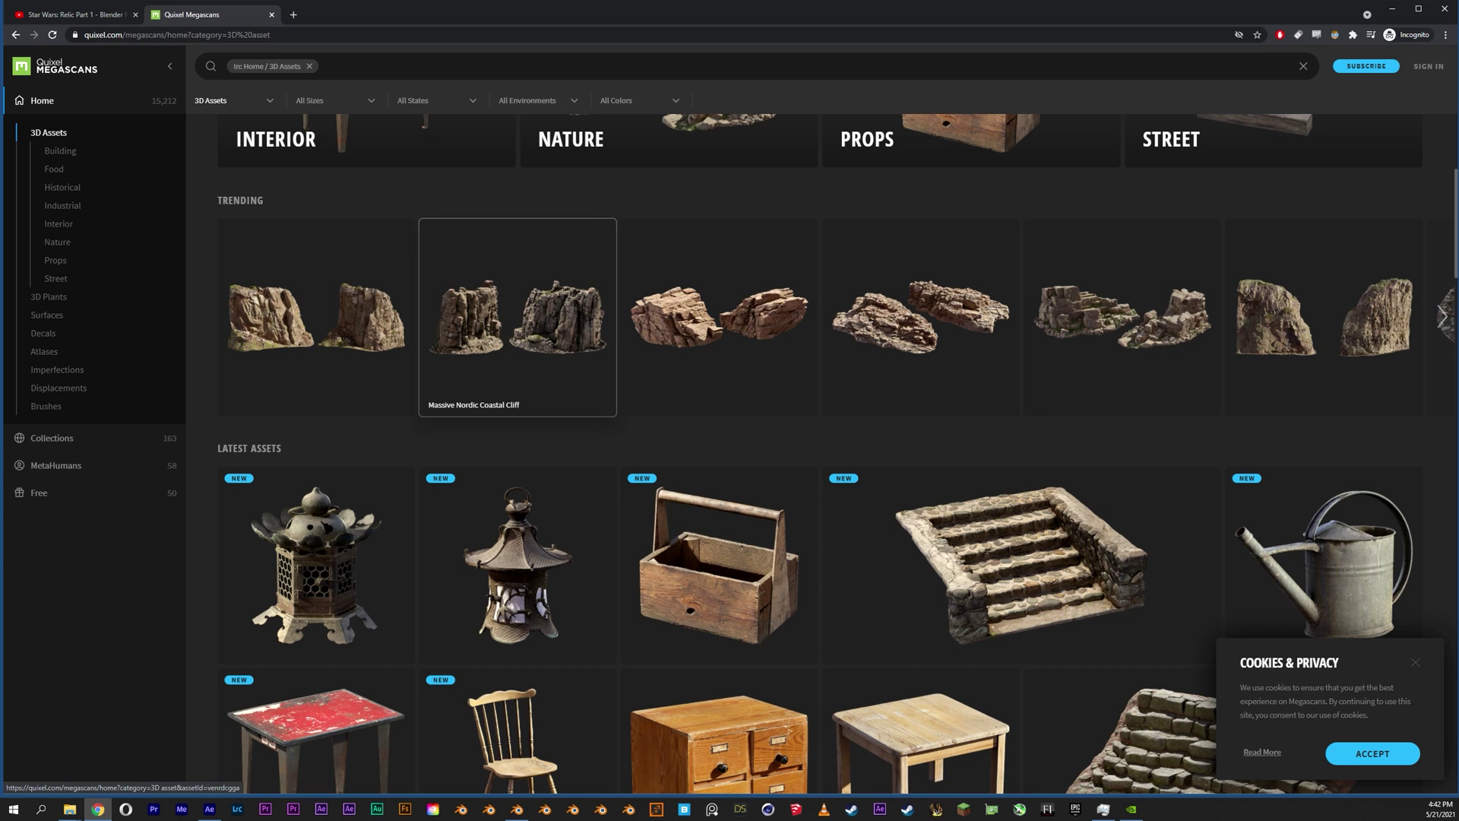
{"action": "left_click", "coordinate": [518, 319]}
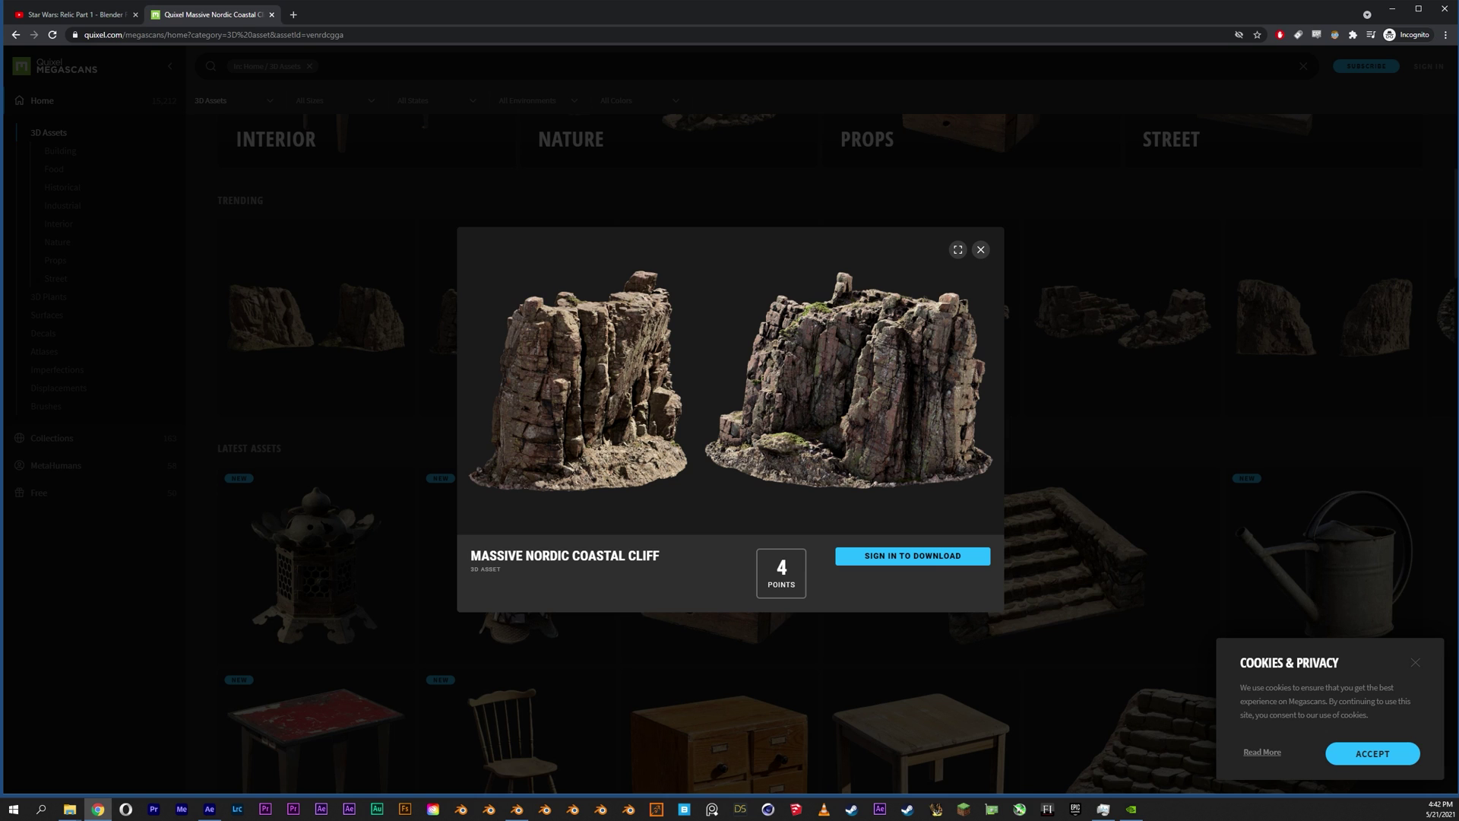
{"action": "left_click", "coordinate": [326, 320]}
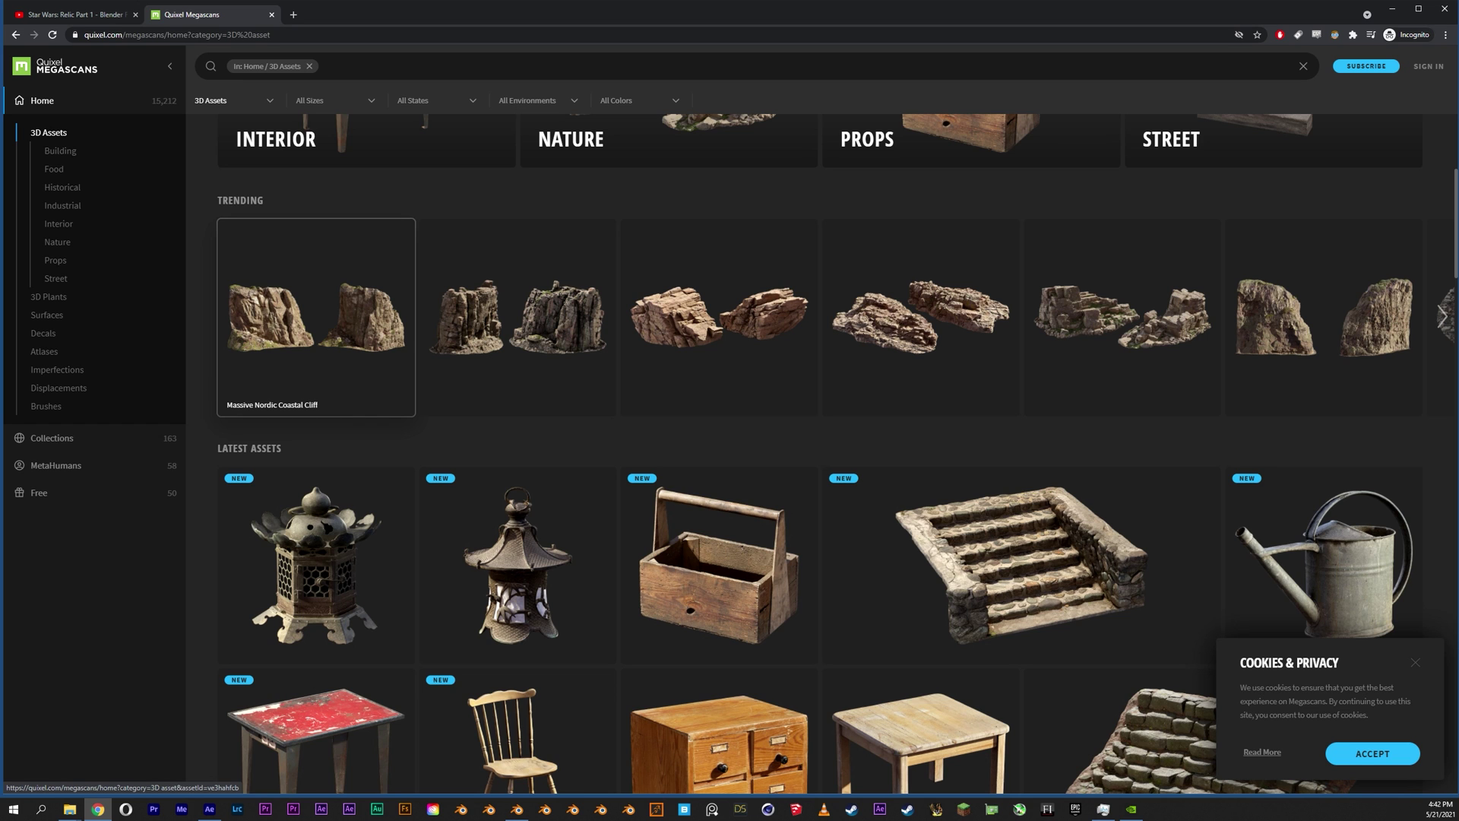
Step: Switch back to Blender, inspect the canyon cliffs up close, and return to the camera view
{"action": "key", "text": "alt+Tab"}
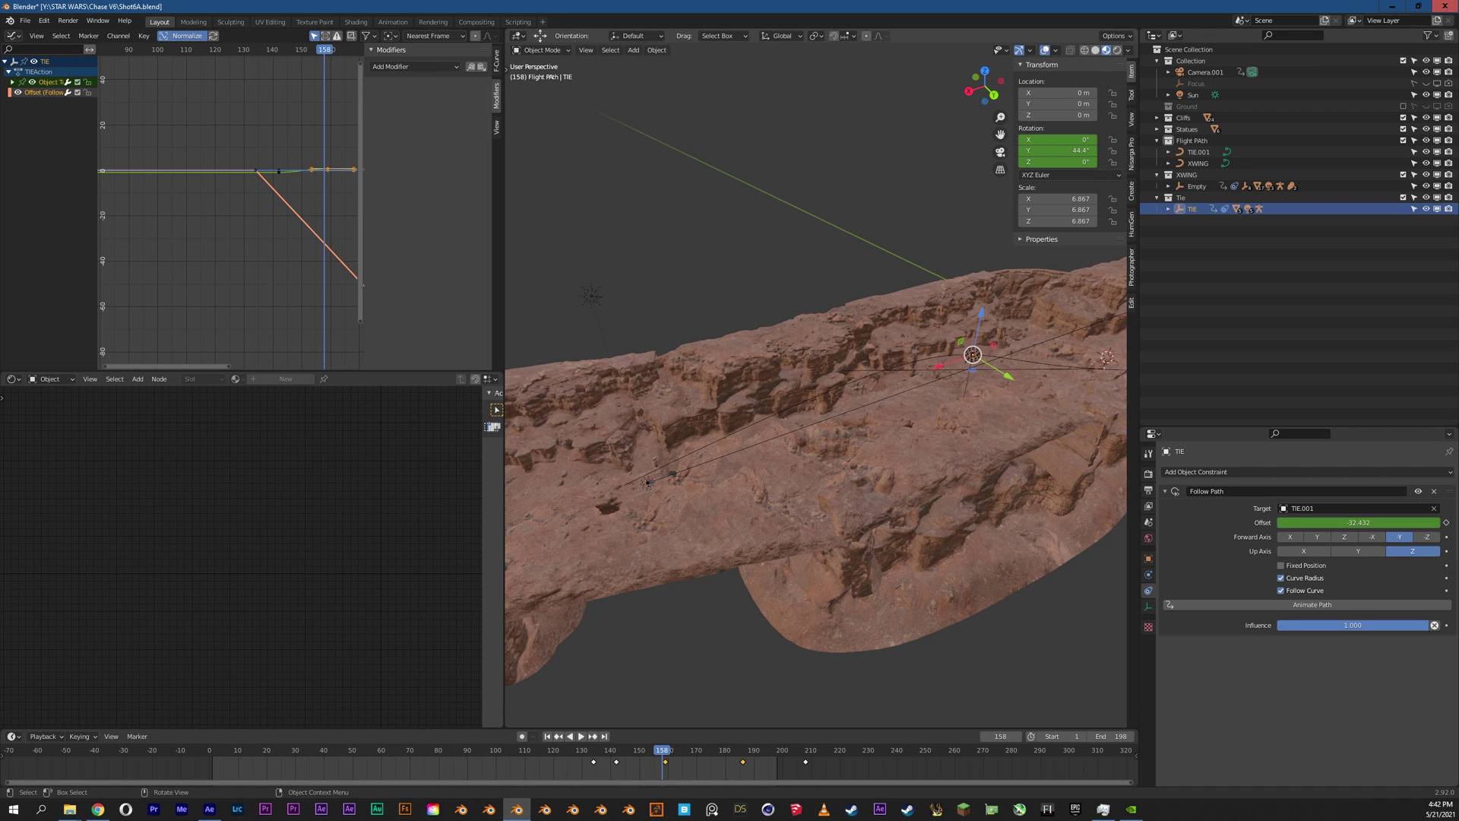
{"action": "middle_click_drag", "start_coordinate": [815, 410], "coordinate": [912, 397]}
{"action": "scroll", "coordinate": [815, 385], "scroll_direction": "down", "scroll_amount": 1}
{"action": "scroll", "coordinate": [816, 385], "scroll_direction": "up", "scroll_amount": 4}
{"action": "scroll", "coordinate": [816, 385], "scroll_direction": "up", "scroll_amount": 1}
{"action": "mouse_move", "coordinate": [815, 410]}
{"action": "middle_mouse_down", "text": "shift"}
{"action": "mouse_move", "coordinate": [830, 417]}
{"action": "mouse_move", "coordinate": [811, 434]}
{"action": "middle_mouse_up", "text": "shift"}
{"action": "key", "text": "KP_0"}
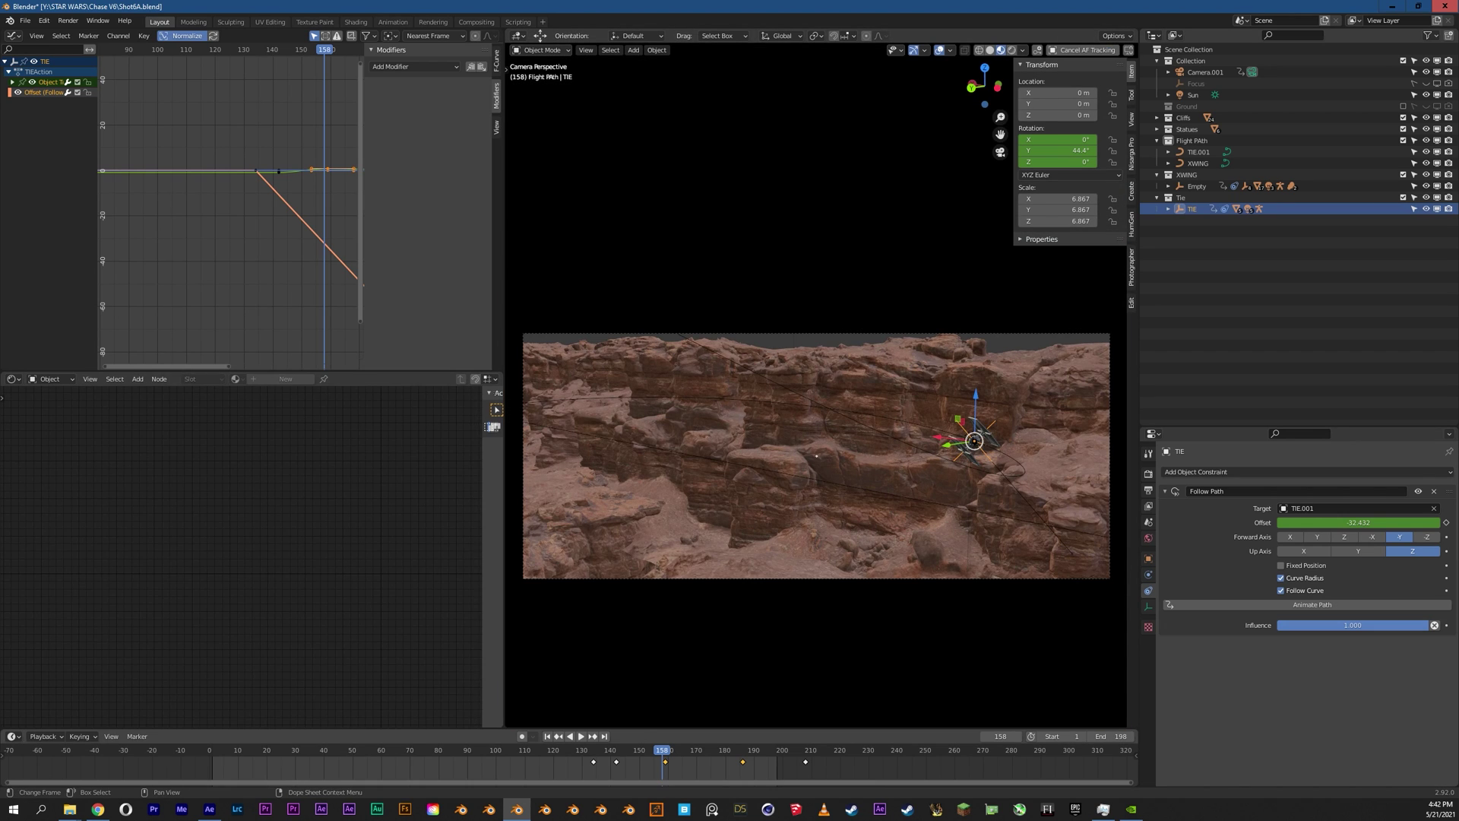
Step: Scrub back to frame 2, play the opening of the shot in short passes, and move to frame 43
{"action": "left_click_drag", "start_coordinate": [662, 750], "coordinate": [349, 750]}
{"action": "key", "text": "space"}
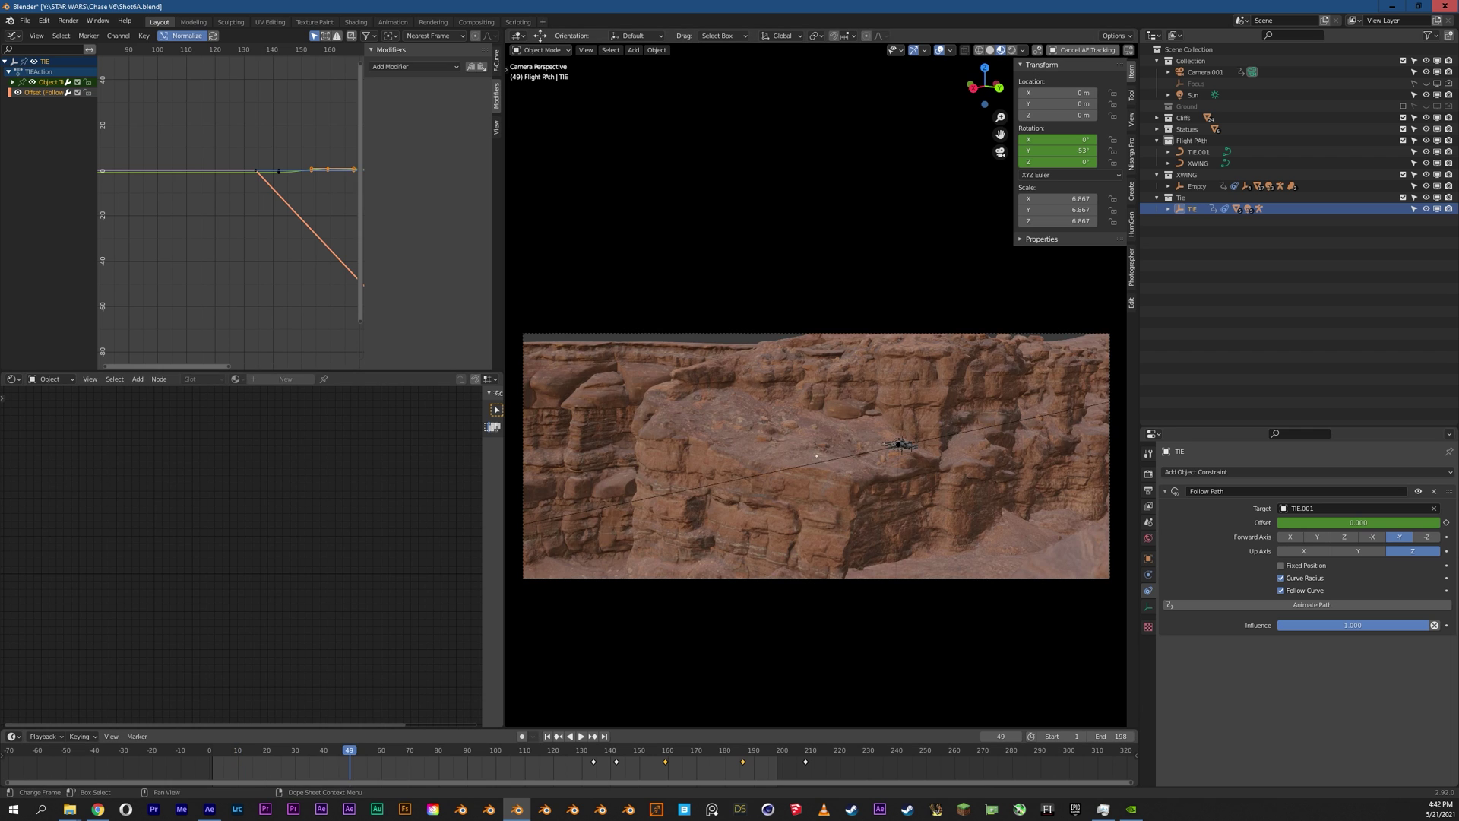
{"action": "left_click_drag", "start_coordinate": [235, 750], "coordinate": [215, 750]}
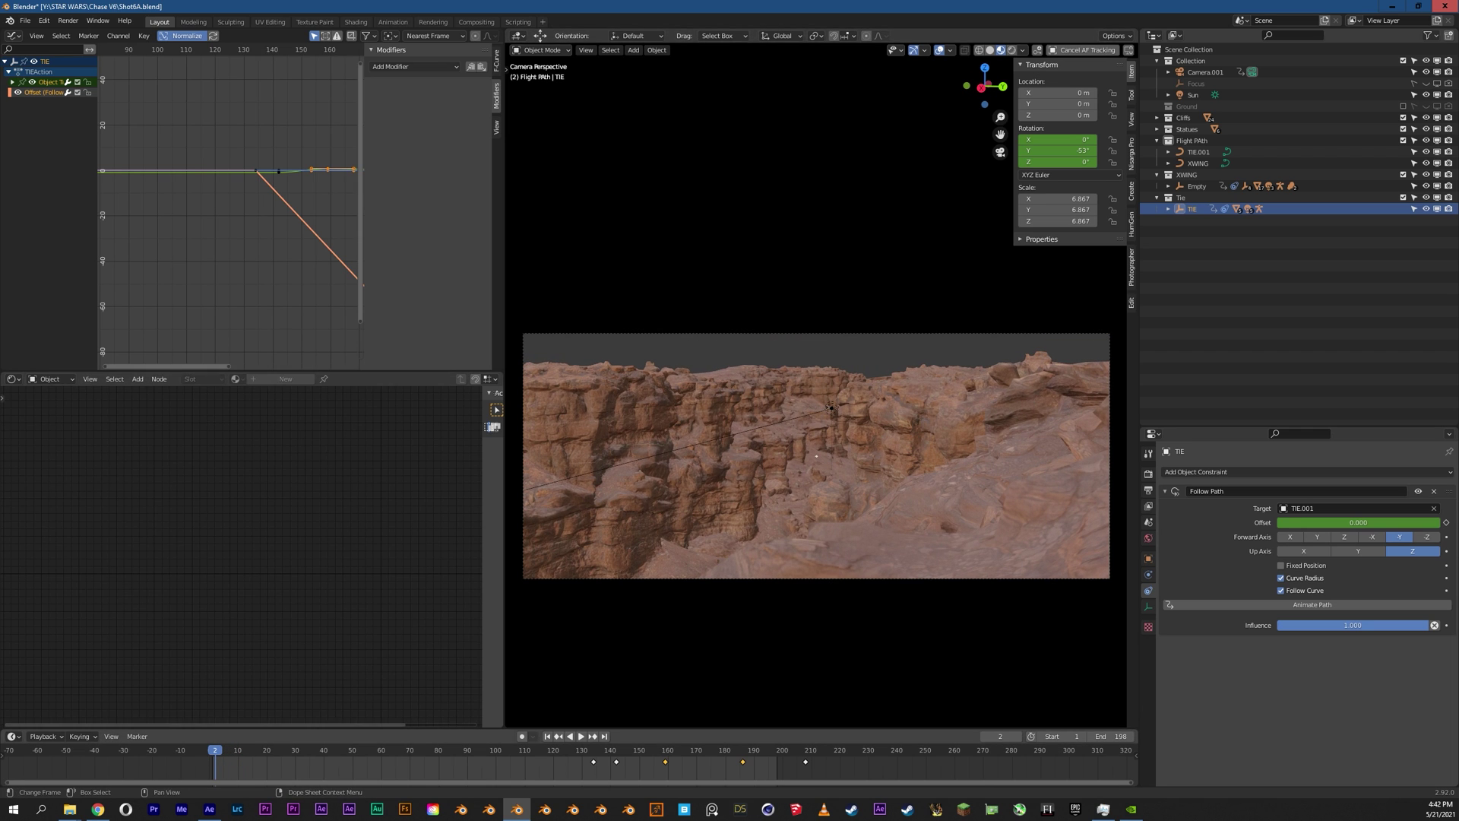
{"action": "key", "text": "space"}
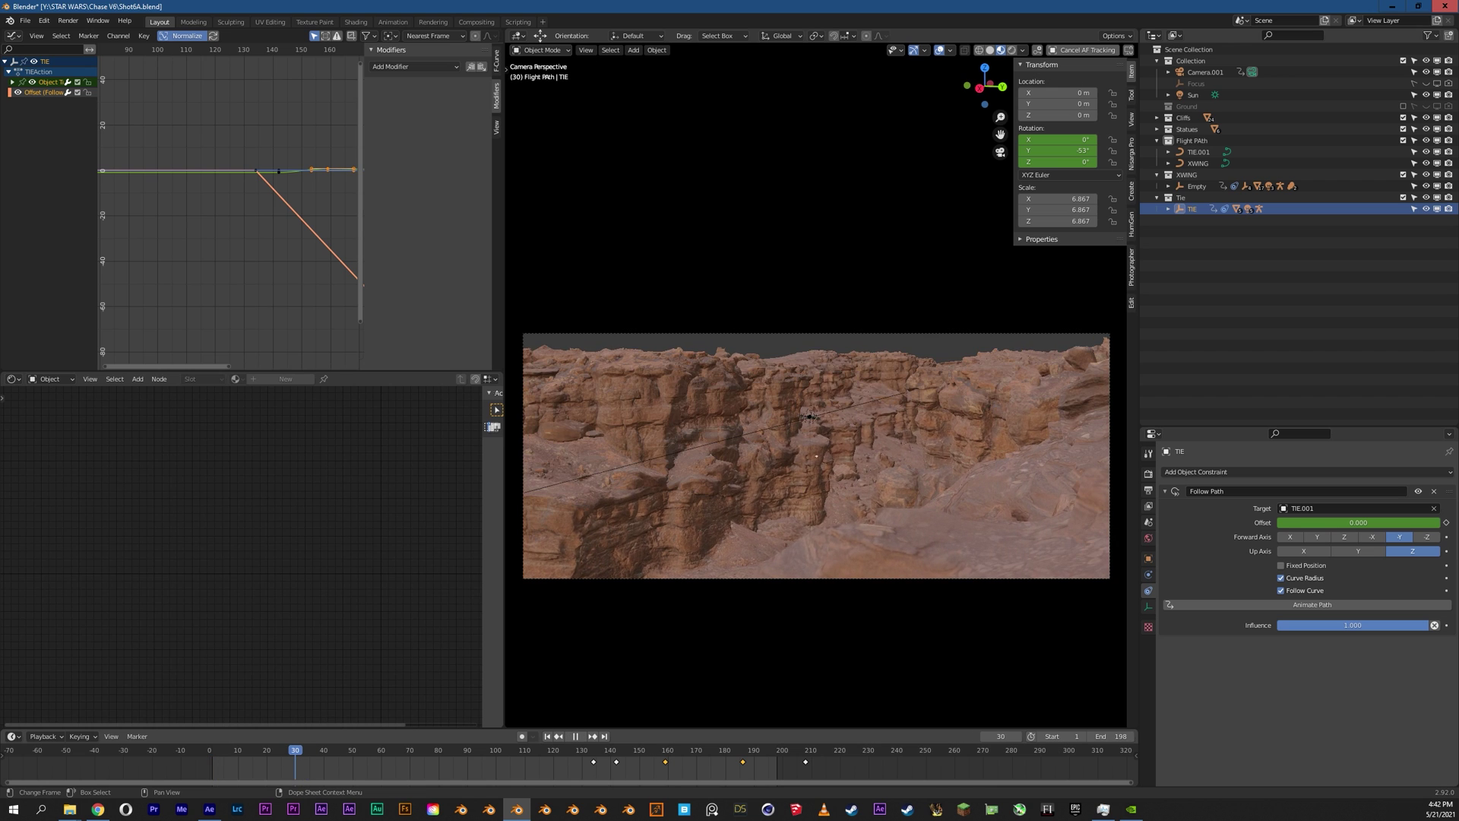
{"action": "key", "text": "space"}
{"action": "key", "text": "space"}
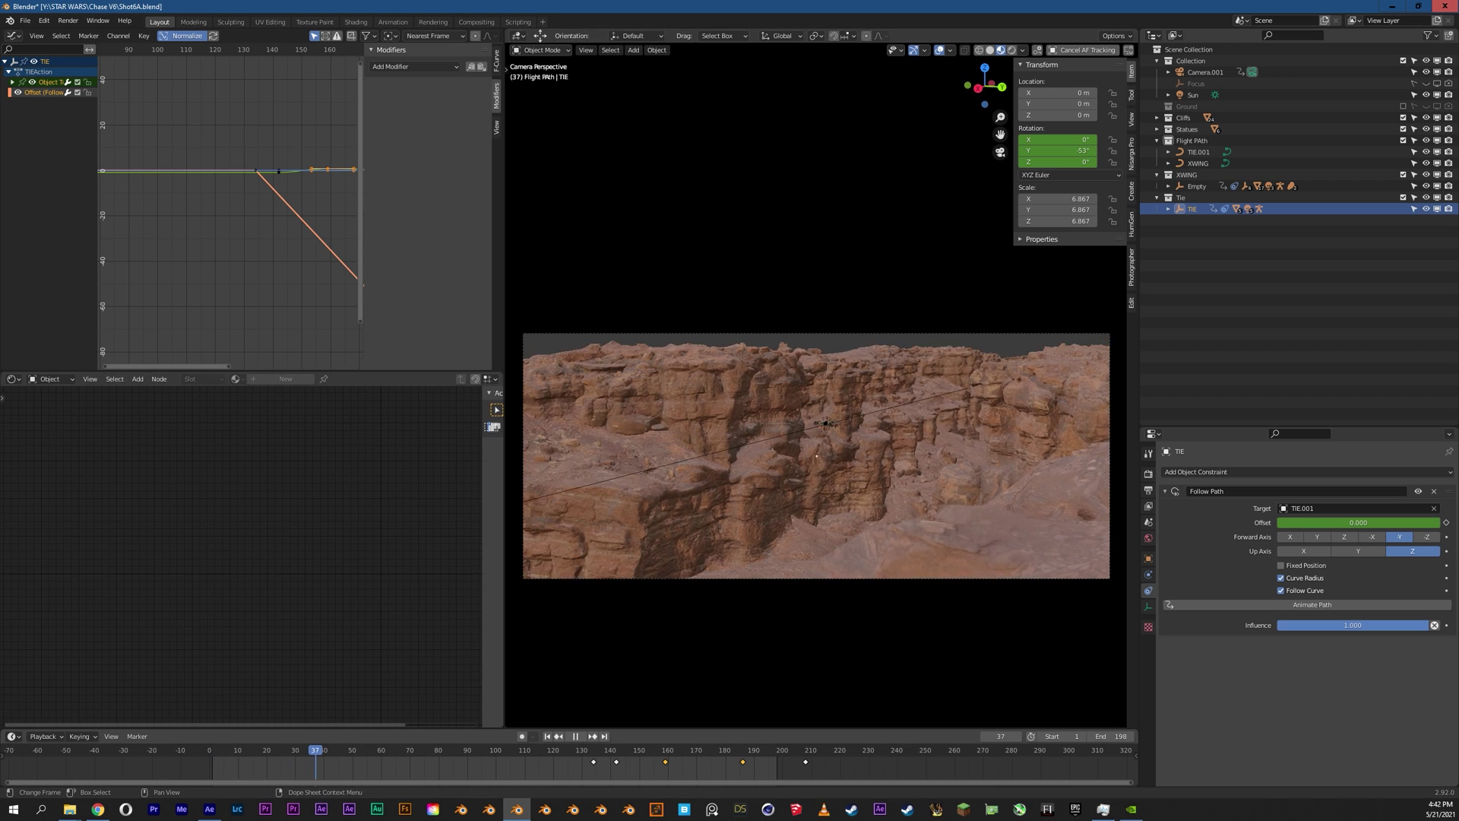
{"action": "left_click_drag", "start_coordinate": [367, 750], "coordinate": [332, 750]}
Step: Select and frame the large rock wall beside the canyon, and expand the Cliffs collection to show its rock assets
{"action": "key", "text": "KP_0"}
{"action": "left_click", "coordinate": [714, 380]}
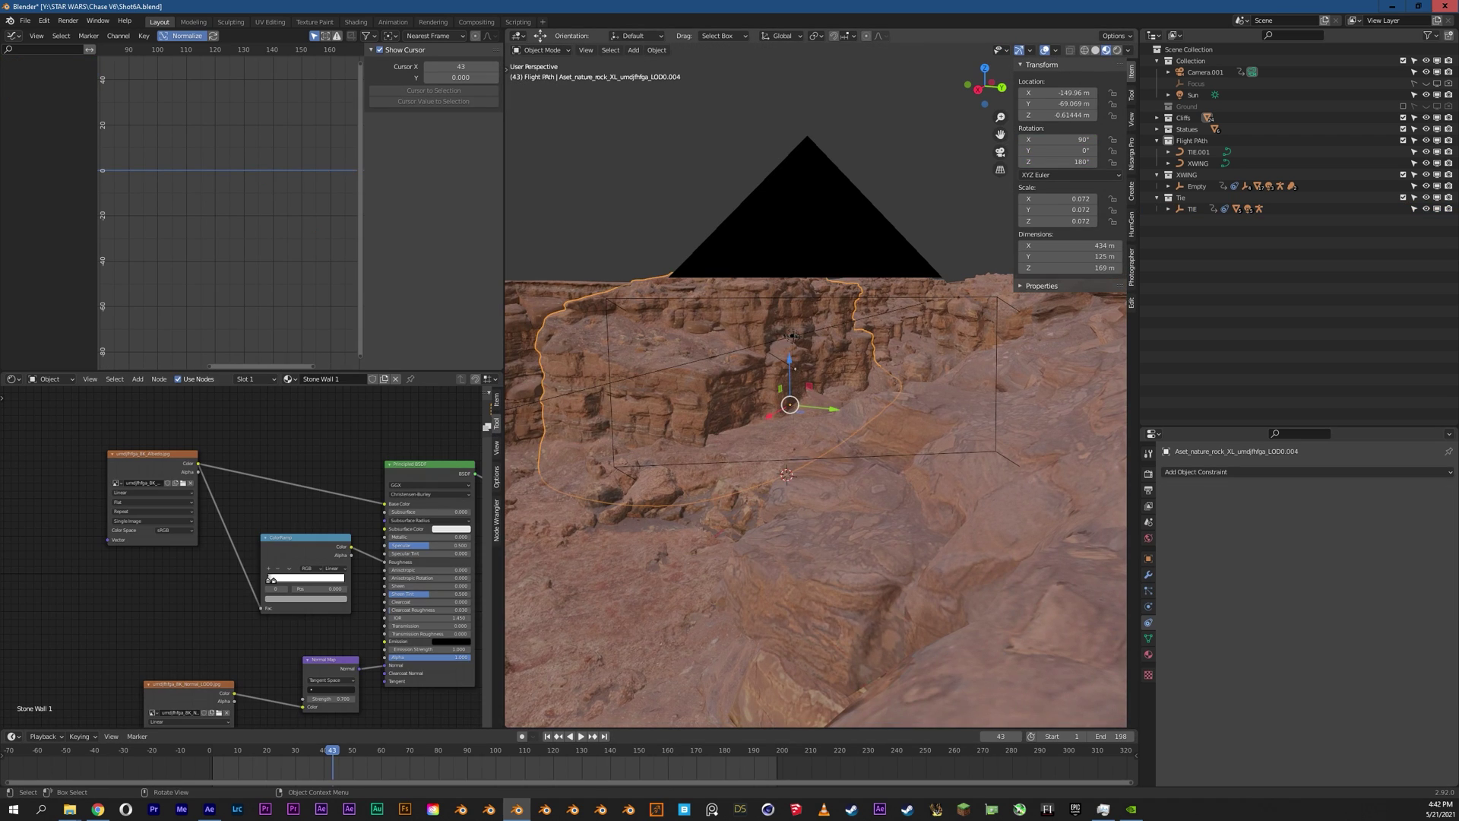
{"action": "key", "text": "KP_Decimal"}
{"action": "scroll", "coordinate": [795, 369], "scroll_direction": "up", "scroll_amount": 4}
{"action": "middle_click_drag", "start_coordinate": [795, 368], "coordinate": [661, 414]}
{"action": "left_click", "coordinate": [1156, 118]}
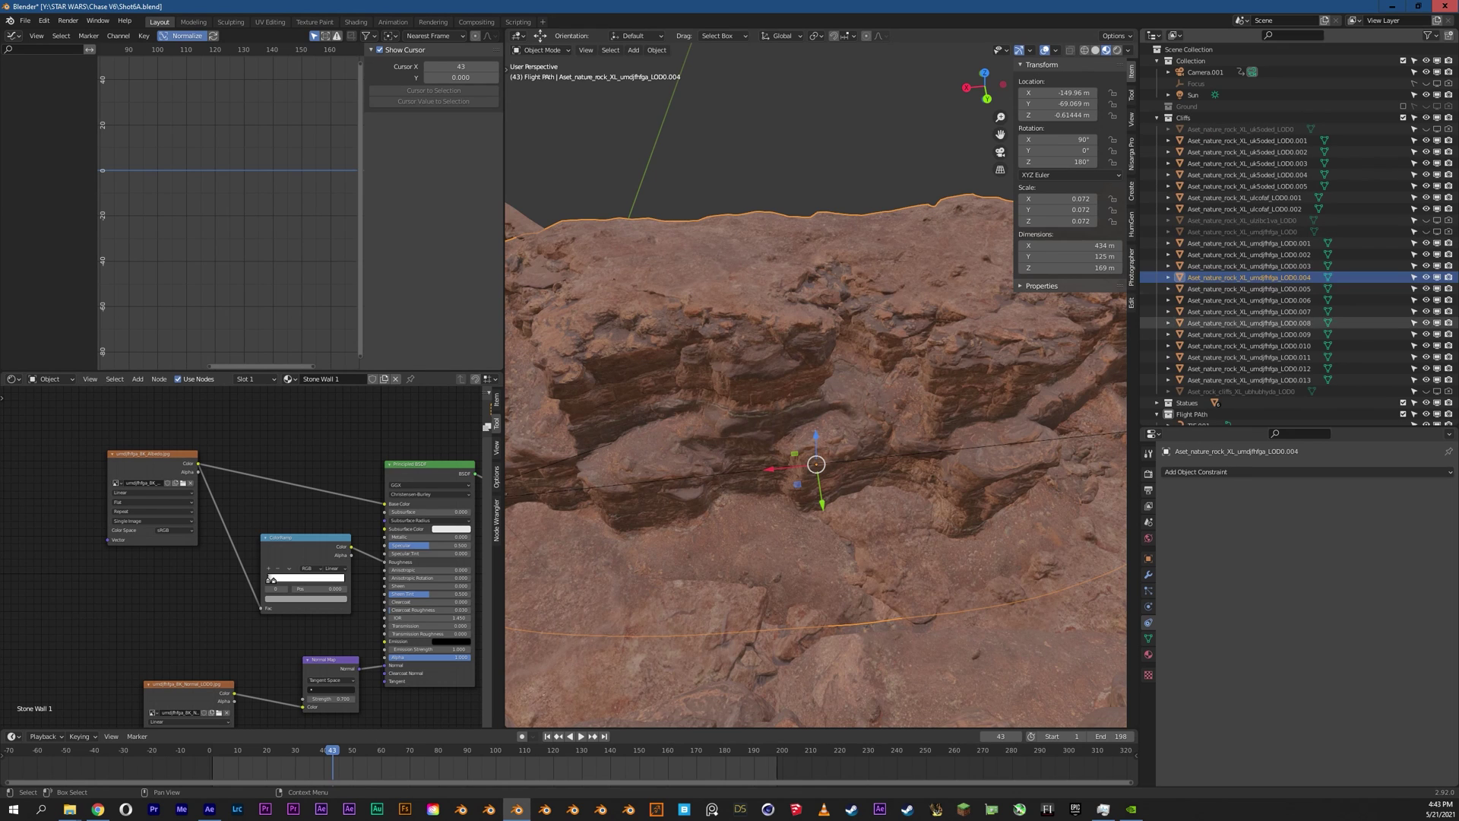
Step: Replace the graph editor with a file browser and show the uk5oded texture maps in the Cliffs of Utah folder
{"action": "middle_click_drag", "start_coordinate": [897, 398], "coordinate": [975, 381]}
{"action": "scroll", "coordinate": [965, 398], "scroll_direction": "down", "scroll_amount": 3}
{"action": "middle_click_drag", "start_coordinate": [745, 447], "coordinate": [739, 494]}
{"action": "left_click", "coordinate": [13, 36]}
{"action": "left_click", "coordinate": [354, 93]}
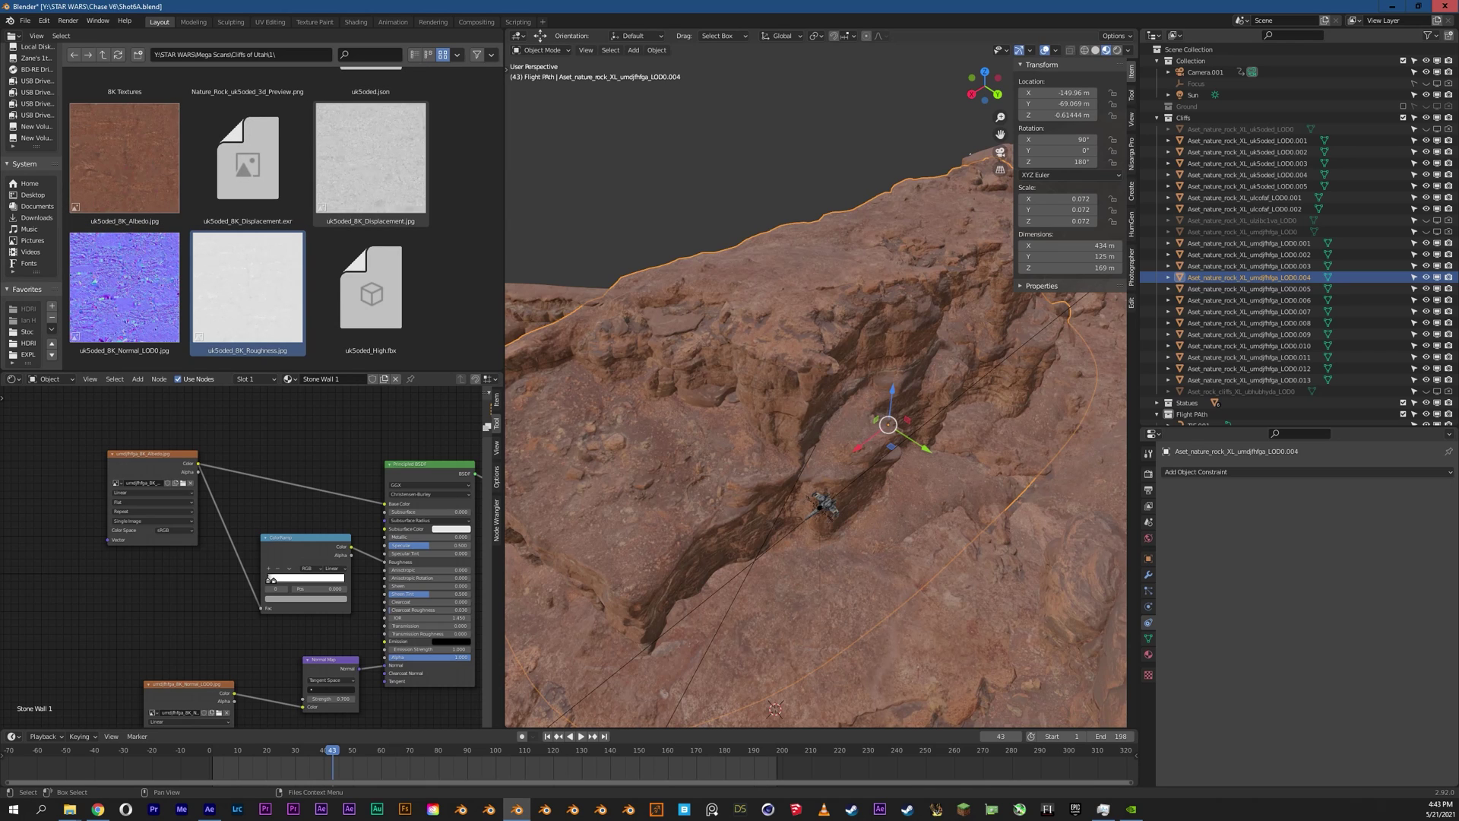
{"action": "scroll", "coordinate": [248, 163], "scroll_direction": "up", "scroll_amount": 2}
{"action": "scroll", "coordinate": [247, 187], "scroll_direction": "down", "scroll_amount": 1}
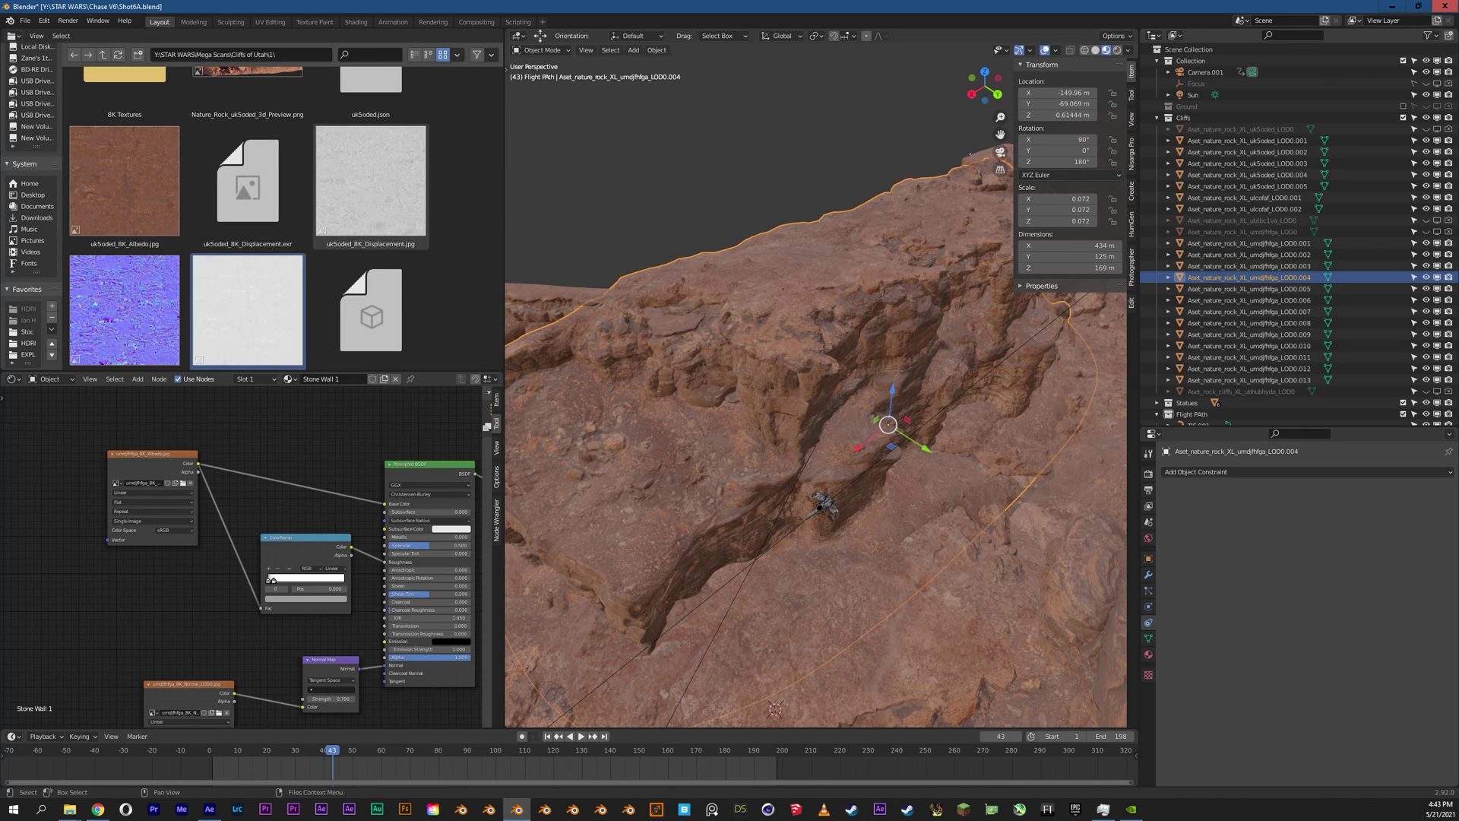
{"action": "middle_click_drag", "start_coordinate": [817, 456], "coordinate": [817, 411]}
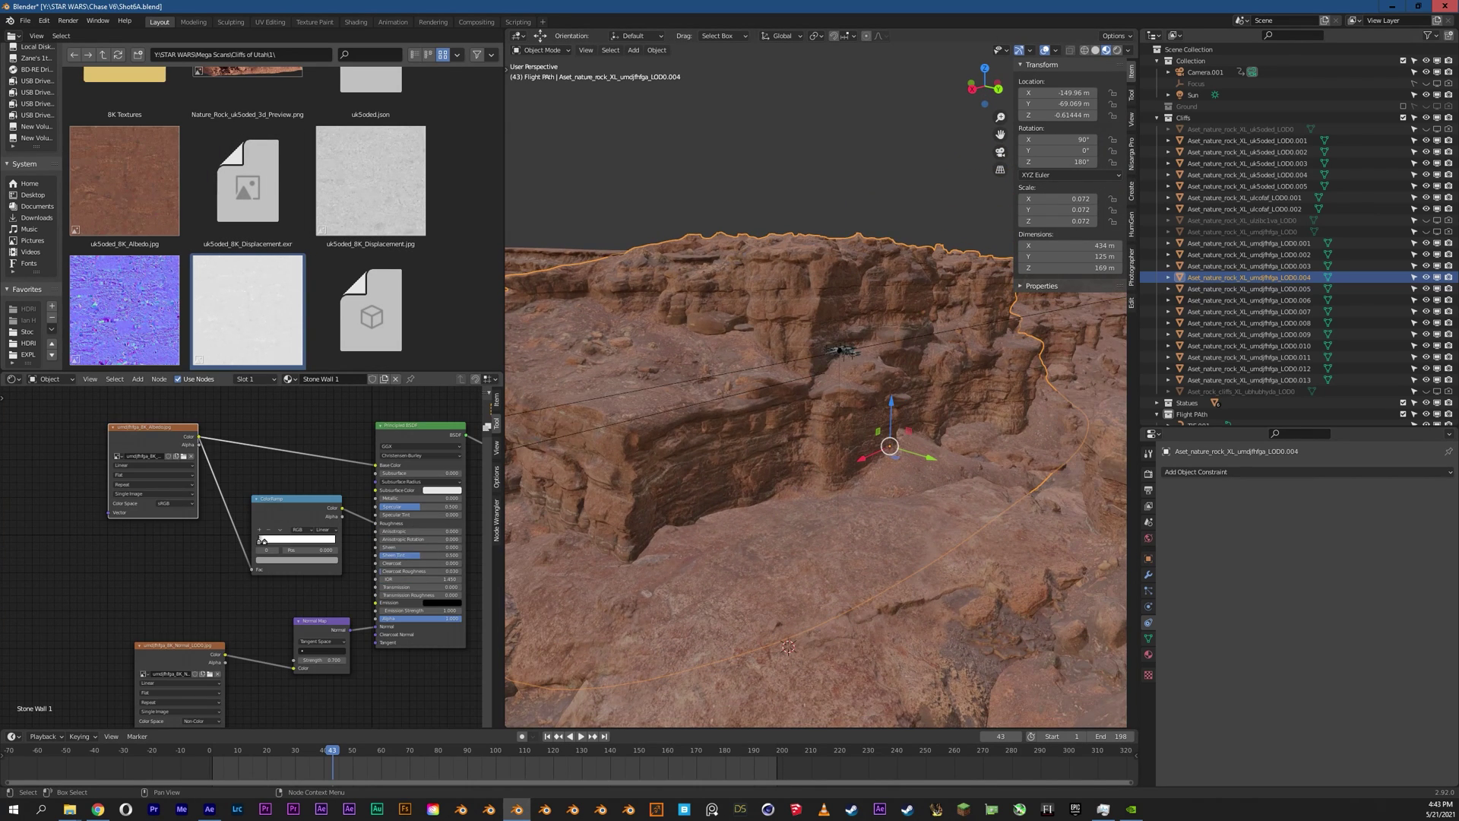
Step: Spread out the albedo texture, ColorRamp and normal texture nodes in the Stone Wall 1 material
{"action": "left_click_drag", "start_coordinate": [152, 427], "coordinate": [157, 433]}
{"action": "left_click_drag", "start_coordinate": [179, 646], "coordinate": [181, 621]}
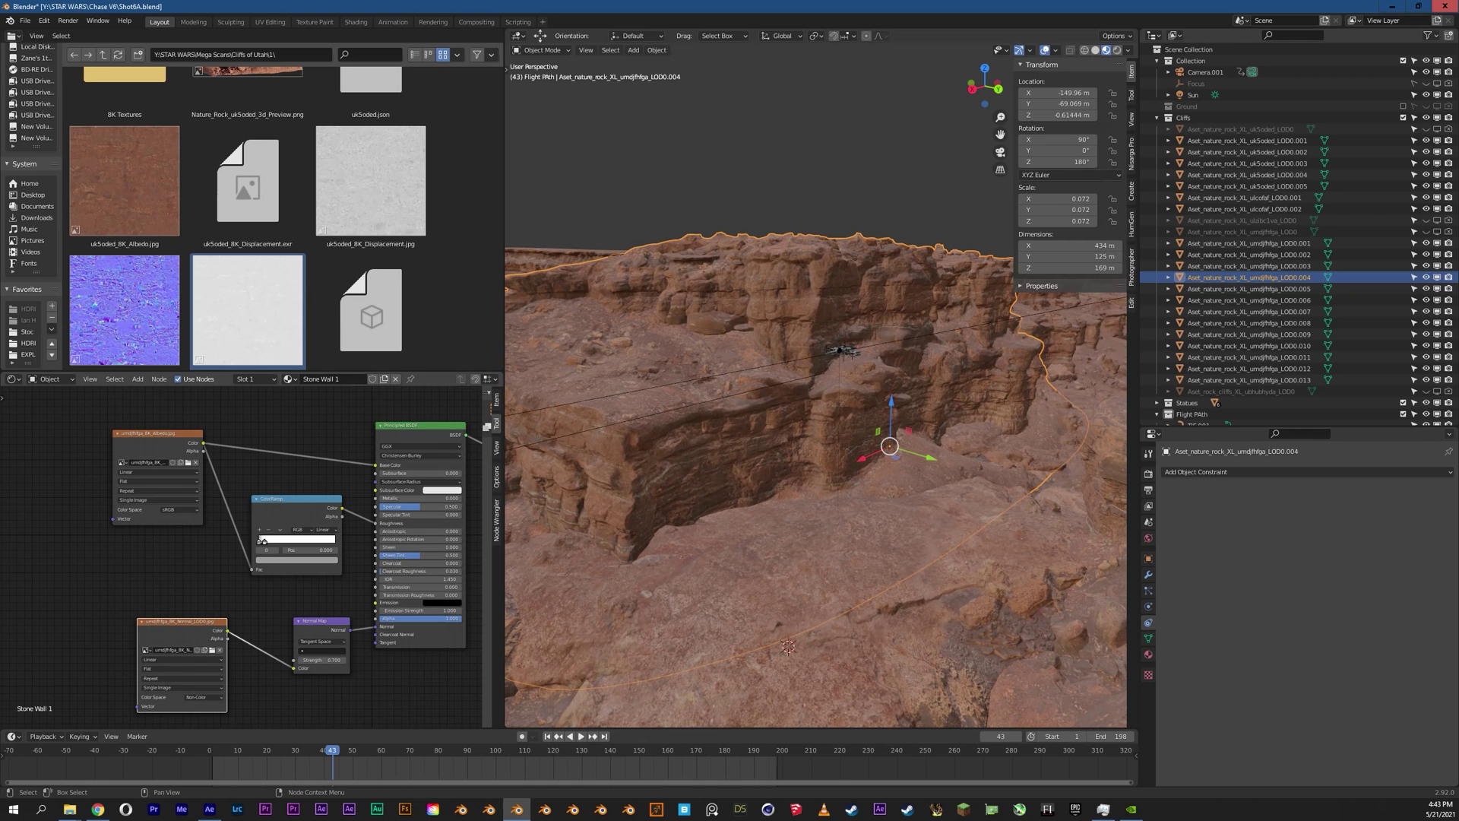
{"action": "middle_click_drag", "start_coordinate": [760, 441], "coordinate": [726, 437]}
{"action": "left_click_drag", "start_coordinate": [156, 433], "coordinate": [141, 434]}
{"action": "left_click_drag", "start_coordinate": [296, 498], "coordinate": [285, 508]}
{"action": "middle_click_drag", "start_coordinate": [749, 441], "coordinate": [758, 428]}
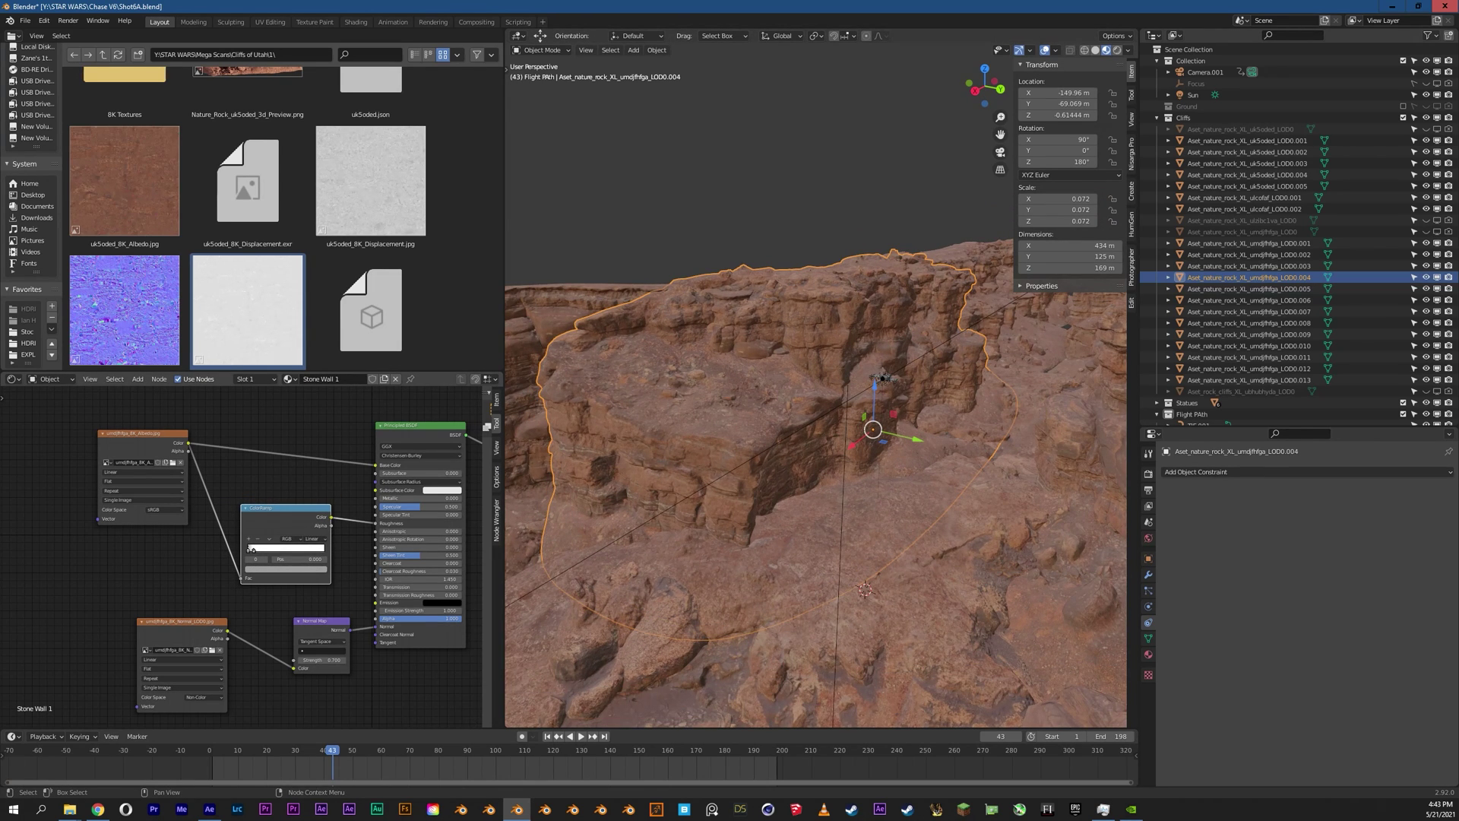
{"action": "mouse_move", "coordinate": [322, 660]}
{"action": "left_mouse_down"}
{"action": "mouse_move", "coordinate": [356, 659]}
{"action": "mouse_move", "coordinate": [322, 660]}
{"action": "left_mouse_up"}
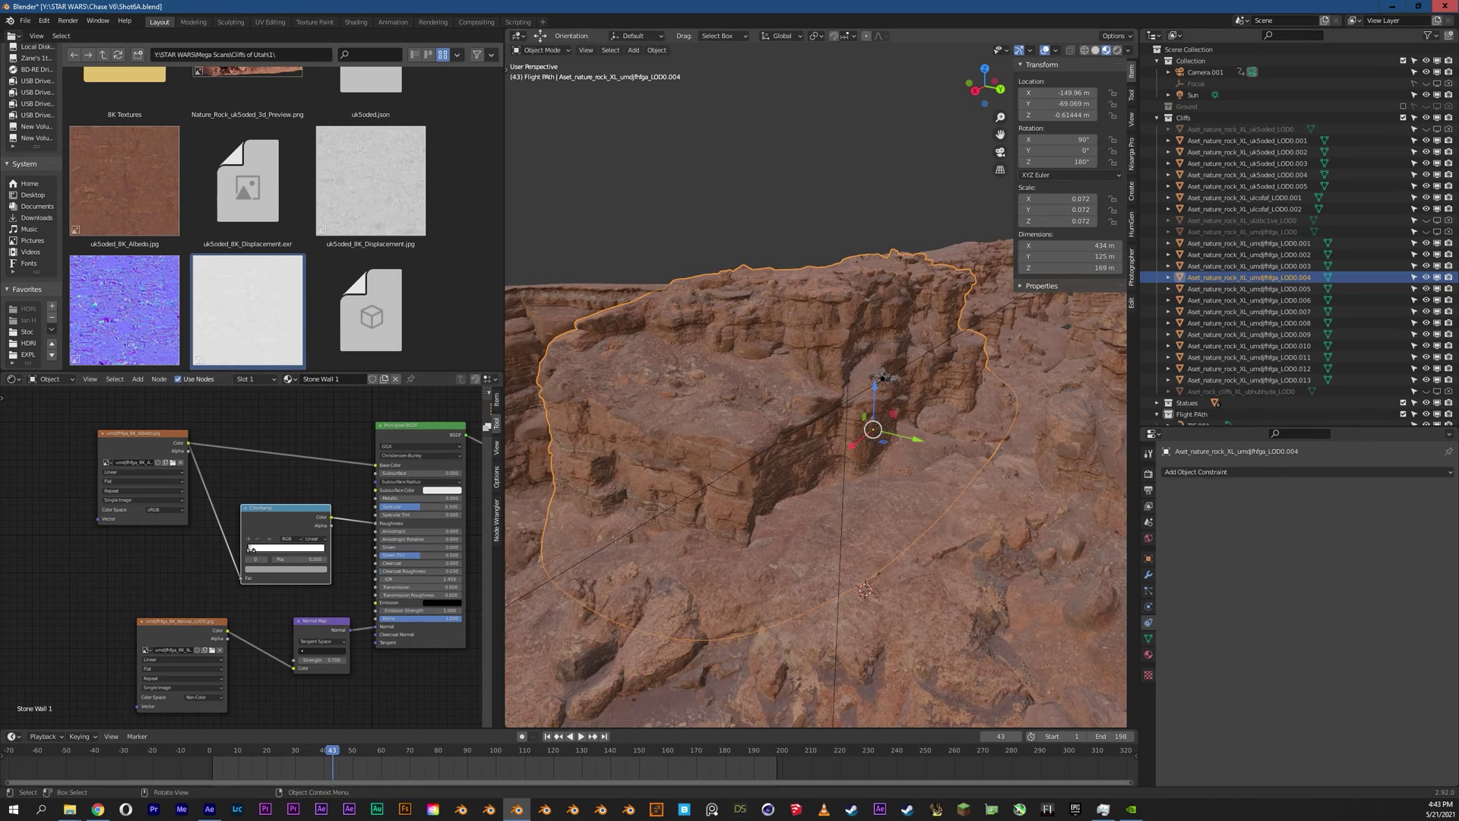
Step: Examine the selected rock wall from several angles alongside its texture files, and inspect the whole canyon from above
{"action": "middle_click_drag", "start_coordinate": [760, 448], "coordinate": [665, 475]}
{"action": "middle_click_drag", "start_coordinate": [760, 578], "coordinate": [684, 539]}
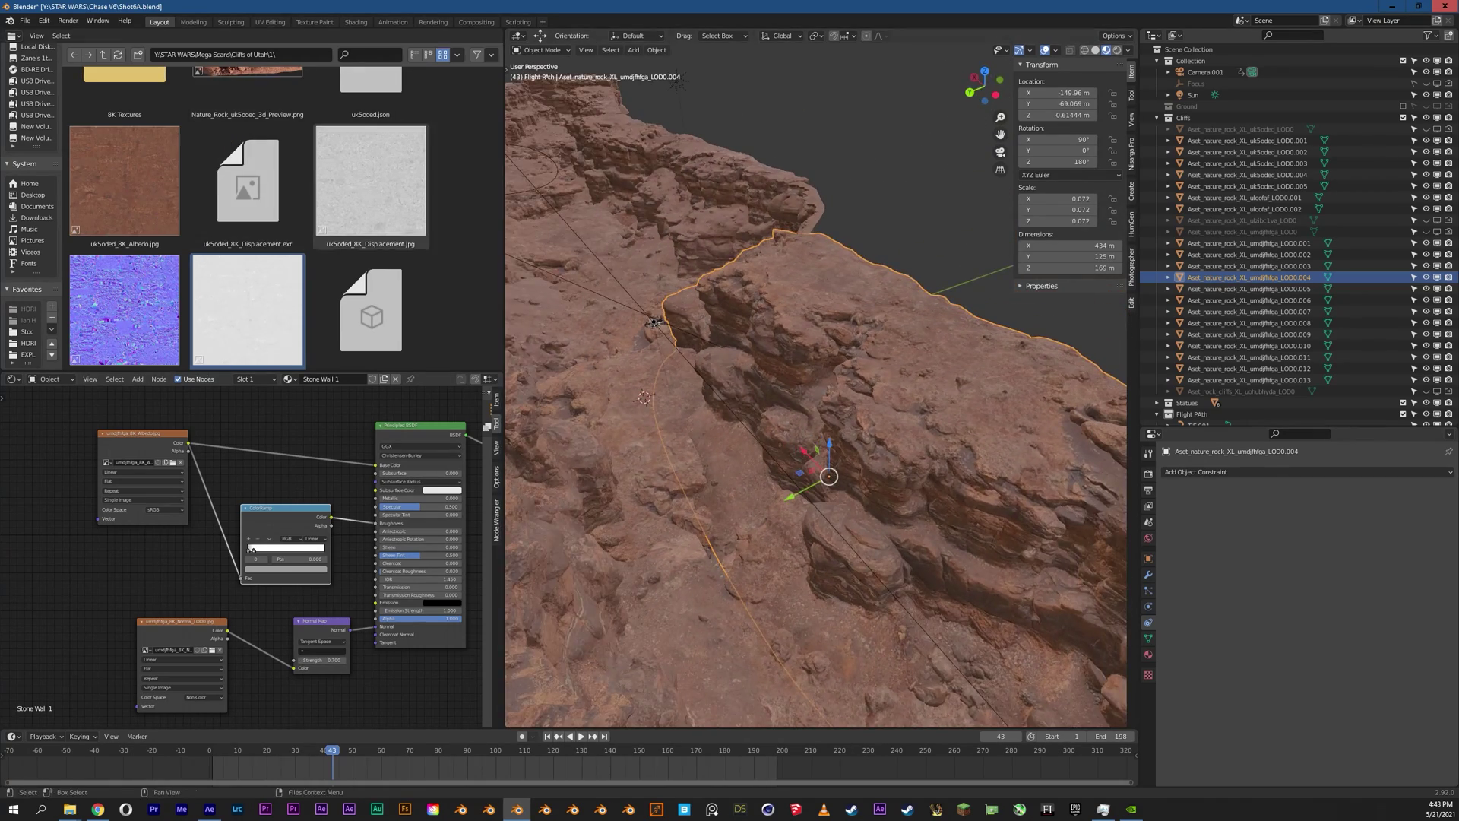
{"action": "scroll", "coordinate": [371, 182], "scroll_direction": "down", "scroll_amount": 2}
{"action": "scroll", "coordinate": [371, 183], "scroll_direction": "up", "scroll_amount": 2}
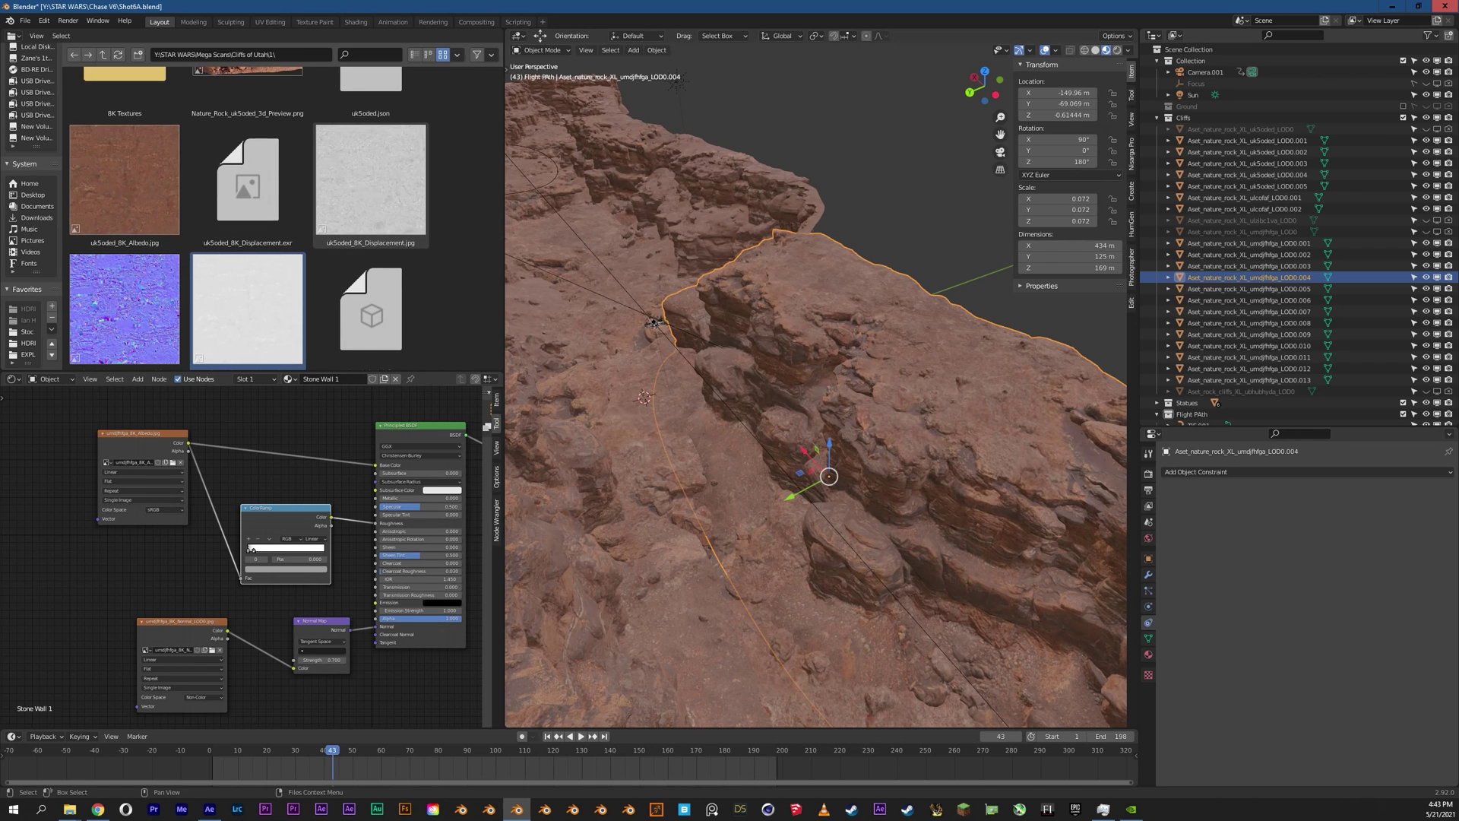
{"action": "middle_click_drag", "start_coordinate": [760, 471], "coordinate": [984, 423]}
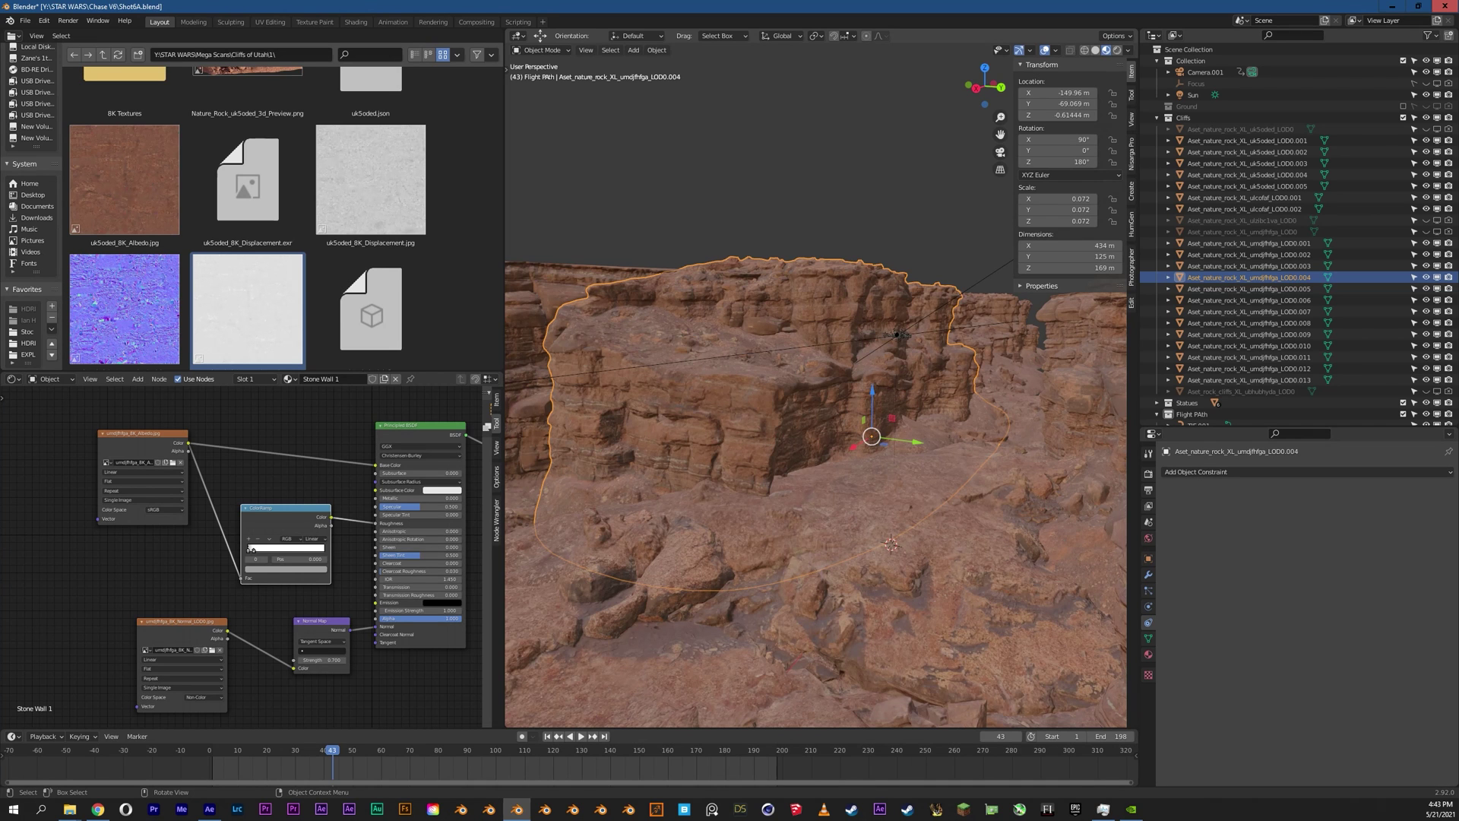
{"action": "middle_click_drag", "start_coordinate": [836, 456], "coordinate": [802, 464]}
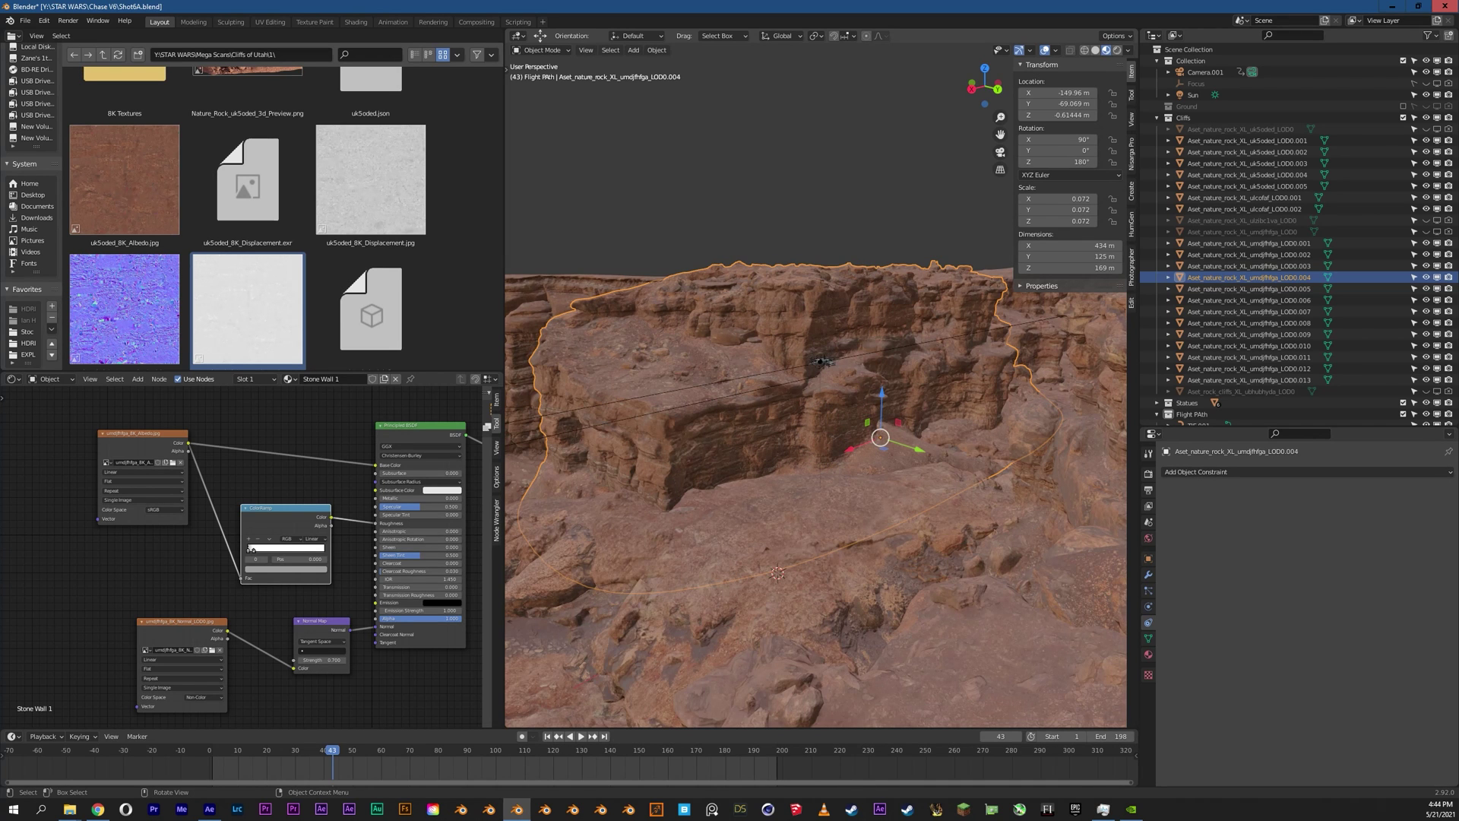
{"action": "middle_click_drag", "start_coordinate": [677, 486], "coordinate": [646, 509]}
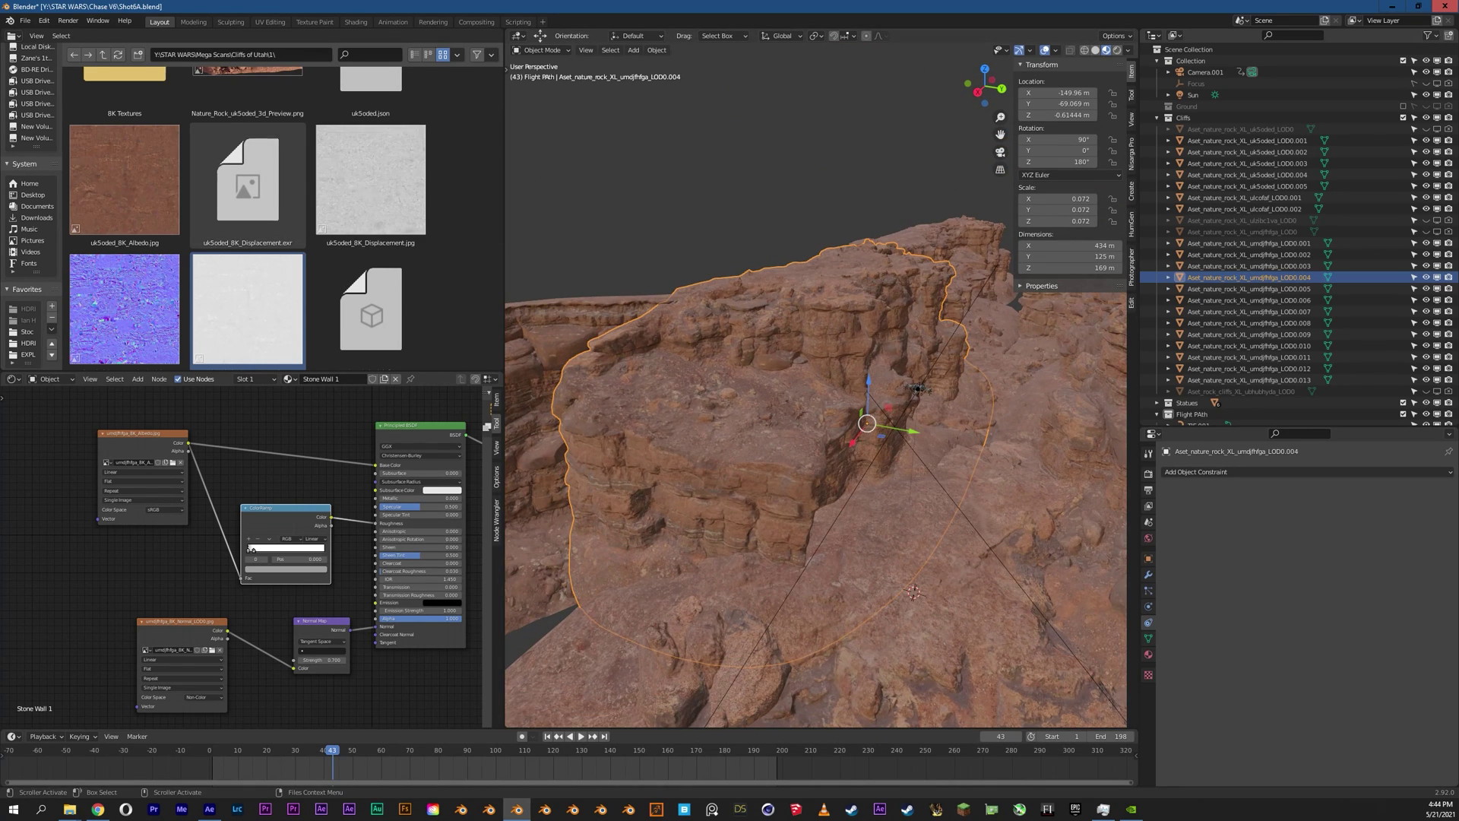
{"action": "scroll", "coordinate": [248, 220], "scroll_direction": "down", "scroll_amount": 2}
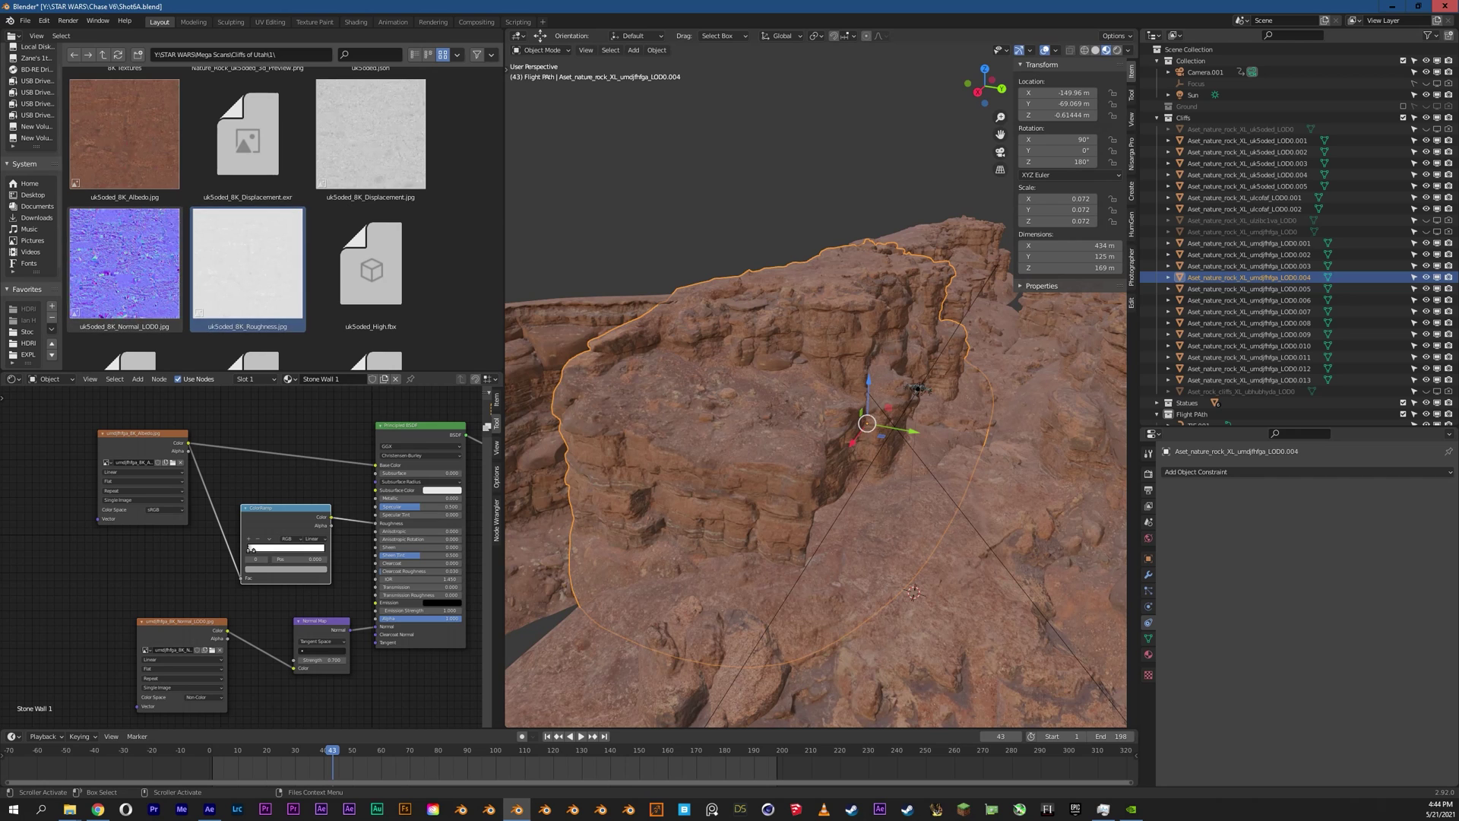
{"action": "middle_click_drag", "start_coordinate": [760, 426], "coordinate": [717, 464]}
{"action": "middle_click_drag", "start_coordinate": [714, 410], "coordinate": [729, 388]}
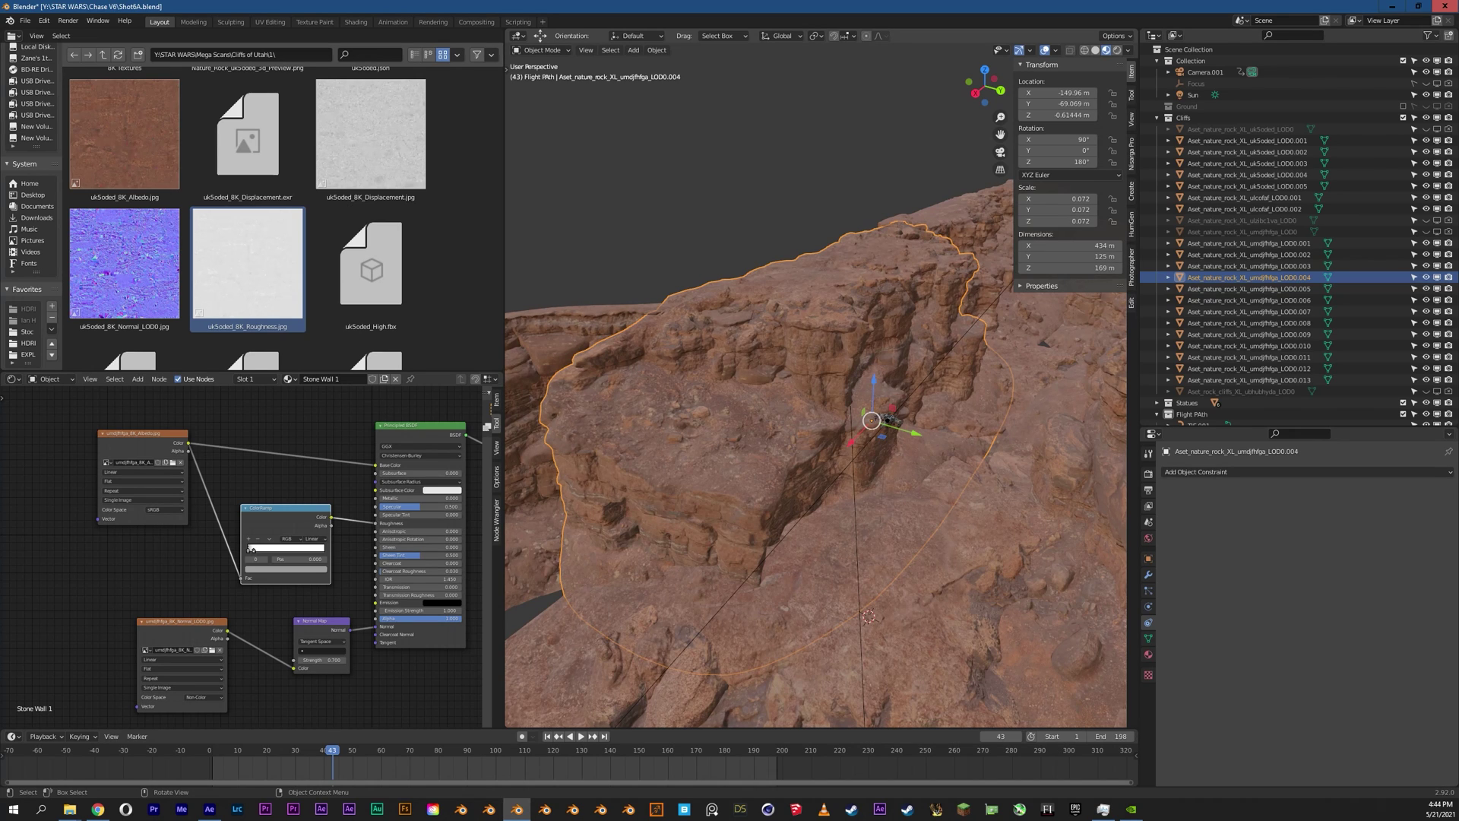
{"action": "scroll", "coordinate": [815, 384], "scroll_direction": "down", "scroll_amount": 4}
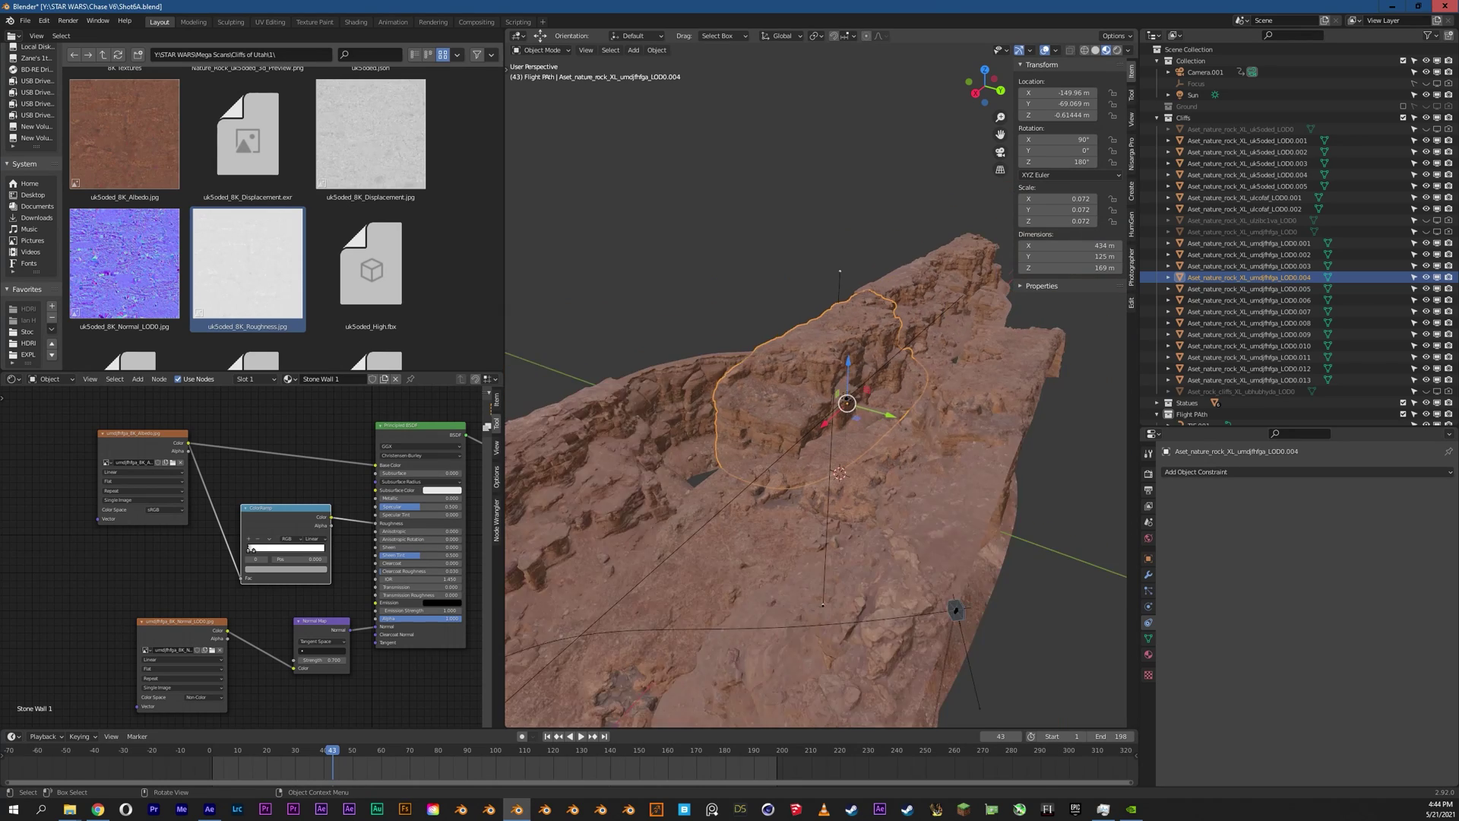
{"action": "middle_click_drag", "start_coordinate": [816, 384], "coordinate": [663, 414]}
{"action": "middle_click_drag", "start_coordinate": [844, 288], "coordinate": [878, 225]}
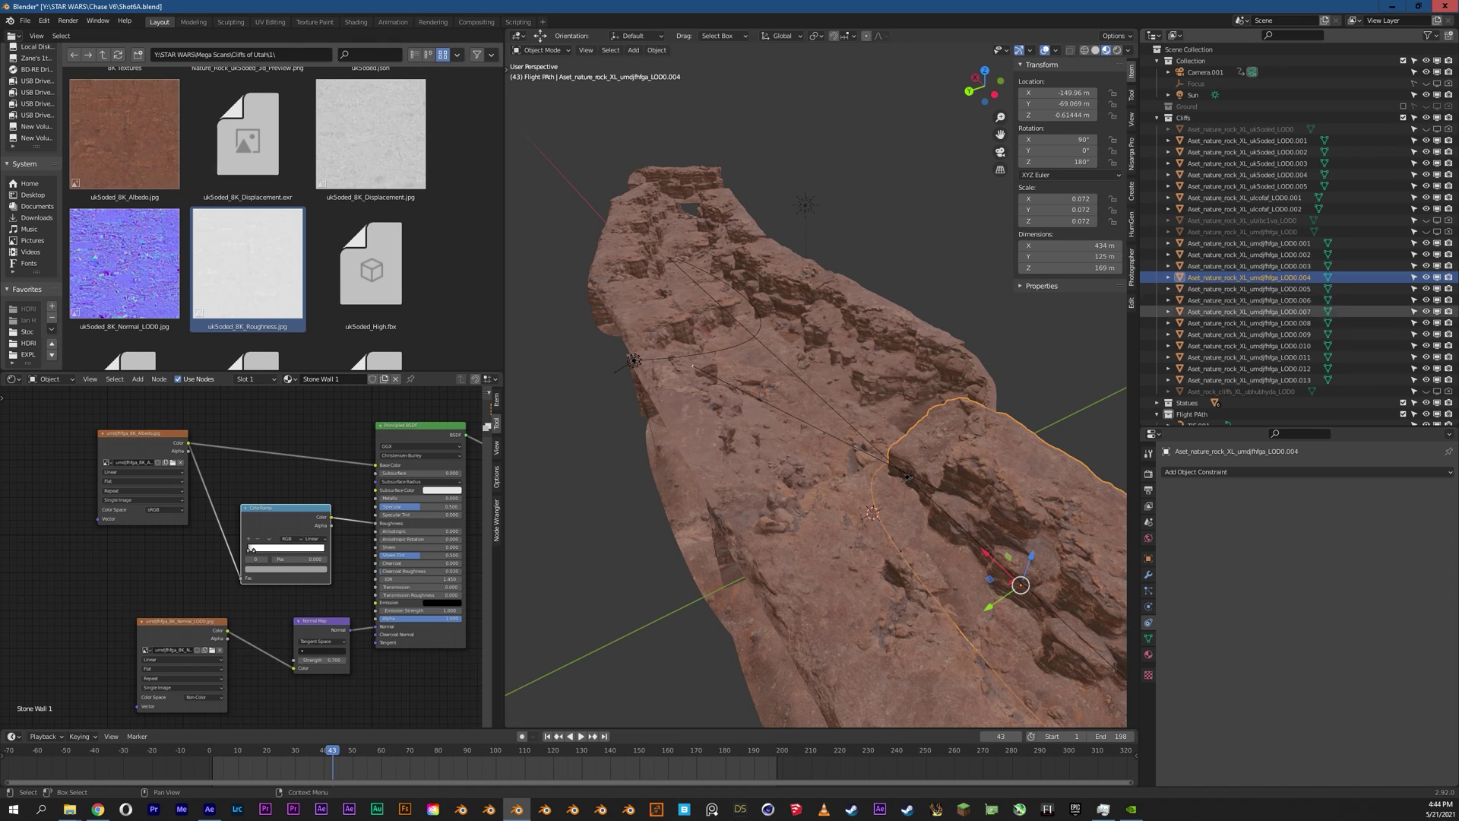
Step: Select the umdjfhfga_LOD0.005 and uk5oded_LOD0.001 rocks in turn, and try to move the second one
{"action": "left_click", "coordinate": [1247, 289]}
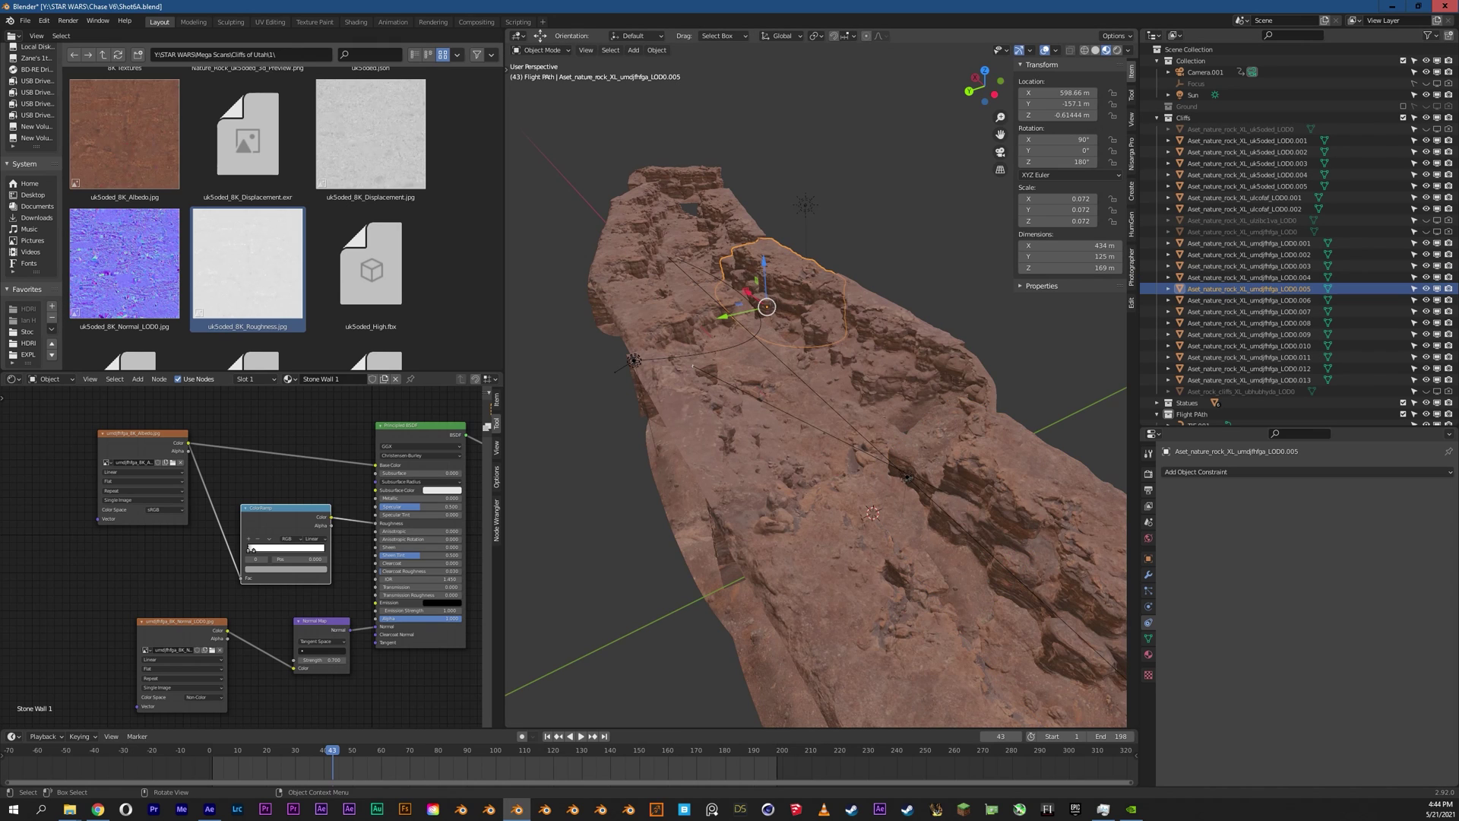
{"action": "left_click", "coordinate": [1247, 141]}
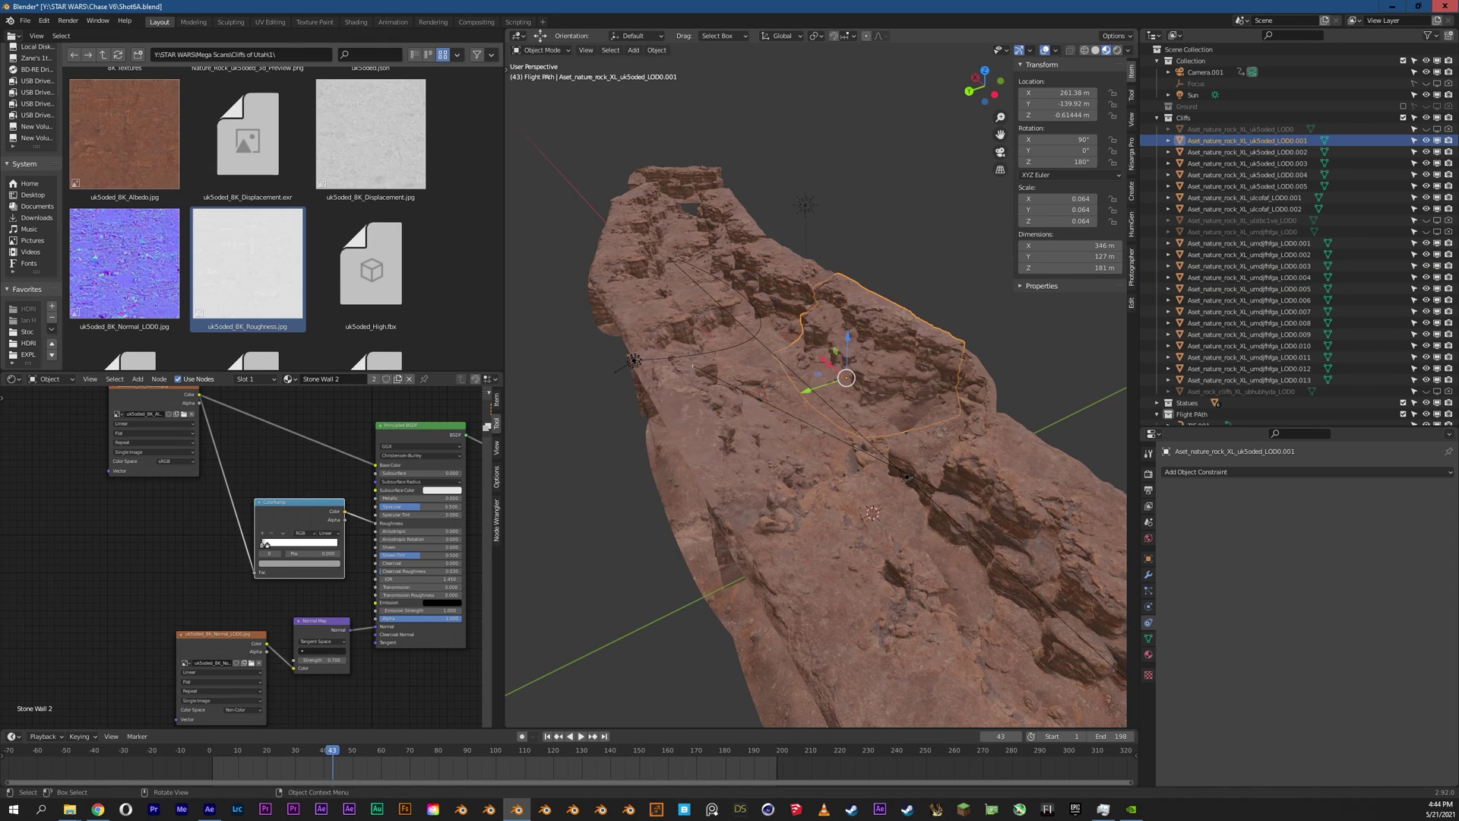
{"action": "middle_click_drag", "start_coordinate": [760, 395], "coordinate": [897, 349]}
{"action": "left_click_drag", "start_coordinate": [751, 356], "coordinate": [744, 257]}
{"action": "key", "text": "Escape"}
Step: Select the ulcofaf_LOD0.001 and ulcofaf_LOD0.002 rocks in turn, and try lifting the second one along Z
{"action": "left_click", "coordinate": [1245, 198]}
{"action": "middle_click_drag", "start_coordinate": [790, 445], "coordinate": [863, 437]}
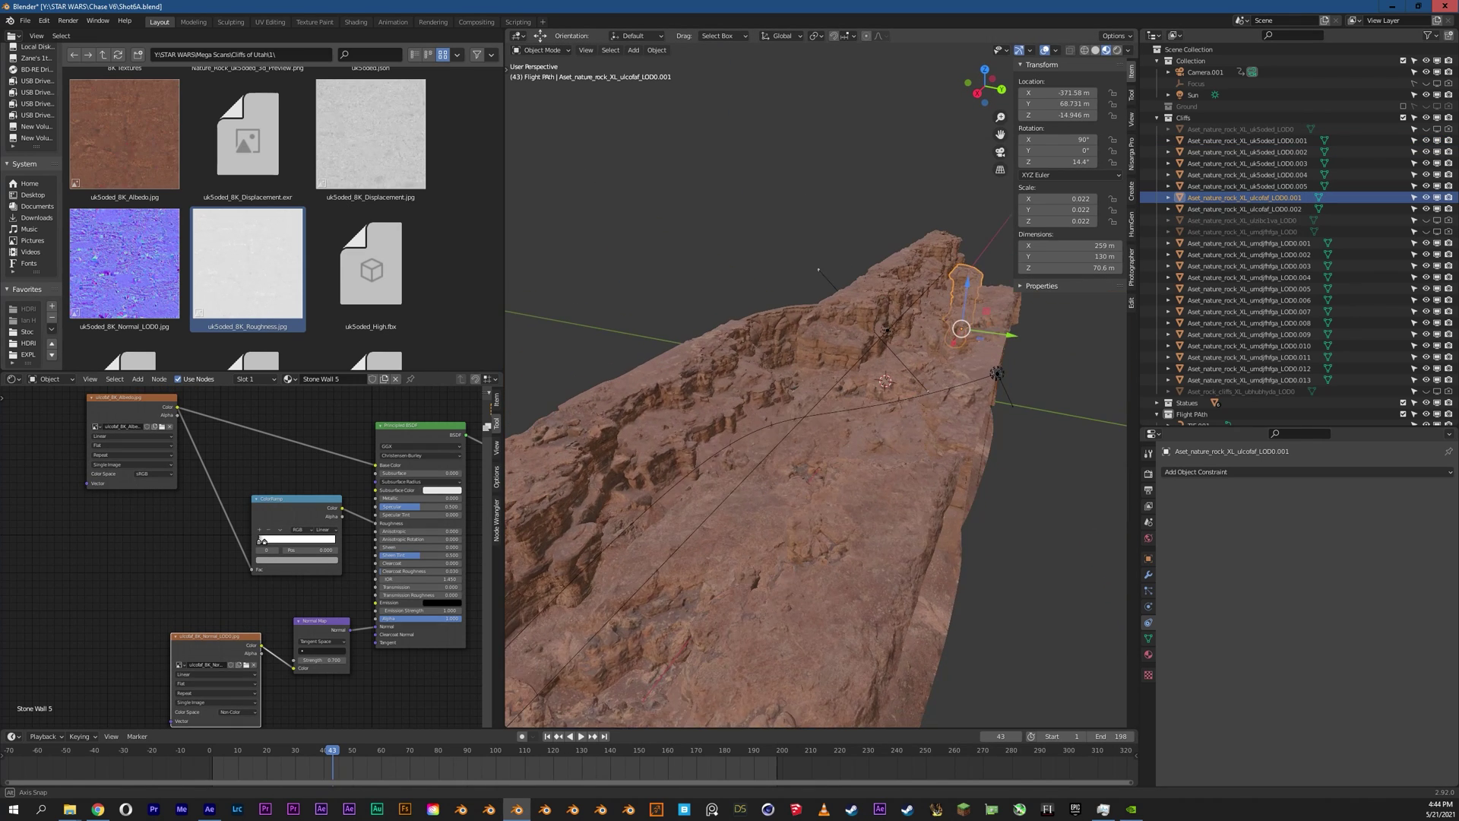
{"action": "left_click", "coordinate": [1247, 209]}
{"action": "key", "text": "g"}
{"action": "key", "text": "z"}
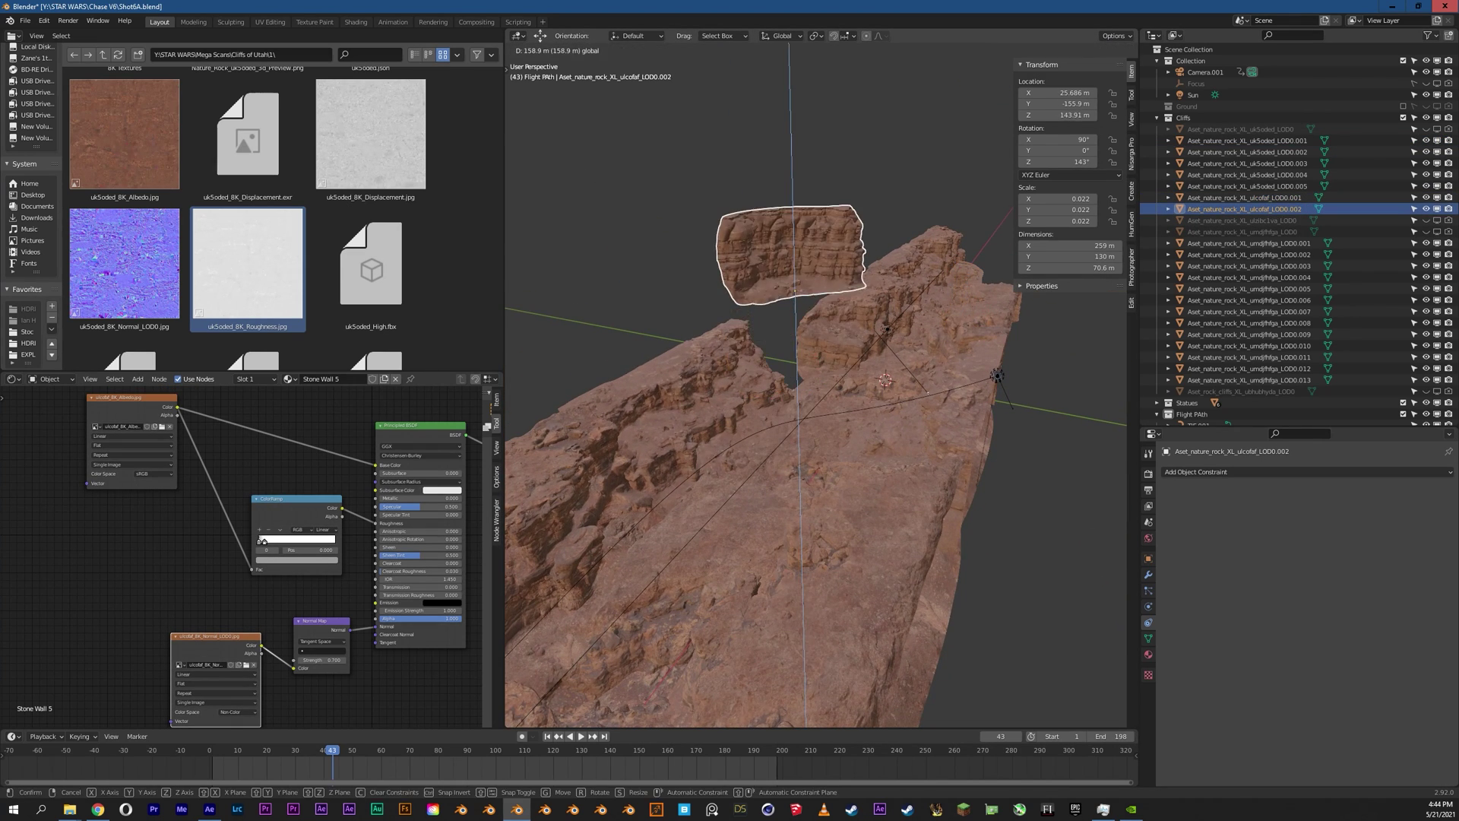
{"action": "key", "text": "Escape"}
Step: Select the umdjfhfga_LOD0.001 rock, try moving it along Z, and view the canyon along its length
{"action": "left_click", "coordinate": [1246, 243]}
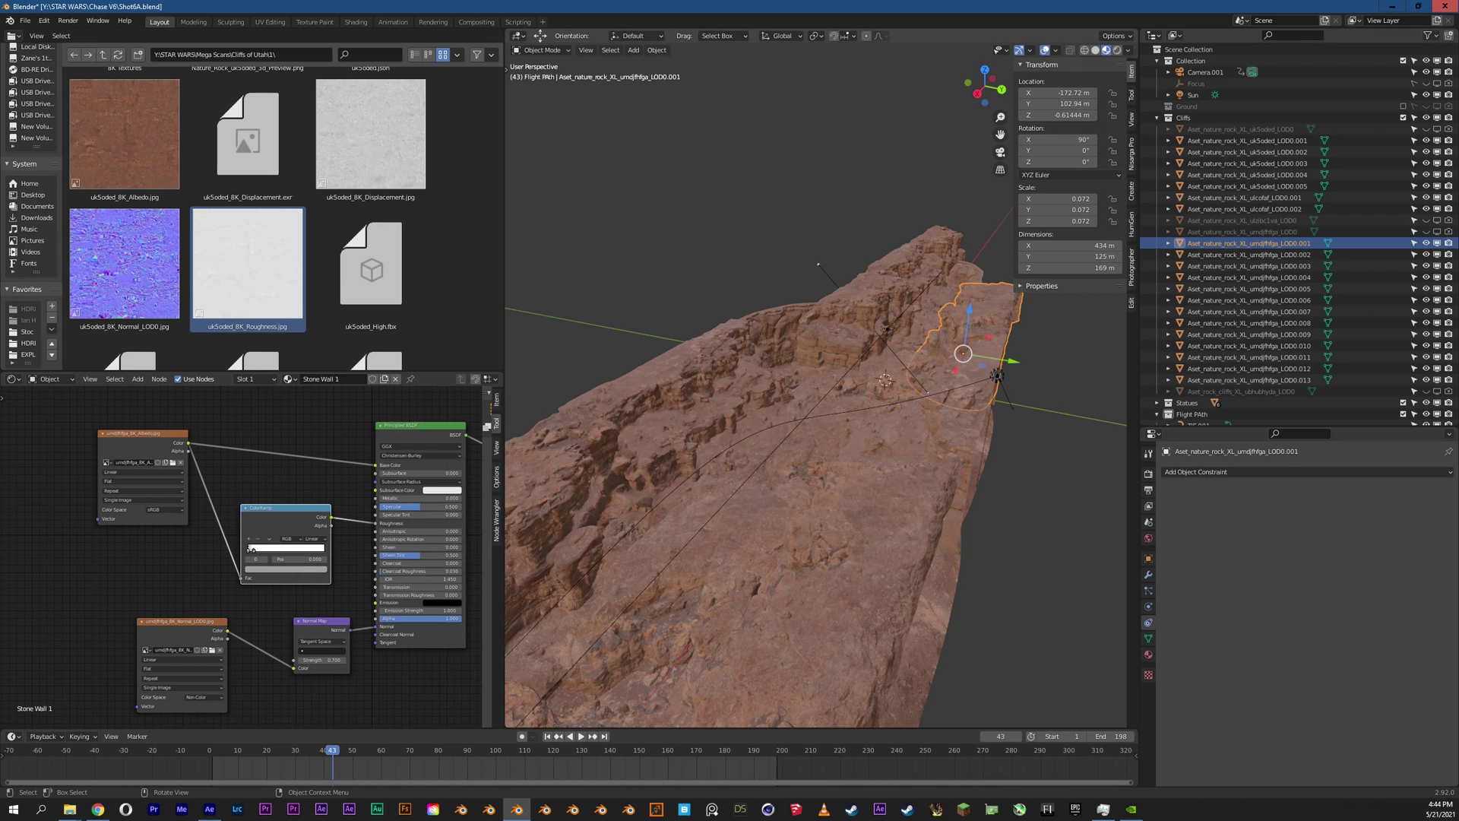
{"action": "key", "text": "g"}
{"action": "key", "text": "z"}
{"action": "key", "text": "Escape"}
{"action": "middle_click_drag", "start_coordinate": [790, 445], "coordinate": [871, 445]}
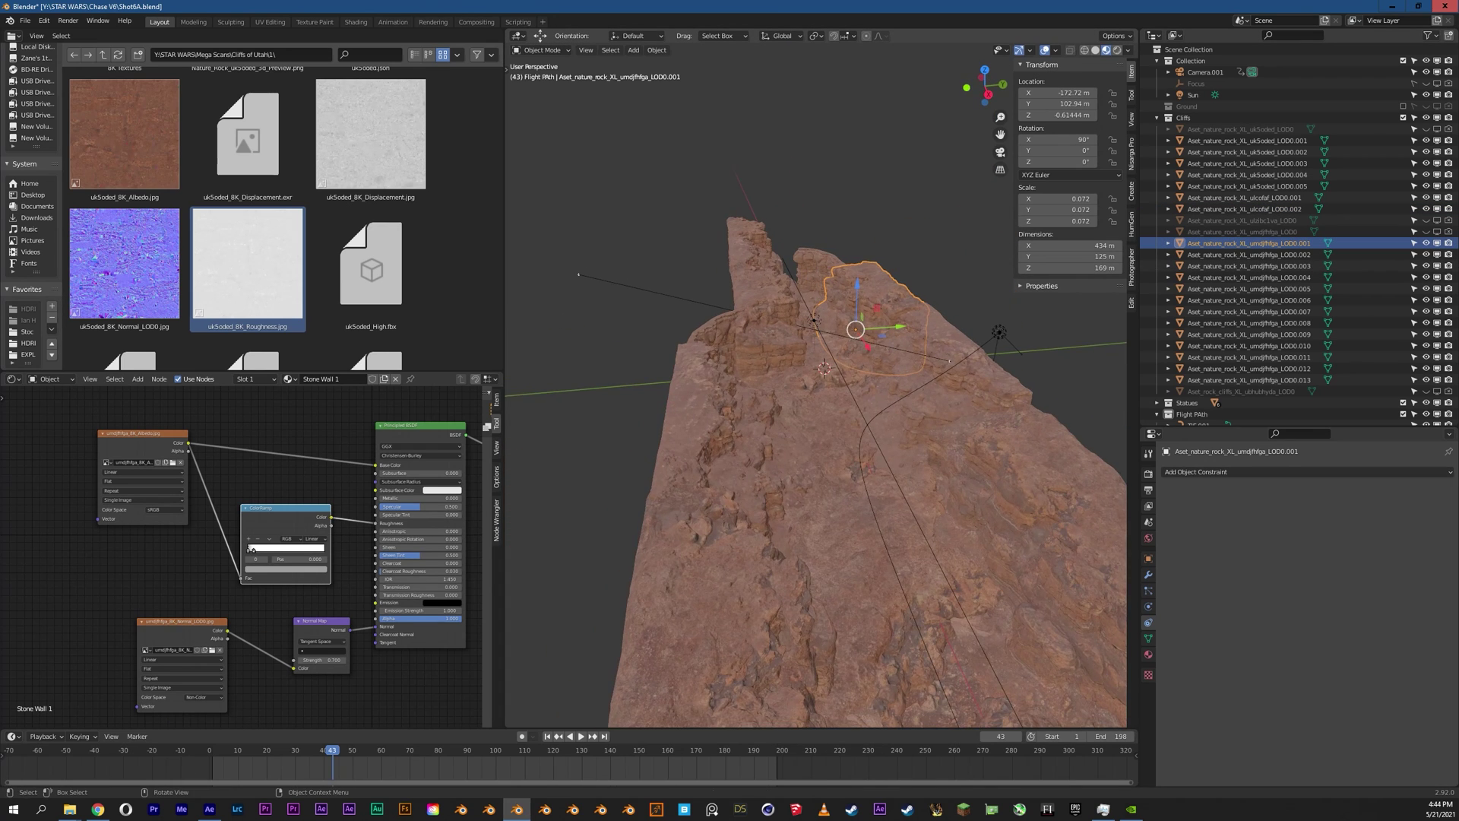
{"action": "middle_click_drag", "start_coordinate": [745, 456], "coordinate": [630, 402]}
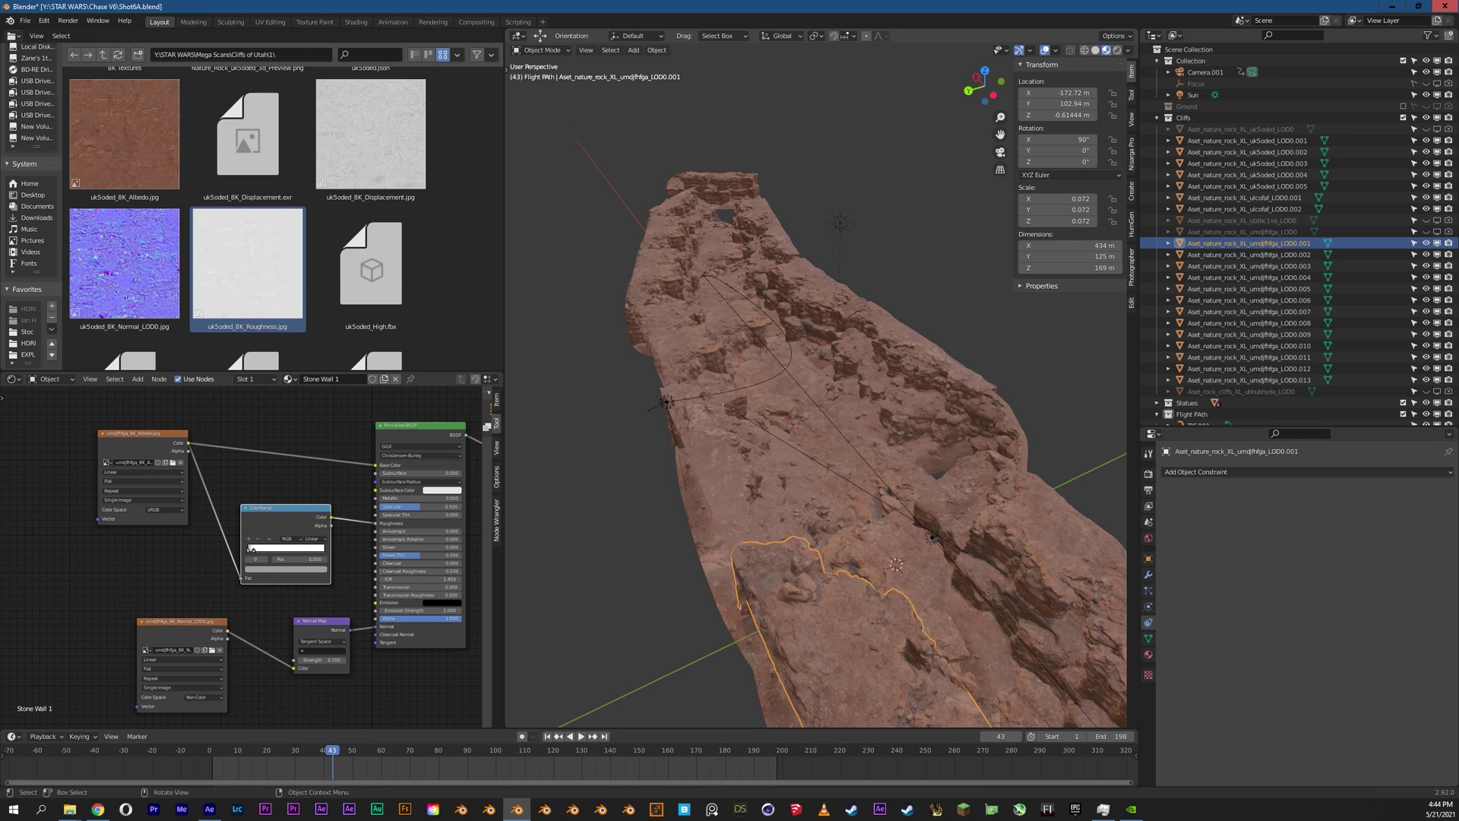
Step: Duplicate the umdjfhfga_LOD0.005 rock wall as a regular copy, place it above and outside the canyon, and delete the copy
{"action": "left_click", "coordinate": [822, 315]}
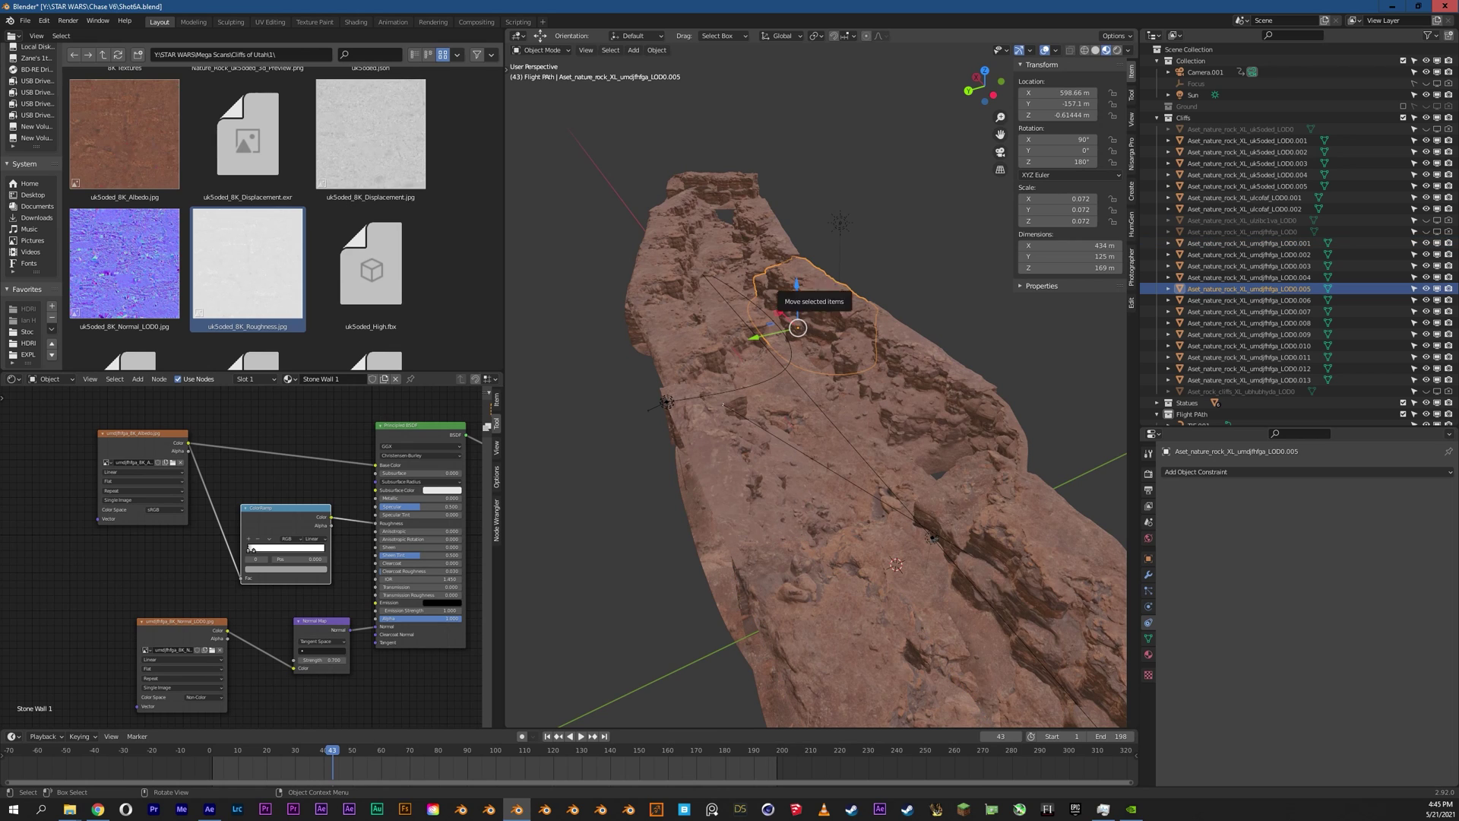
{"action": "middle_click_drag", "start_coordinate": [780, 284], "coordinate": [794, 288]}
{"action": "key", "text": "shift+d"}
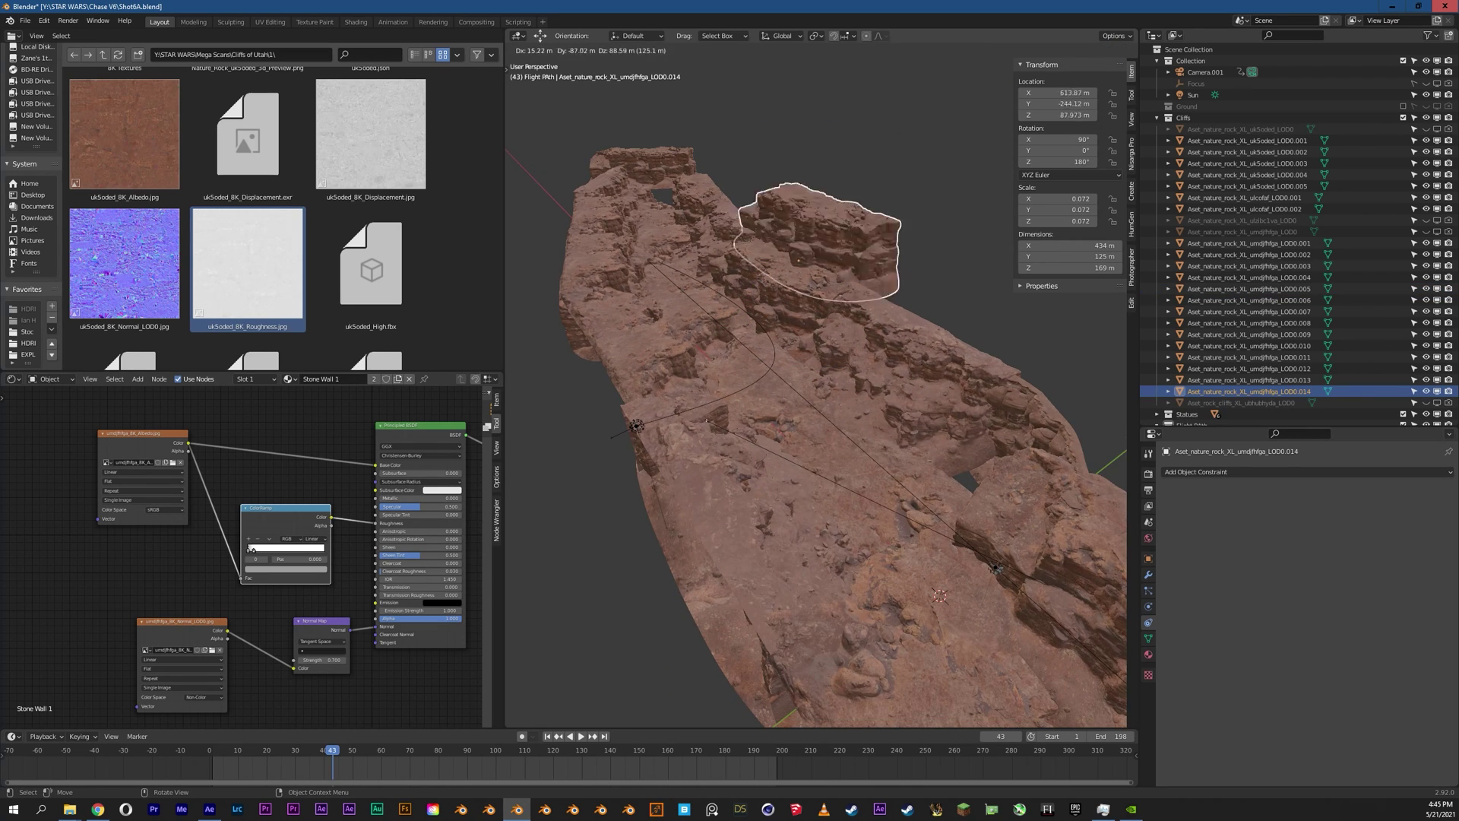
{"action": "left_click", "coordinate": [706, 420]}
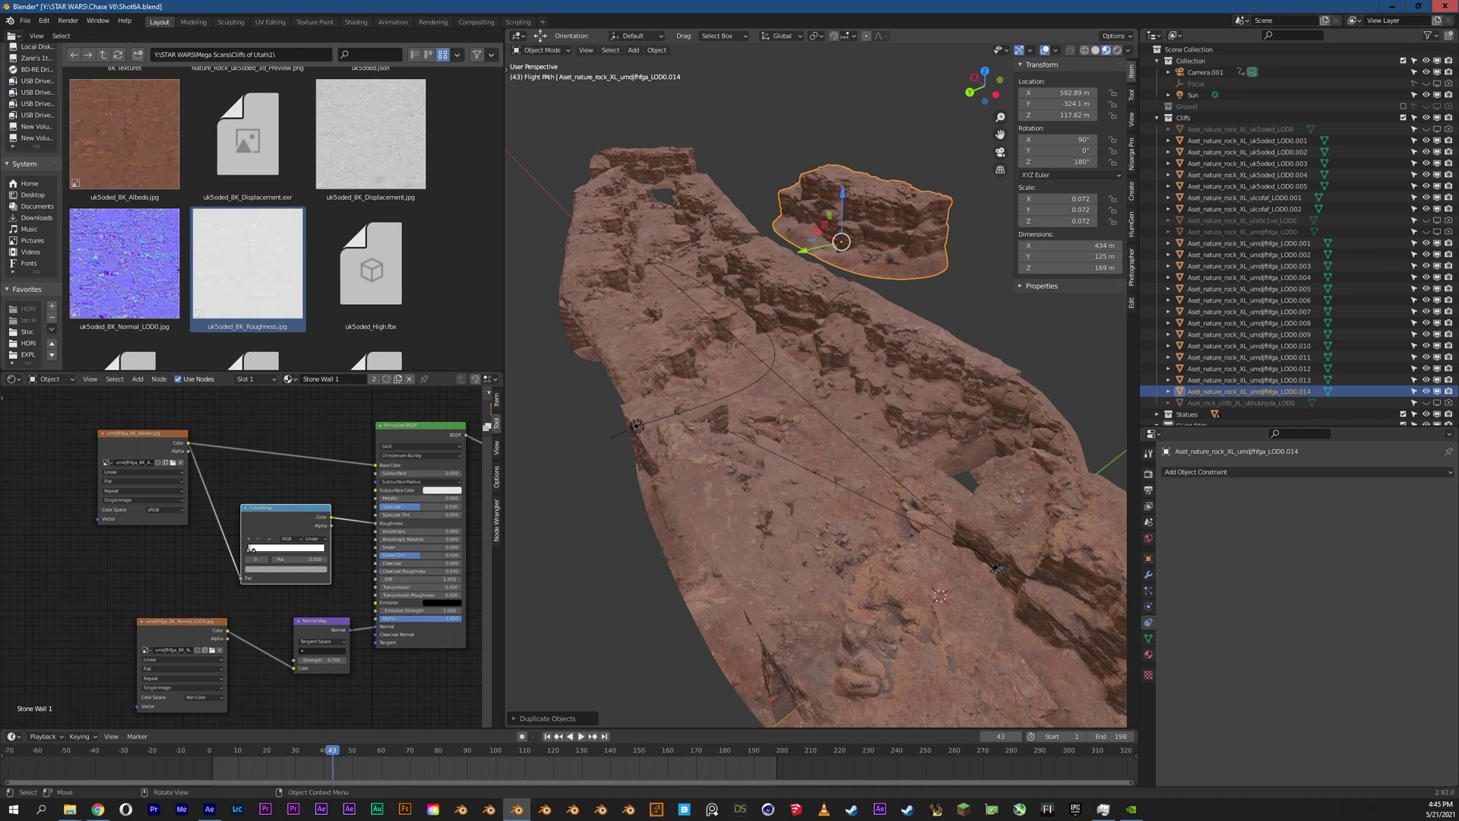
{"action": "key", "text": "x"}
{"action": "left_click", "coordinate": [741, 299]}
Step: Make a linked duplicate of the umdjfhfga_LOD0.005 rock wall, inspect it above the canyon, and delete it
{"action": "left_click", "coordinate": [744, 296]}
{"action": "middle_click_drag", "start_coordinate": [744, 296], "coordinate": [794, 281]}
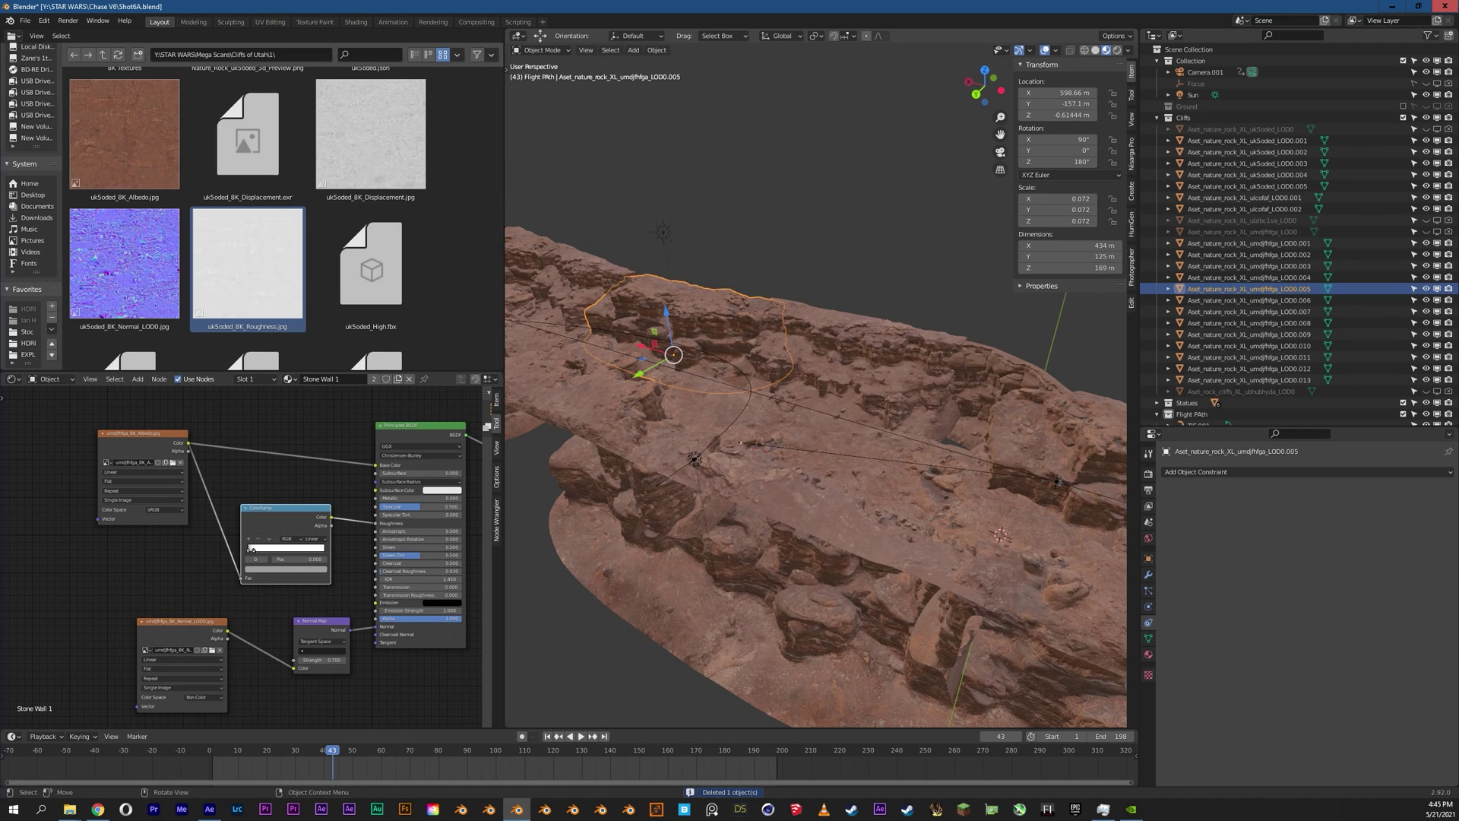
{"action": "key", "text": "shift+d"}
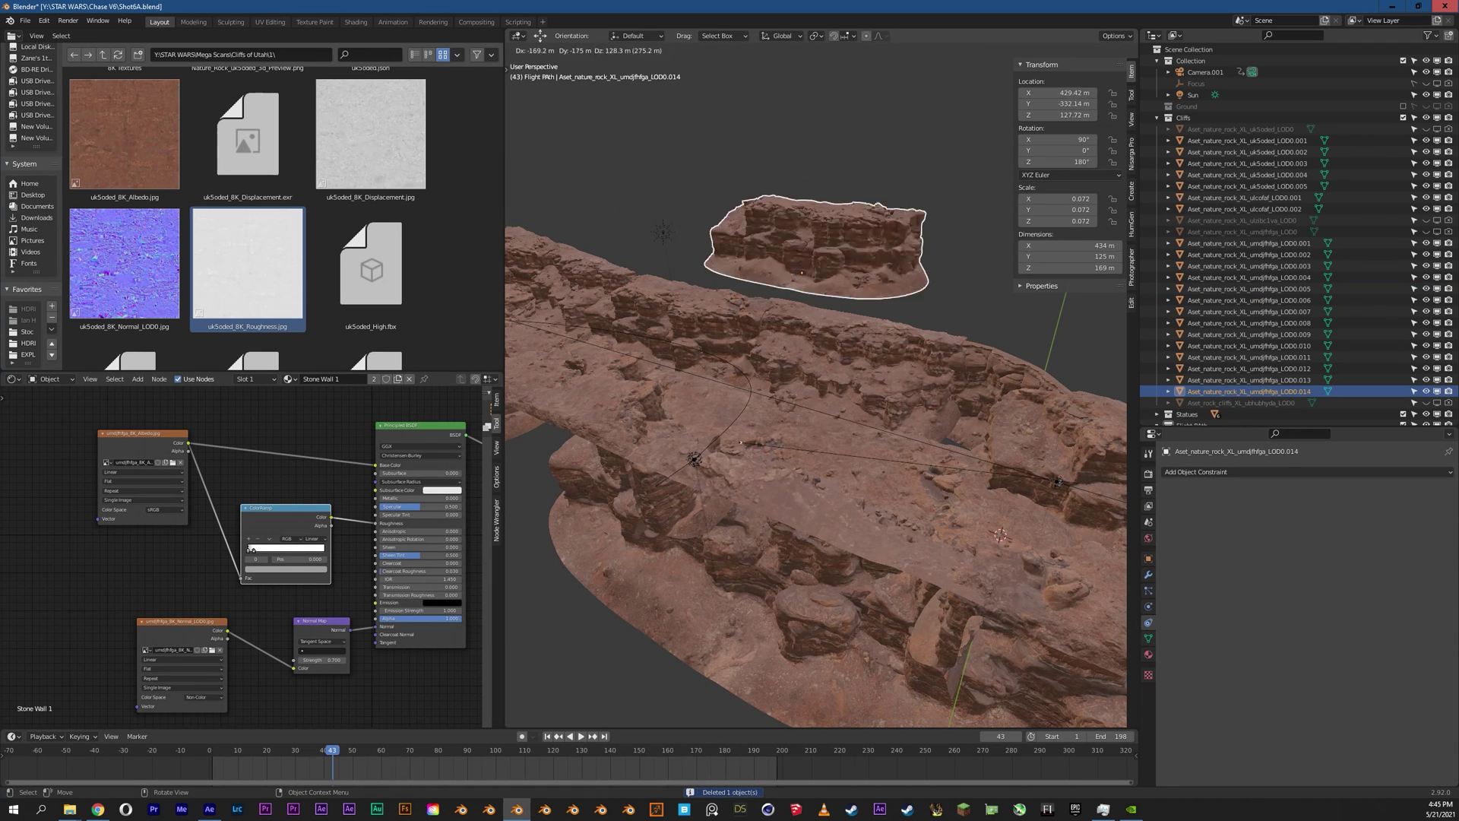
{"action": "key", "text": "Return"}
{"action": "middle_click_drag", "start_coordinate": [798, 304], "coordinate": [920, 314]}
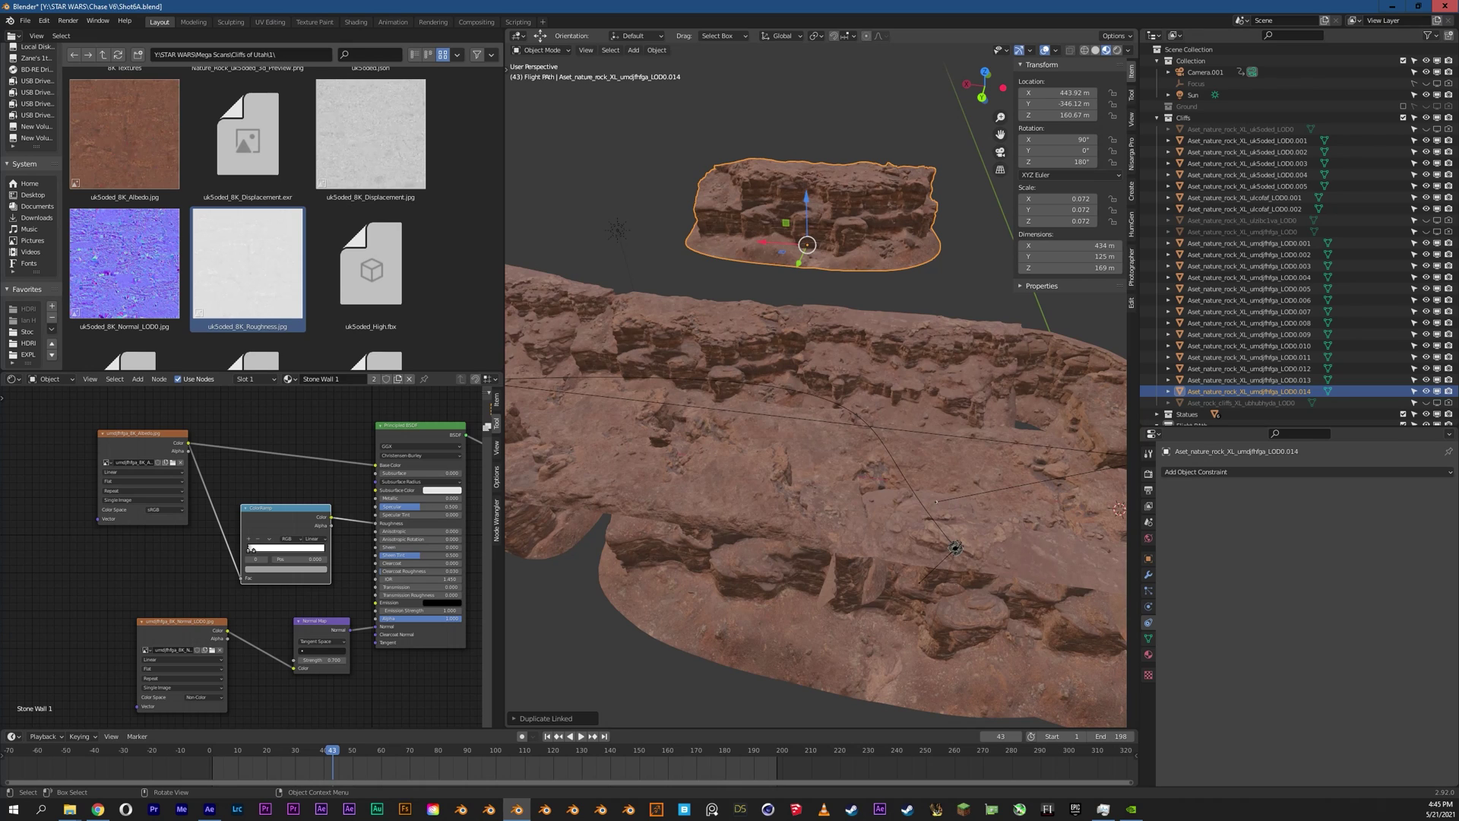
{"action": "middle_click_drag", "start_coordinate": [956, 547], "coordinate": [946, 551]}
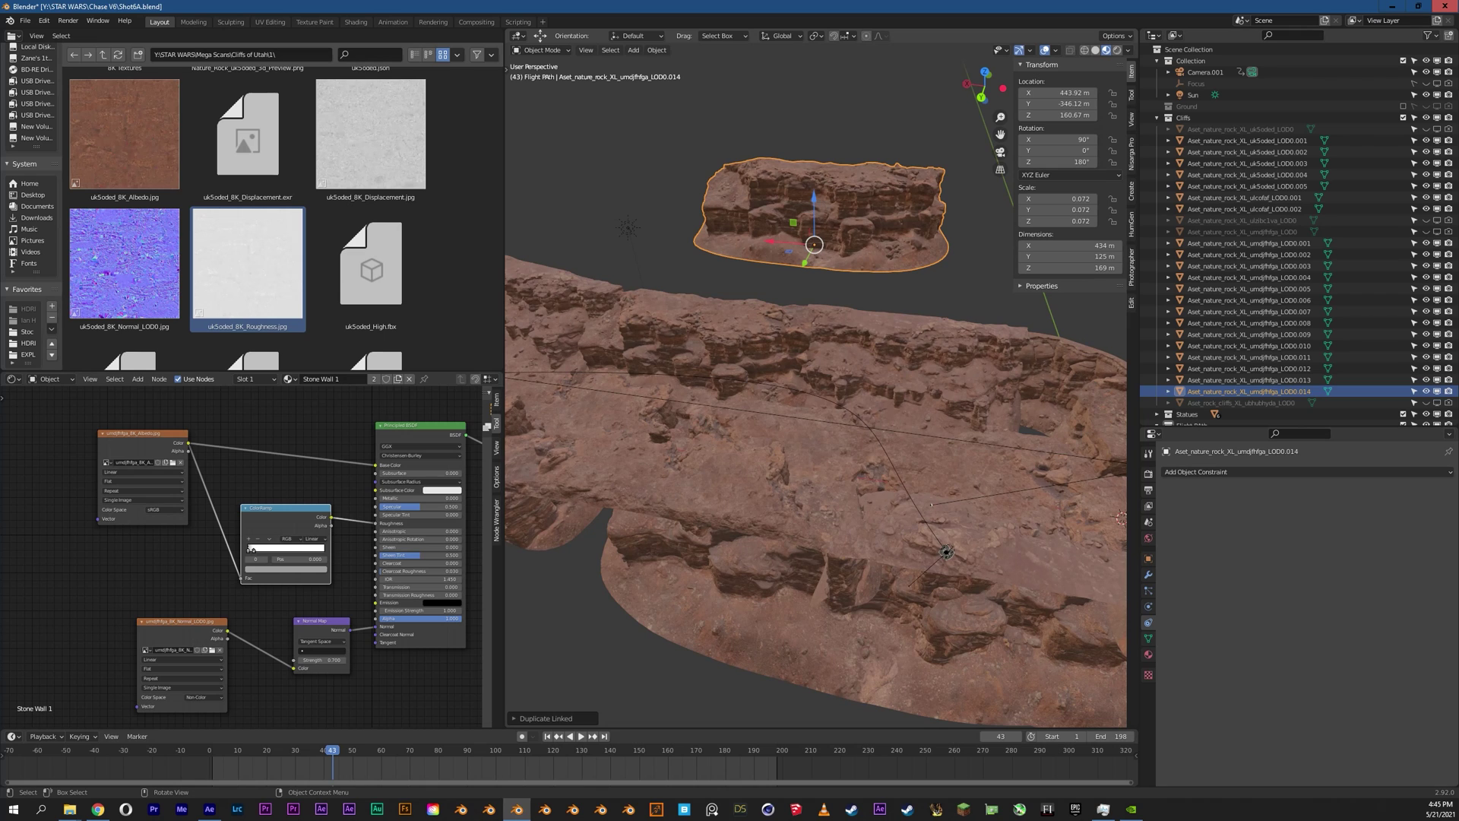
{"action": "middle_click_drag", "start_coordinate": [817, 243], "coordinate": [695, 255]}
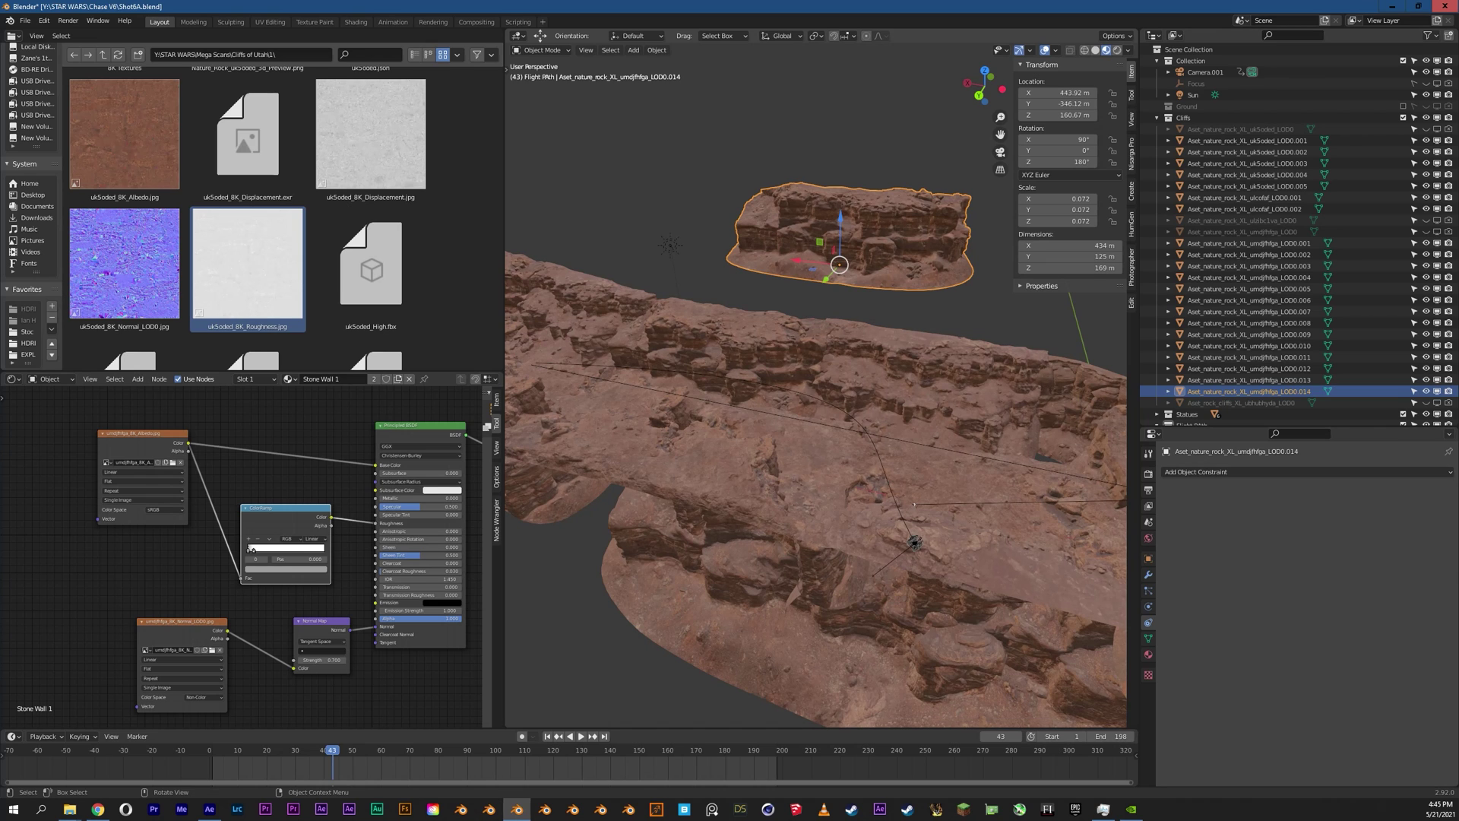
{"action": "key", "text": "x"}
{"action": "left_click", "coordinate": [797, 198]}
{"action": "middle_click_drag", "start_coordinate": [763, 460], "coordinate": [824, 486]}
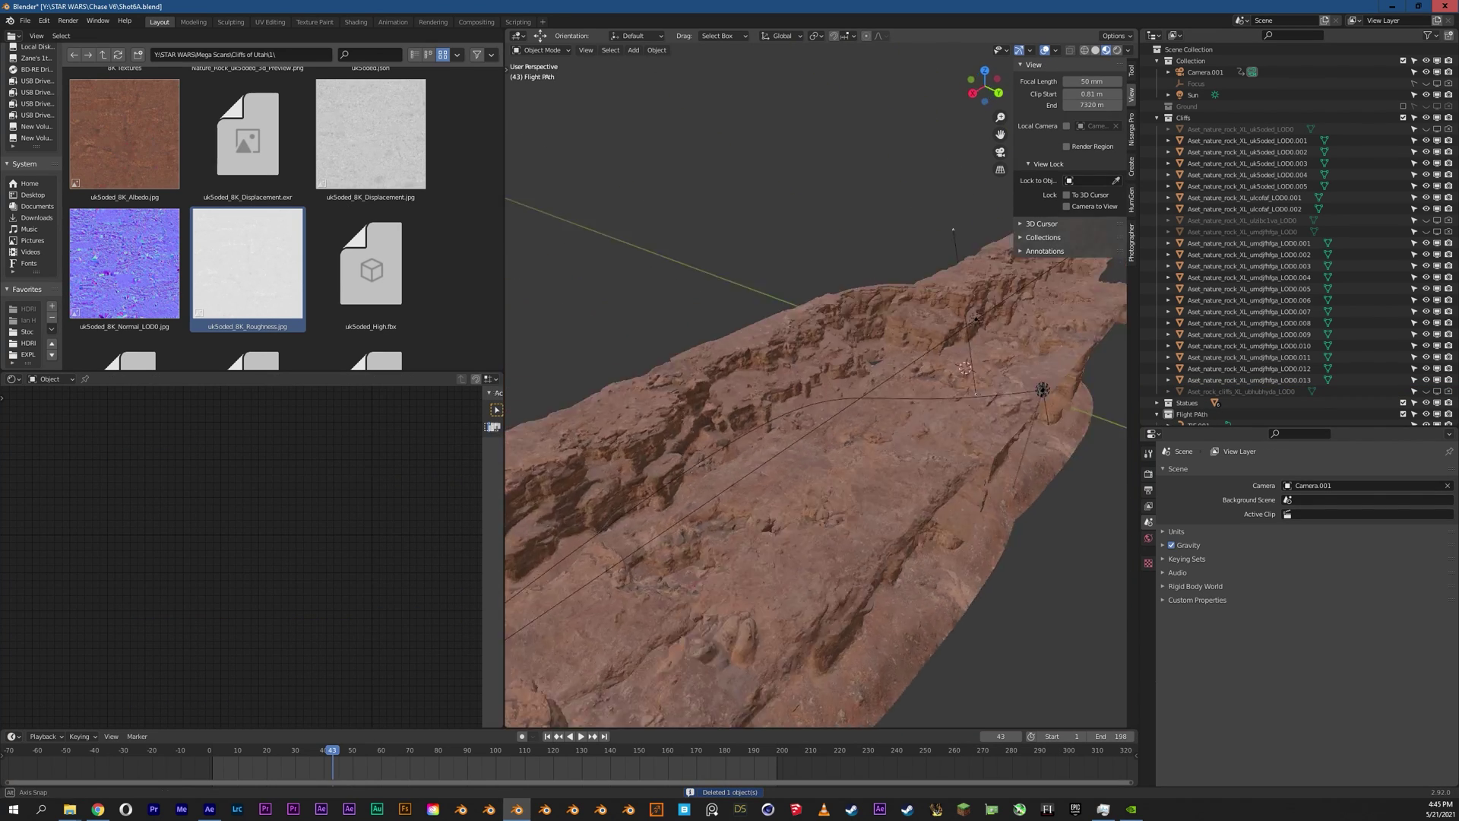
Step: Play the shot through the camera up to frame 73, and inspect the canyon from outside the camera view
{"action": "middle_click_drag", "start_coordinate": [817, 388], "coordinate": [851, 380]}
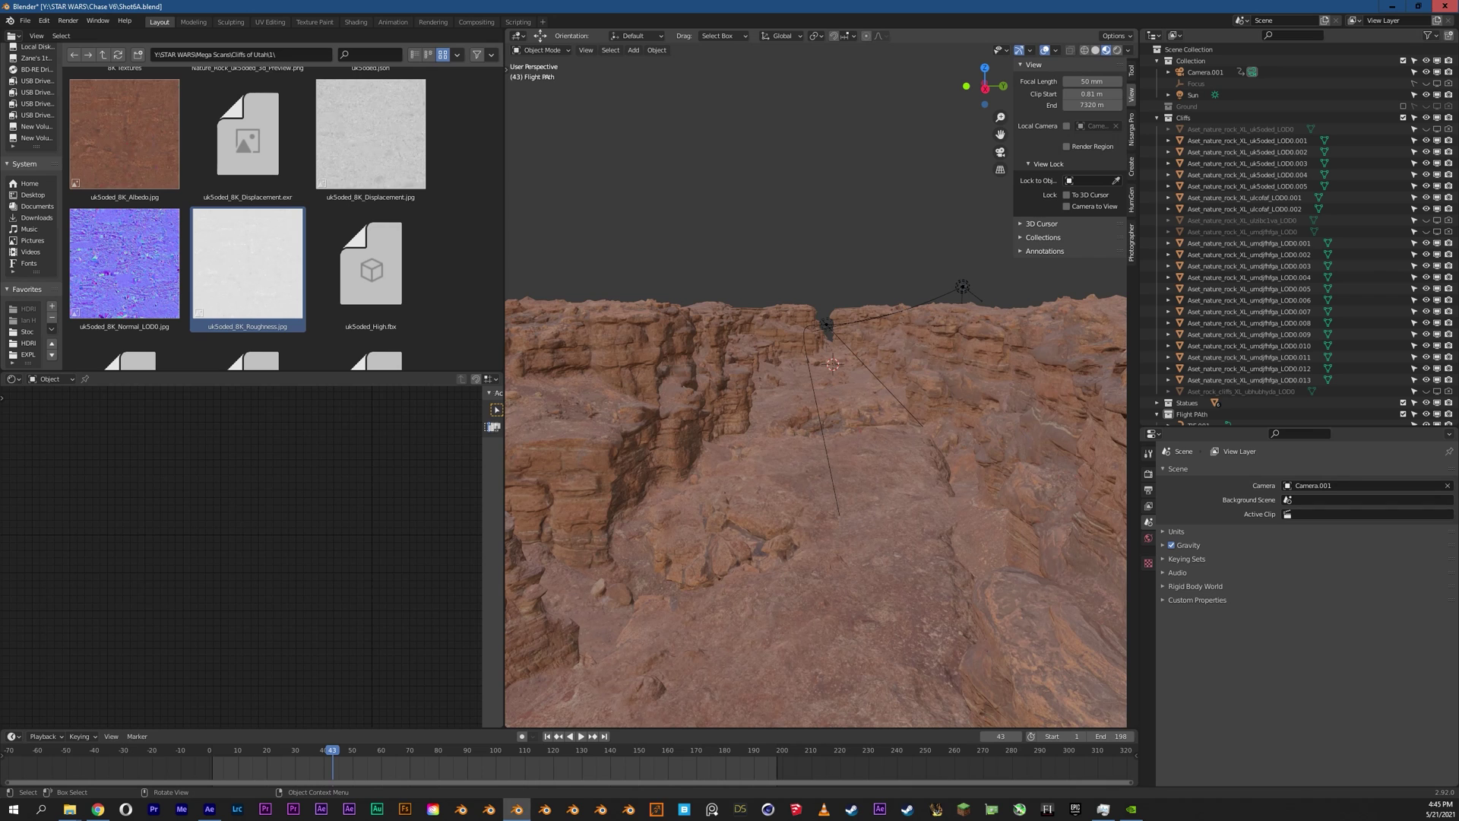
{"action": "middle_click_drag", "start_coordinate": [817, 380], "coordinate": [882, 380]}
{"action": "key", "text": "KP_0"}
{"action": "key", "text": "space"}
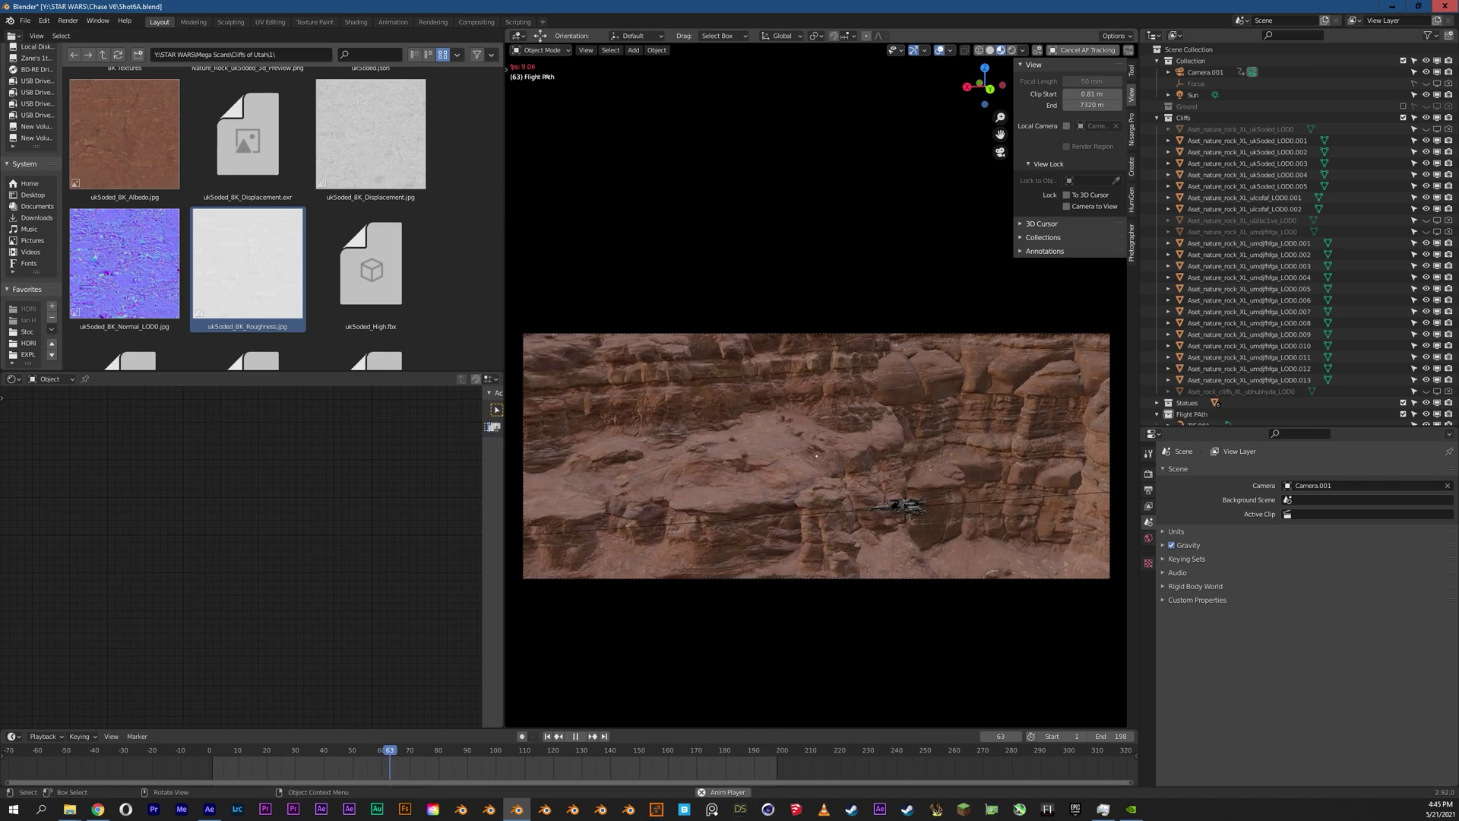
{"action": "key", "text": "space"}
{"action": "middle_click_drag", "start_coordinate": [817, 380], "coordinate": [844, 388]}
{"action": "middle_click_drag", "start_coordinate": [768, 440], "coordinate": [825, 433]}
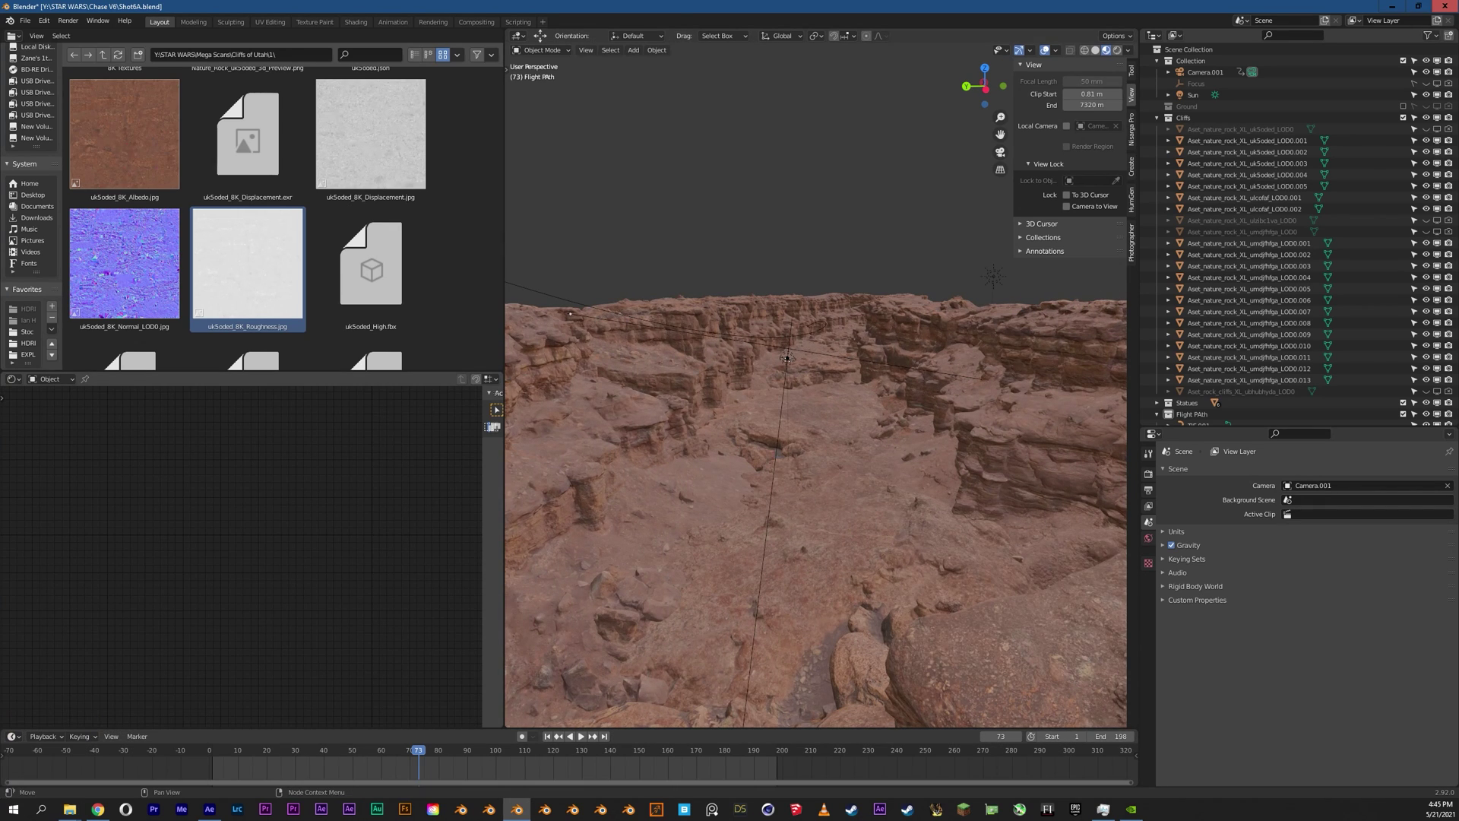
{"action": "middle_click_drag", "start_coordinate": [760, 433], "coordinate": [760, 458]}
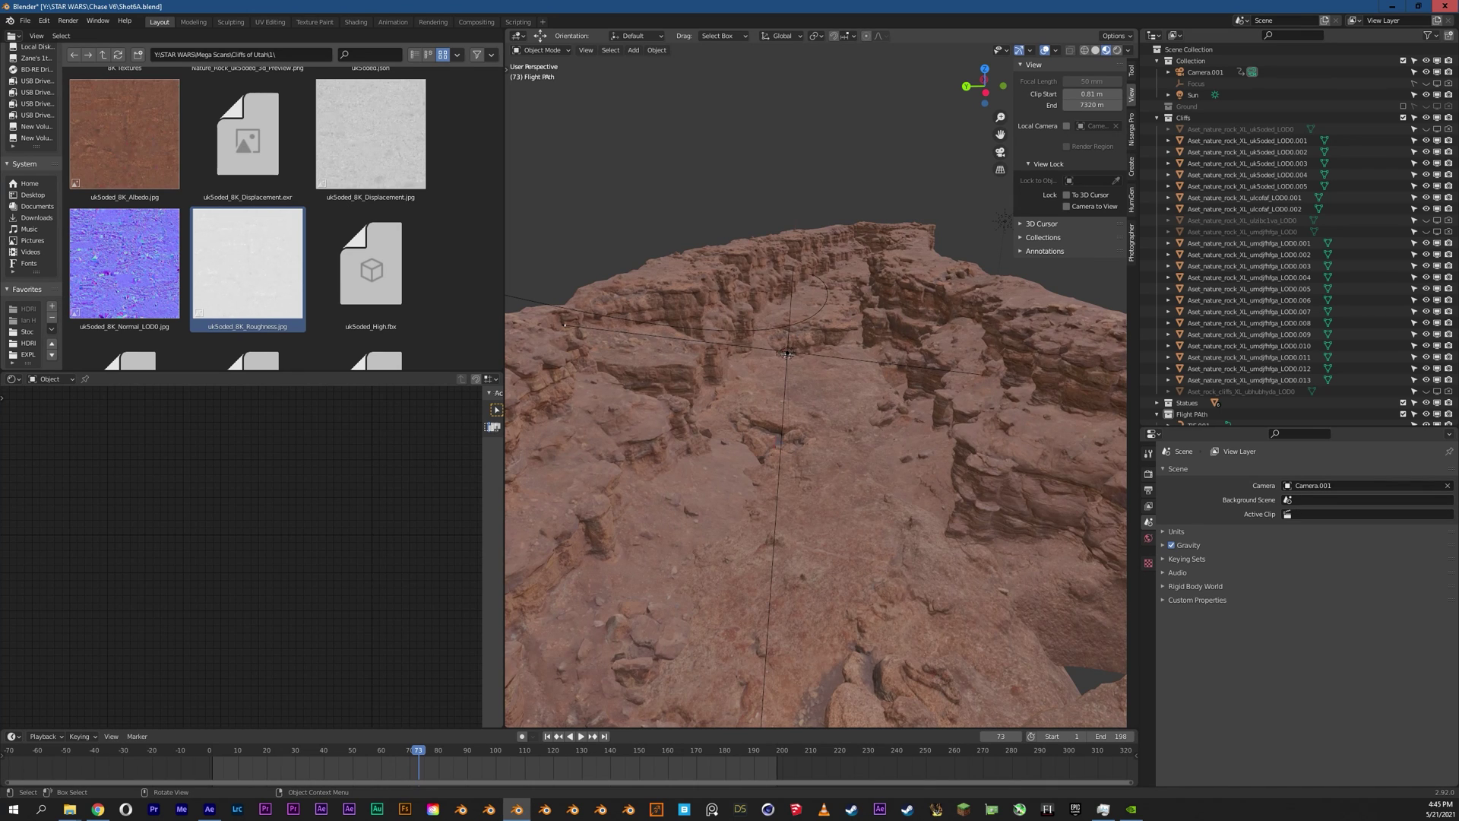
Step: Save the Shot6A.blend scene and view the canyon from a higher angle
{"action": "middle_click_drag", "start_coordinate": [760, 434], "coordinate": [783, 448]}
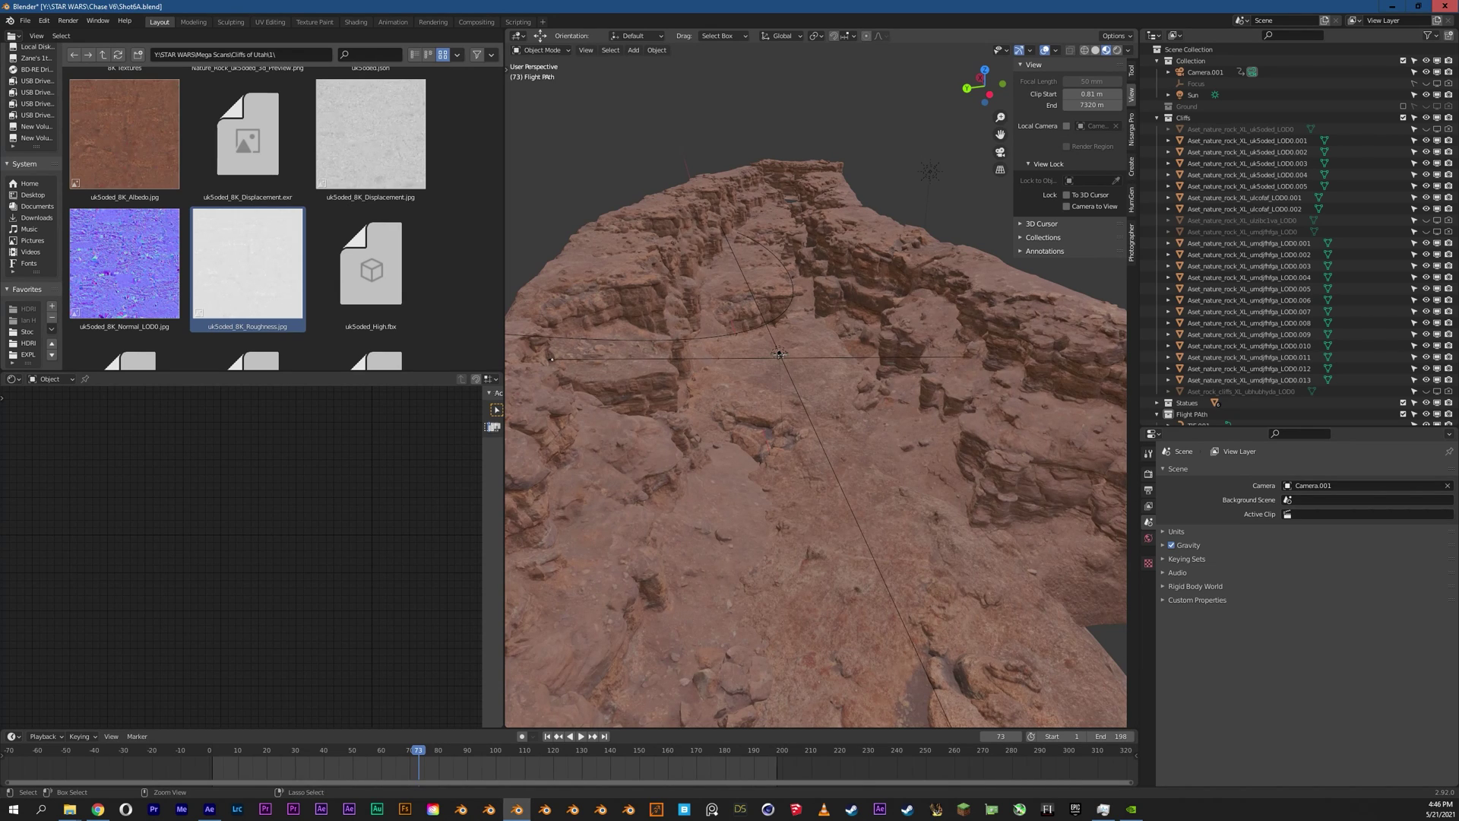
{"action": "key", "text": "ctrl+s"}
{"action": "middle_click_drag", "start_coordinate": [779, 456], "coordinate": [725, 420]}
{"action": "middle_click_drag", "start_coordinate": [798, 342], "coordinate": [803, 337]}
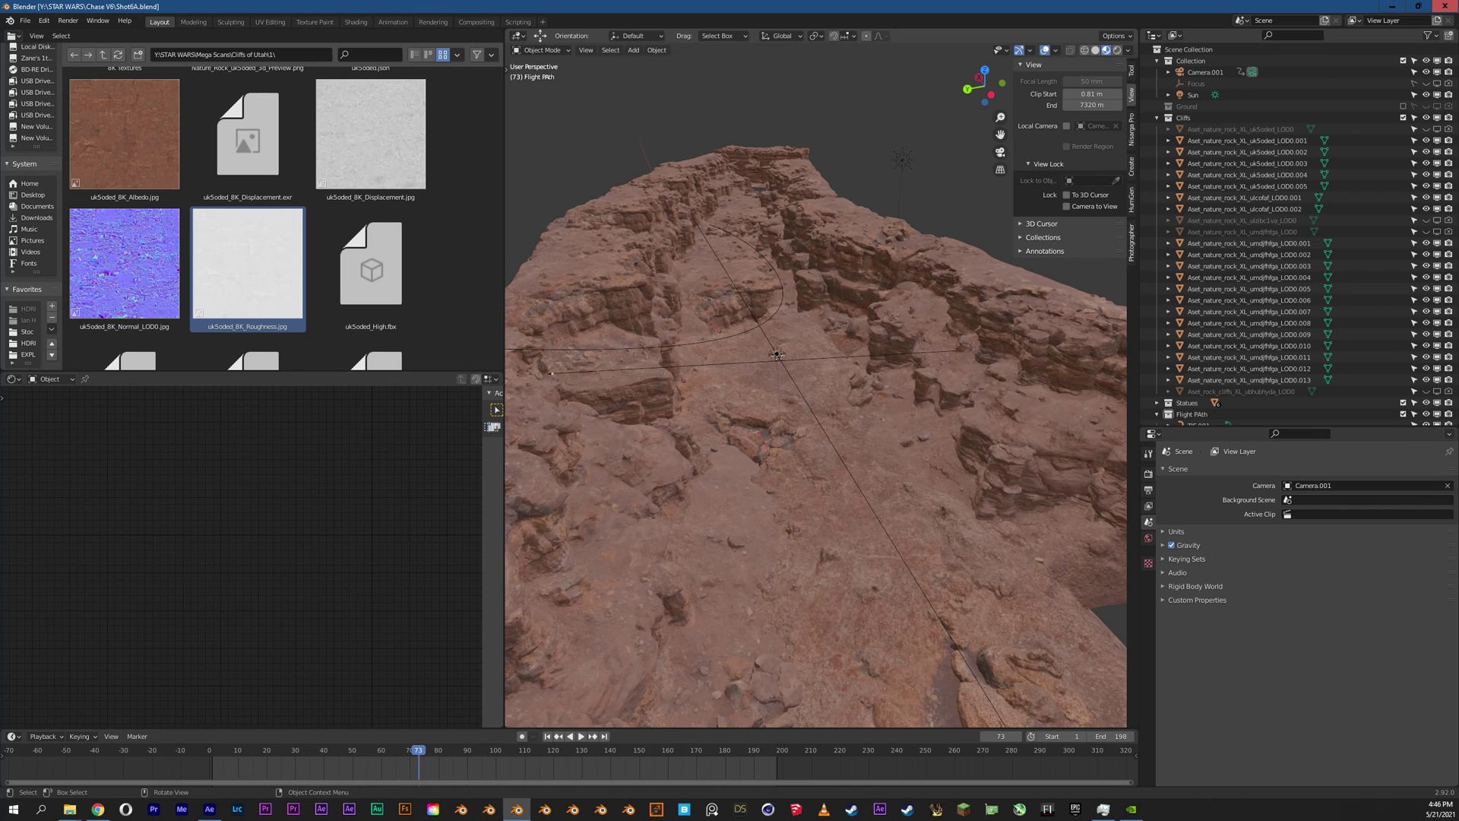
Step: Select the umdjfhfga_LOD0.005 rock wall, look over its Stone Wall 1 material nodes, and play the shot through the camera to frame 94
{"action": "left_click", "coordinate": [859, 285]}
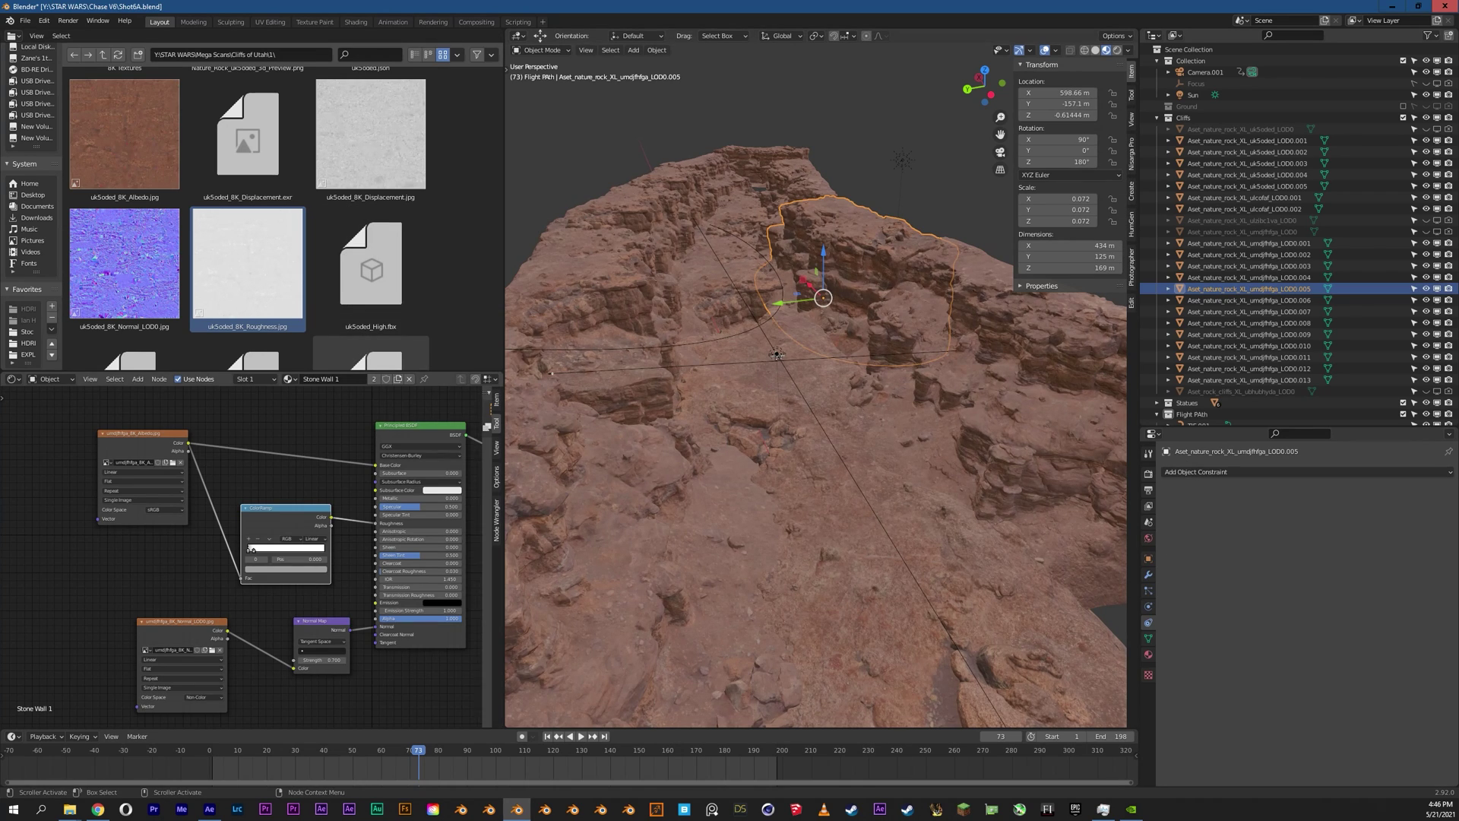
{"action": "mouse_move", "coordinate": [242, 556]}
{"action": "middle_mouse_down"}
{"action": "mouse_move", "coordinate": [301, 529]}
{"action": "mouse_move", "coordinate": [239, 549]}
{"action": "middle_mouse_up"}
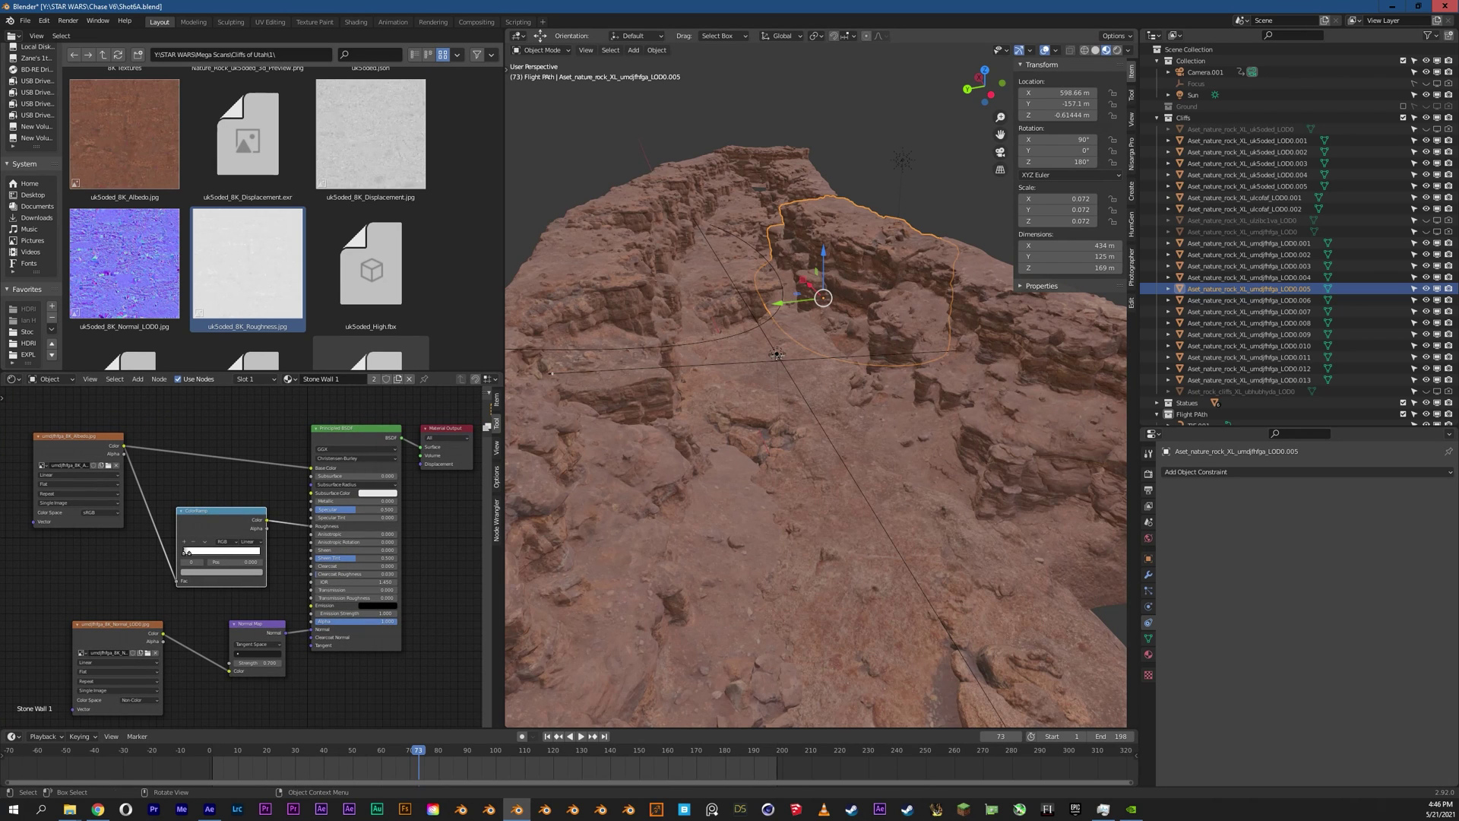
{"action": "key", "text": "KP_0"}
{"action": "key", "text": "space"}
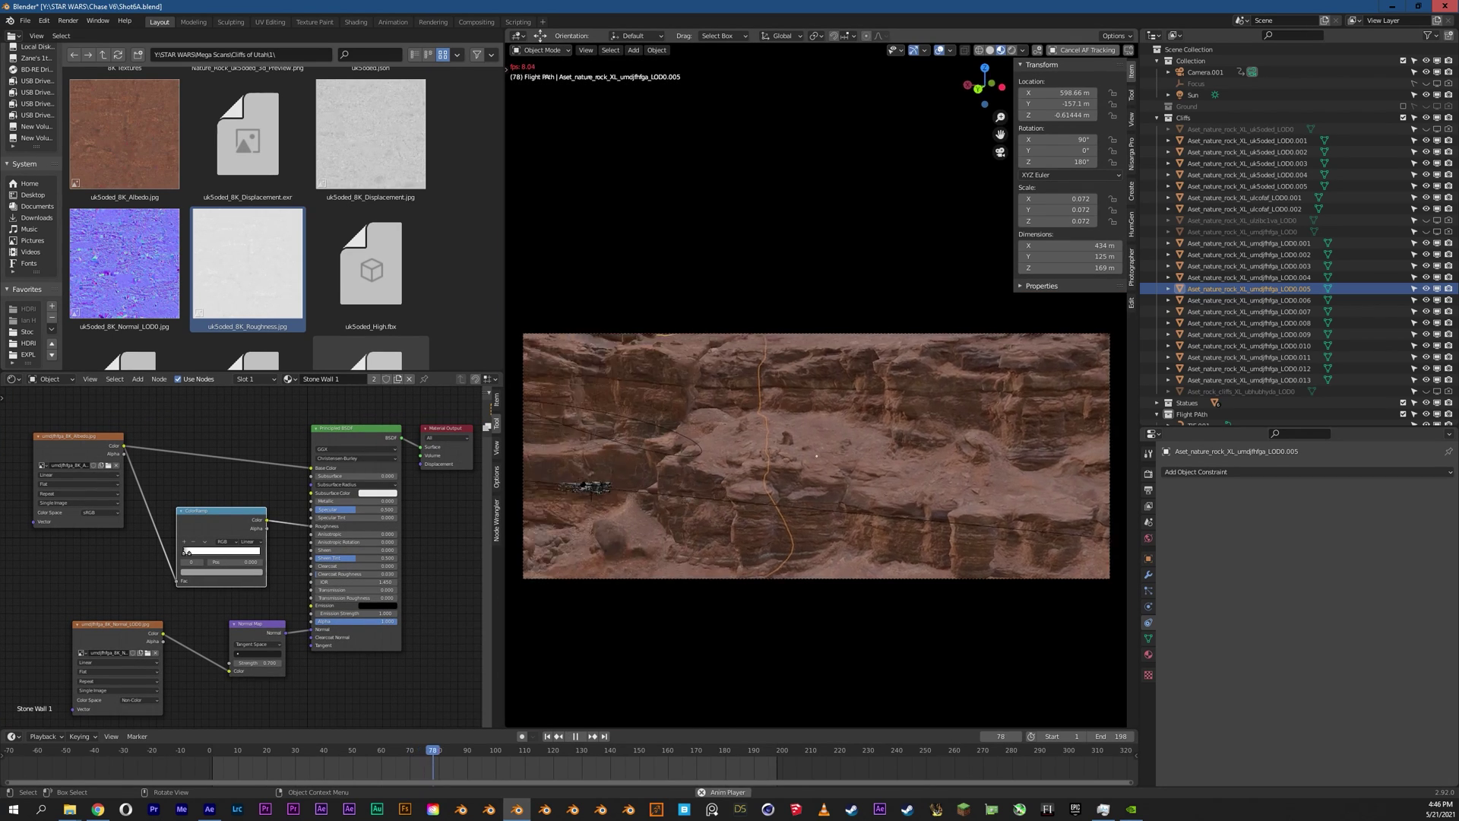
{"action": "key", "text": "space"}
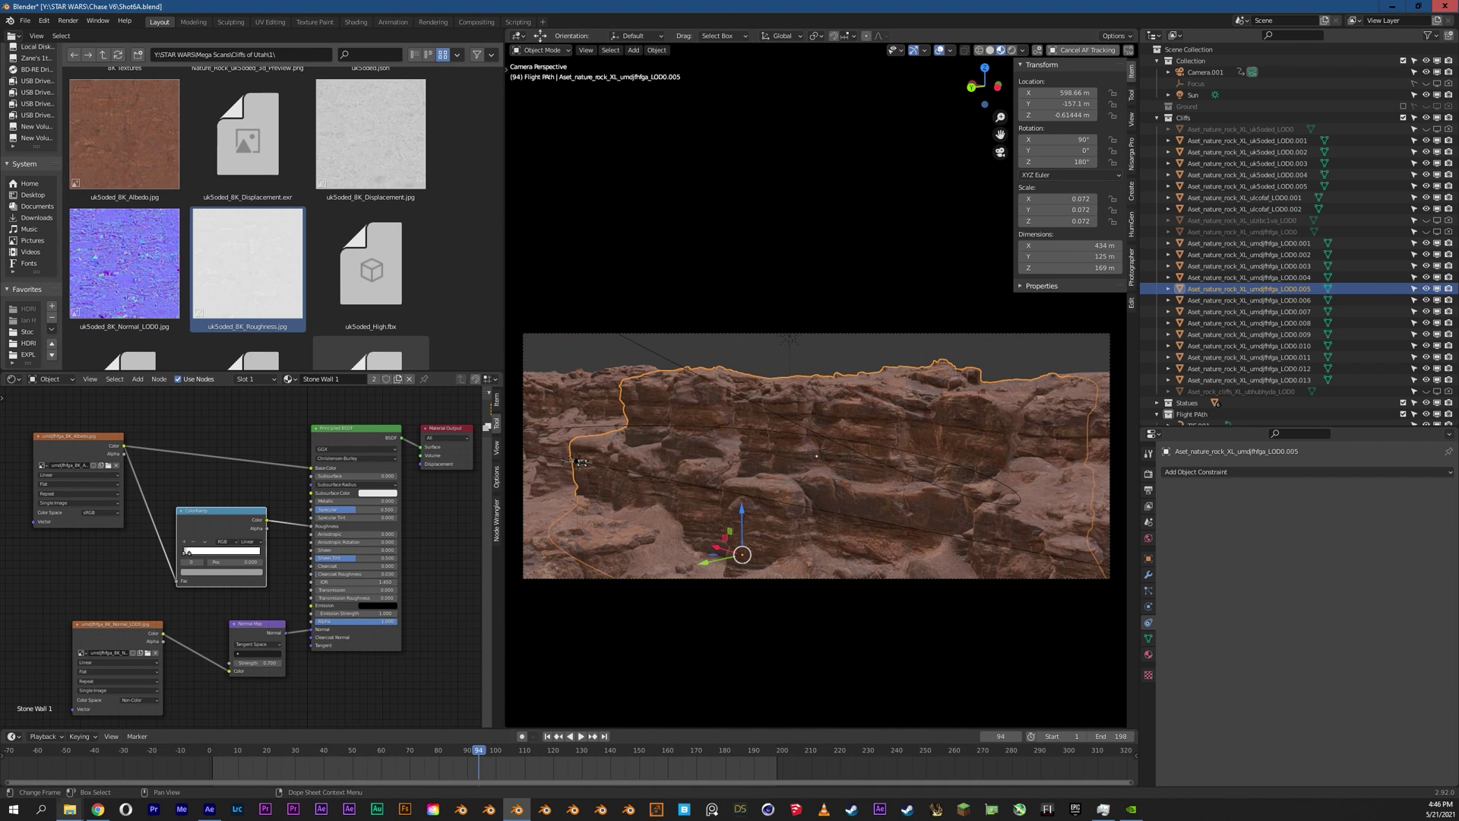
Step: Switch to the Star Wars: Relic Part 1 video in the browser and replay the canyon chase shot from about 1:31
{"action": "left_click", "coordinate": [97, 811]}
{"action": "left_click", "coordinate": [68, 15]}
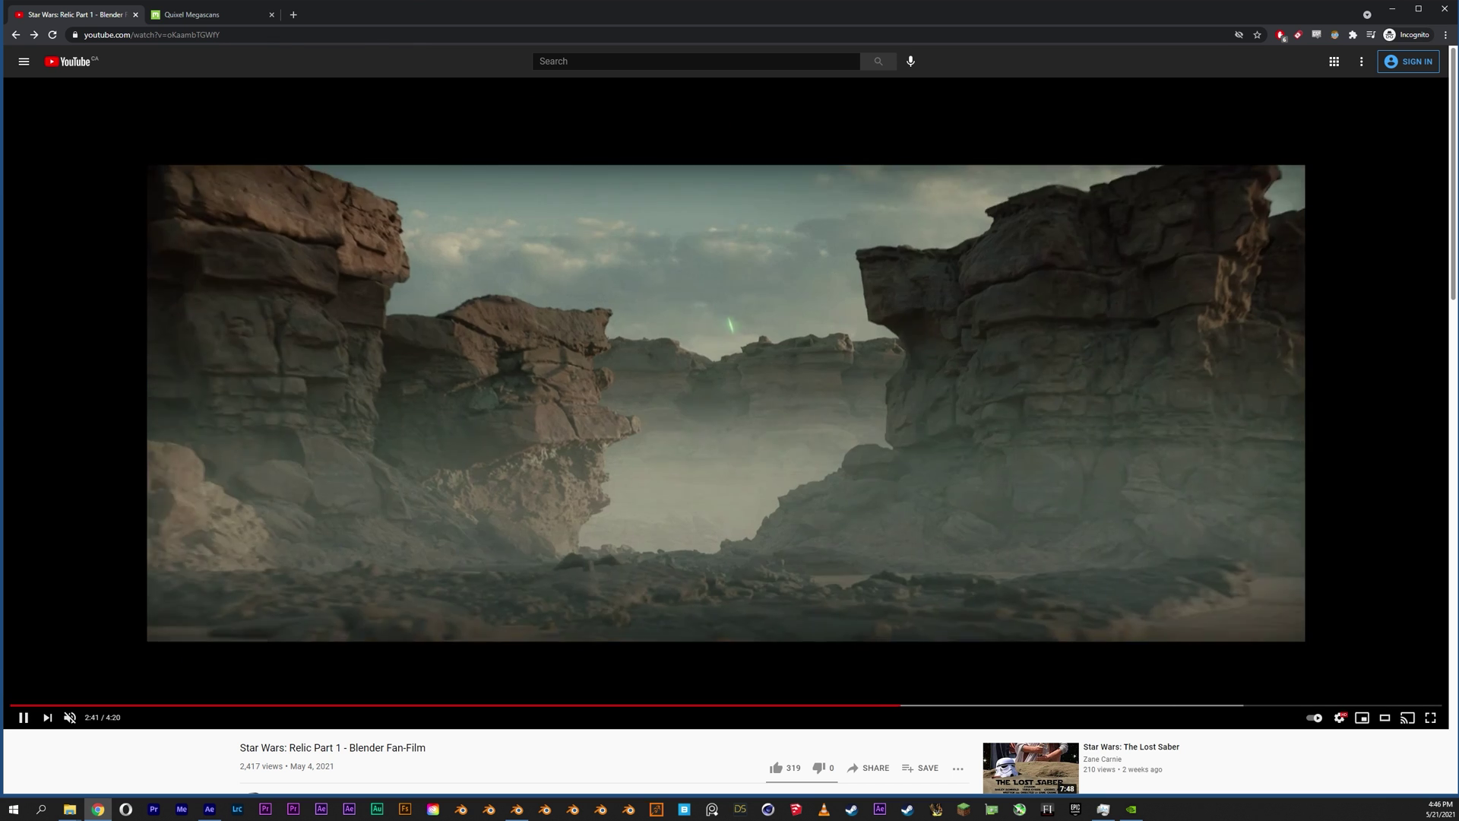
{"action": "key", "text": "space"}
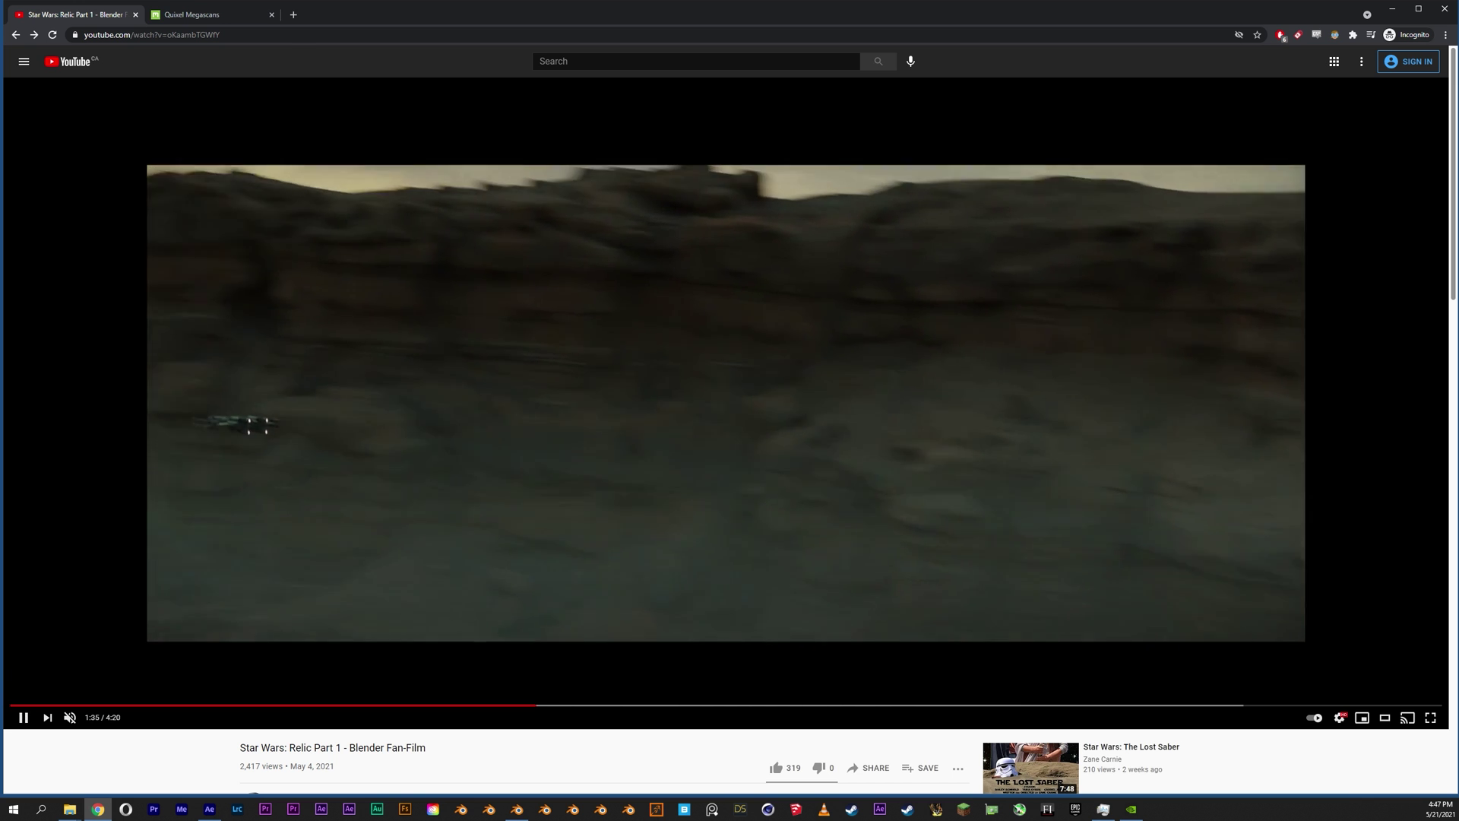
{"action": "key", "text": "space"}
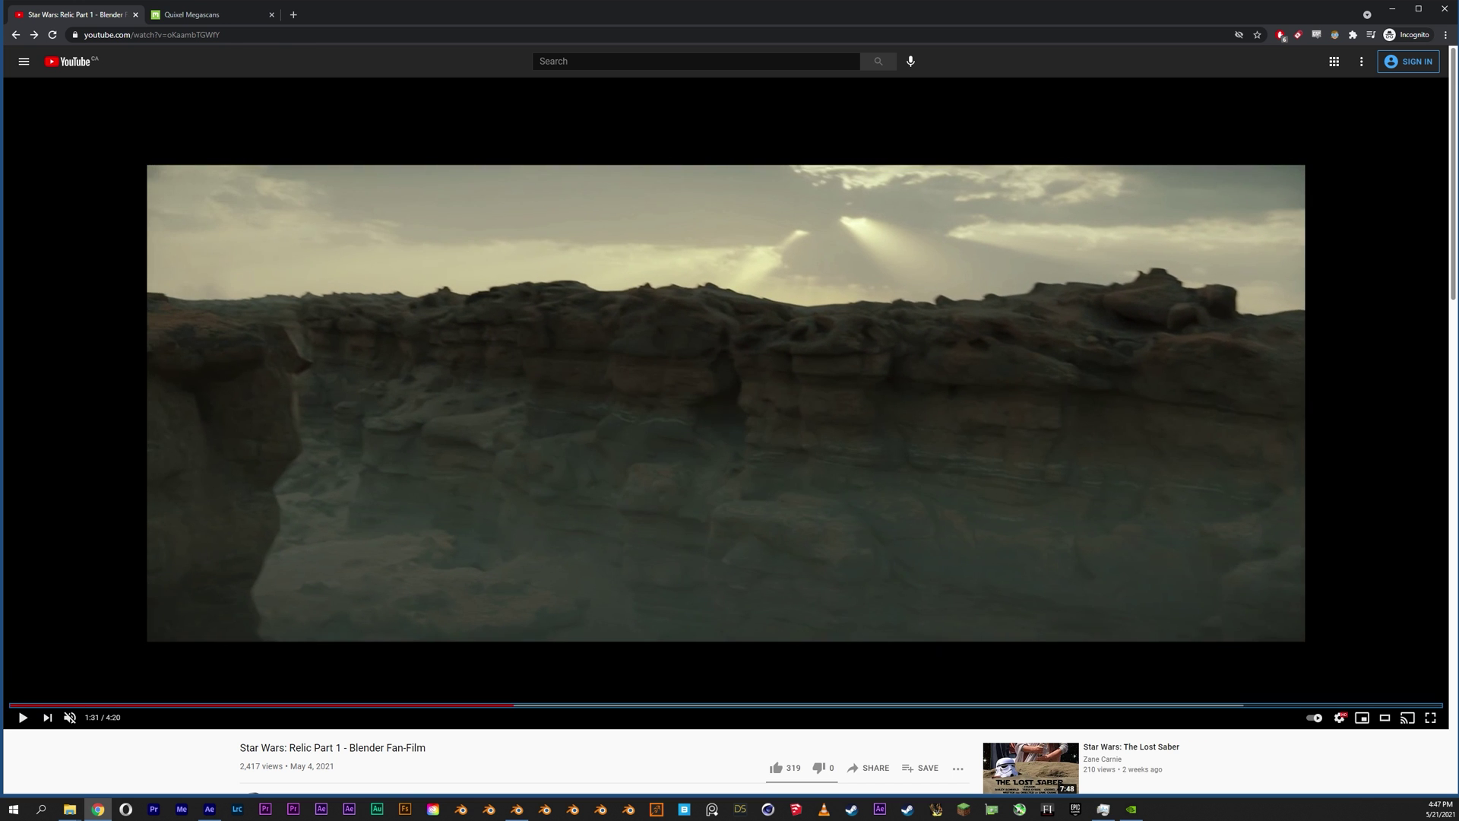
{"action": "key", "text": "Left"}
{"action": "key", "text": "space"}
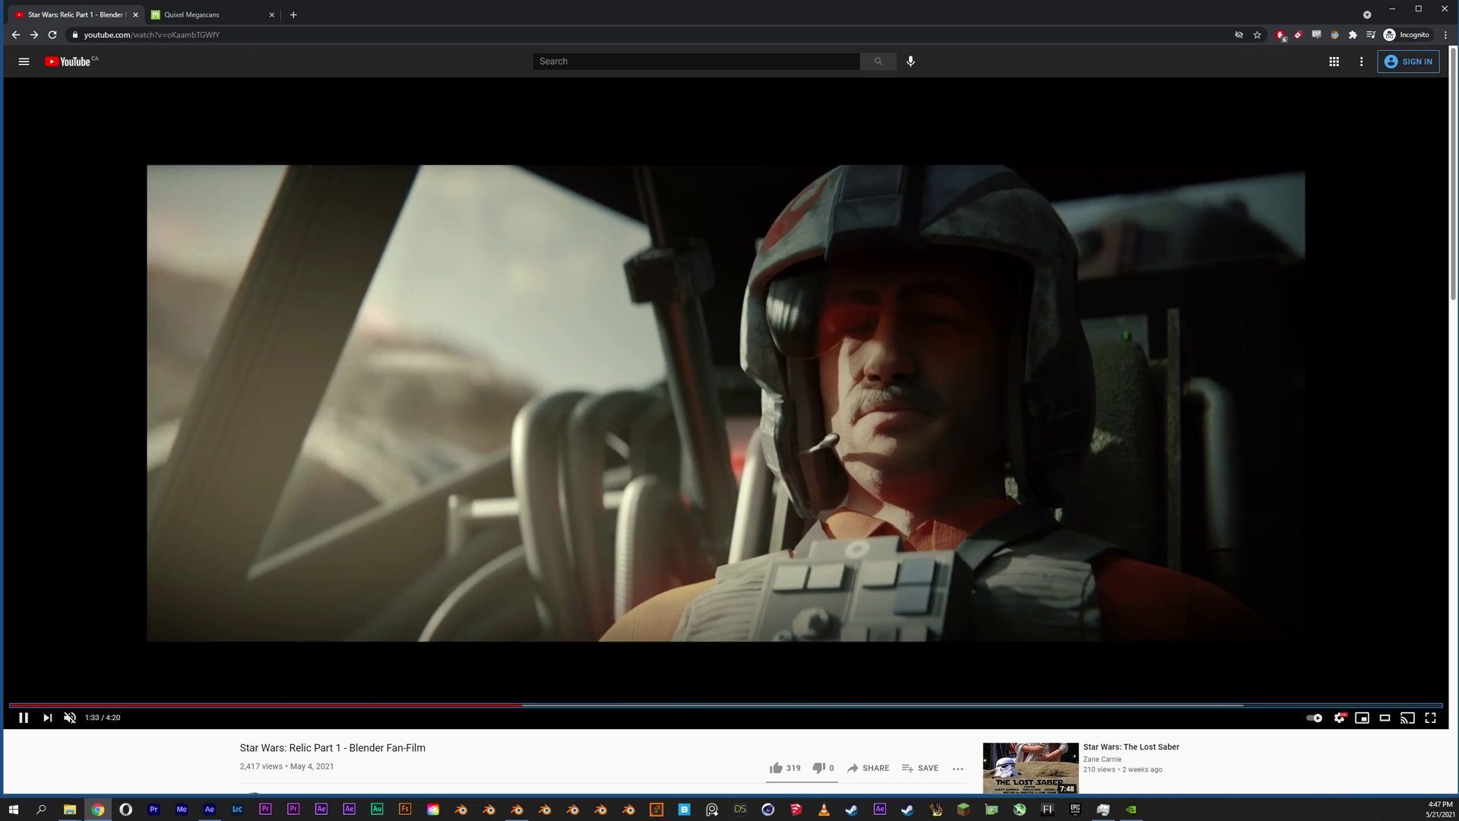
{"action": "key", "text": "space"}
{"action": "key", "text": "space"}
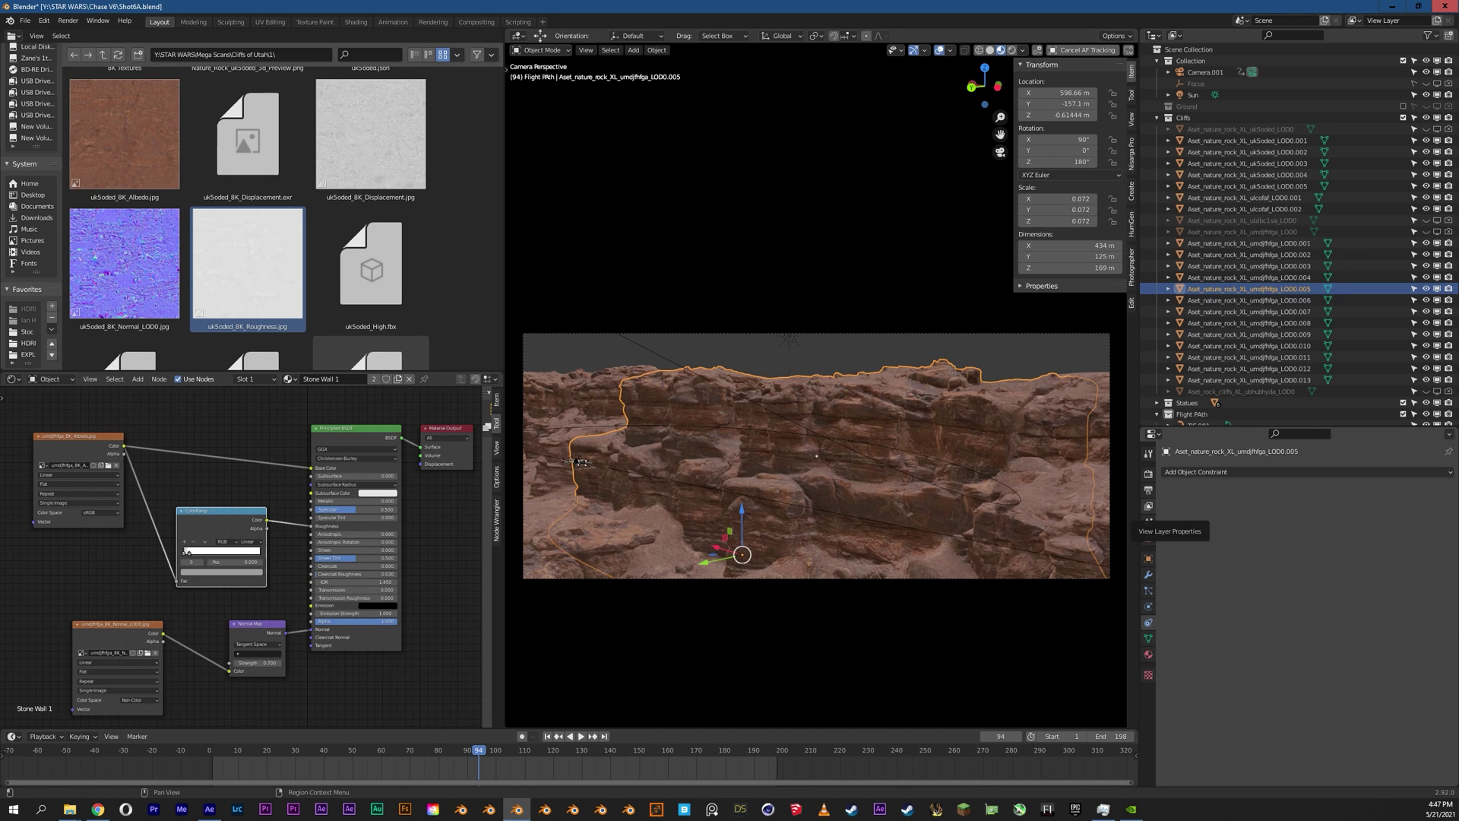
Step: Return to Blender, show the view layer's passes in an enlarged properties area, and turn the file browser into the Compositor
{"action": "left_click", "coordinate": [1148, 505]}
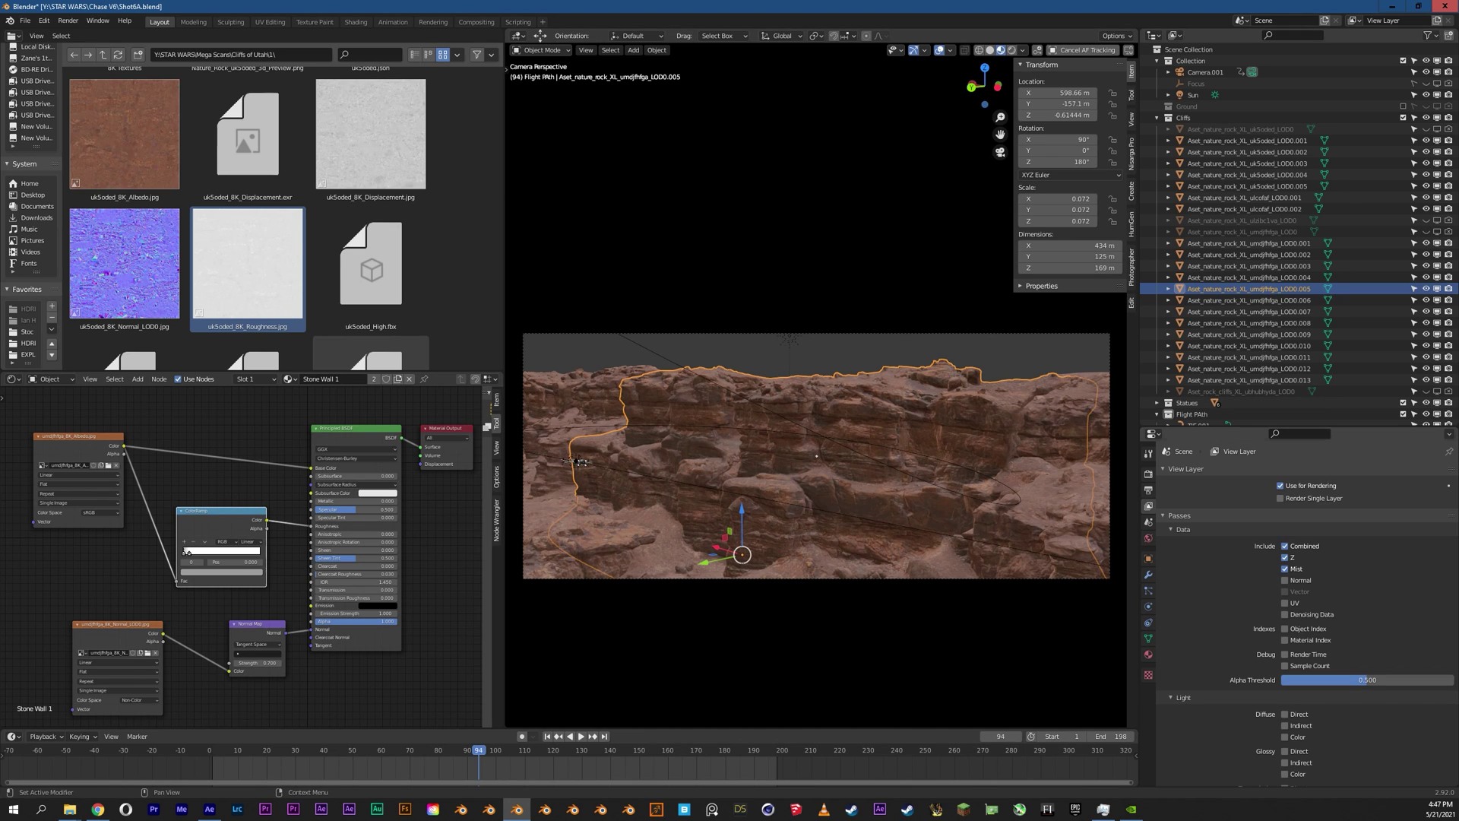
{"action": "left_click_drag", "start_coordinate": [1292, 427], "coordinate": [1292, 274]}
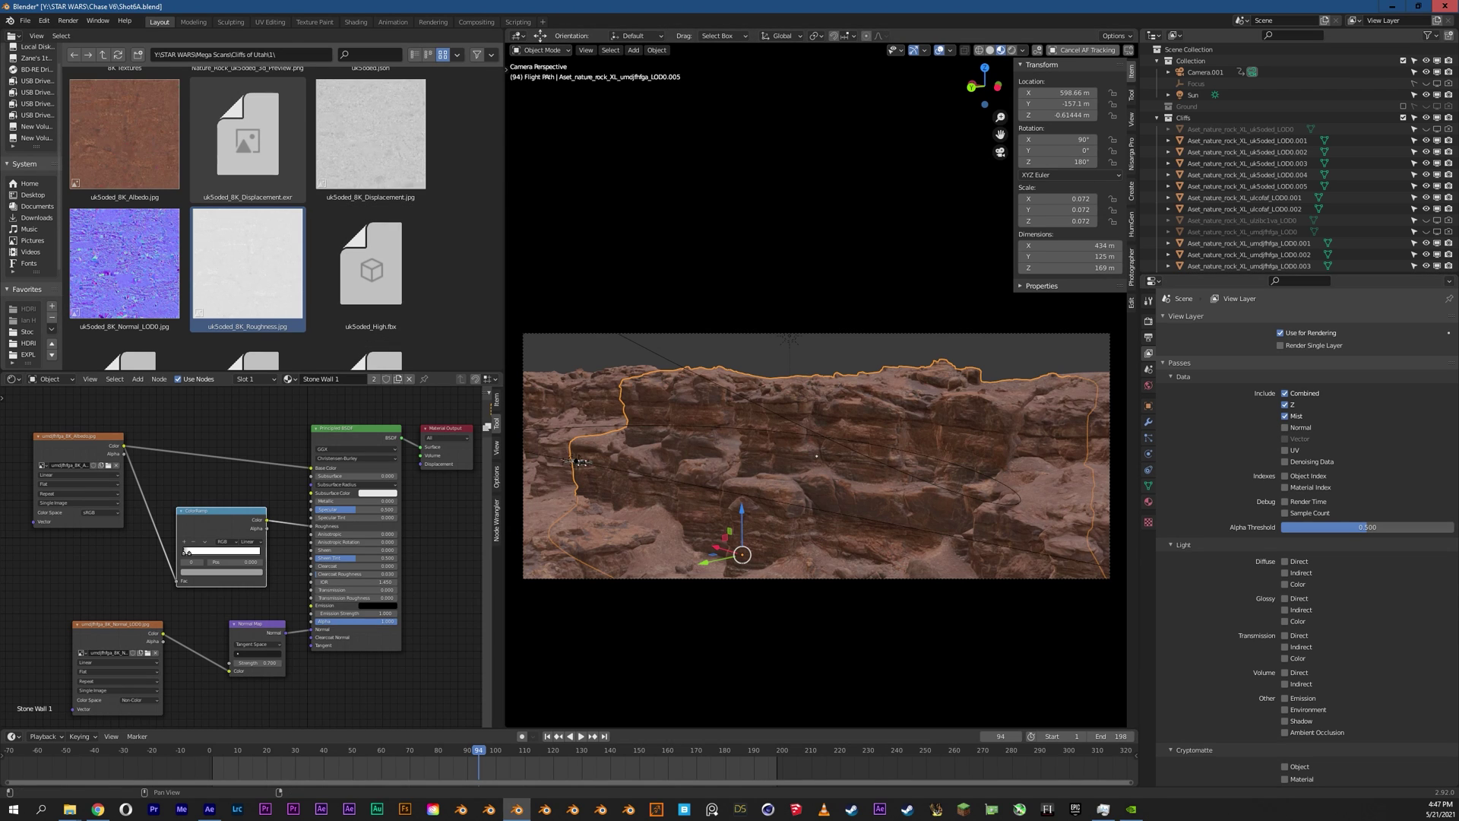
{"action": "left_click", "coordinate": [14, 36]}
{"action": "left_click", "coordinate": [38, 105]}
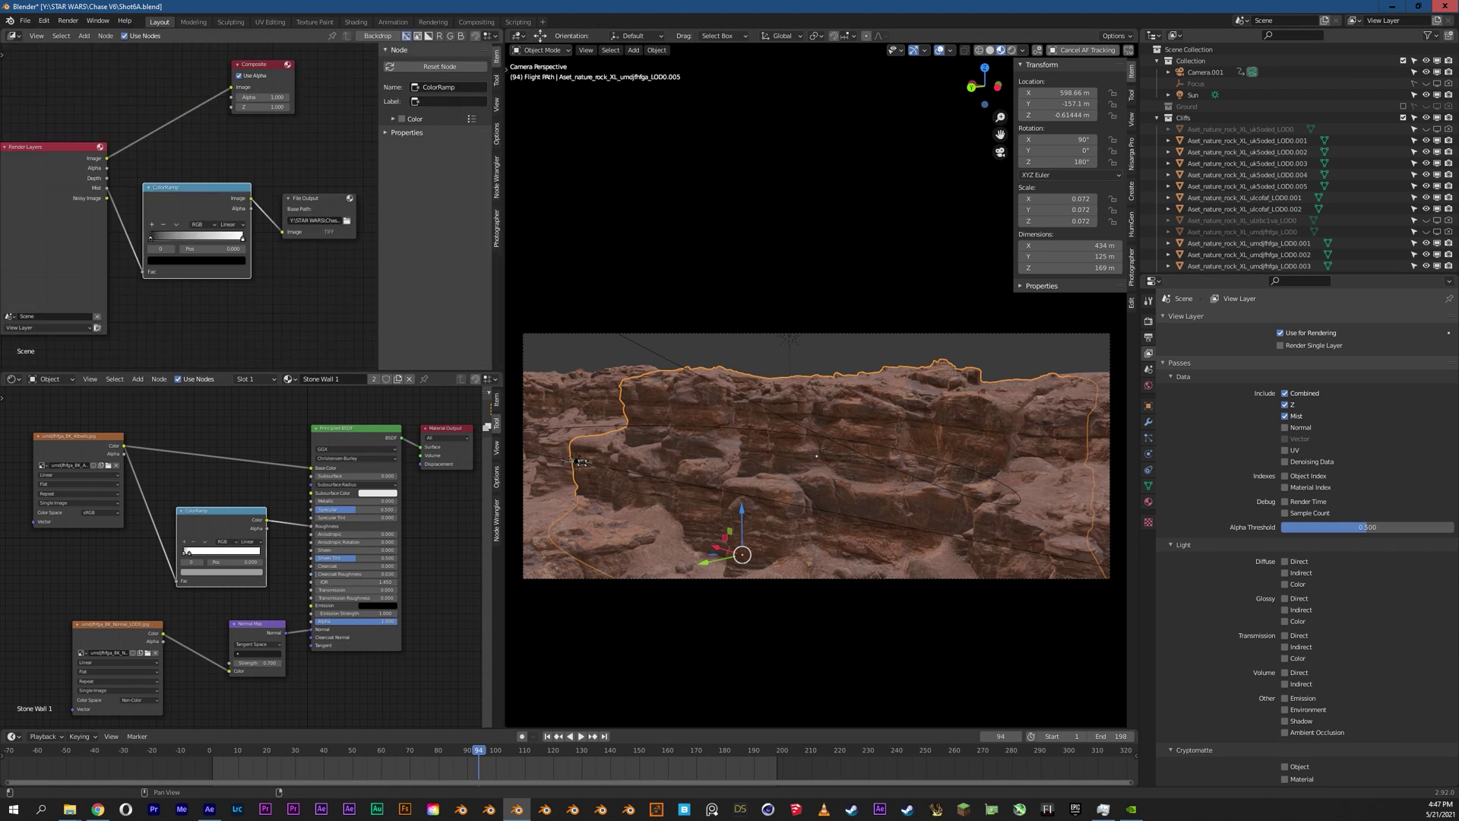
Step: Frame the compositing nodes and slightly reposition the Render Layers, File Output and ColorRamp nodes
{"action": "key", "text": "Home"}
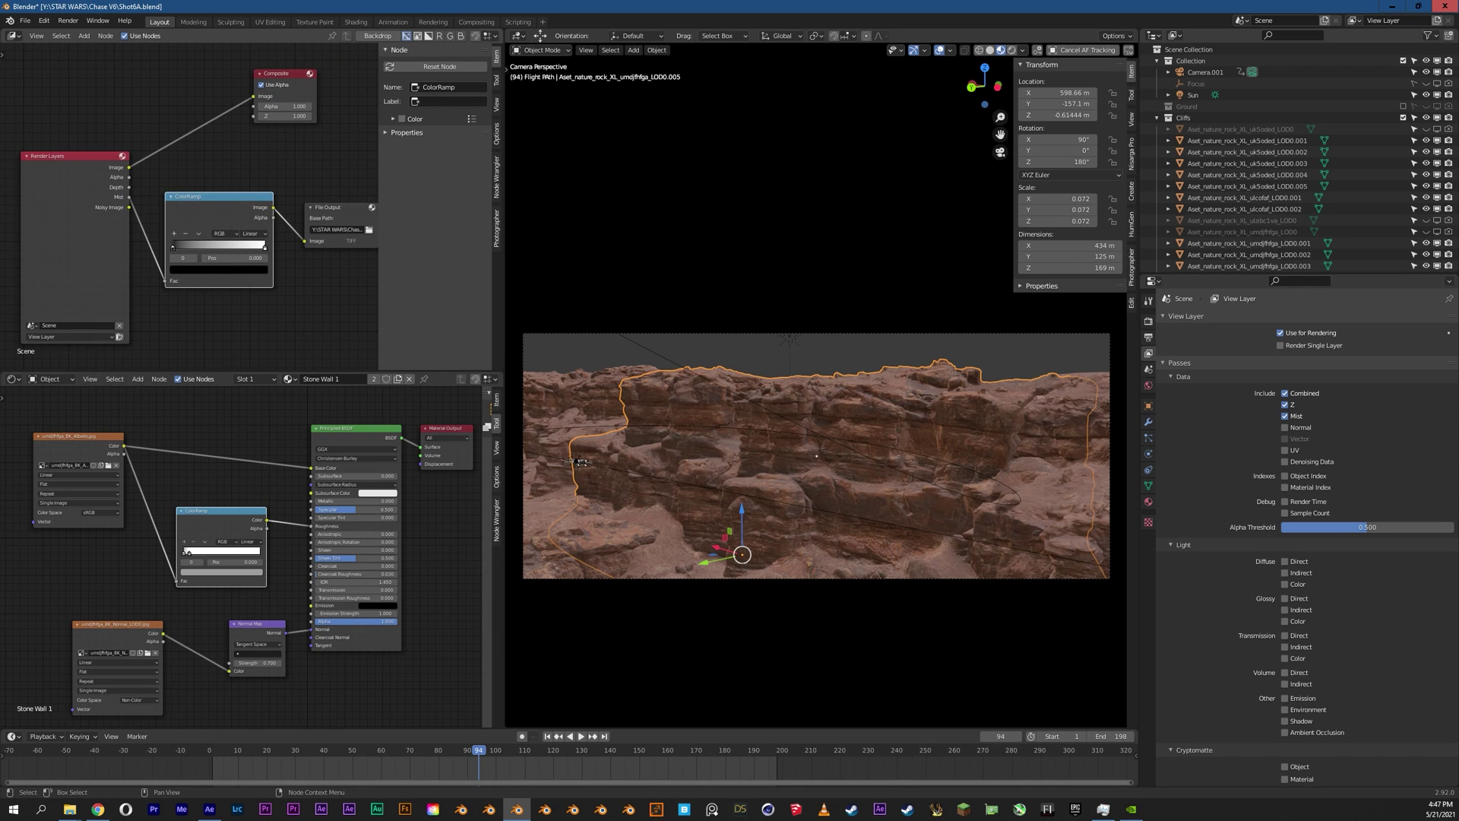
{"action": "scroll", "coordinate": [190, 206], "scroll_direction": "down", "scroll_amount": 1}
{"action": "middle_click_drag", "start_coordinate": [189, 205], "coordinate": [144, 155]}
{"action": "mouse_move", "coordinate": [88, 147]}
{"action": "left_mouse_down"}
{"action": "mouse_move", "coordinate": [120, 138]}
{"action": "mouse_move", "coordinate": [85, 146]}
{"action": "mouse_move", "coordinate": [101, 144]}
{"action": "left_mouse_up"}
{"action": "middle_click_drag", "start_coordinate": [102, 145], "coordinate": [129, 136]}
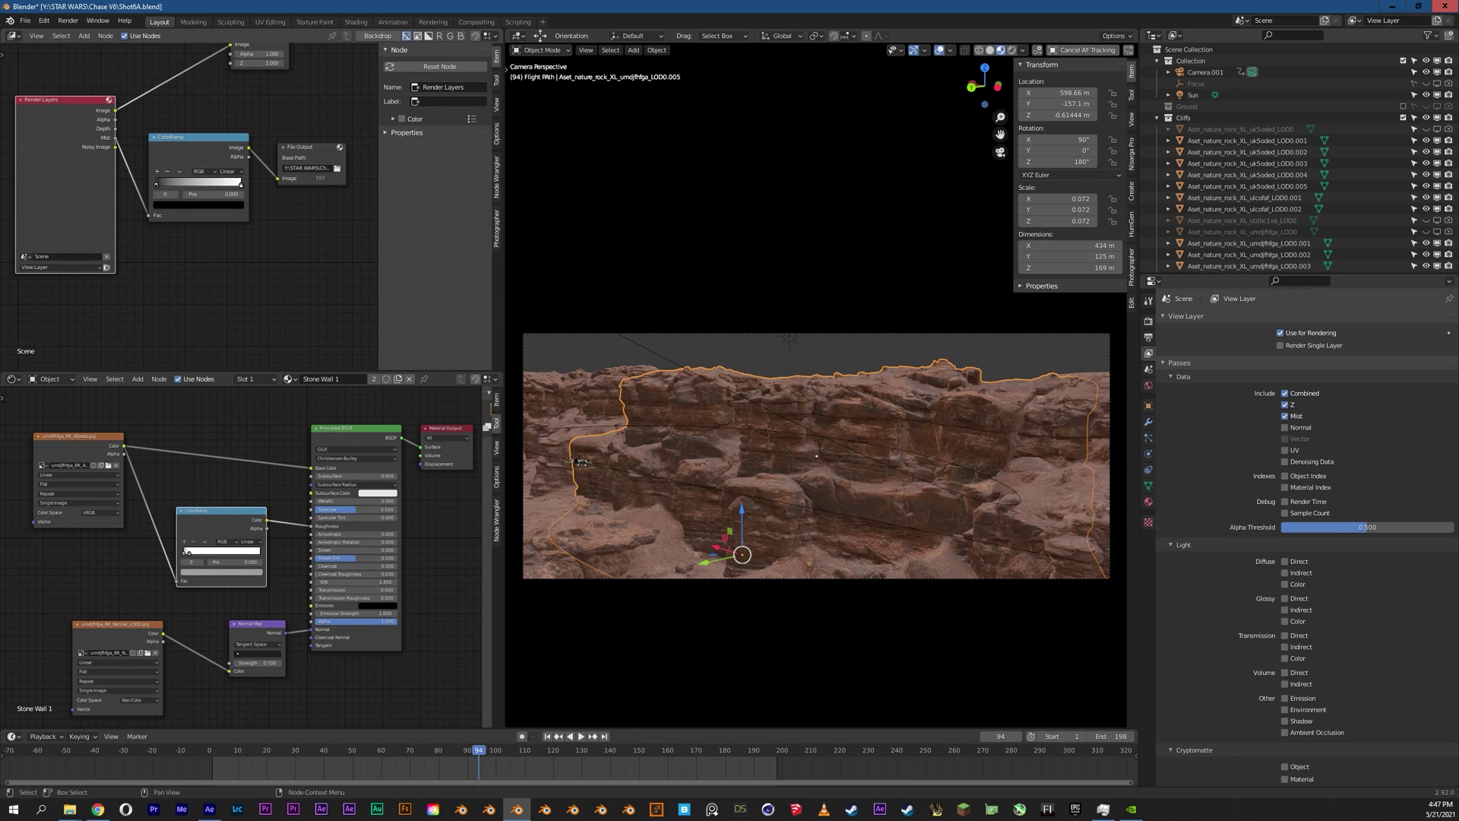
{"action": "left_click_drag", "start_coordinate": [307, 147], "coordinate": [303, 149]}
{"action": "left_click_drag", "start_coordinate": [198, 138], "coordinate": [193, 148]}
Step: Switch to File Explorer and preview rendered frames such as 0016 and 0022 in the Shot 6 A folder
{"action": "left_click", "coordinate": [69, 808]}
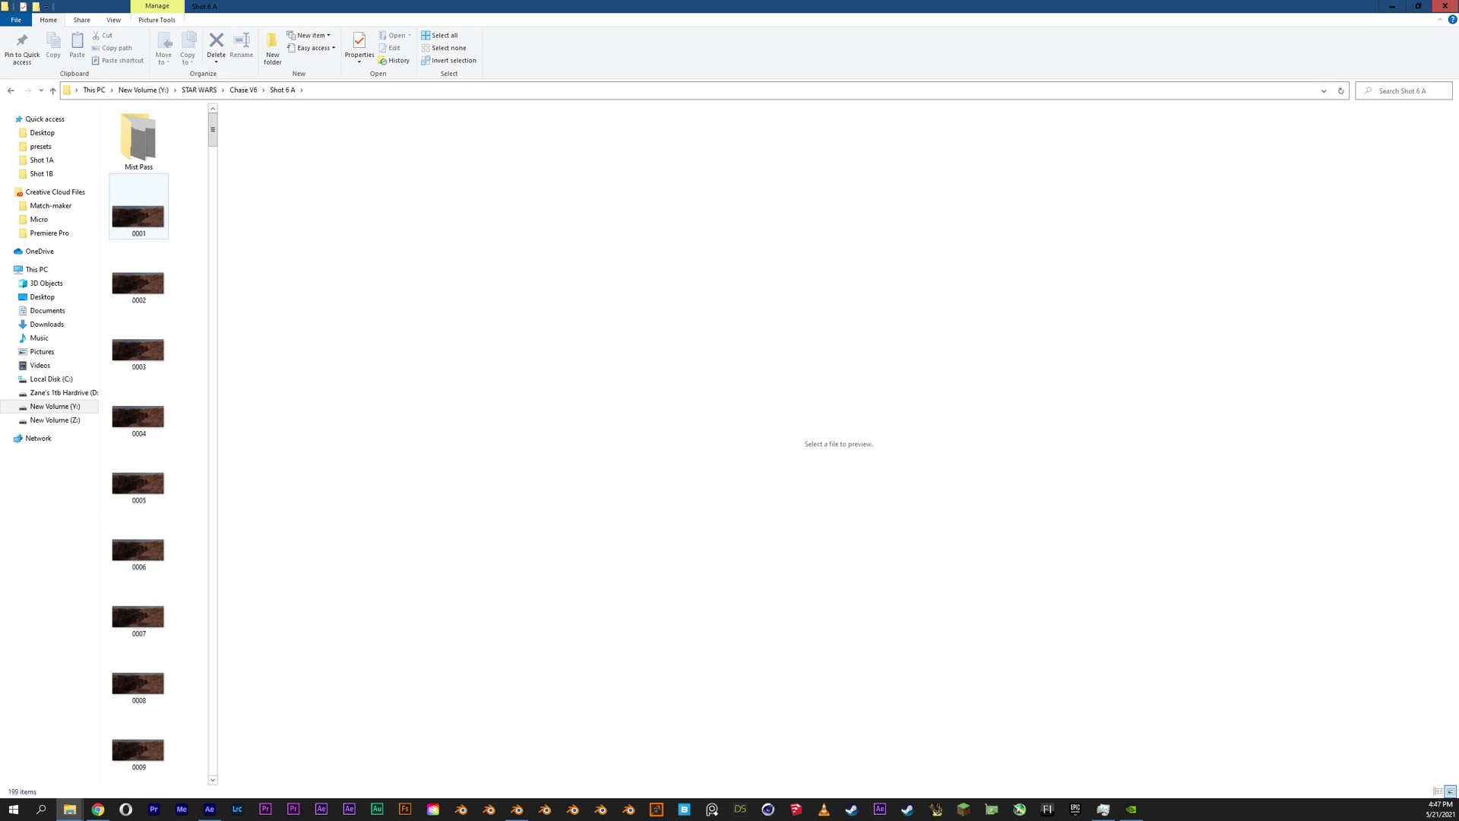
{"action": "left_click", "coordinate": [139, 218]}
{"action": "scroll", "coordinate": [139, 221], "scroll_direction": "down", "scroll_amount": 1}
{"action": "scroll", "coordinate": [138, 218], "scroll_direction": "down", "scroll_amount": 4}
{"action": "left_click", "coordinate": [139, 218]}
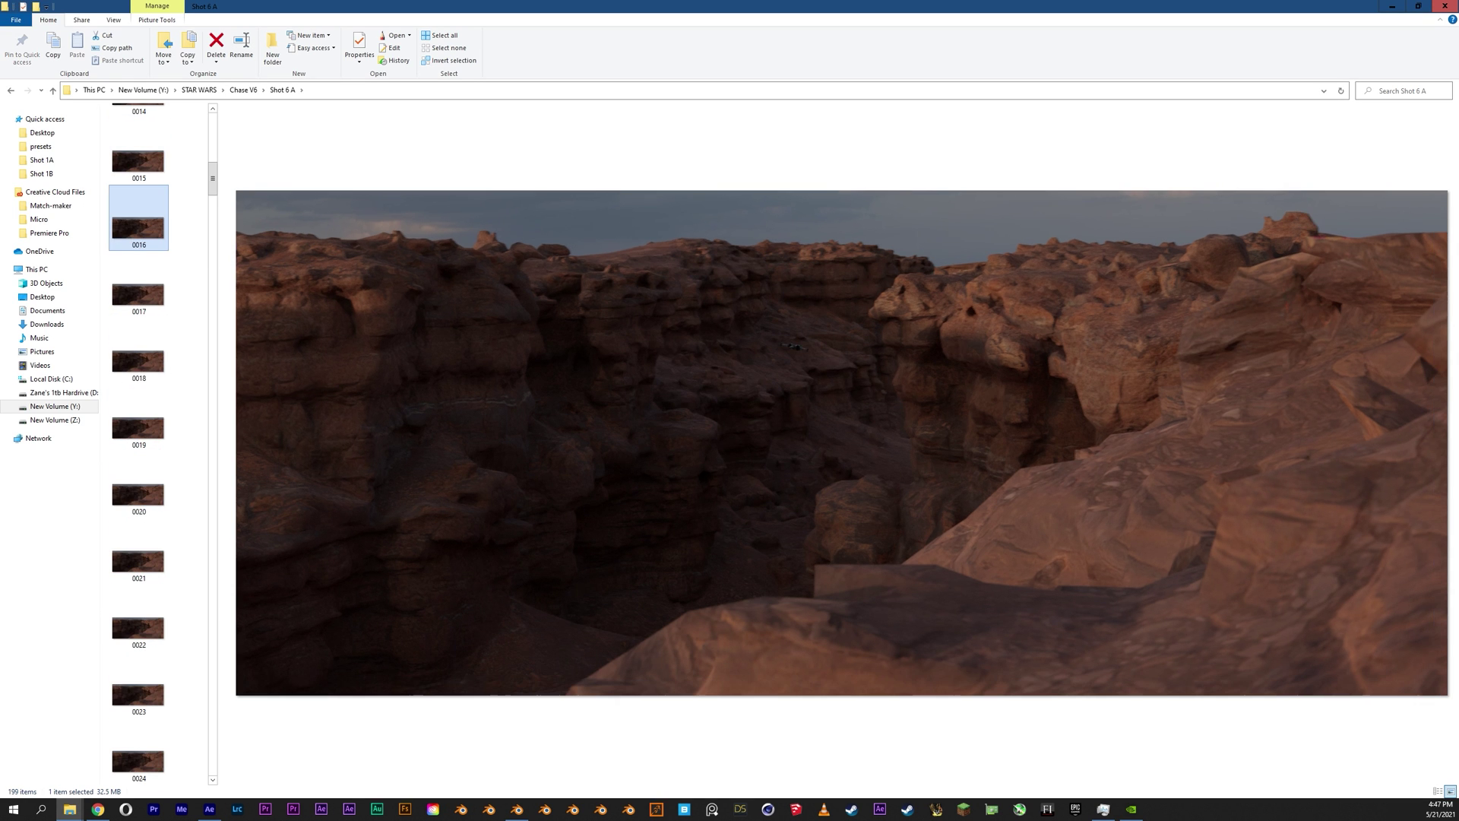
{"action": "left_click", "coordinate": [138, 418]}
{"action": "left_click", "coordinate": [138, 561]}
{"action": "left_click", "coordinate": [138, 628]}
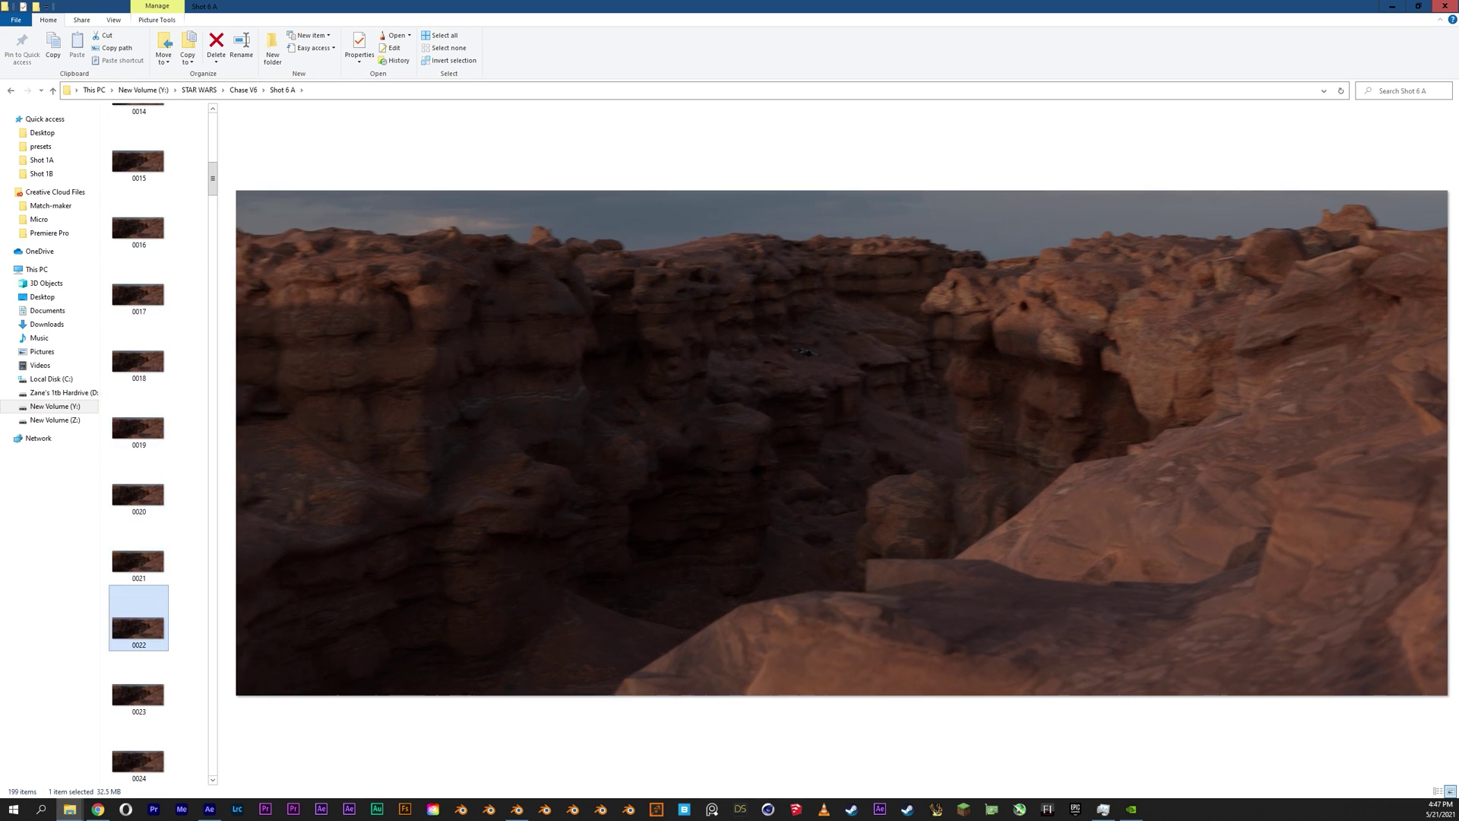
Step: Open the Mist Pass folder and page through the mist images up to Image0032
{"action": "scroll", "coordinate": [138, 627], "scroll_direction": "up", "scroll_amount": 5}
{"action": "double_click", "coordinate": [138, 140]}
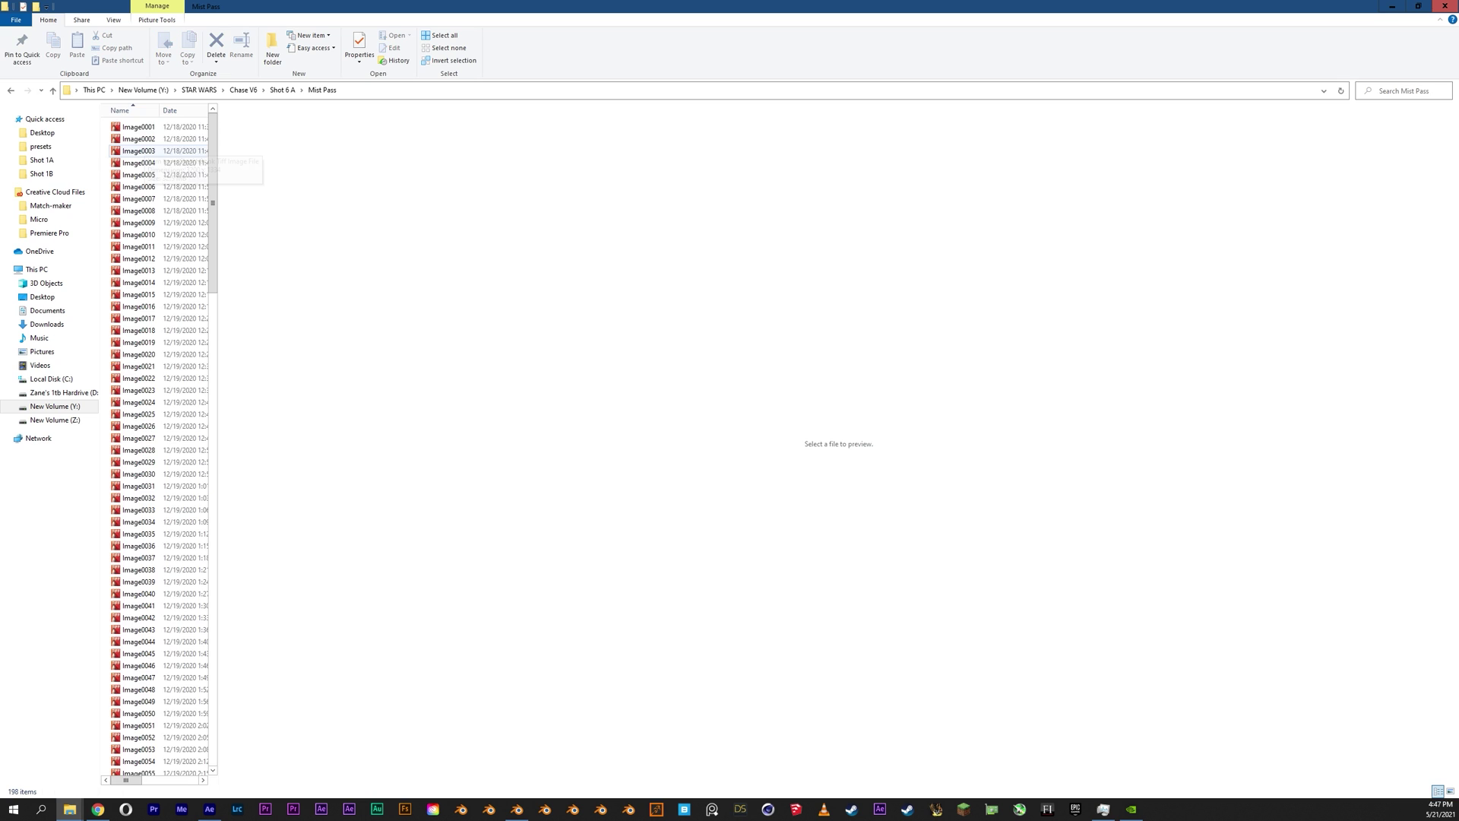
{"action": "key", "text": "Down"}
{"action": "key", "text": "Down"}
{"action": "key", "text": "Down"}
{"action": "key", "text": "Down"}
{"action": "key", "text": "Down"}
{"action": "key", "text": "Down"}
{"action": "key", "text": "Down"}
{"action": "key", "text": "Down"}
{"action": "key", "text": "Down"}
{"action": "key", "text": "Down"}
{"action": "key", "text": "Down"}
{"action": "key", "text": "Down"}
{"action": "key", "text": "Down"}
{"action": "key", "text": "Down"}
{"action": "key", "text": "Down"}
{"action": "key", "text": "Down"}
{"action": "key", "text": "Down"}
{"action": "key", "text": "Down"}
{"action": "key", "text": "Down"}
{"action": "key", "text": "Down"}
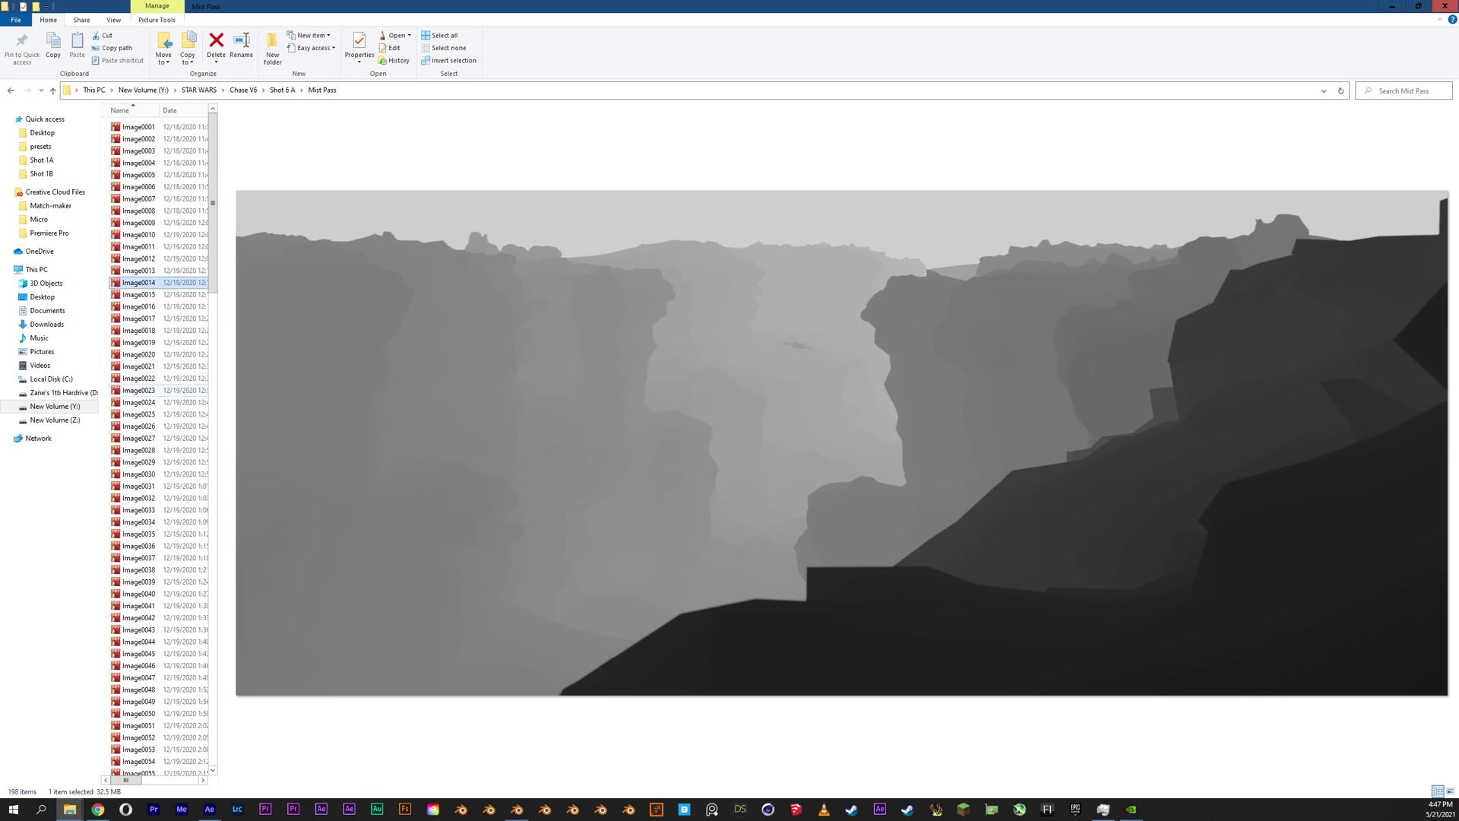
{"action": "key", "text": "Down"}
{"action": "key", "text": "Down"}
{"action": "key", "text": "Down"}
{"action": "key", "text": "Down"}
{"action": "key", "text": "Down"}
{"action": "key", "text": "Down"}
{"action": "key", "text": "Down"}
{"action": "key", "text": "Down"}
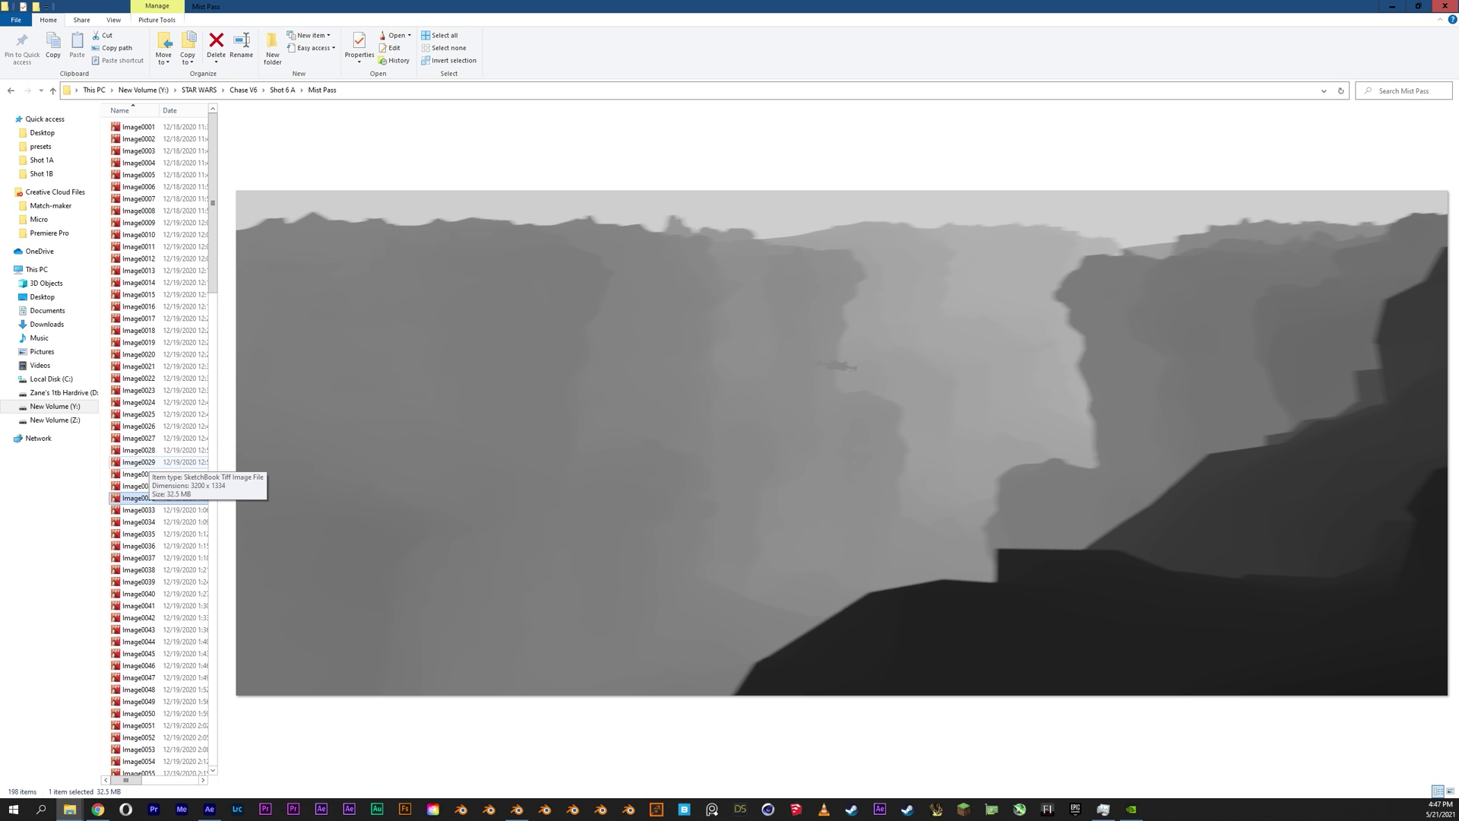
Step: Switch to the After Effects mist-pass project, look through its shot folders, and save the project
{"action": "key", "text": "alt+Tab"}
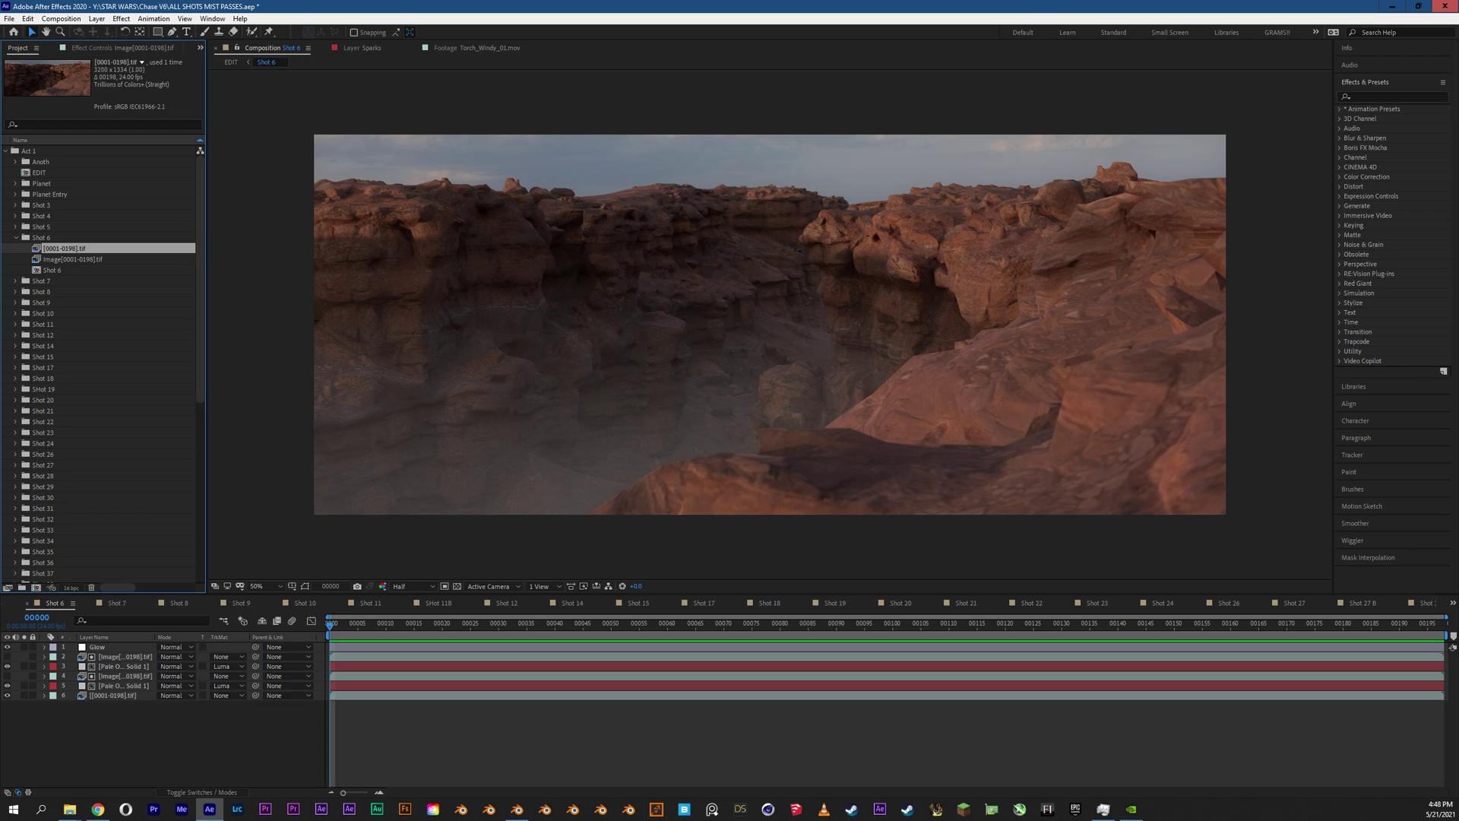
{"action": "scroll", "coordinate": [99, 358], "scroll_direction": "down", "scroll_amount": 10}
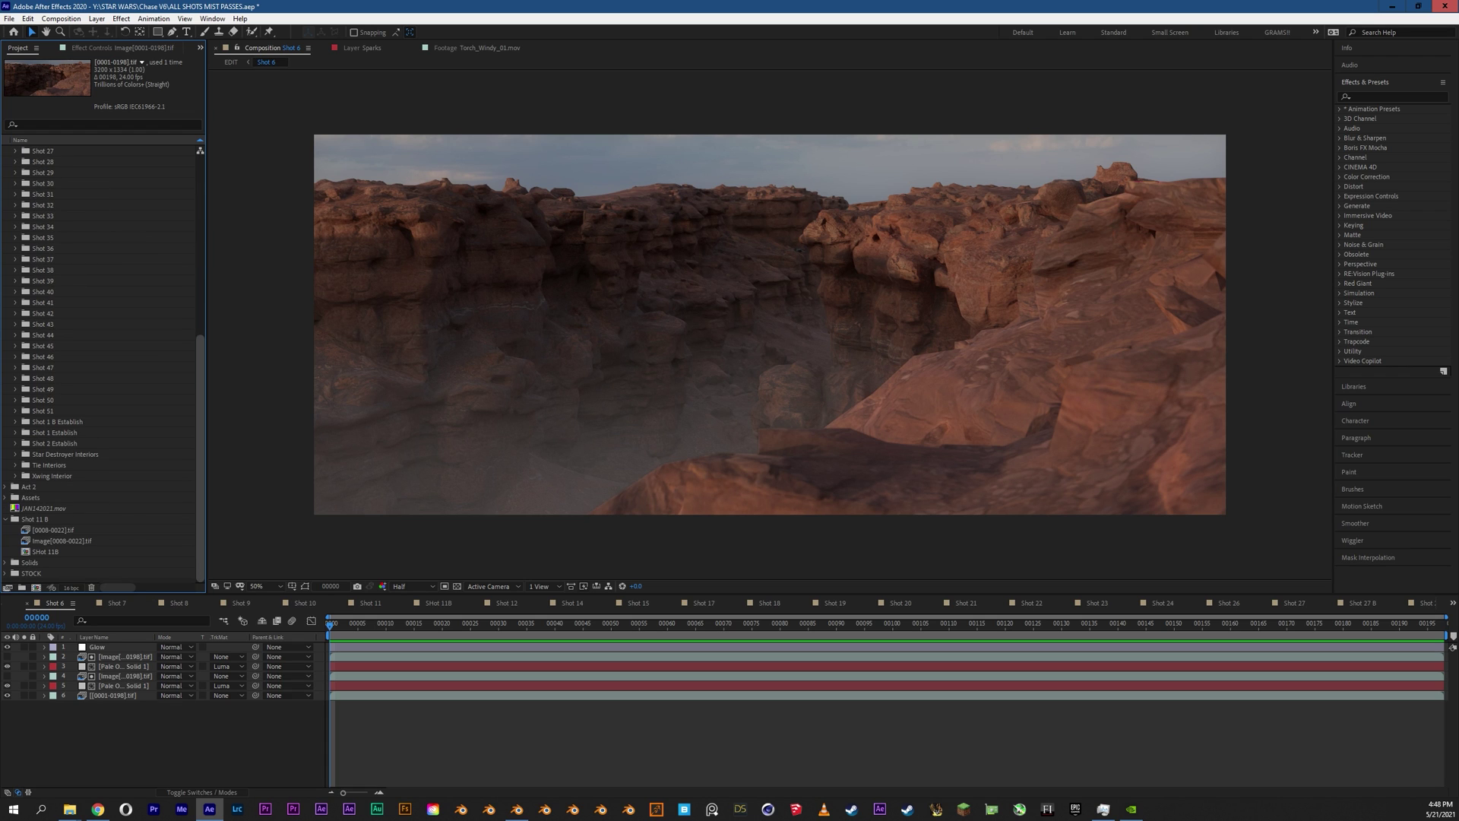
{"action": "scroll", "coordinate": [99, 357], "scroll_direction": "up", "scroll_amount": 10}
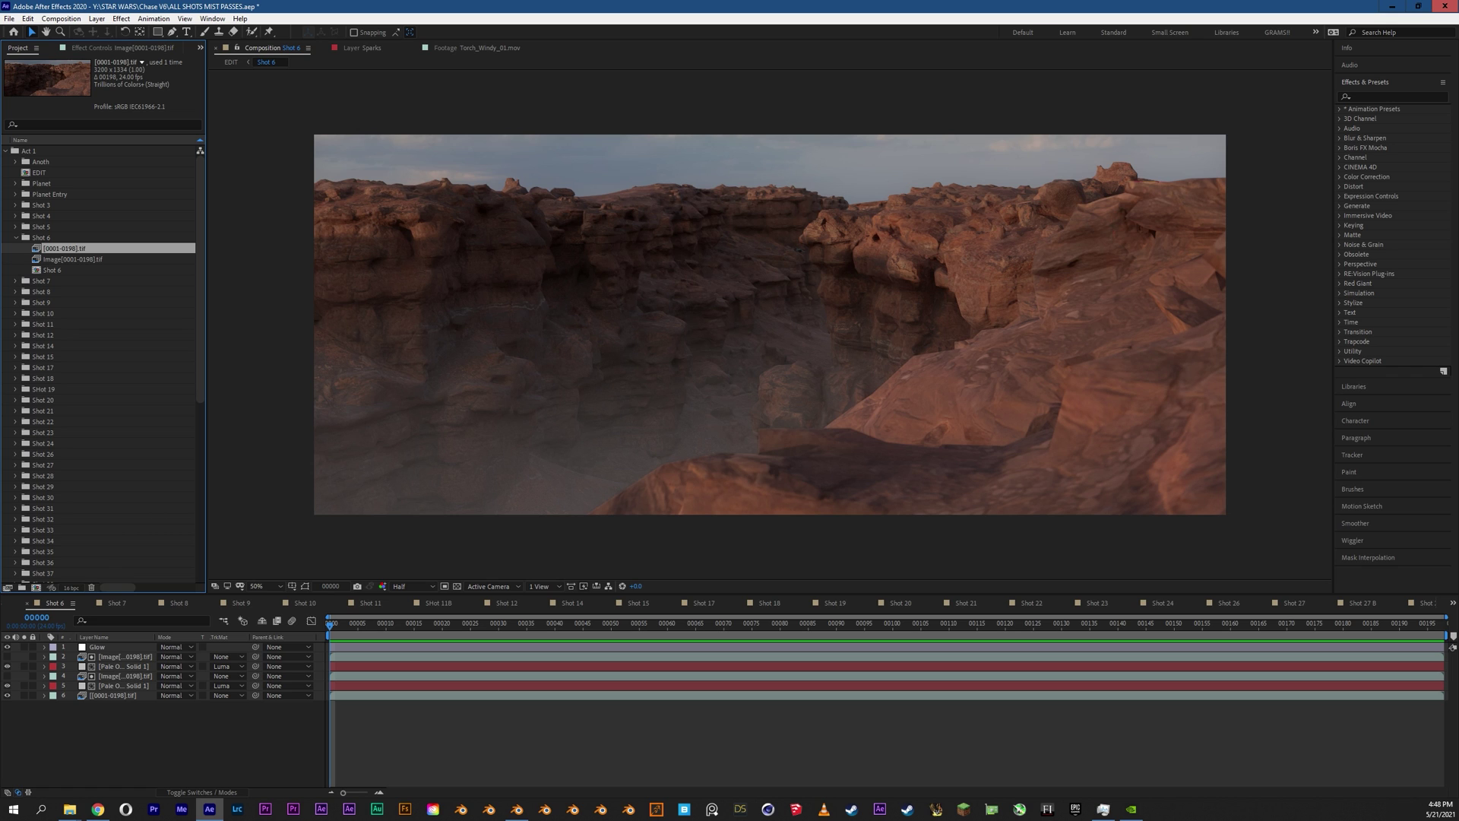
{"action": "scroll", "coordinate": [102, 357], "scroll_direction": "down", "scroll_amount": 9}
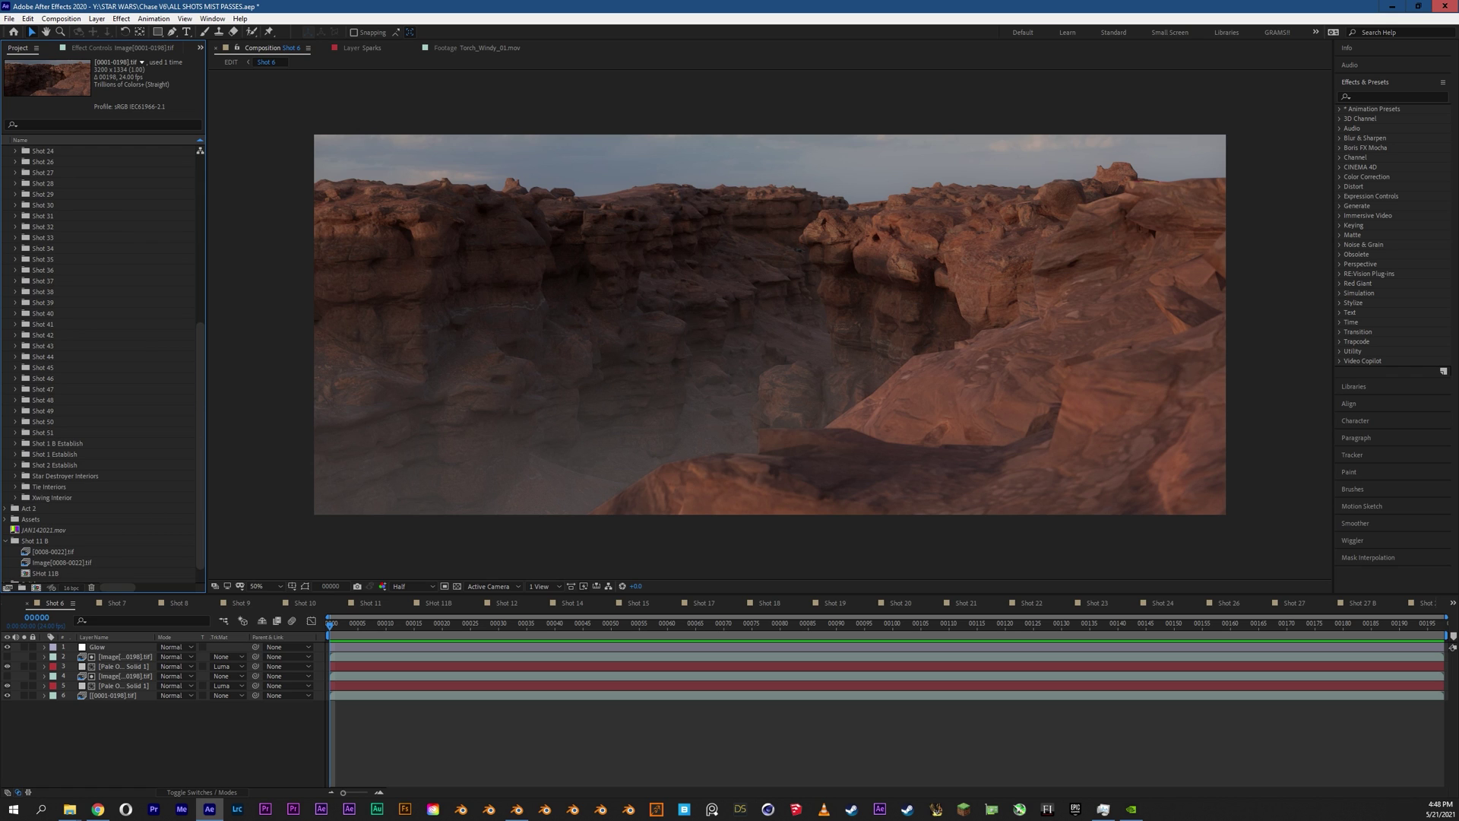
{"action": "scroll", "coordinate": [103, 357], "scroll_direction": "up", "scroll_amount": 9}
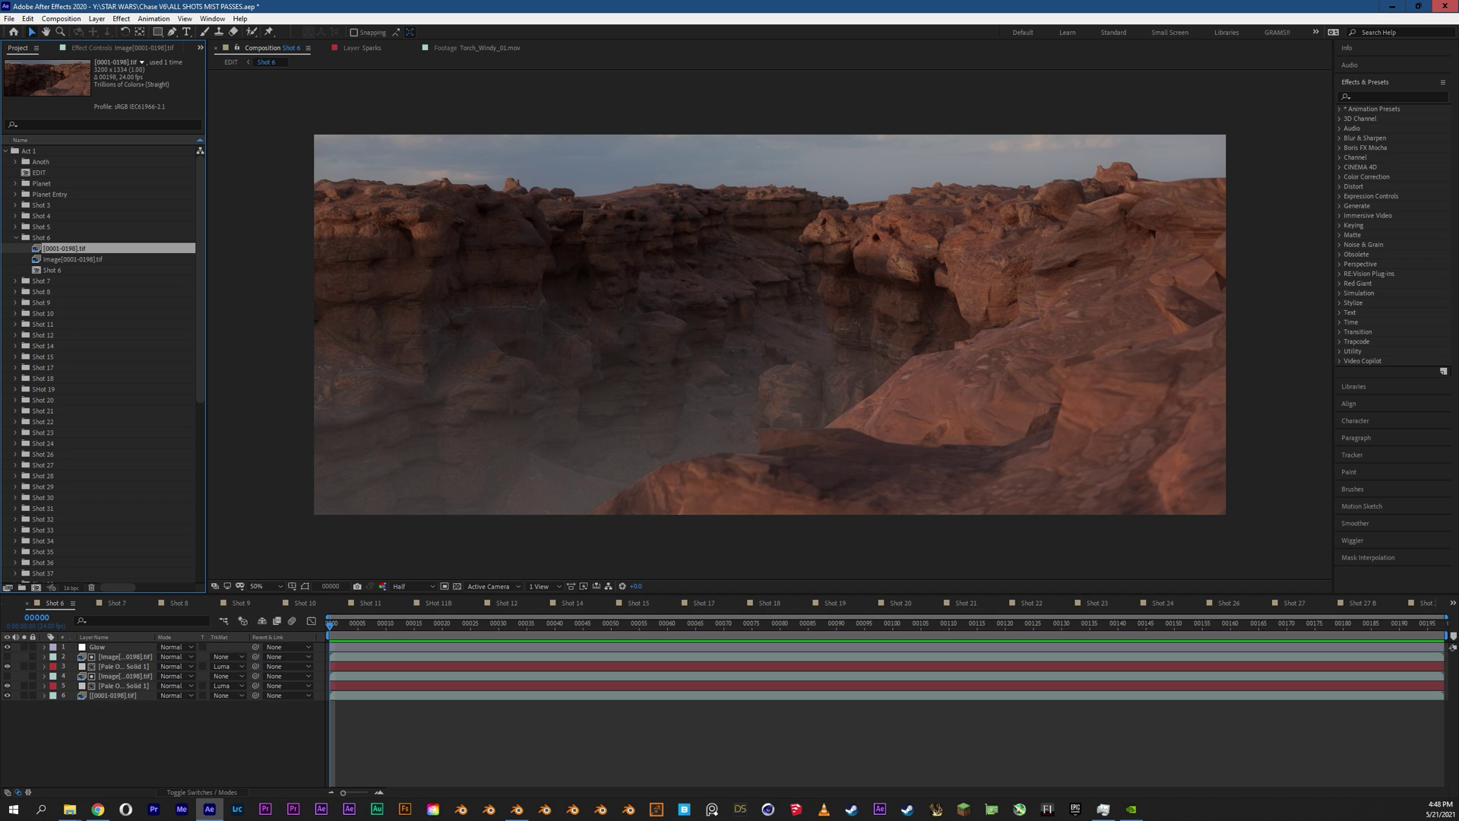
{"action": "key", "text": "ctrl+s"}
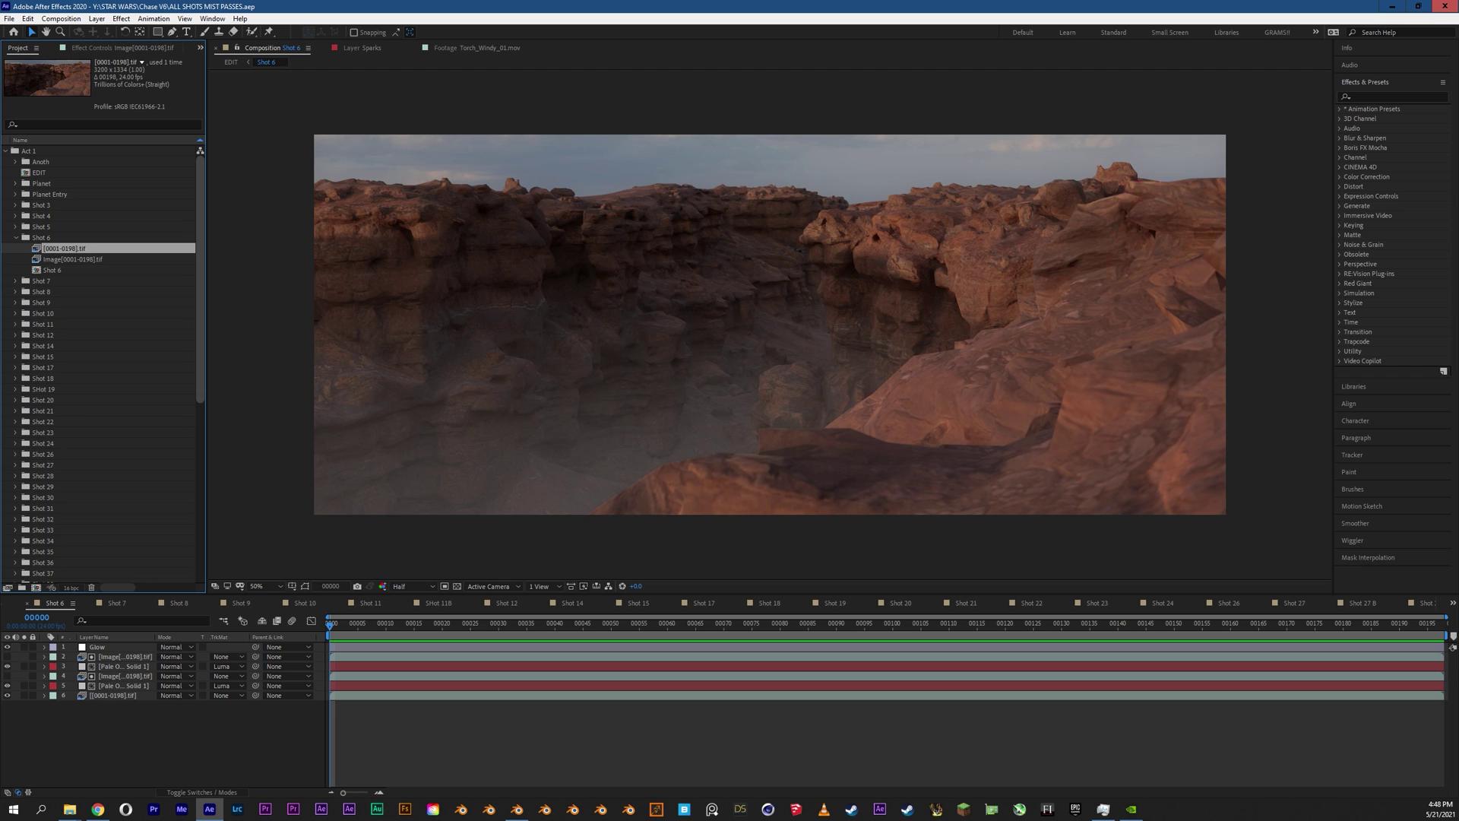
{"action": "scroll", "coordinate": [103, 357], "scroll_direction": "down", "scroll_amount": 1}
{"action": "scroll", "coordinate": [102, 357], "scroll_direction": "up", "scroll_amount": 1}
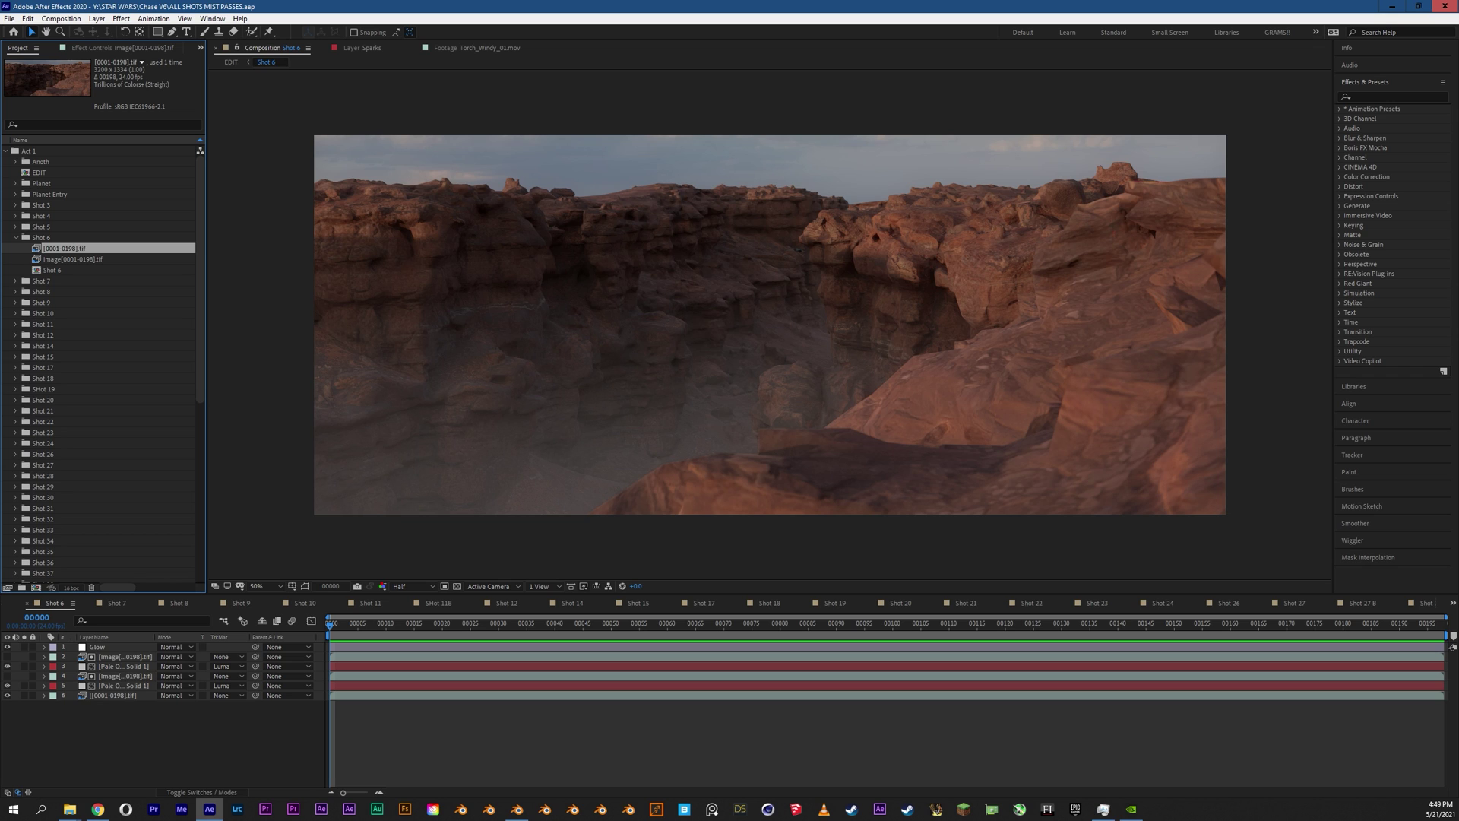
Step: Select all layers of the Shot 6 composition, play it to about frame 89, and return the playhead to the start
{"action": "left_click_drag", "start_coordinate": [100, 715], "coordinate": [99, 647]}
{"action": "key", "text": "space"}
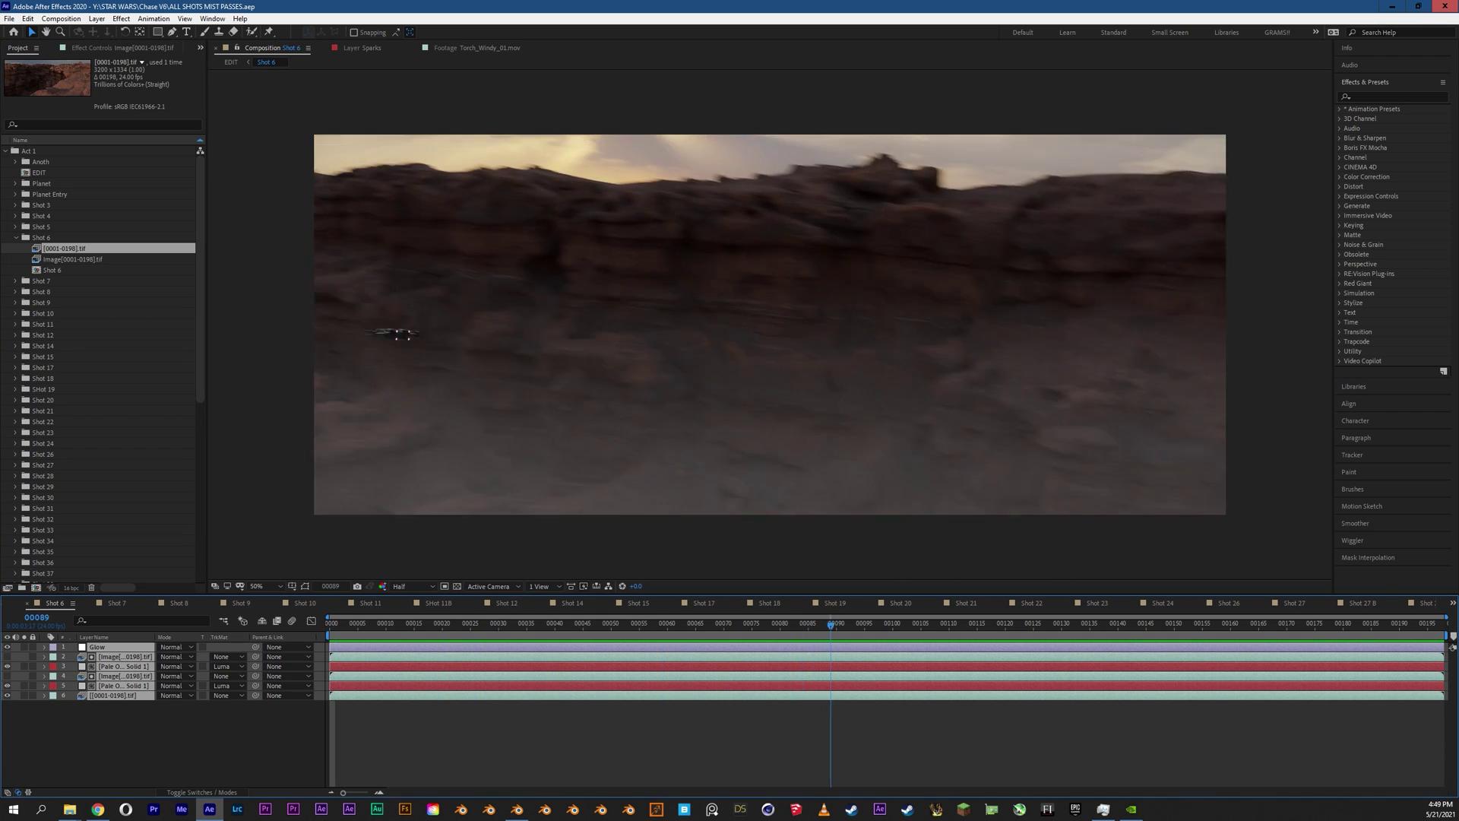
{"action": "left_click_drag", "start_coordinate": [836, 625], "coordinate": [330, 625]}
Step: Solo the [0001-0198].tif render layer, play it to frame 40, and solo the Pale Orange Solid 1 layer directly above it
{"action": "left_click", "coordinate": [113, 695]}
{"action": "key", "text": "space"}
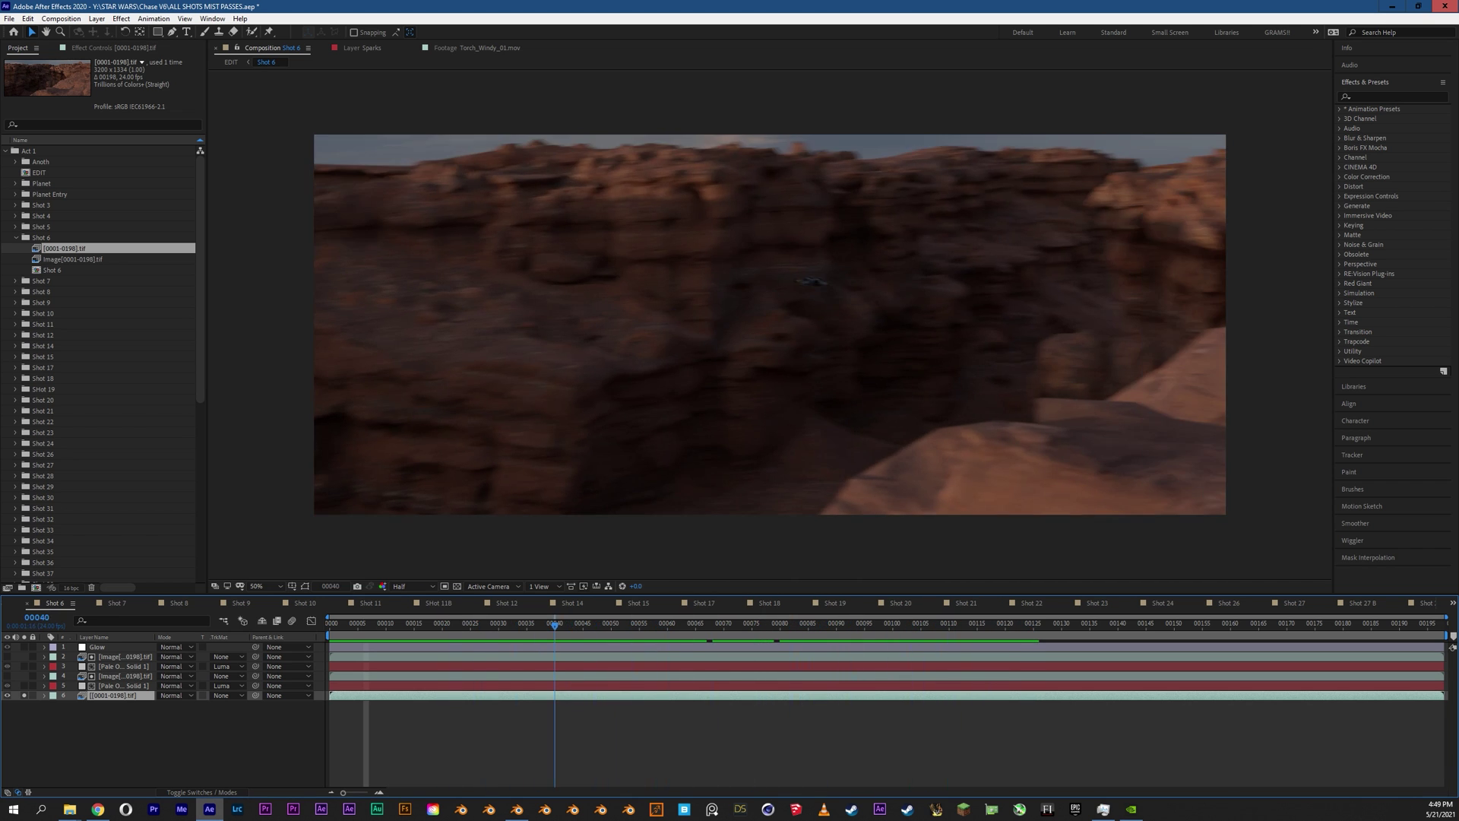
{"action": "left_click", "coordinate": [23, 685]}
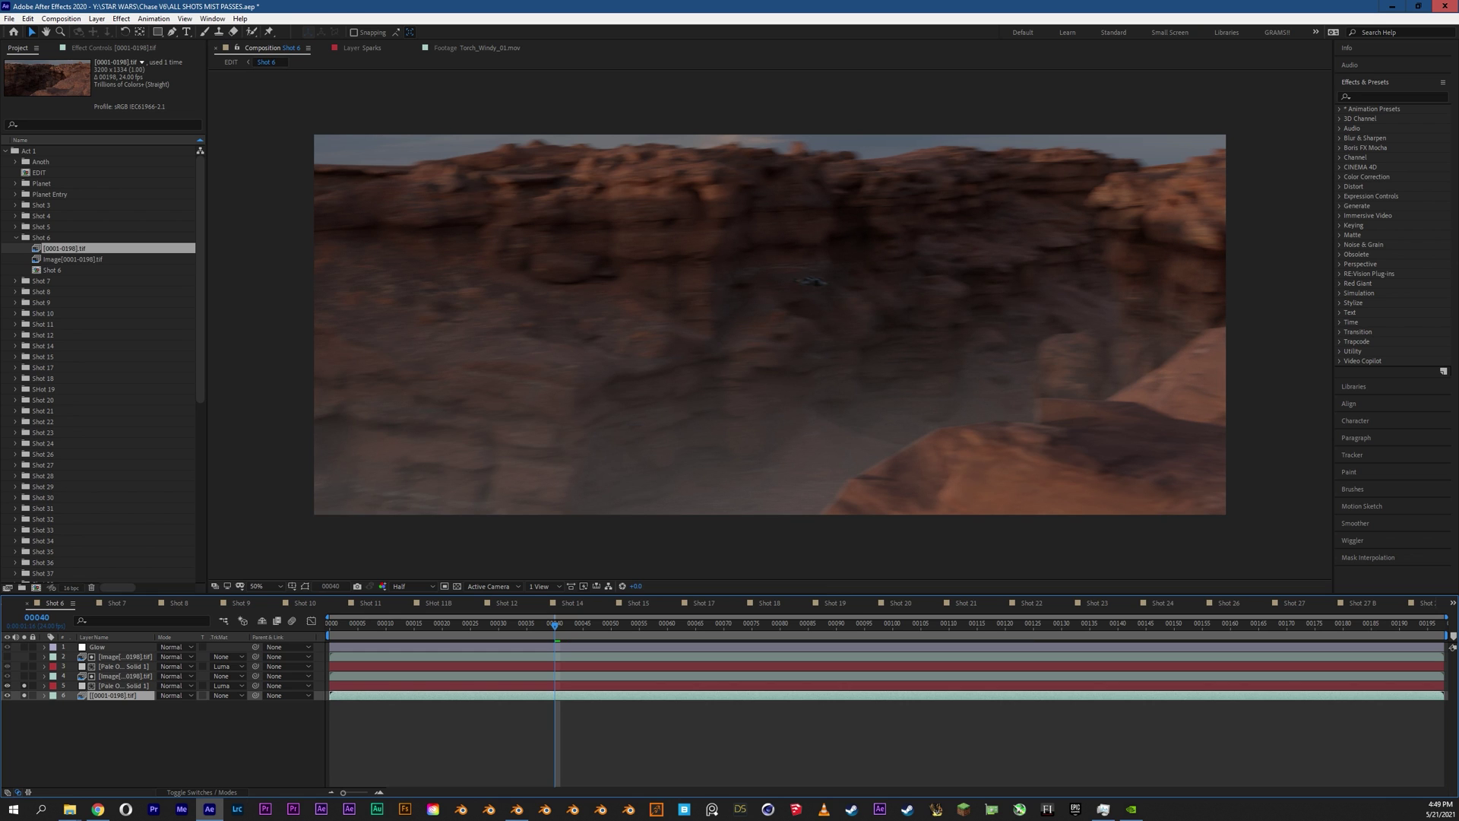
Step: Solo the mist image layer above the lower Pale Orange Solid 1, preview it at frame 35, and select that solid
{"action": "left_click", "coordinate": [23, 676]}
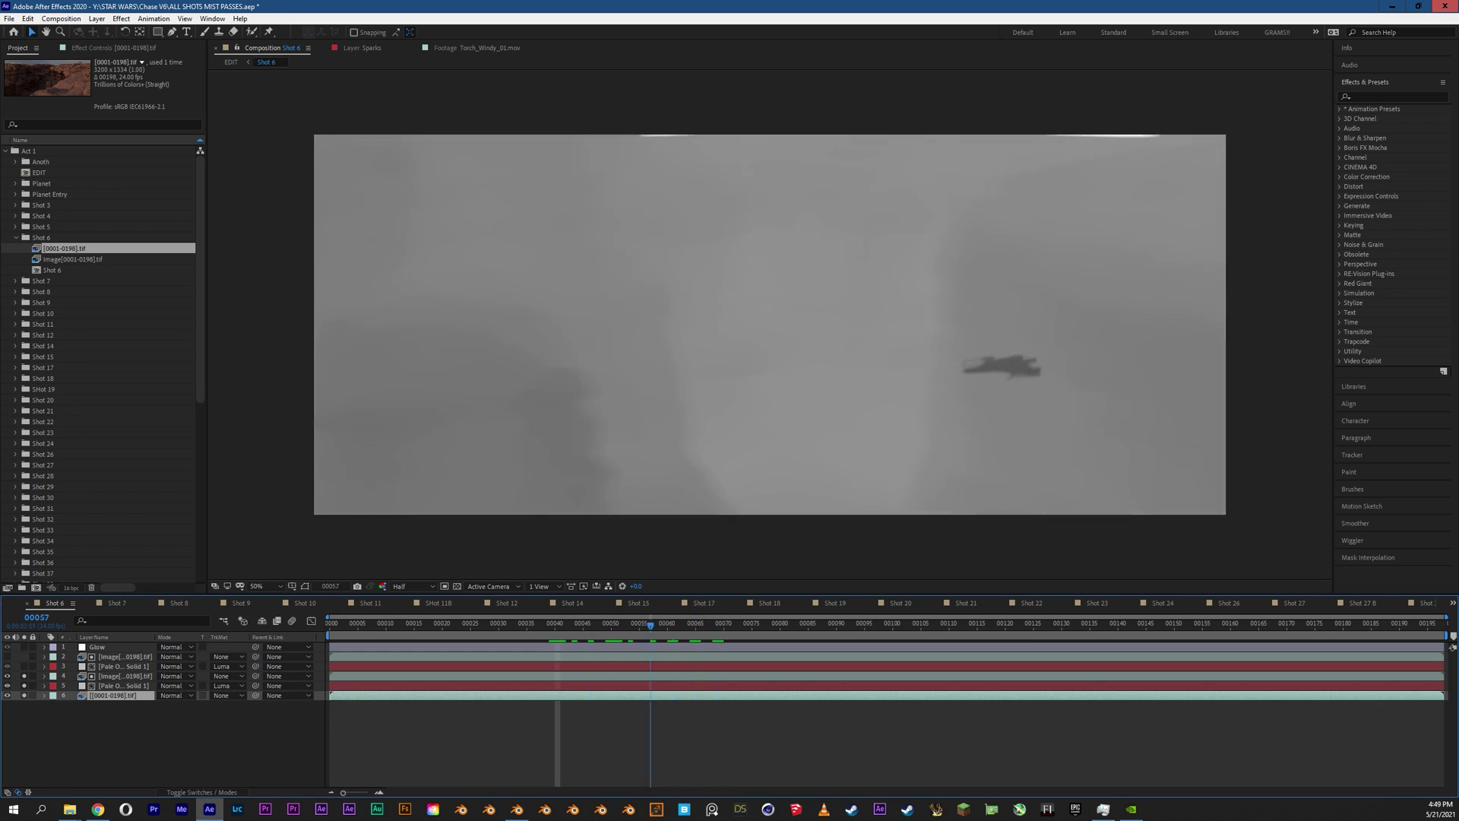
{"action": "key", "text": "space"}
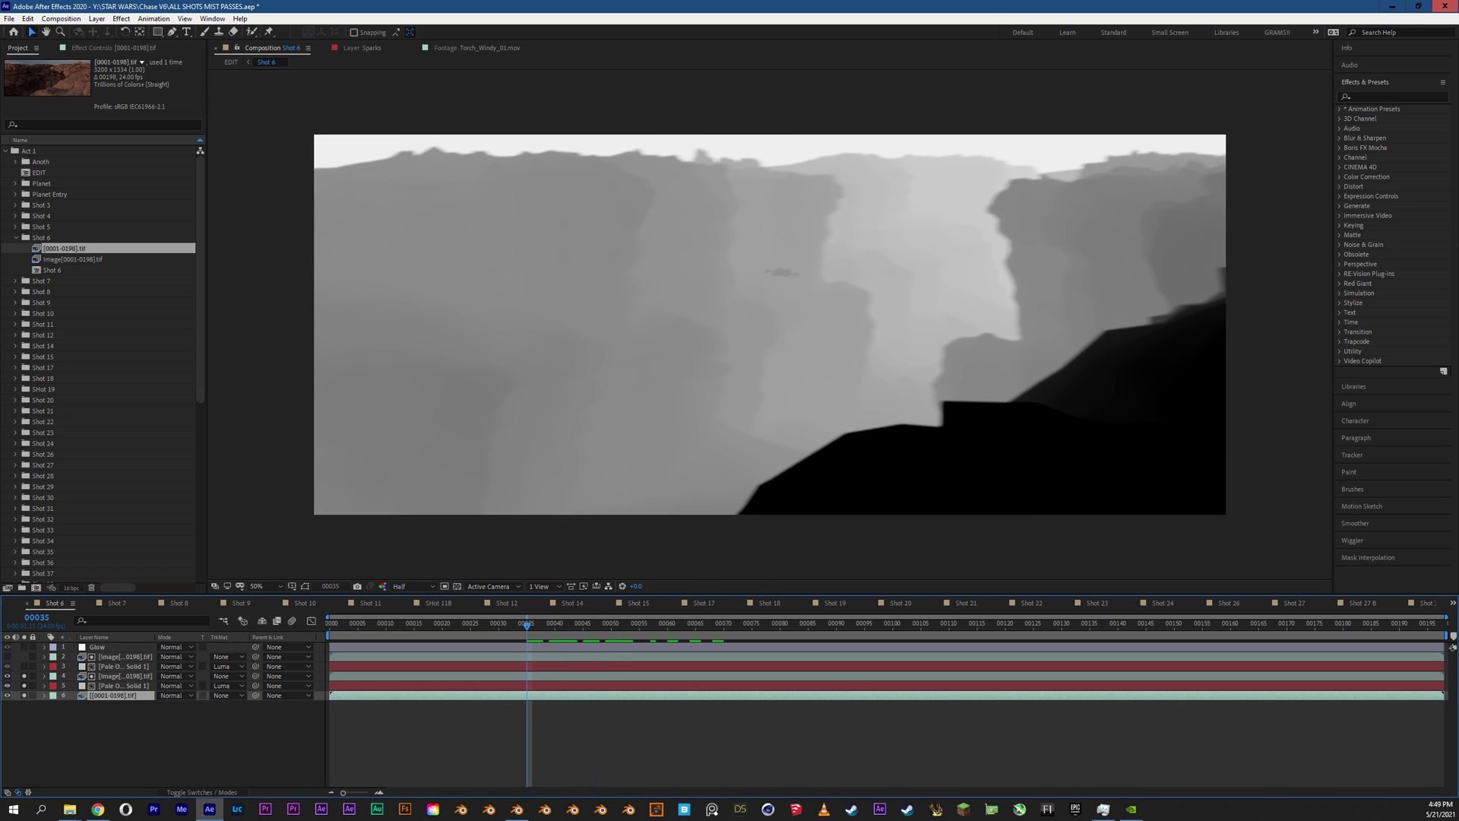
{"action": "left_click", "coordinate": [123, 686]}
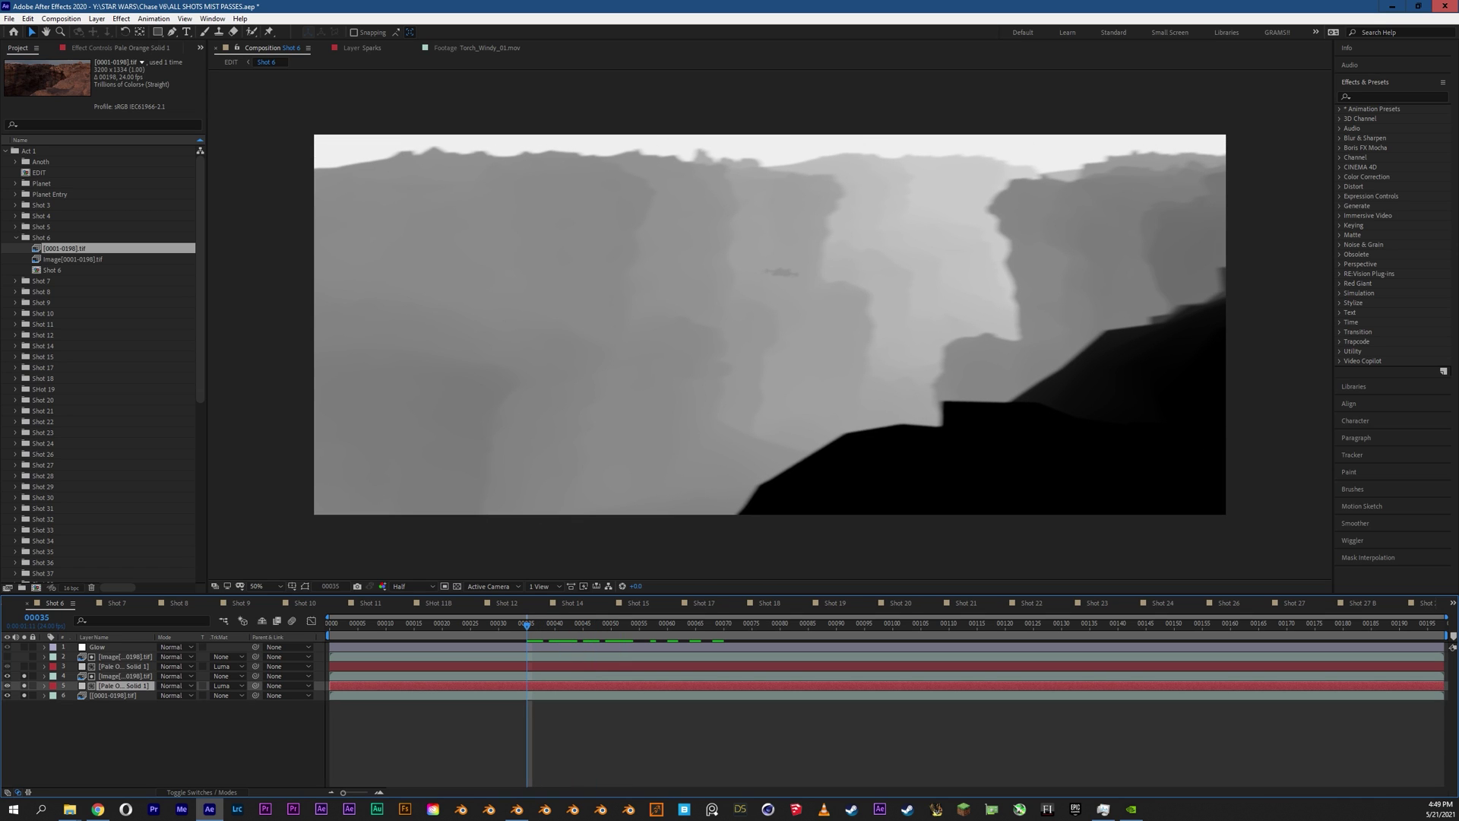
Step: Unsolo the mist image layer and set the lower Pale Orange Solid 1 to Luma Matte "[Image[0001-0198].tif]"
{"action": "left_click", "coordinate": [24, 676]}
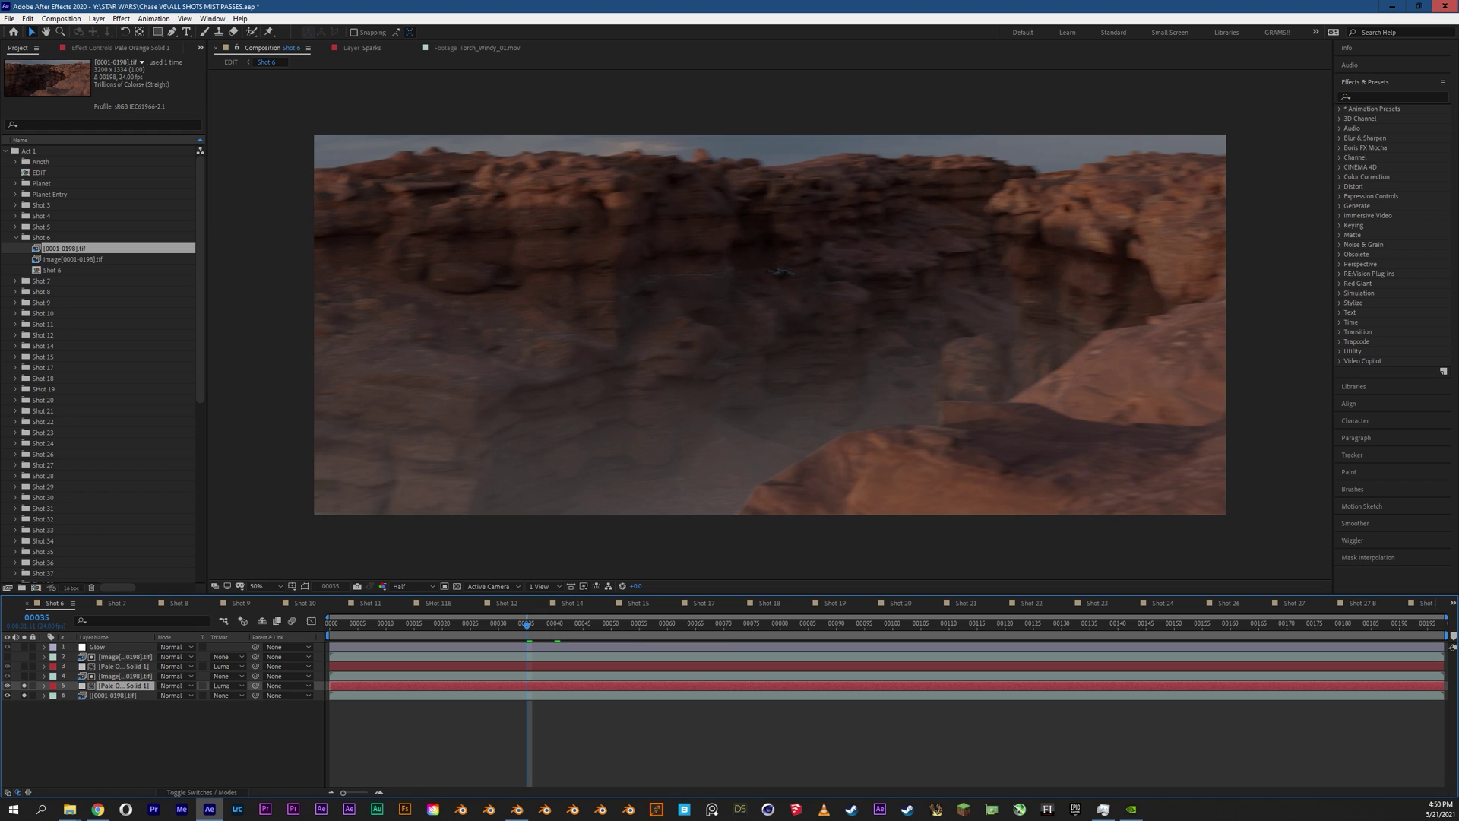
{"action": "left_click", "coordinate": [225, 685]}
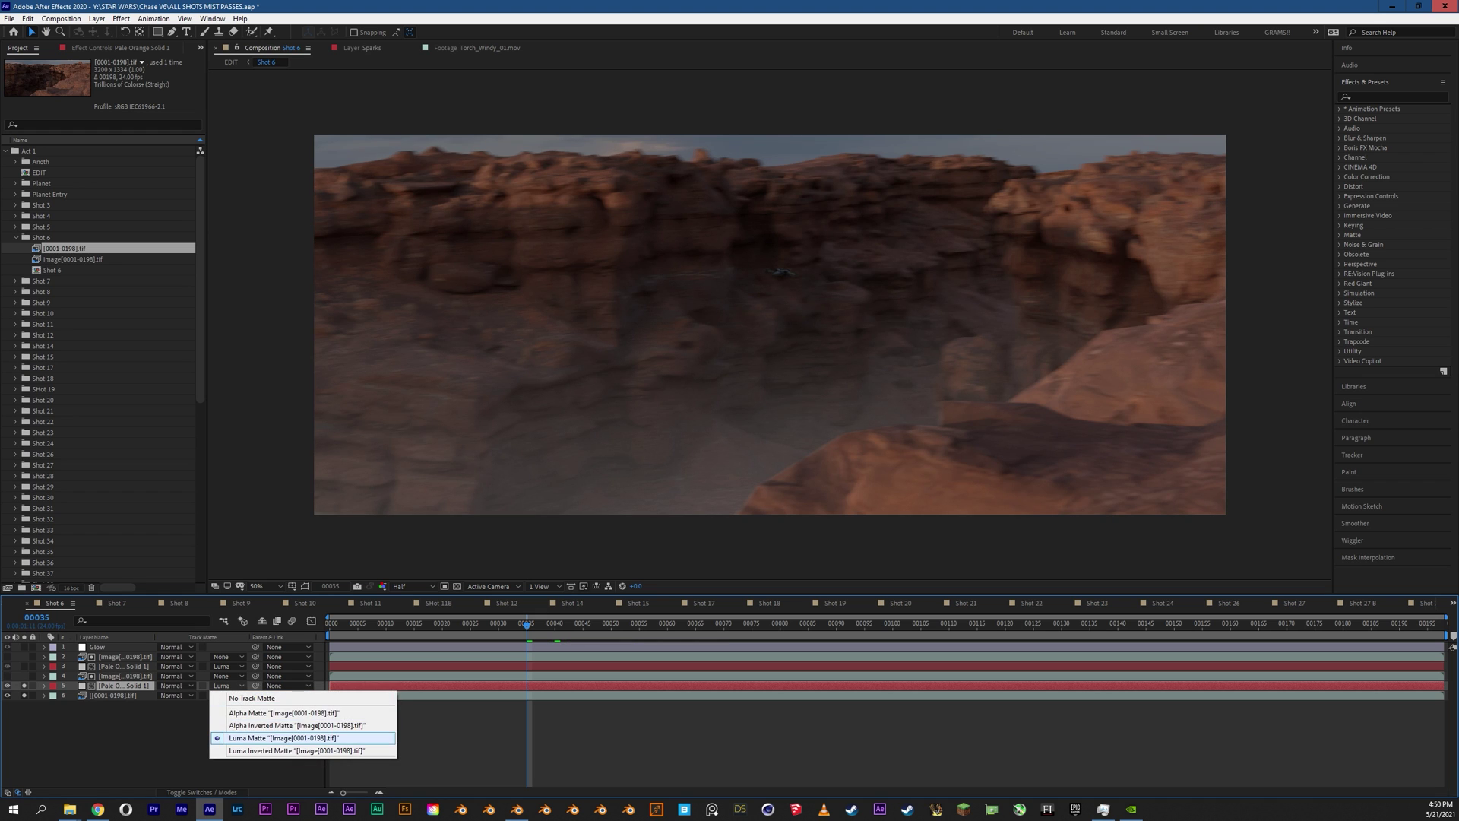
{"action": "left_click", "coordinate": [228, 743]}
Step: Show the effect settings of the lower mist image layer and unsolo the solid and render layers beneath it
{"action": "left_click", "coordinate": [125, 676]}
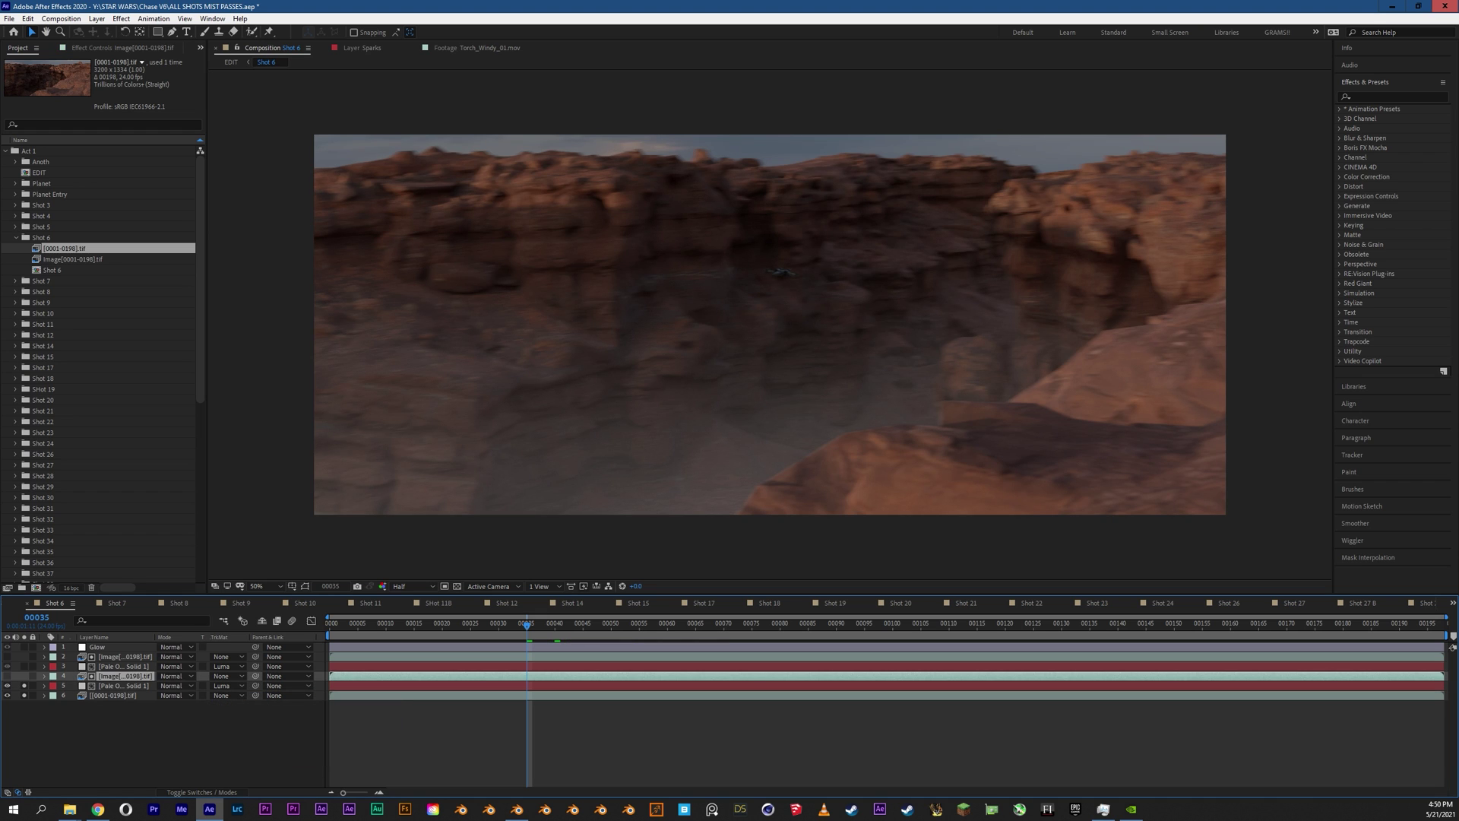
{"action": "left_click", "coordinate": [122, 47]}
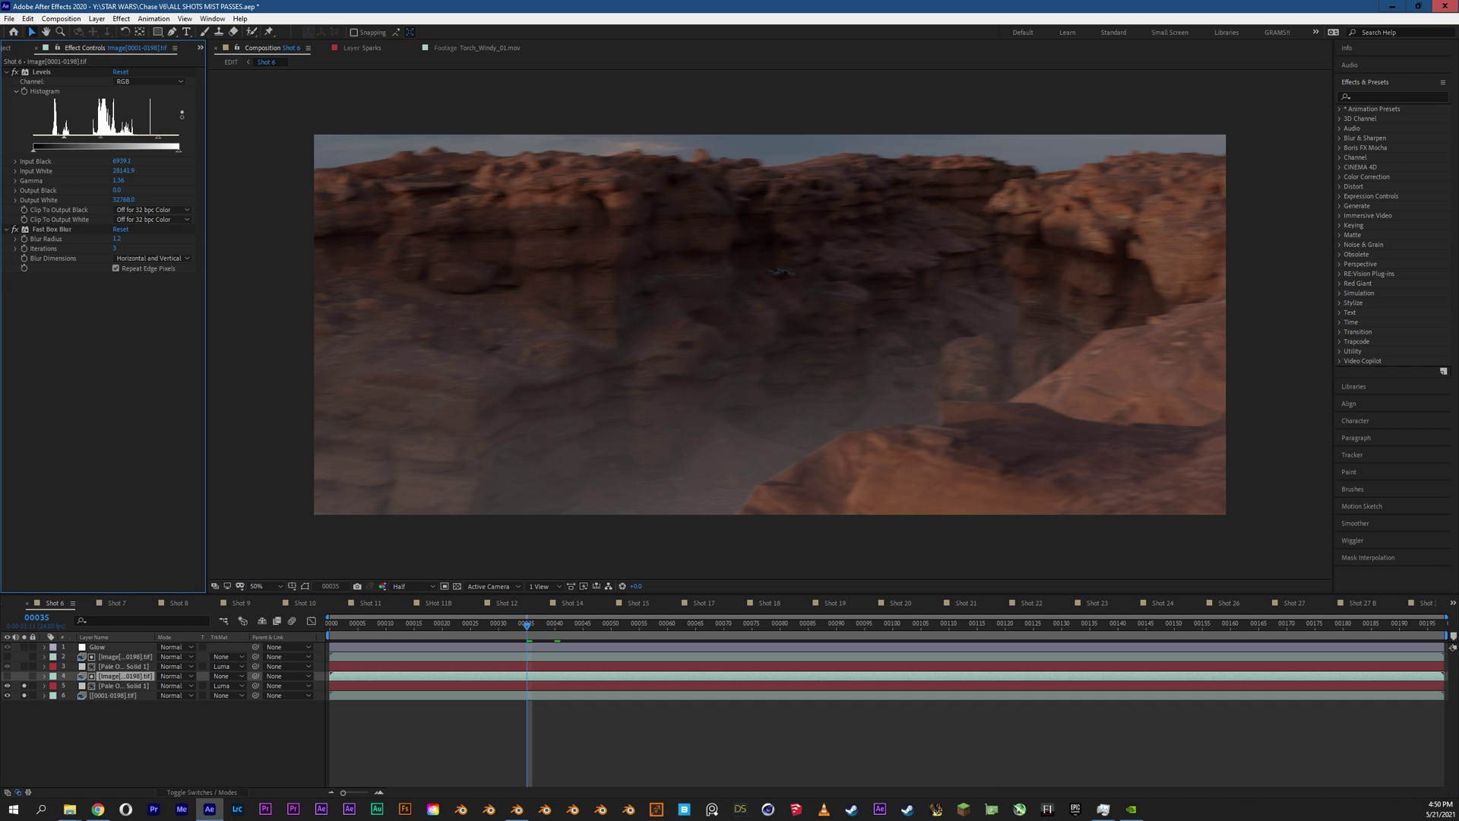
{"action": "left_click_drag", "start_coordinate": [23, 685], "coordinate": [24, 696]}
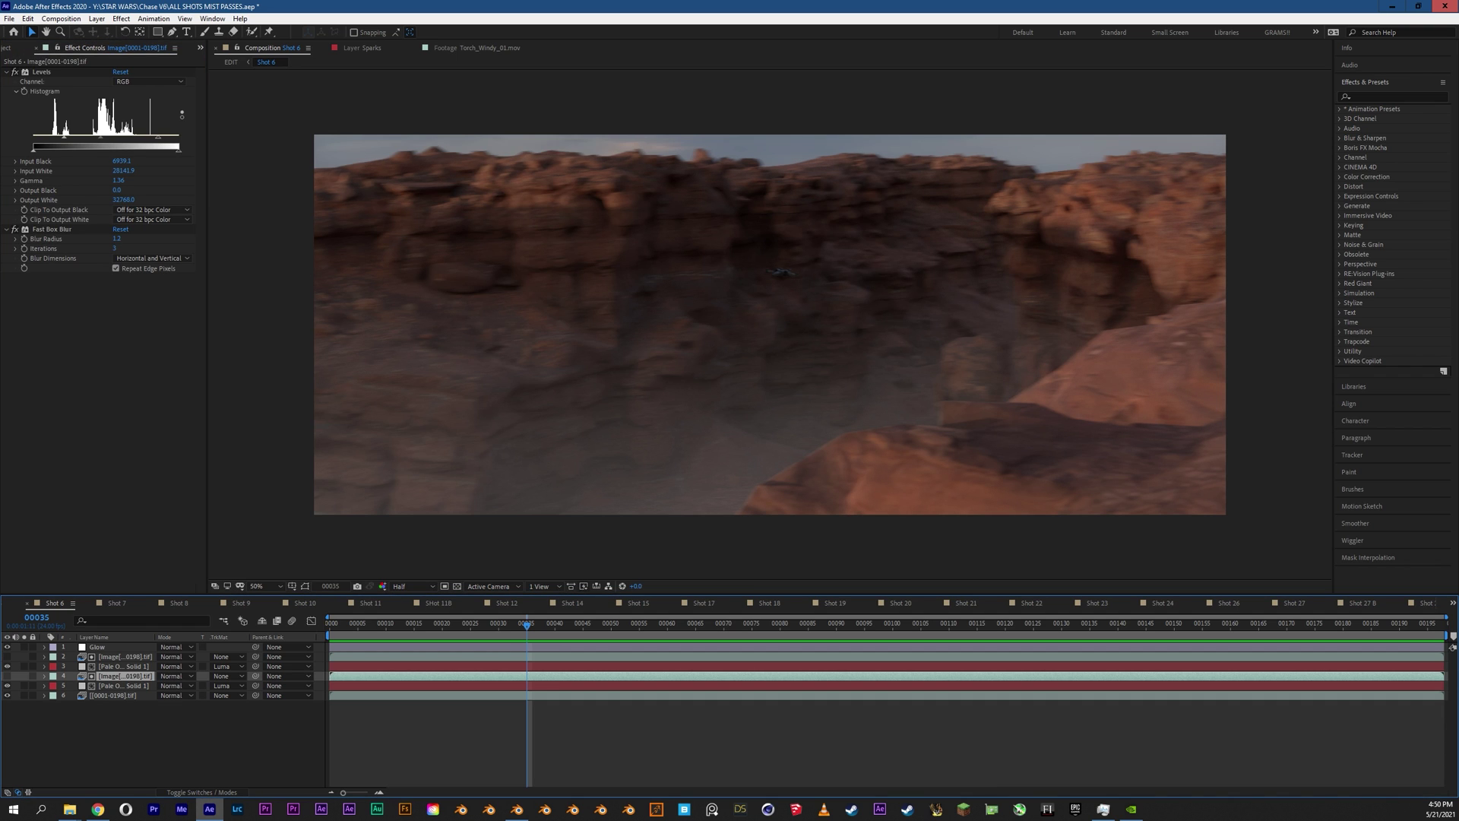
Step: Try a higher Input Black in the mist layer's Levels, restore it, and preview Shot 6 around frames 18 to 23
{"action": "mouse_move", "coordinate": [64, 138]}
{"action": "left_mouse_down"}
{"action": "mouse_move", "coordinate": [116, 138]}
{"action": "mouse_move", "coordinate": [82, 138]}
{"action": "left_mouse_up"}
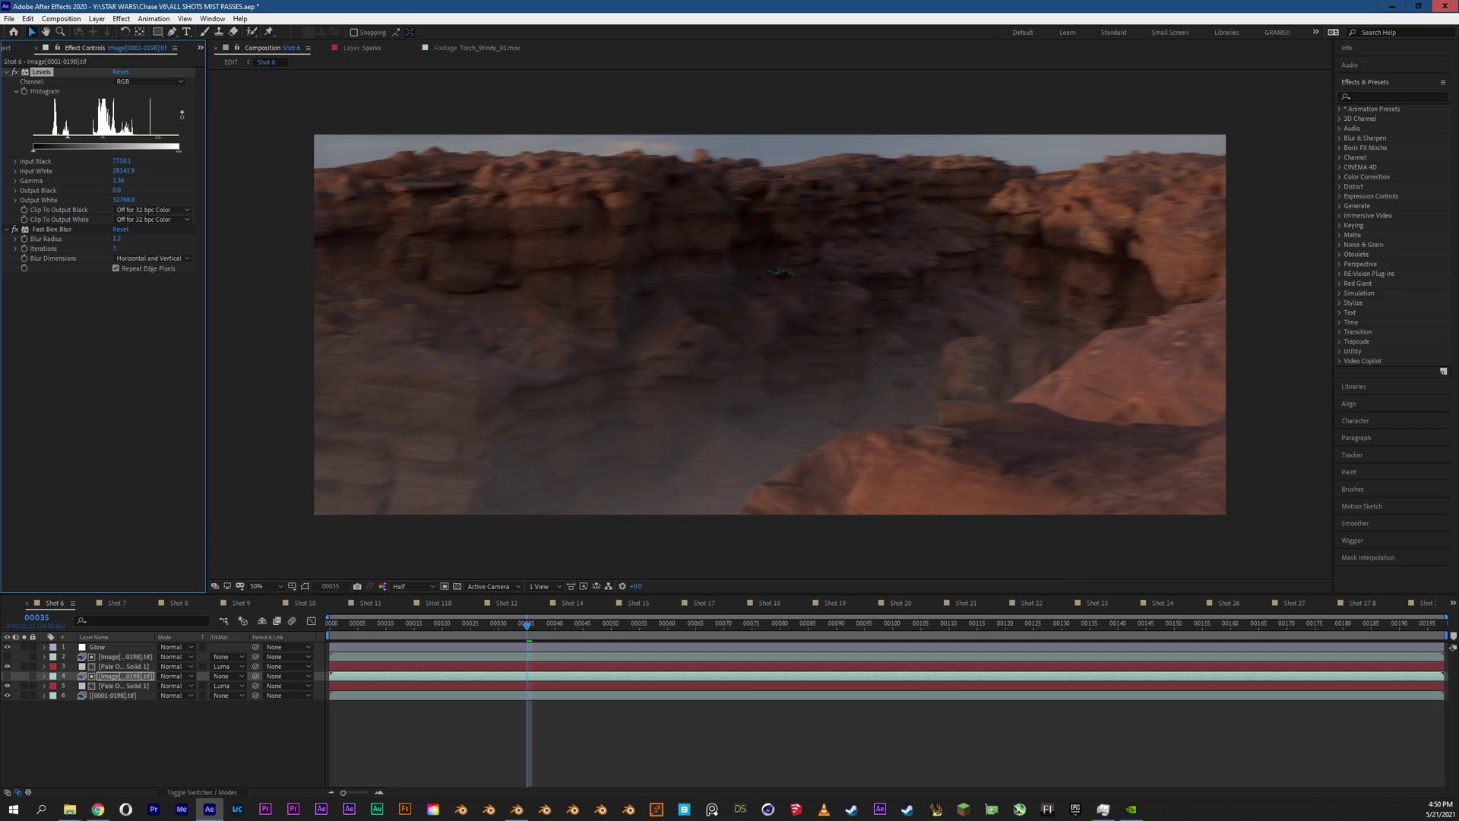
{"action": "left_click_drag", "start_coordinate": [55, 137], "coordinate": [65, 137]}
{"action": "key", "text": "space"}
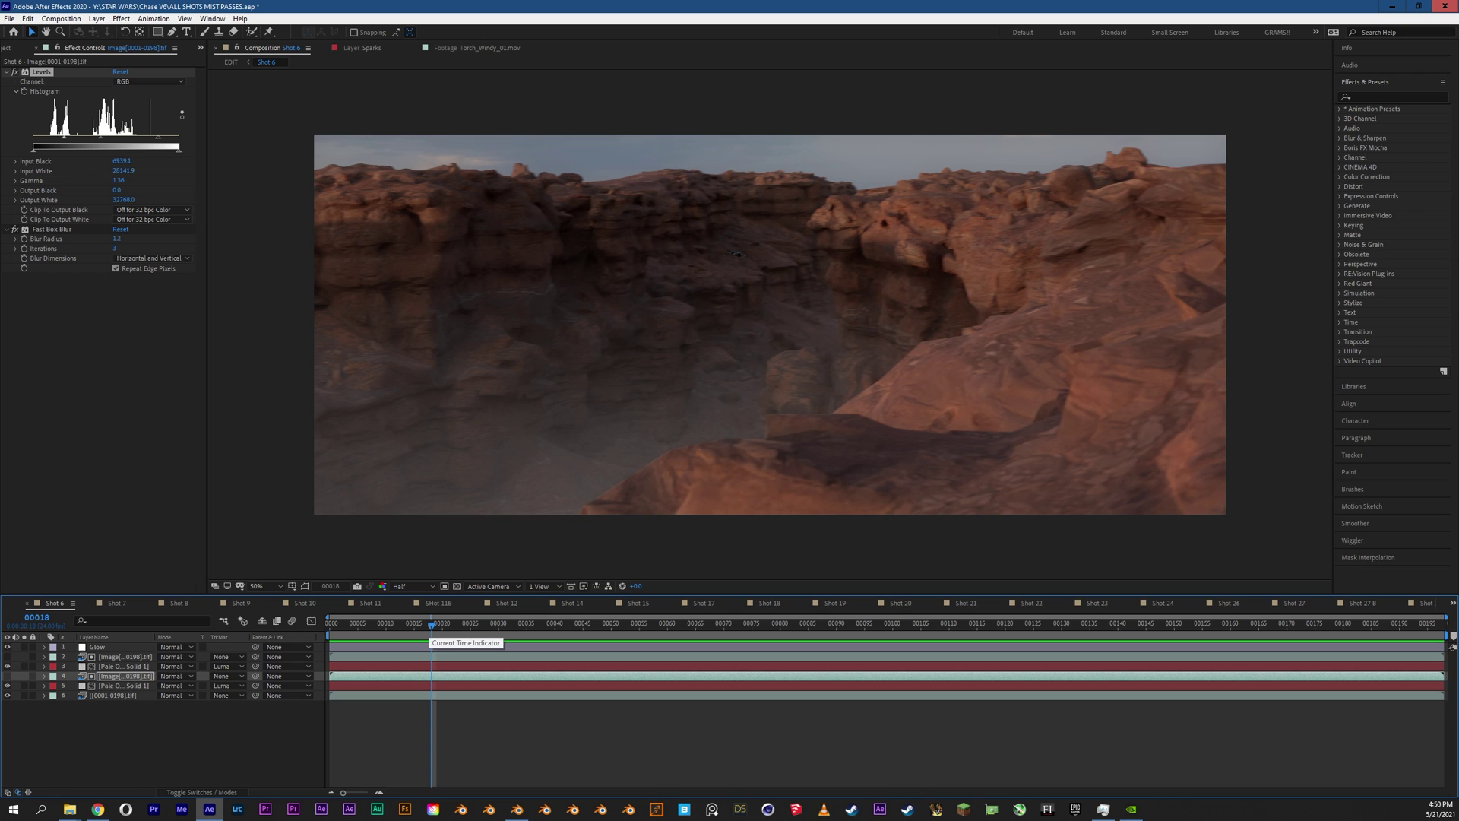
{"action": "mouse_move", "coordinate": [431, 624]}
{"action": "left_mouse_down"}
{"action": "mouse_move", "coordinate": [385, 624]}
{"action": "mouse_move", "coordinate": [459, 624]}
{"action": "left_mouse_up"}
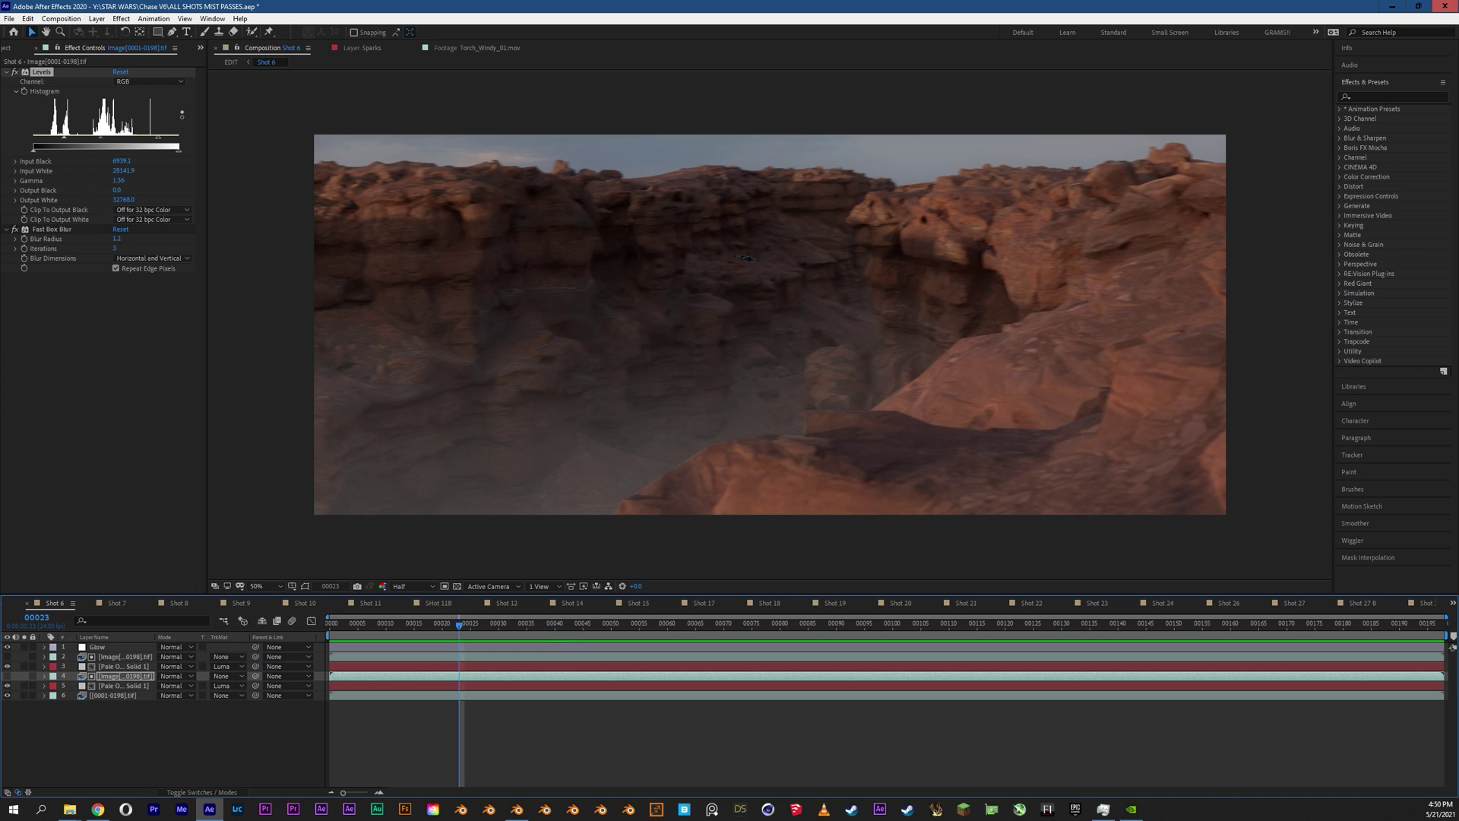
{"action": "key", "text": "space"}
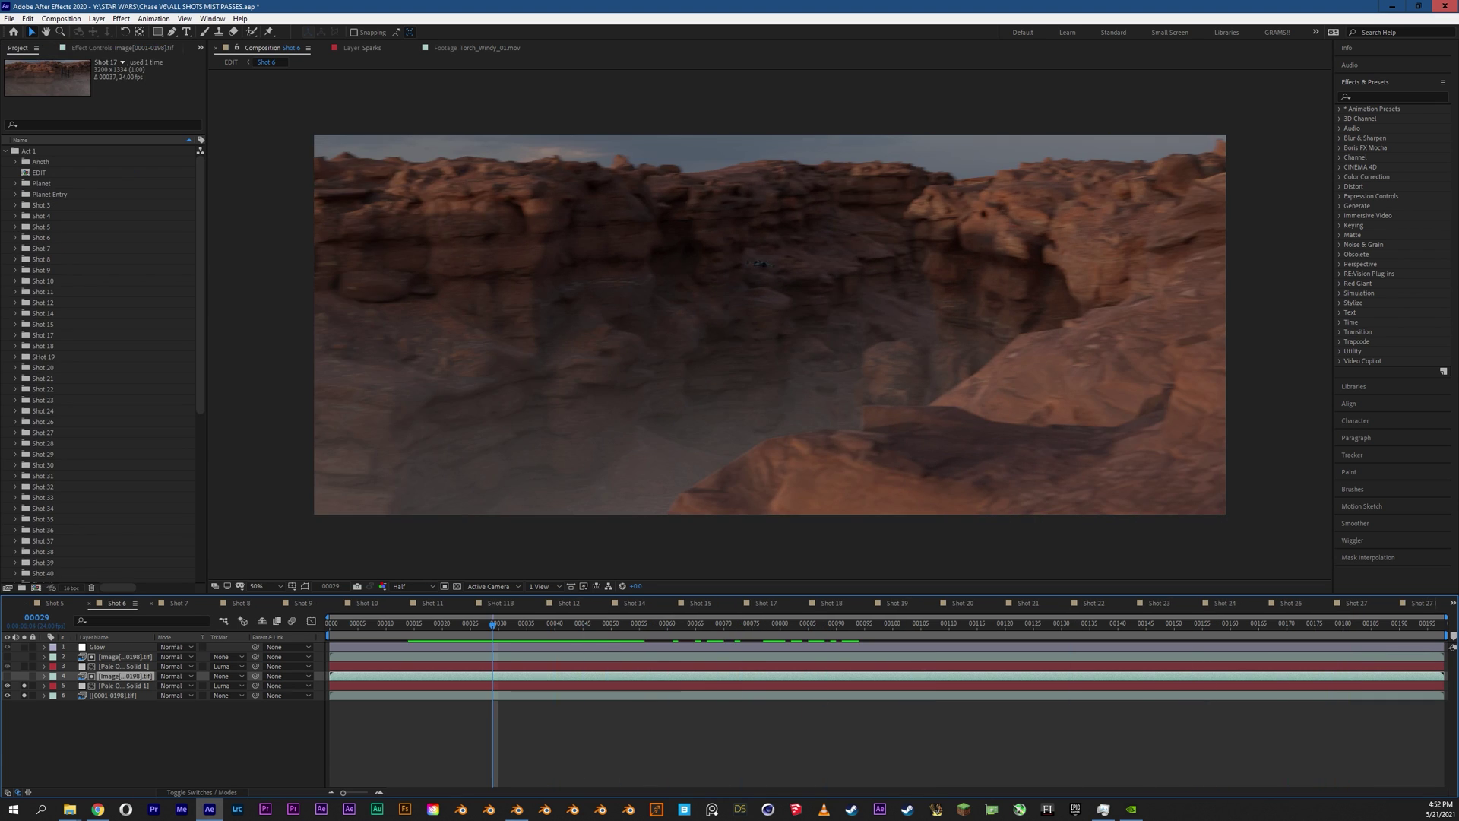
Step: Open the Shot 7 composition and preview it
{"action": "left_click", "coordinate": [179, 603]}
{"action": "key", "text": "space"}
{"action": "key", "text": "space"}
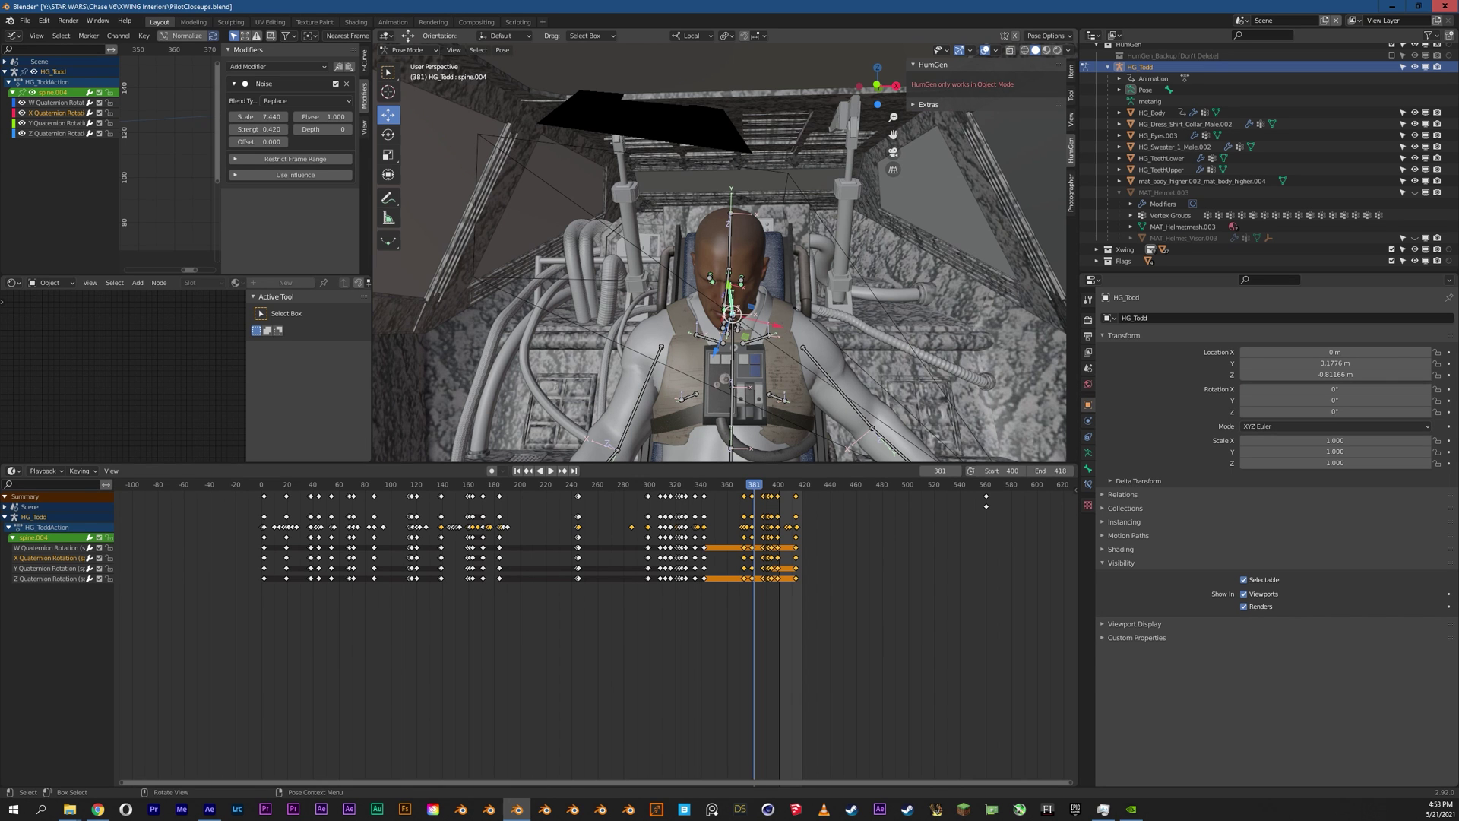
Step: Orbit around the pilot in the Blender cockpit, then switch to the browser and replay the fan film's pilot close-up at about 2:13
{"action": "middle_click_drag", "start_coordinate": [760, 304], "coordinate": [662, 308]}
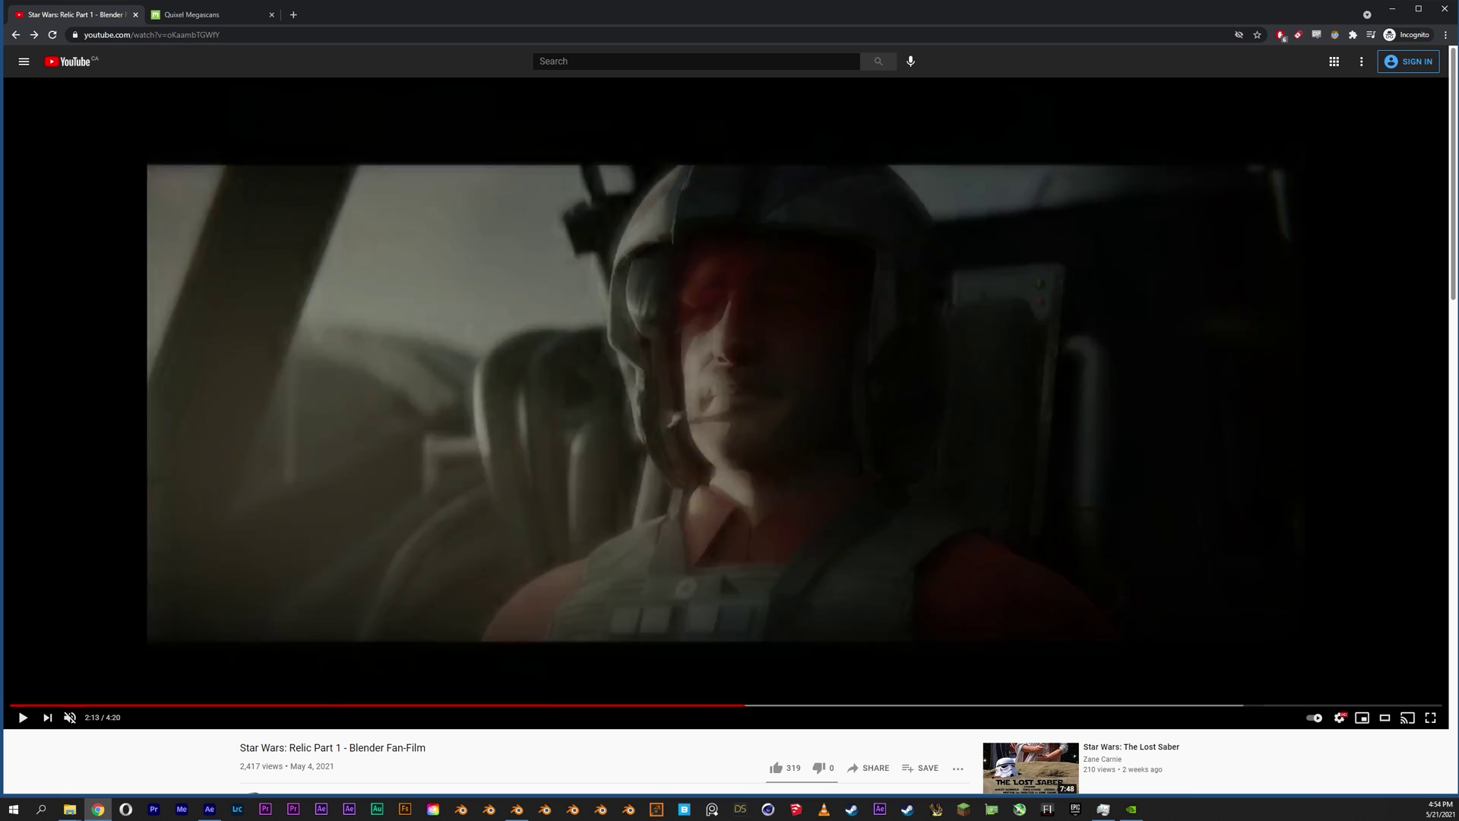
{"action": "key", "text": "Left"}
{"action": "key", "text": "space"}
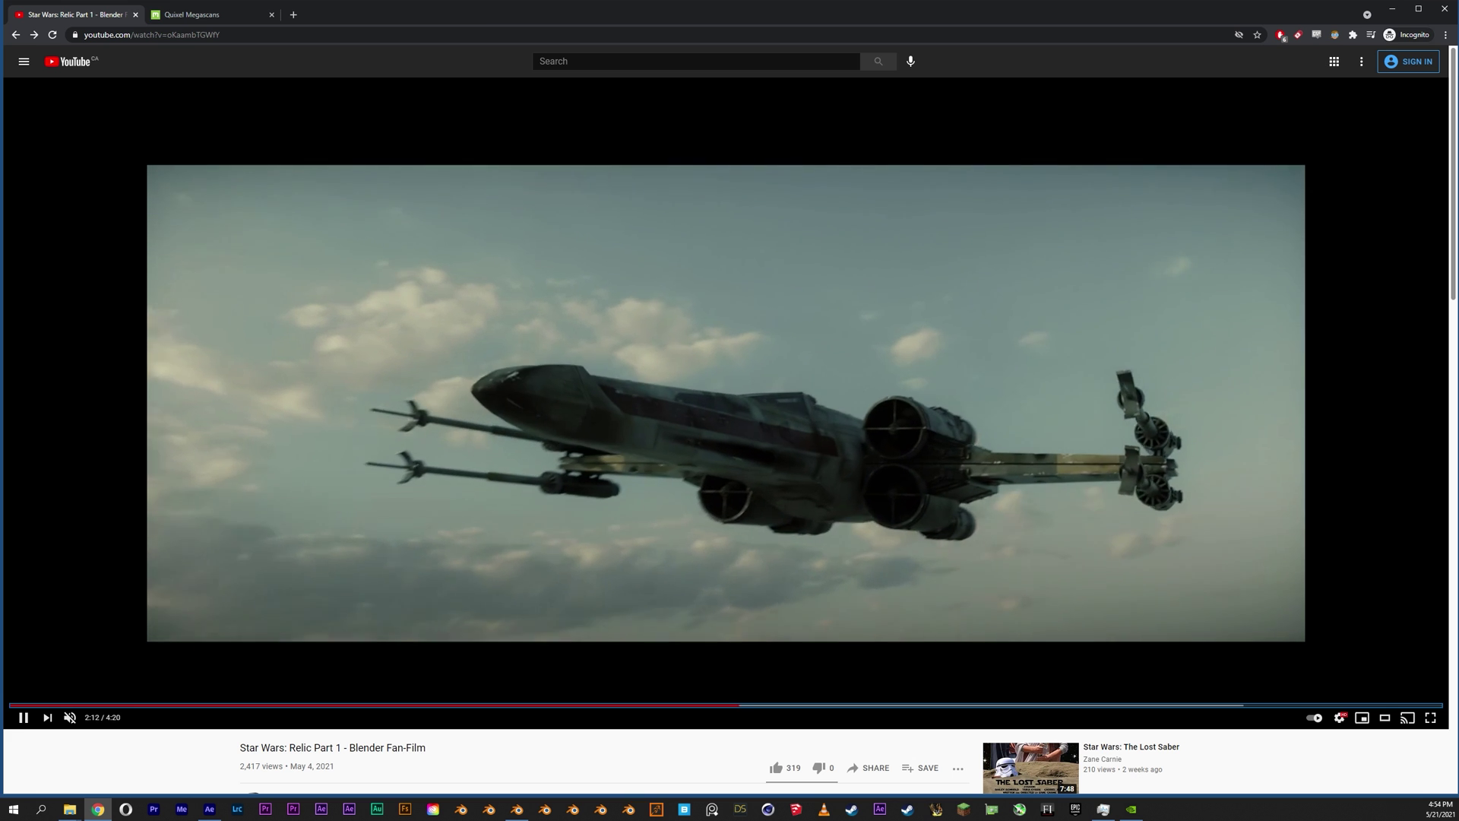
{"action": "key", "text": "space"}
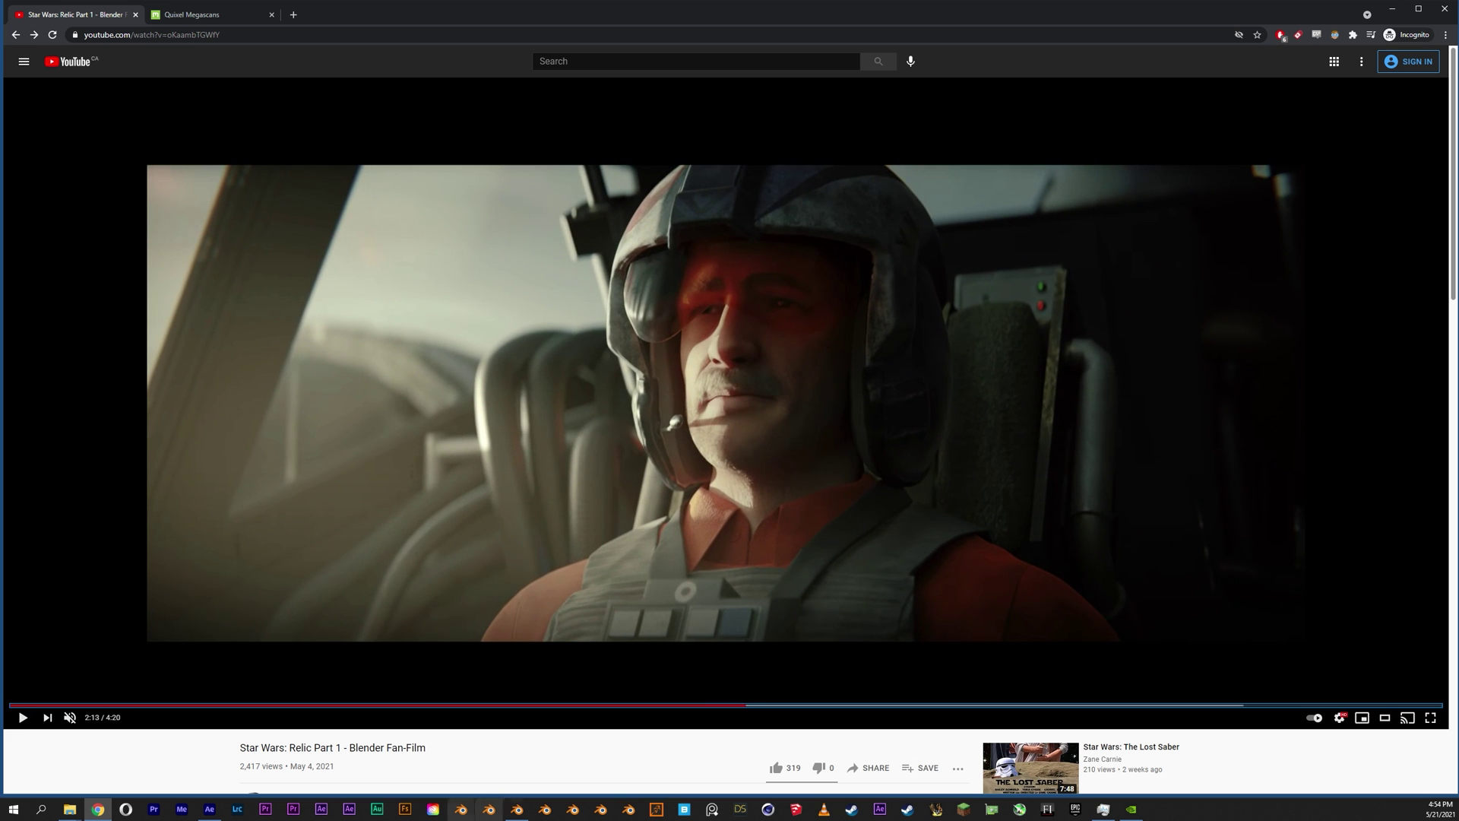
Step: Switch back to the PilotCloseups scene in Blender, look through Camera.001, and select the pilot's HG_Body mesh
{"action": "left_click", "coordinate": [517, 808]}
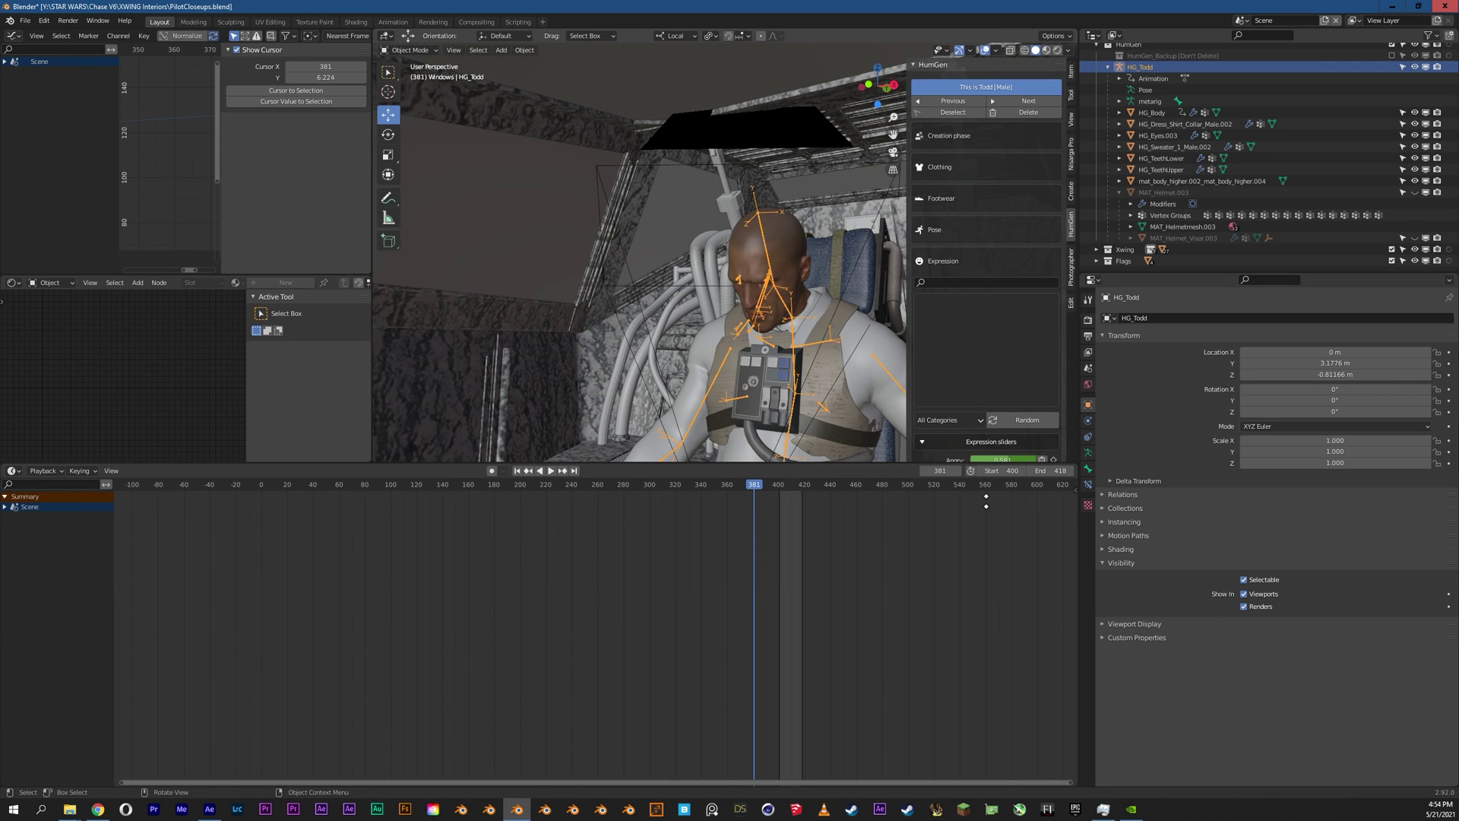
{"action": "scroll", "coordinate": [722, 257], "scroll_direction": "up", "scroll_amount": 1}
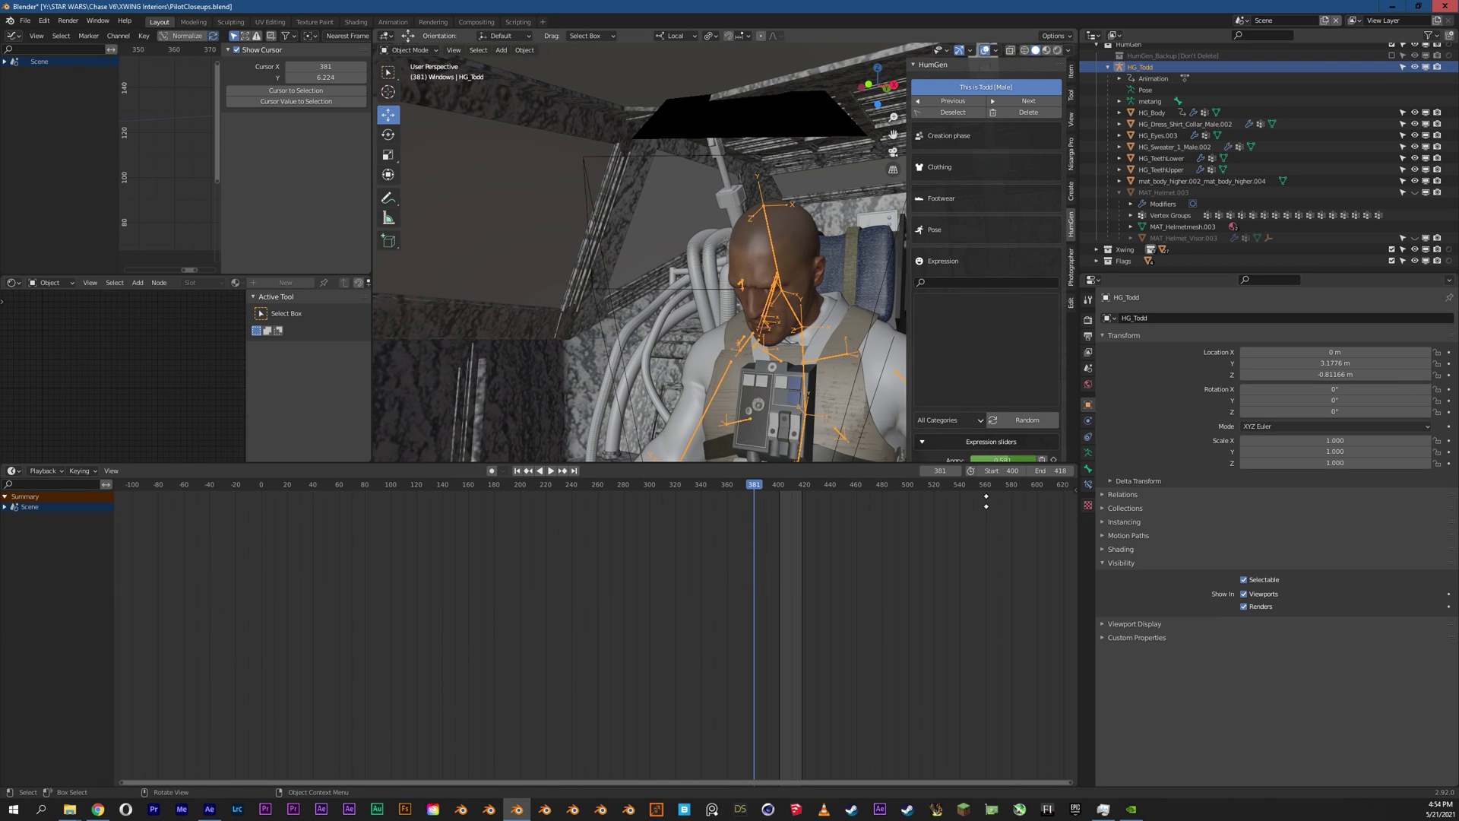
{"action": "key", "text": "KP_0"}
{"action": "middle_click_drag", "start_coordinate": [655, 240], "coordinate": [645, 265], "text": "shift"}
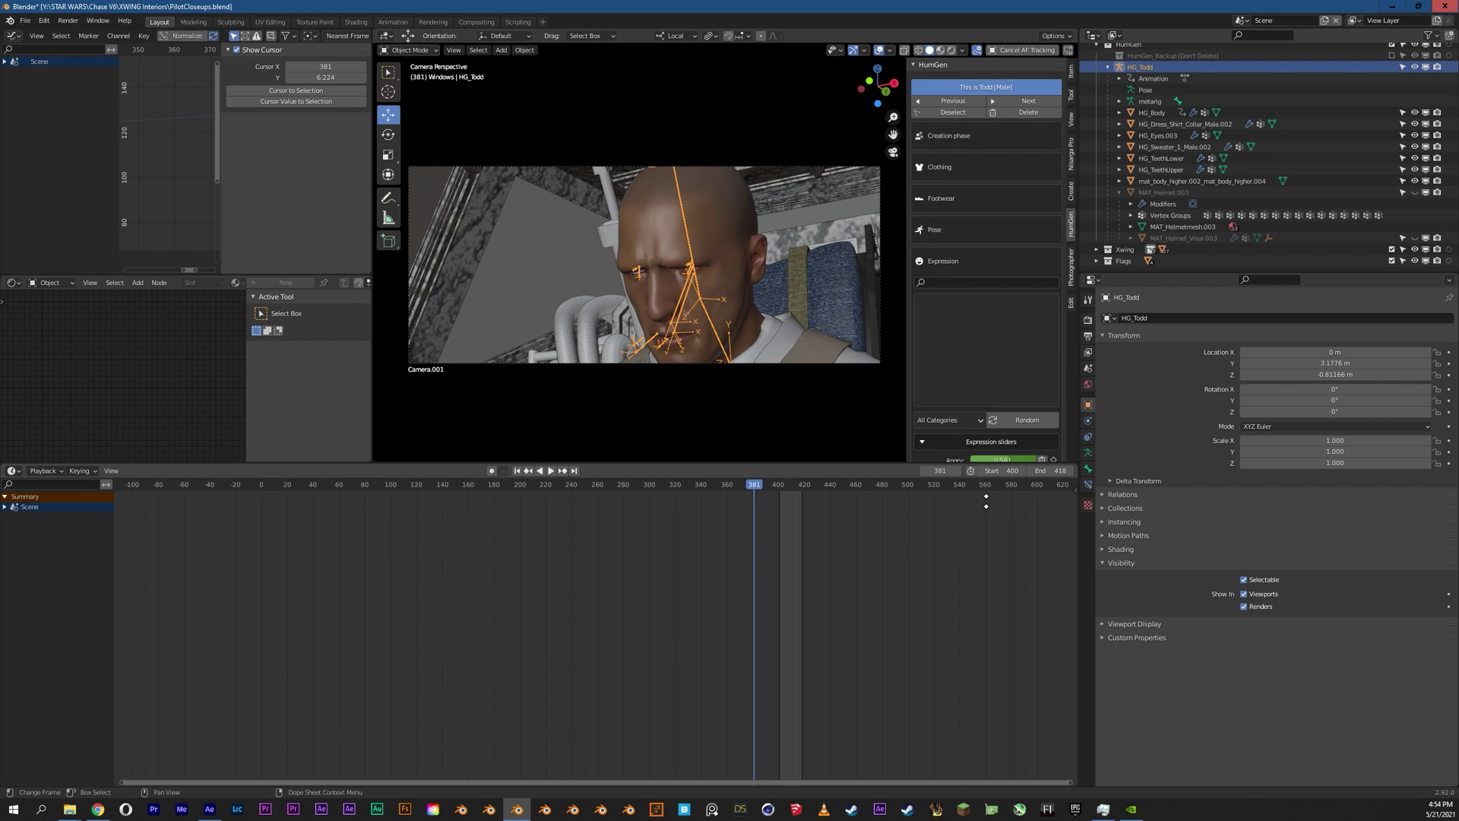
{"action": "scroll", "coordinate": [595, 635], "scroll_direction": "up", "scroll_amount": 5}
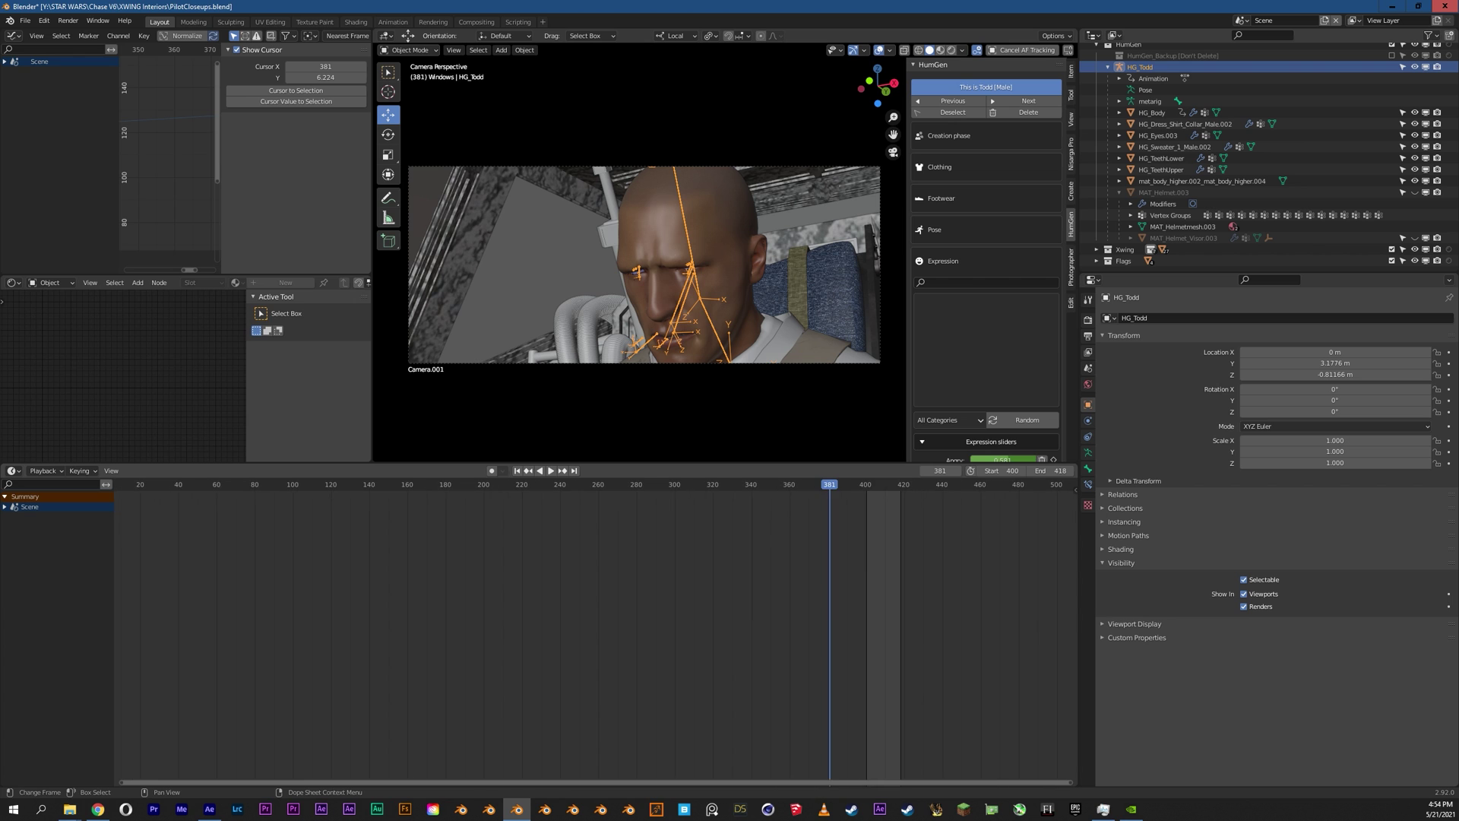
{"action": "scroll", "coordinate": [596, 635], "scroll_direction": "down", "scroll_amount": 4}
{"action": "left_click", "coordinate": [715, 228]}
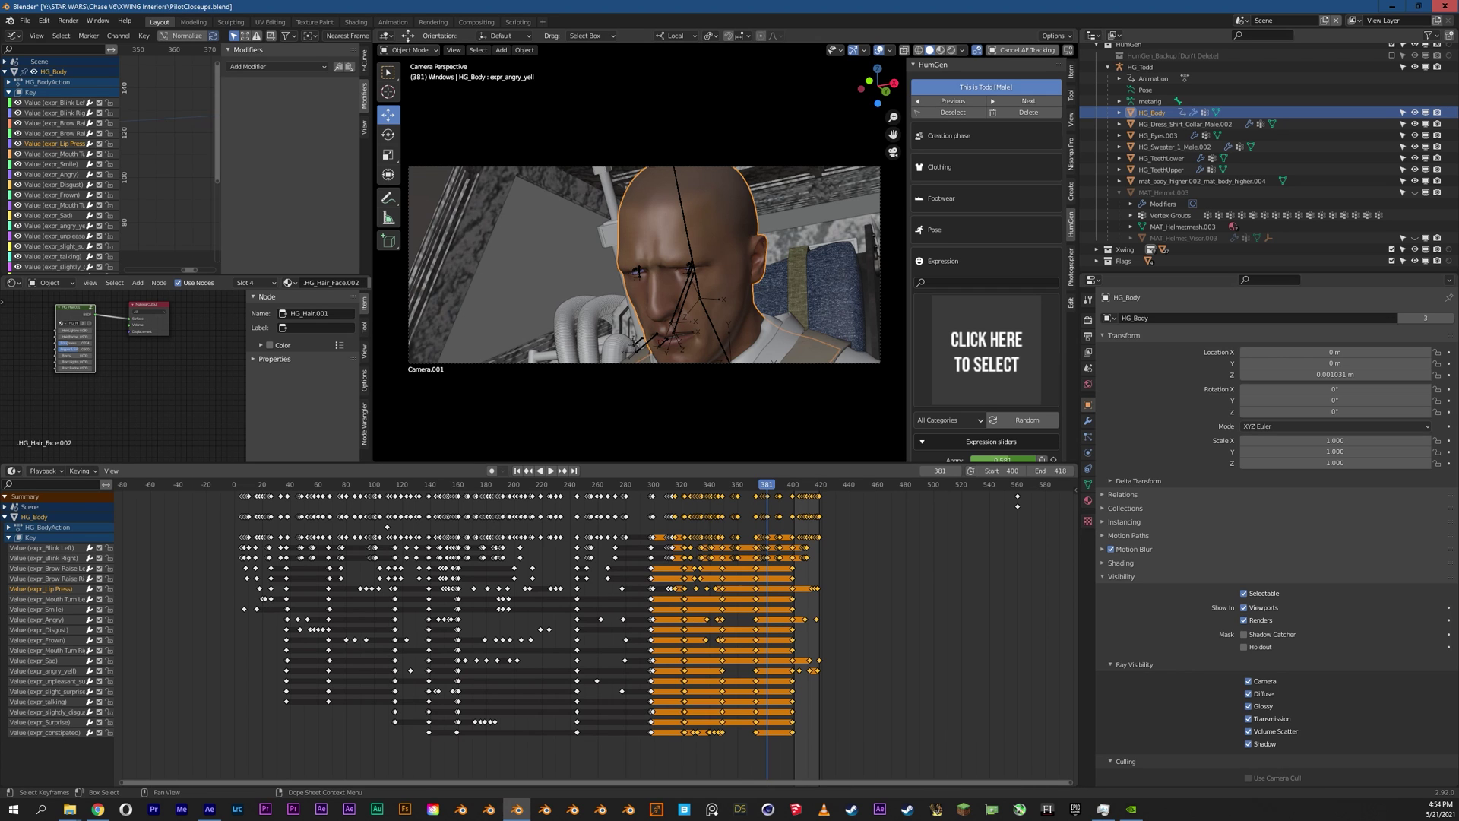
Step: Play the pilot's facial animation through the camera and pause at frame 411
{"action": "key", "text": "space"}
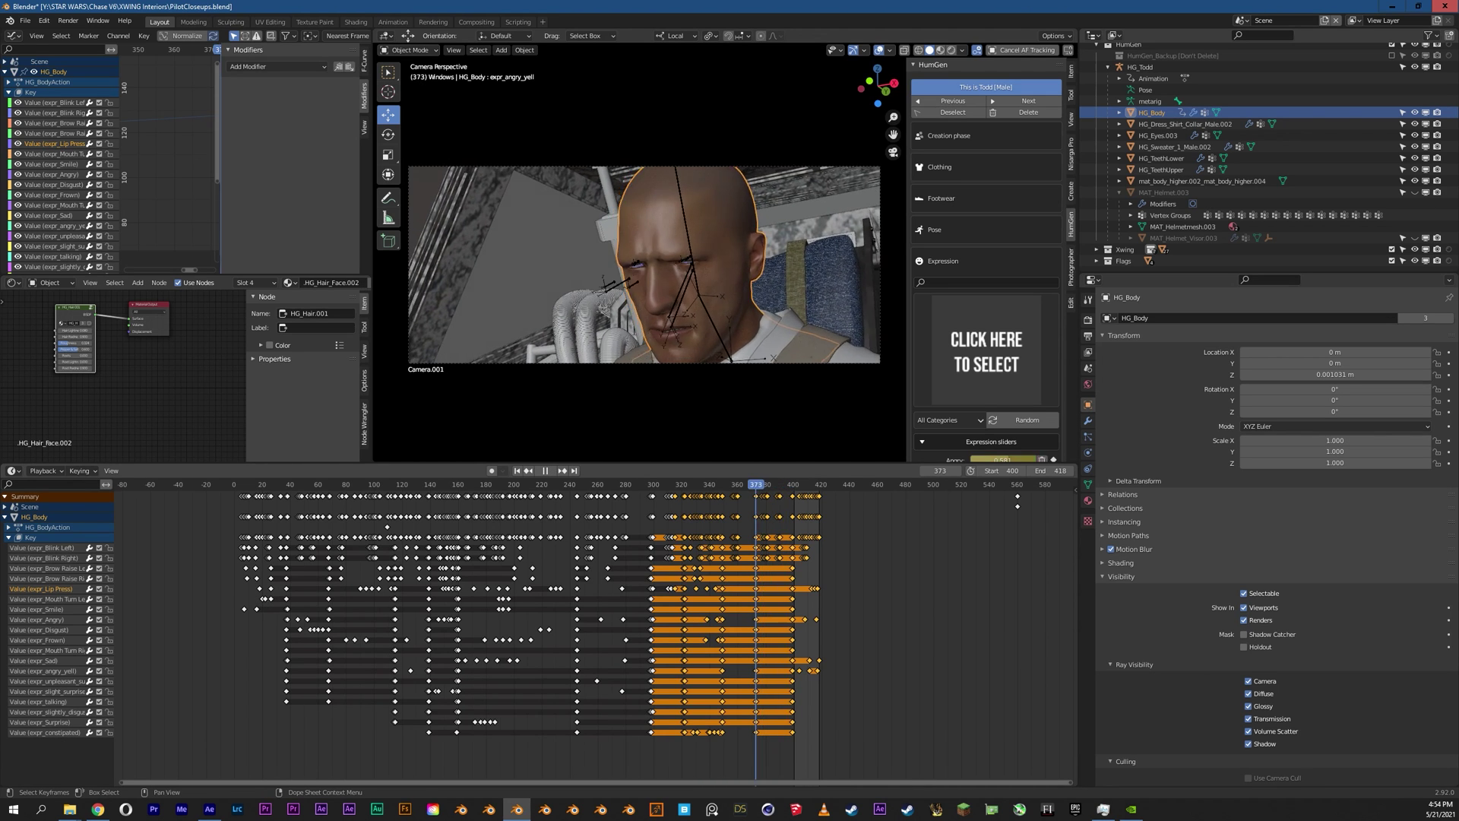
{"action": "key", "text": "space"}
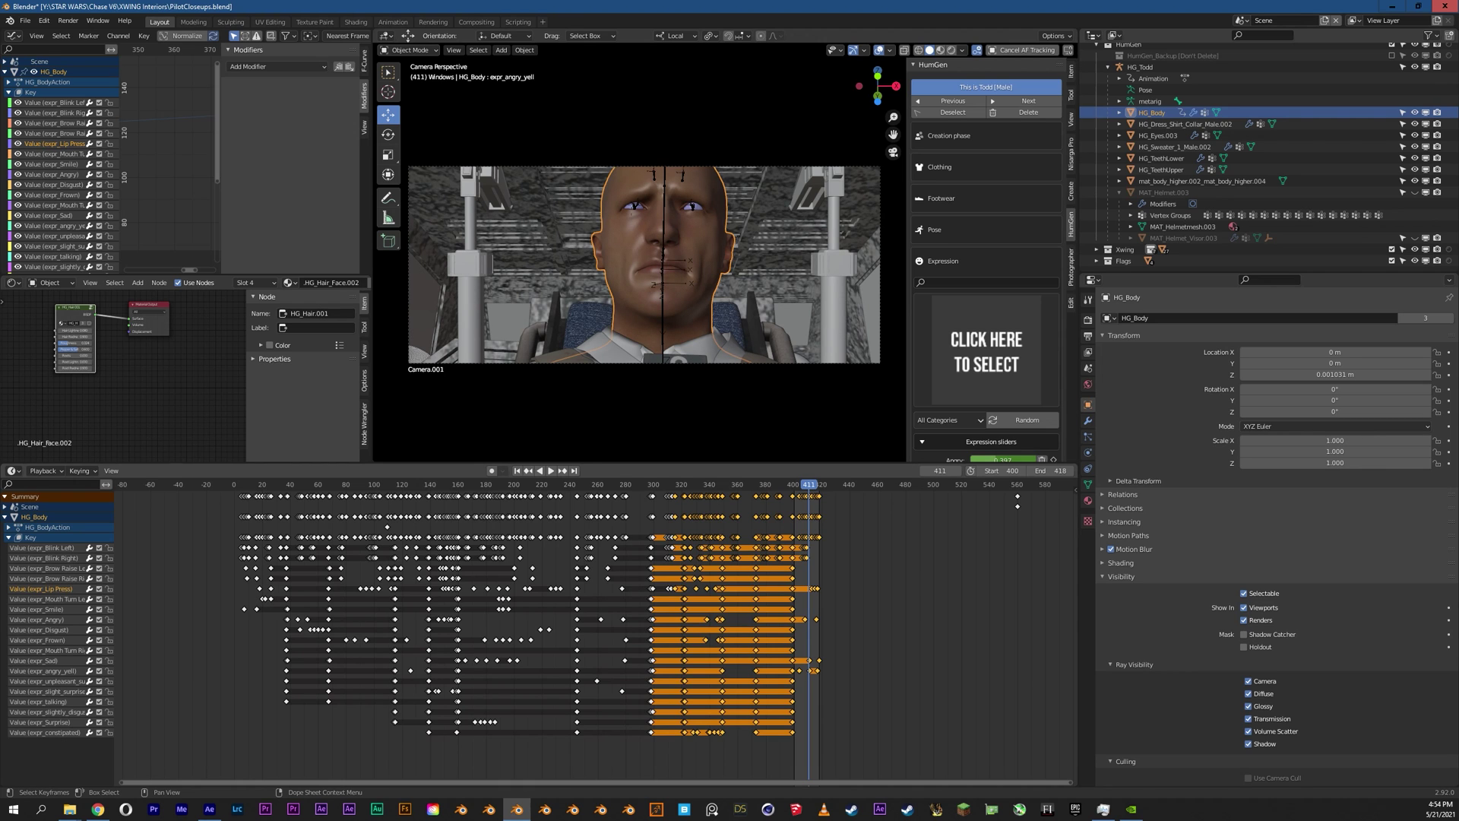
{"action": "key", "text": "space"}
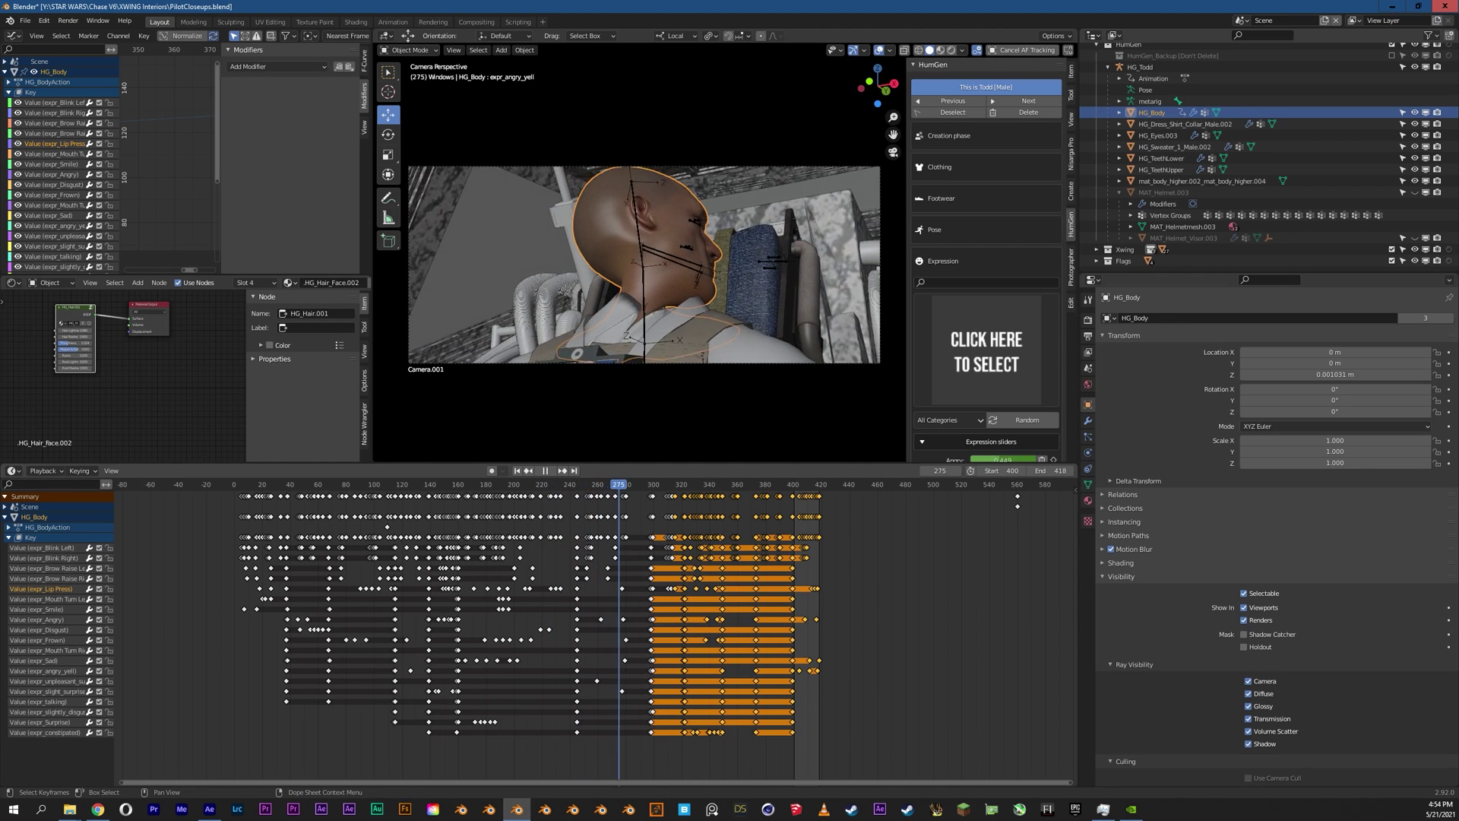
Step: Scrub back to earlier frames, replay the facial animation up to frame 400, and box-select the expression keyframes from about frame 285 onward
{"action": "left_click_drag", "start_coordinate": [617, 485], "coordinate": [548, 484]}
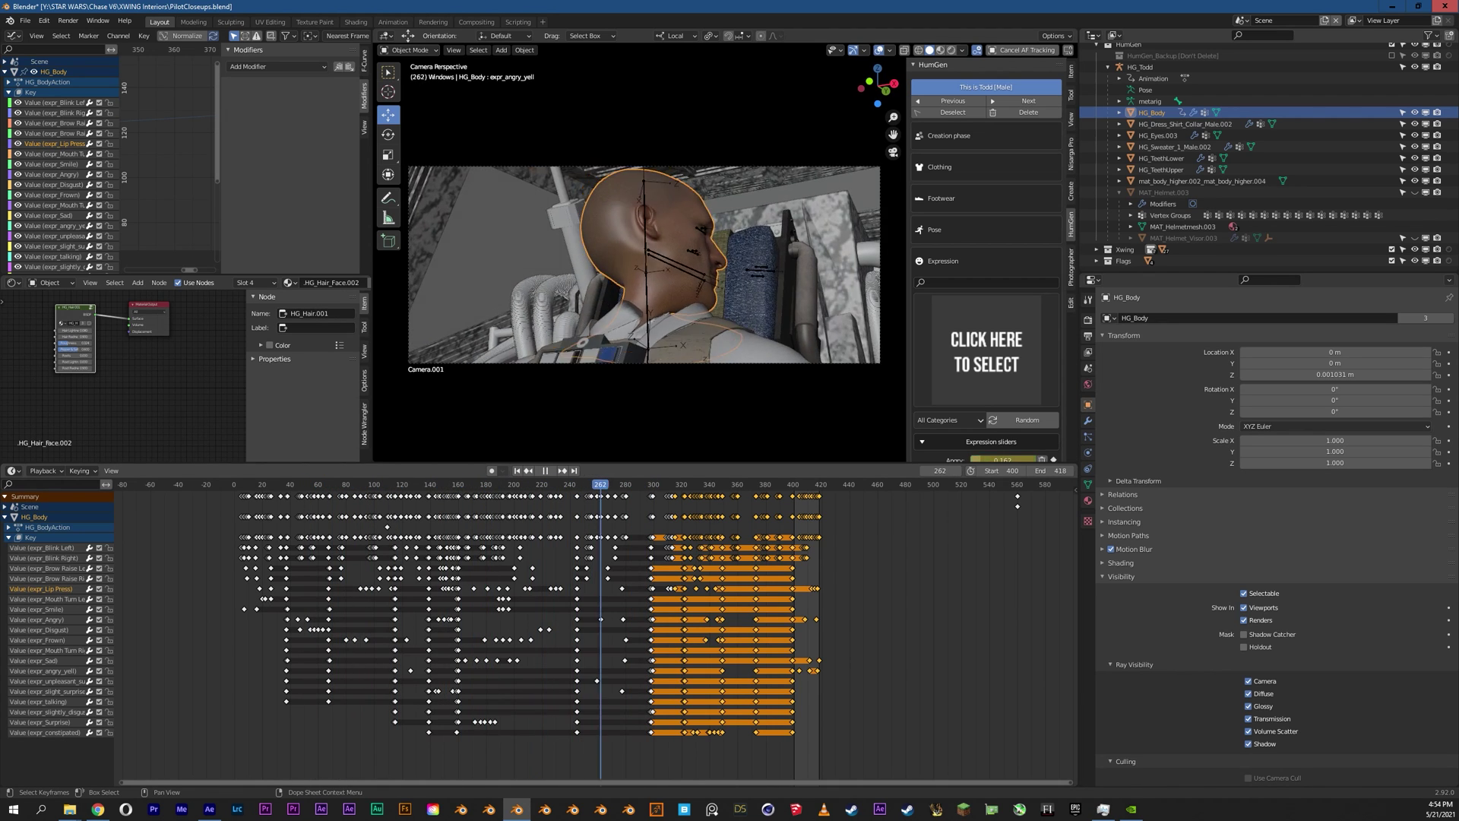
{"action": "key", "text": "space"}
{"action": "key", "text": "space"}
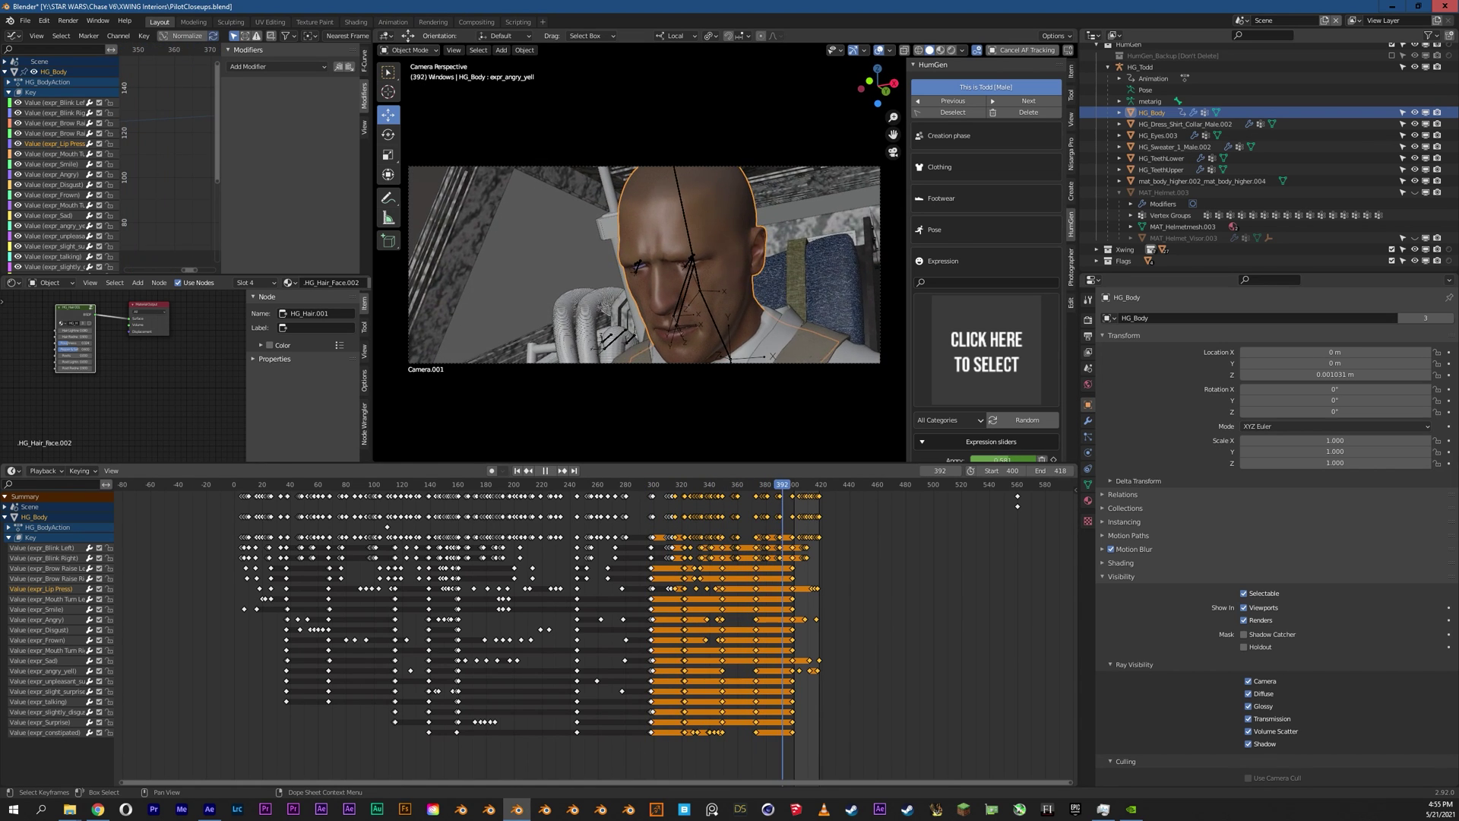
{"action": "key", "text": "space"}
{"action": "left_click_drag", "start_coordinate": [871, 495], "coordinate": [632, 751]}
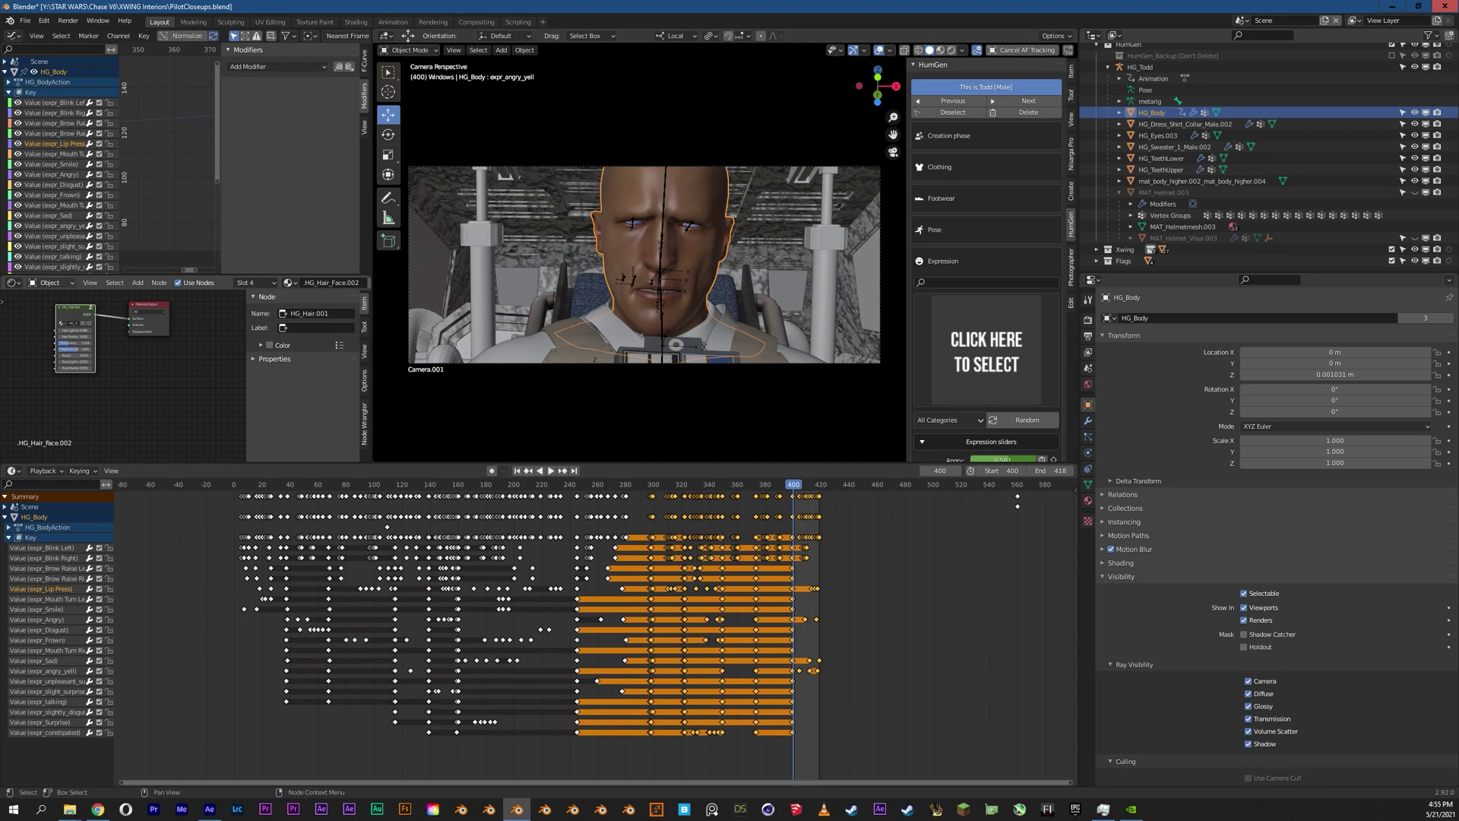
Step: Display the pilot body's Human.001 material nodes and enlarge the node editor area
{"action": "left_click", "coordinate": [254, 283]}
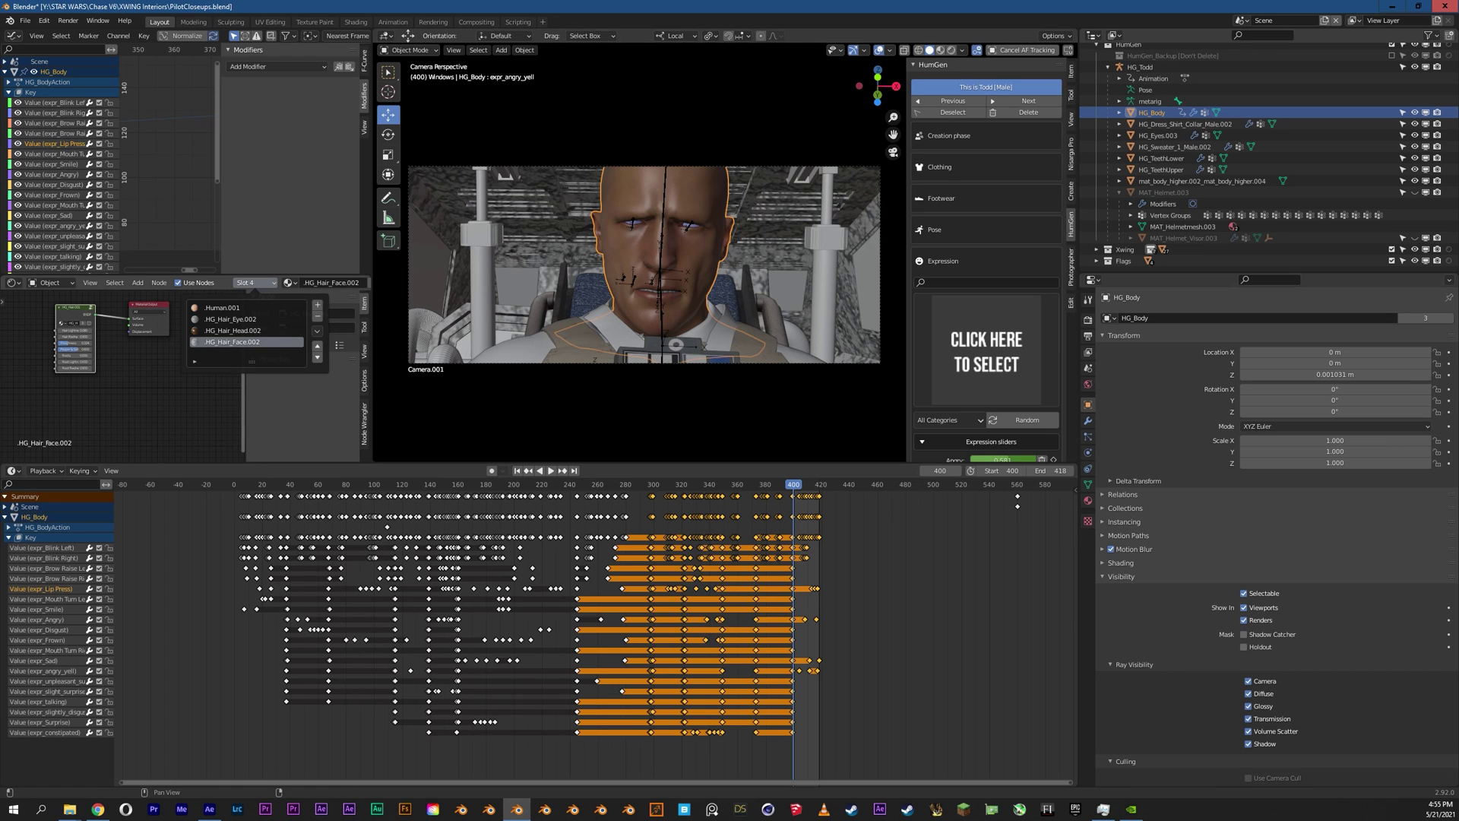
{"action": "left_click", "coordinate": [223, 308]}
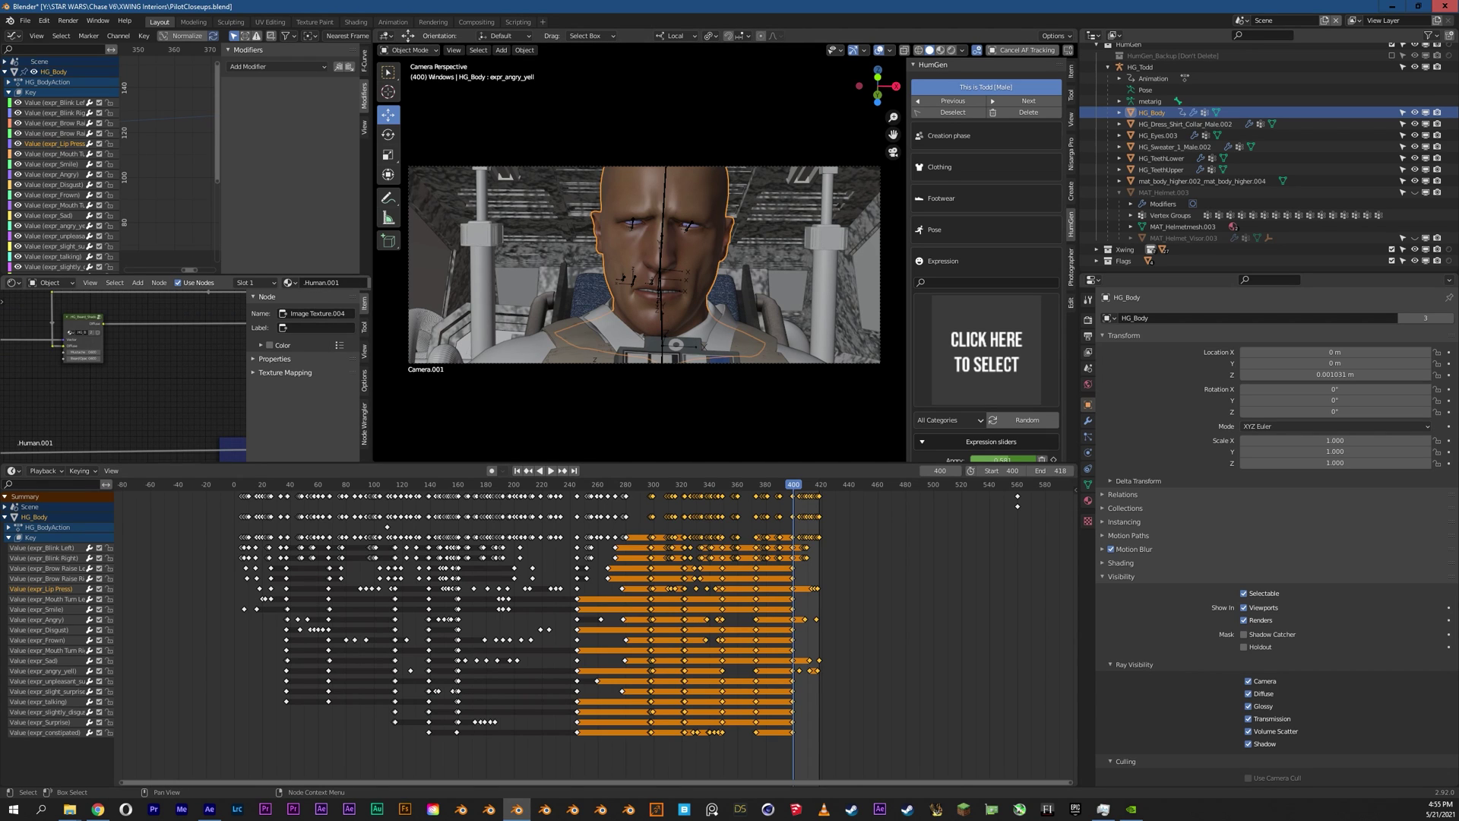
{"action": "middle_click_drag", "start_coordinate": [137, 334], "coordinate": [160, 348]}
{"action": "left_click_drag", "start_coordinate": [159, 275], "coordinate": [159, 128]}
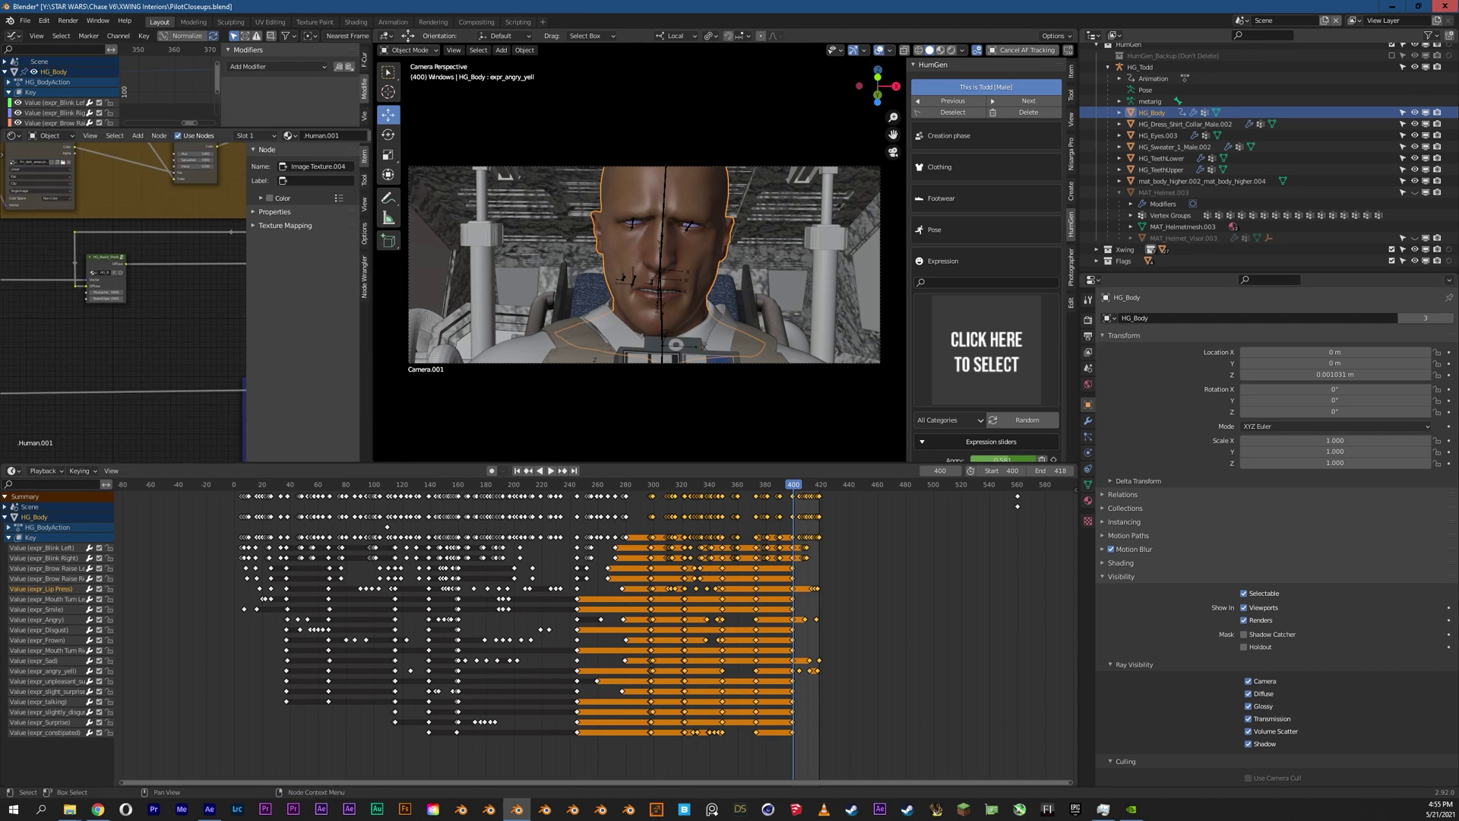
{"action": "left_click_drag", "start_coordinate": [244, 329], "coordinate": [317, 330]}
Step: Examine the skin image textures, skin tone group, Mapping and Hue Saturation nodes of the Human.001 material
{"action": "middle_click_drag", "start_coordinate": [7, 342], "coordinate": [360, 244]}
{"action": "scroll", "coordinate": [160, 304], "scroll_direction": "up", "scroll_amount": 2}
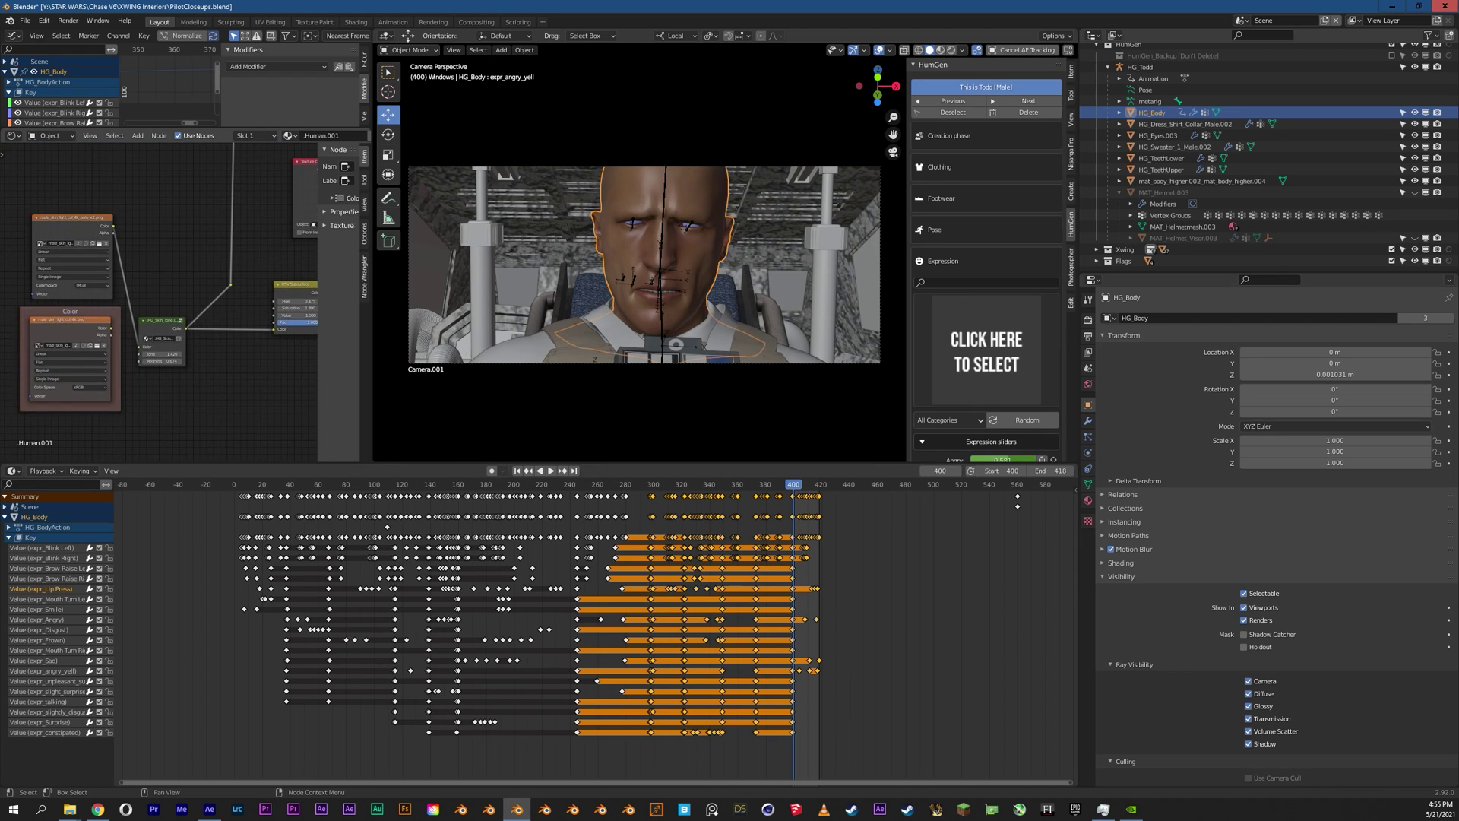
{"action": "middle_click_drag", "start_coordinate": [160, 304], "coordinate": [200, 322]}
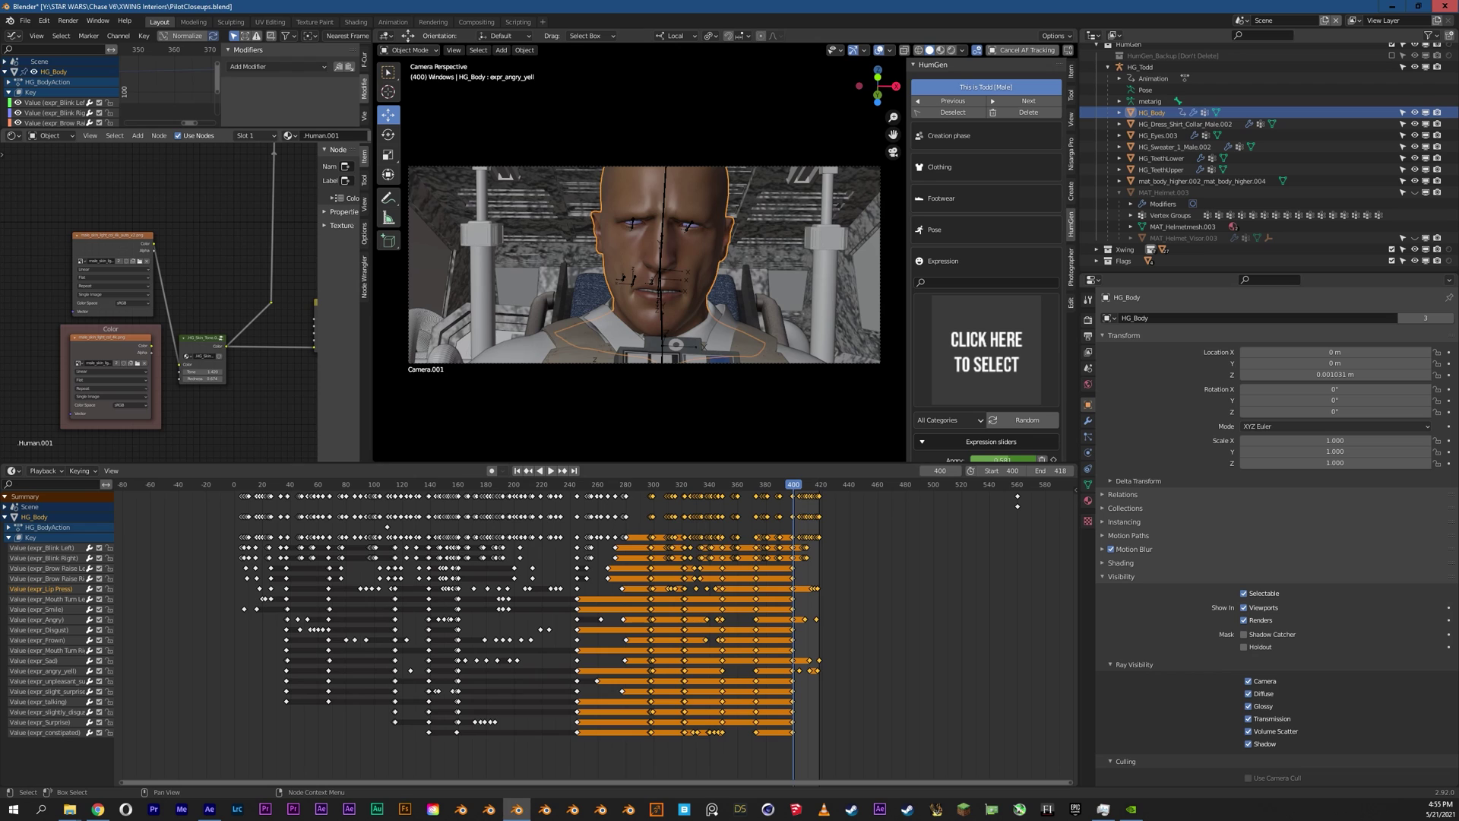
{"action": "scroll", "coordinate": [160, 304], "scroll_direction": "up", "scroll_amount": 4}
{"action": "middle_click_drag", "start_coordinate": [160, 304], "coordinate": [205, 300]}
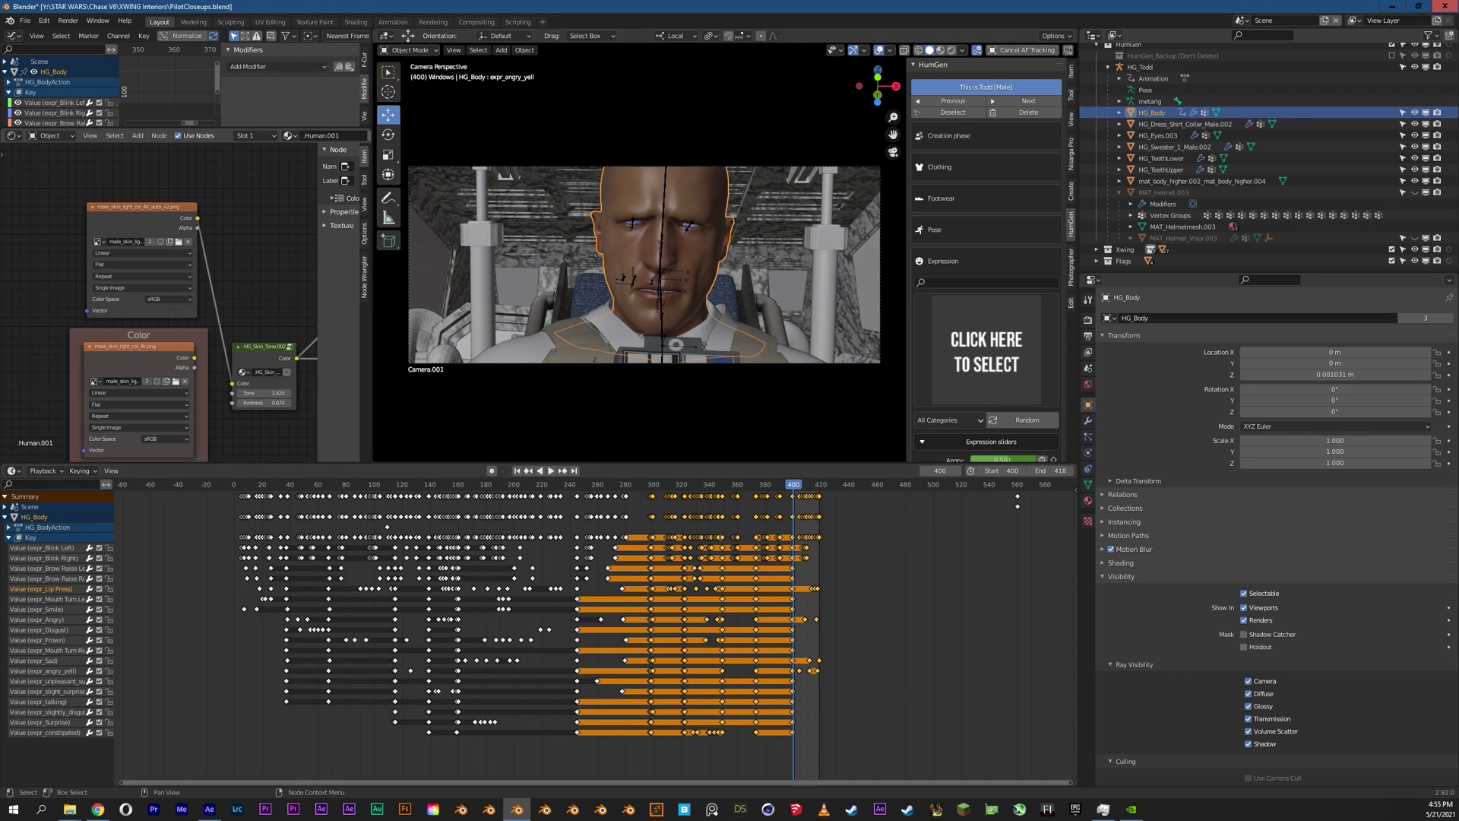
{"action": "middle_click_drag", "start_coordinate": [228, 304], "coordinate": [83, 386]}
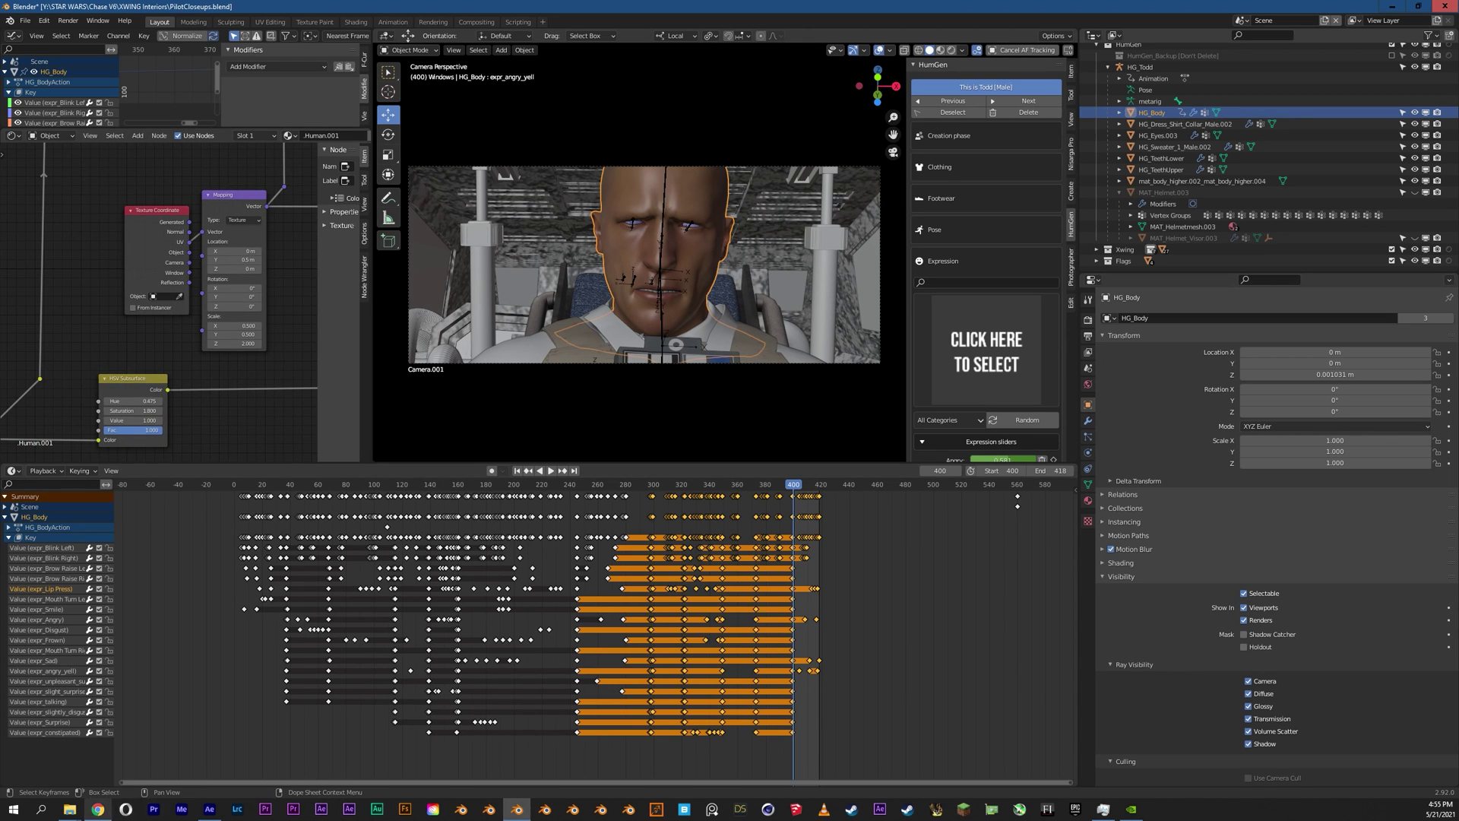
Step: Check the finished pilot shot in the browser, return to Blender, move to frame 412, and open the HumGen expression picker
{"action": "left_click", "coordinate": [98, 809]}
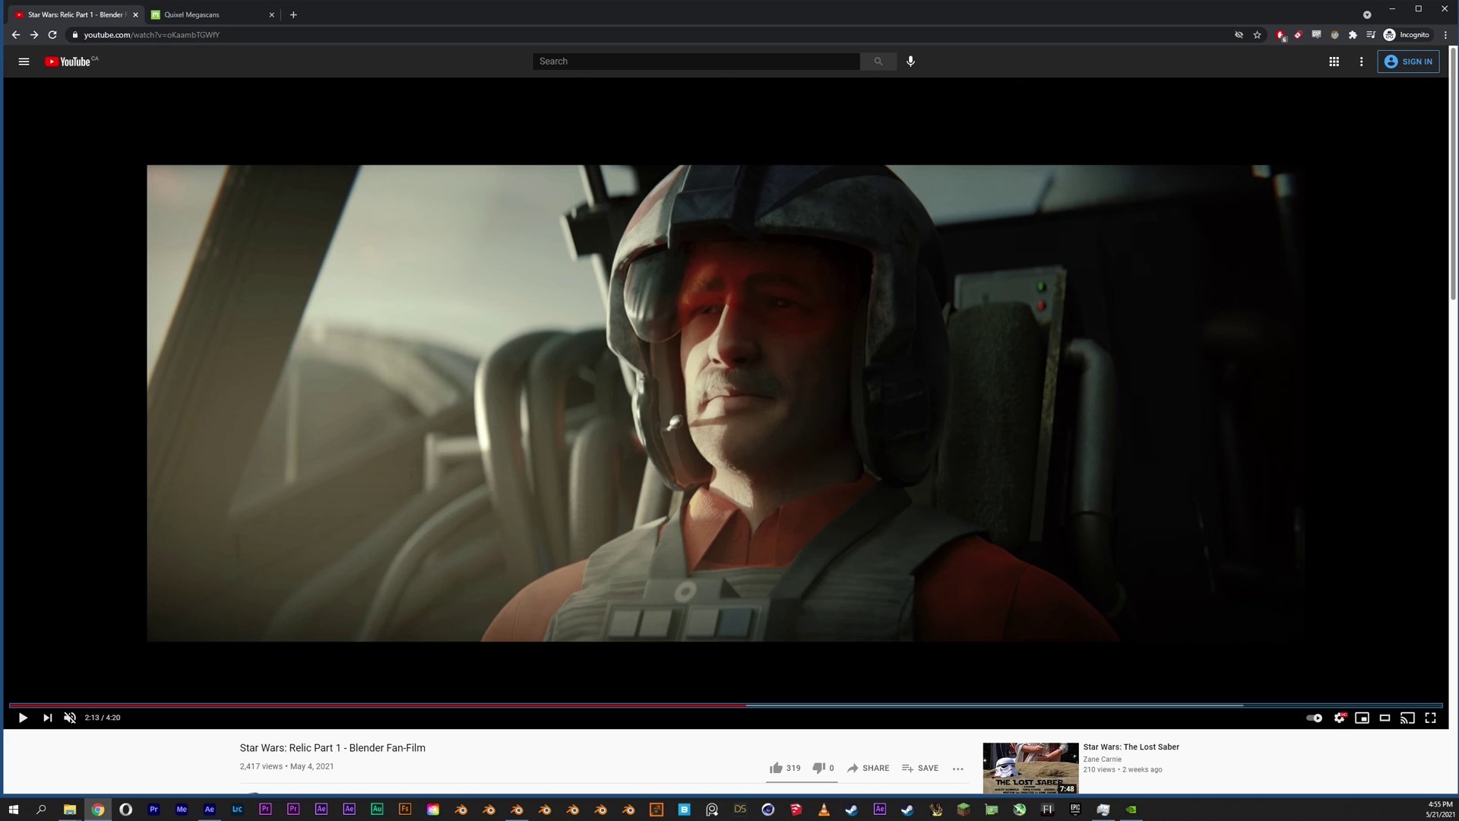
{"action": "left_click", "coordinate": [516, 808]}
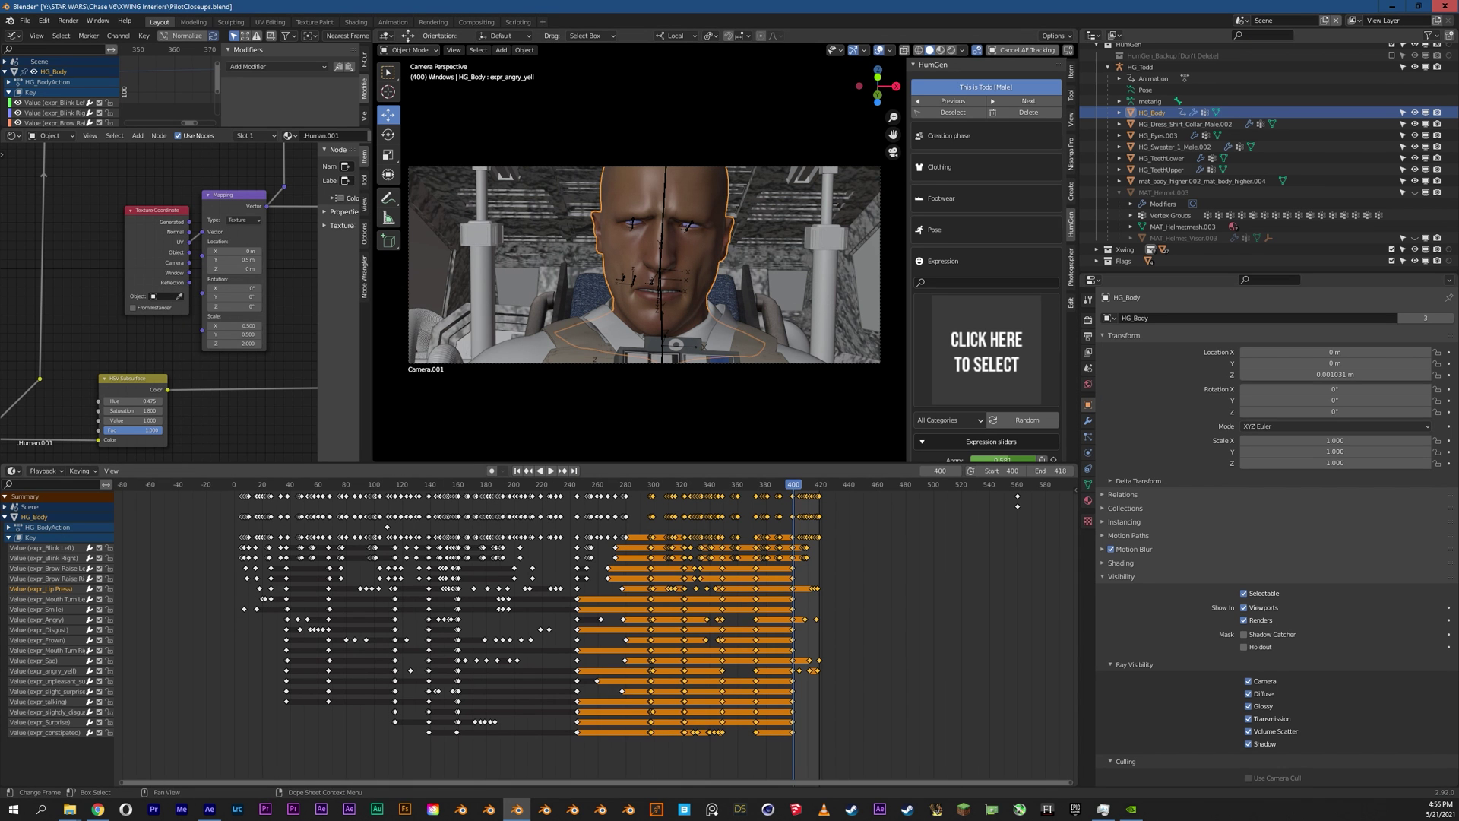
{"action": "left_click_drag", "start_coordinate": [793, 484], "coordinate": [810, 484]}
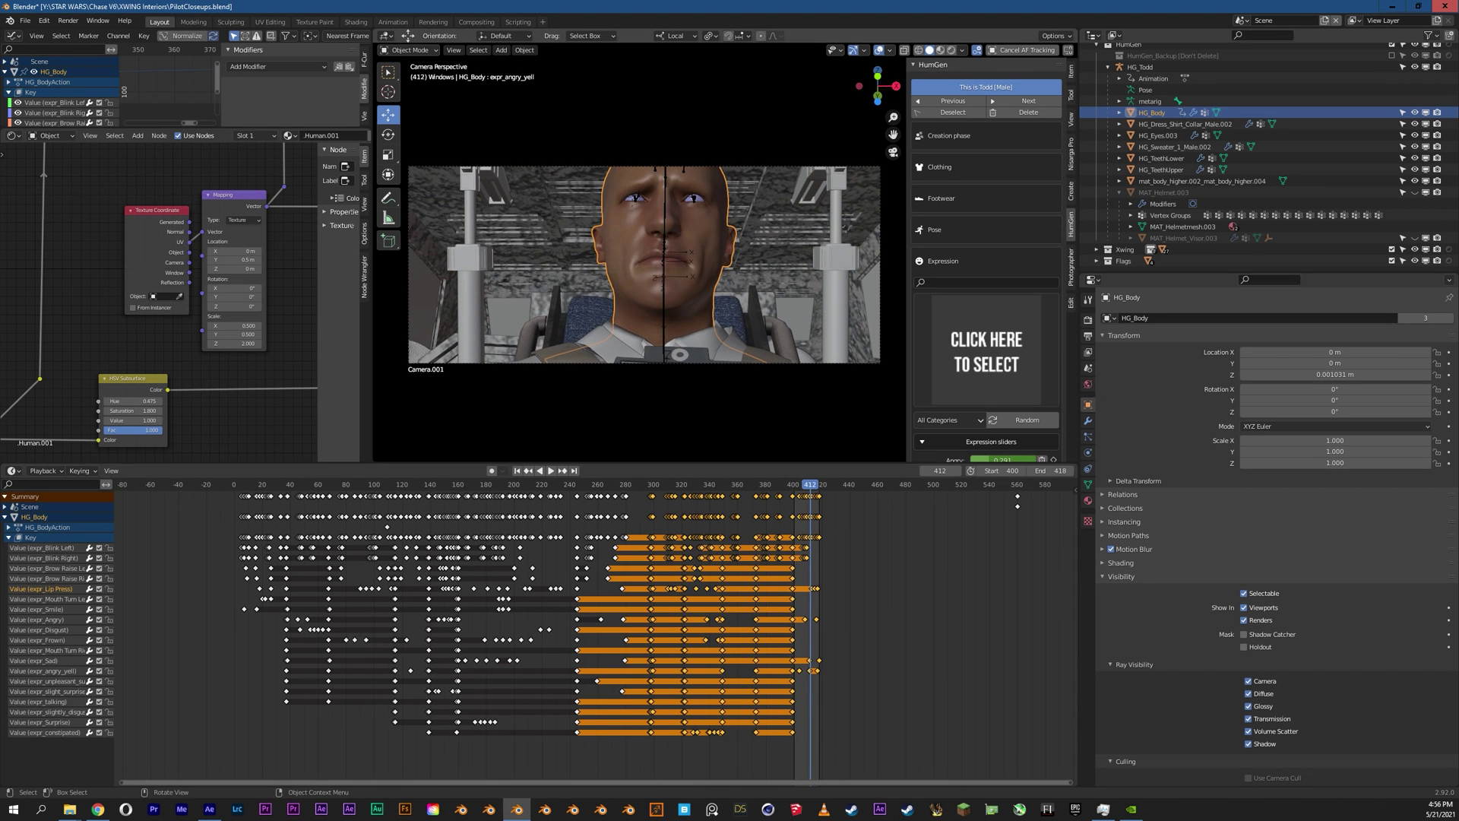
{"action": "left_click", "coordinate": [987, 351]}
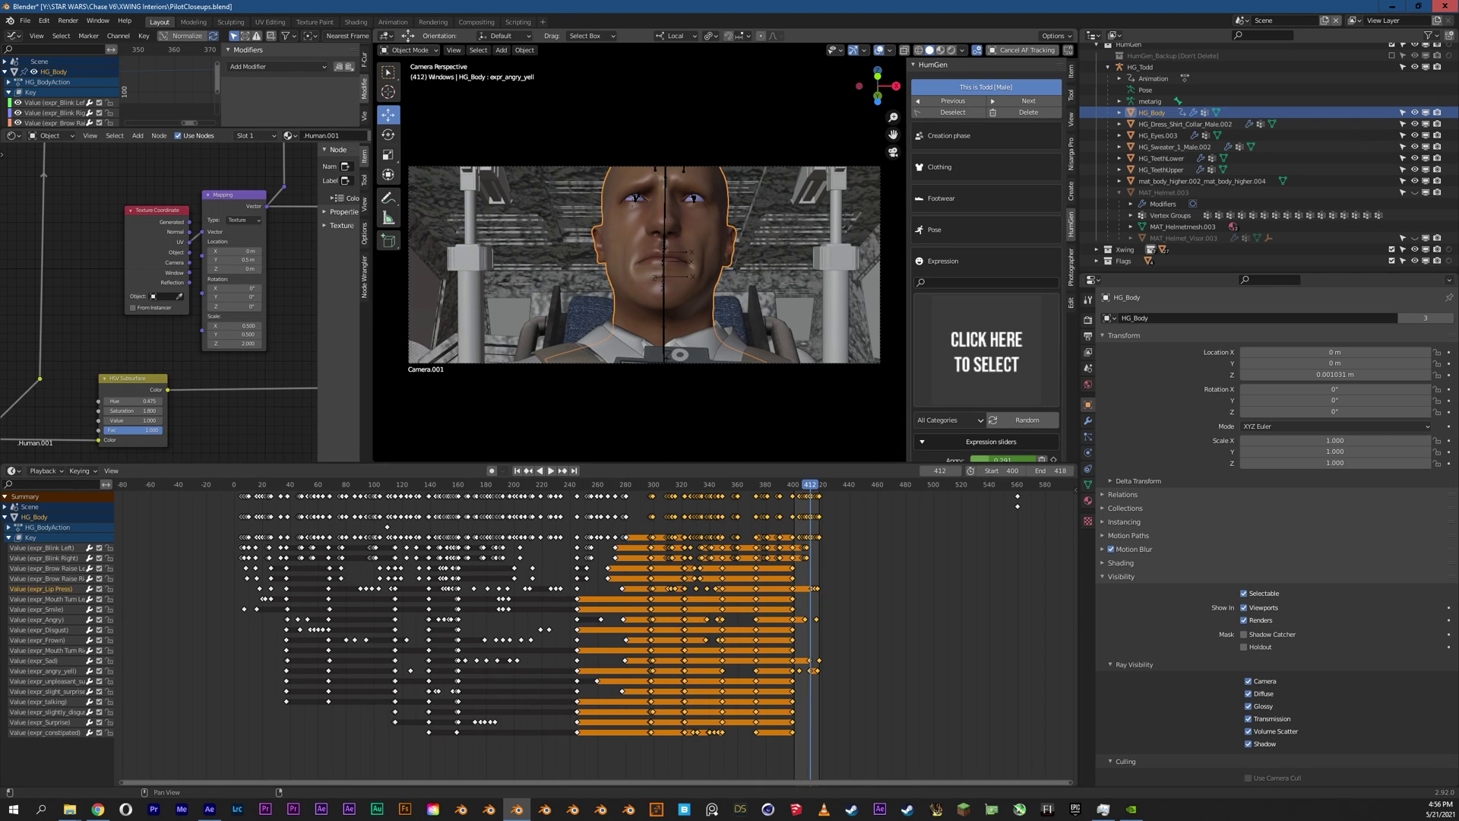
Step: Show the pilot's expression sliders and replay the facial animation between frames 400 and 418
{"action": "scroll", "coordinate": [987, 304], "scroll_direction": "down", "scroll_amount": 6}
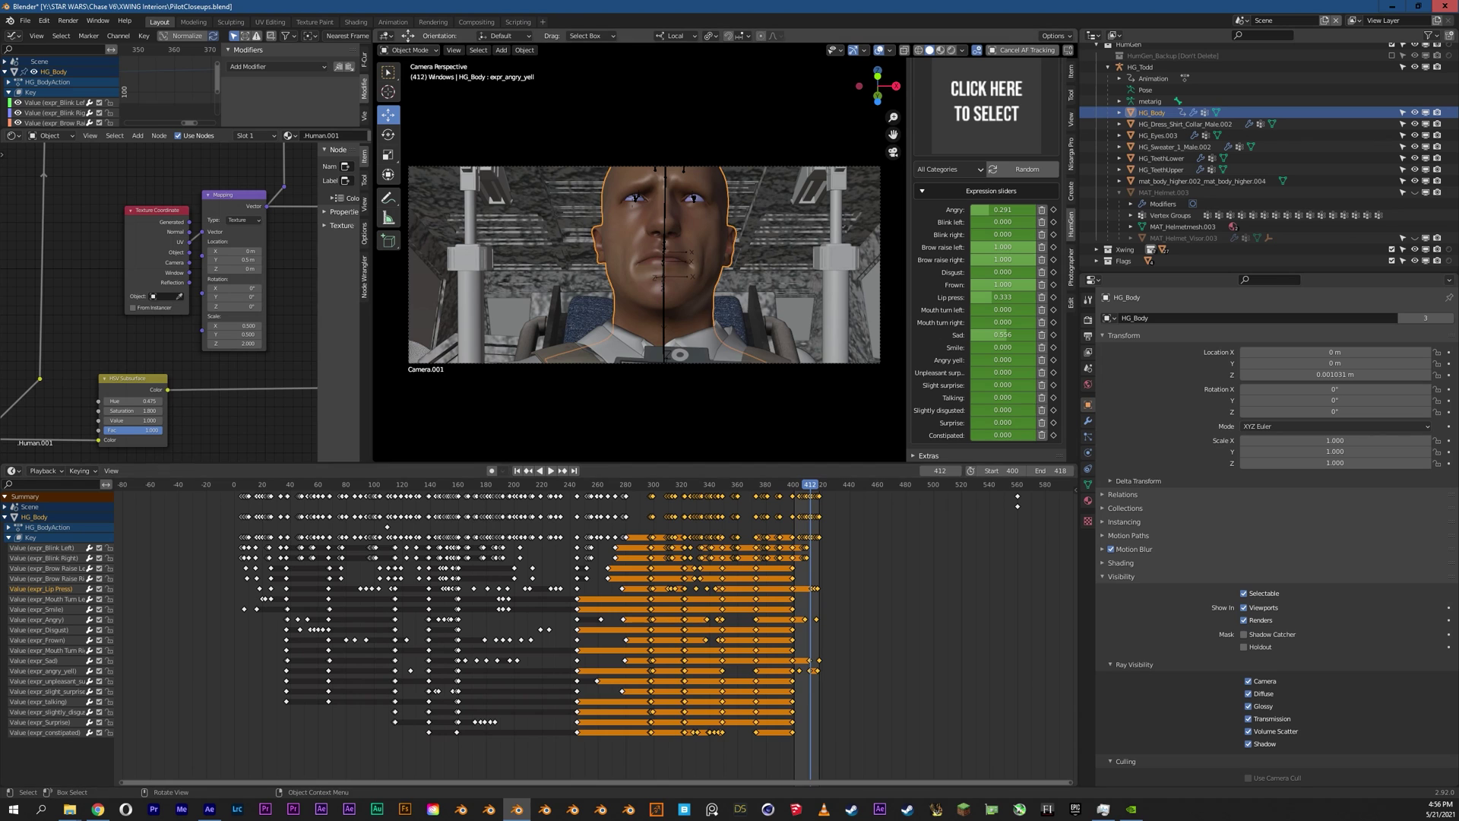
{"action": "left_click_drag", "start_coordinate": [810, 484], "coordinate": [805, 484]}
{"action": "key", "text": "space"}
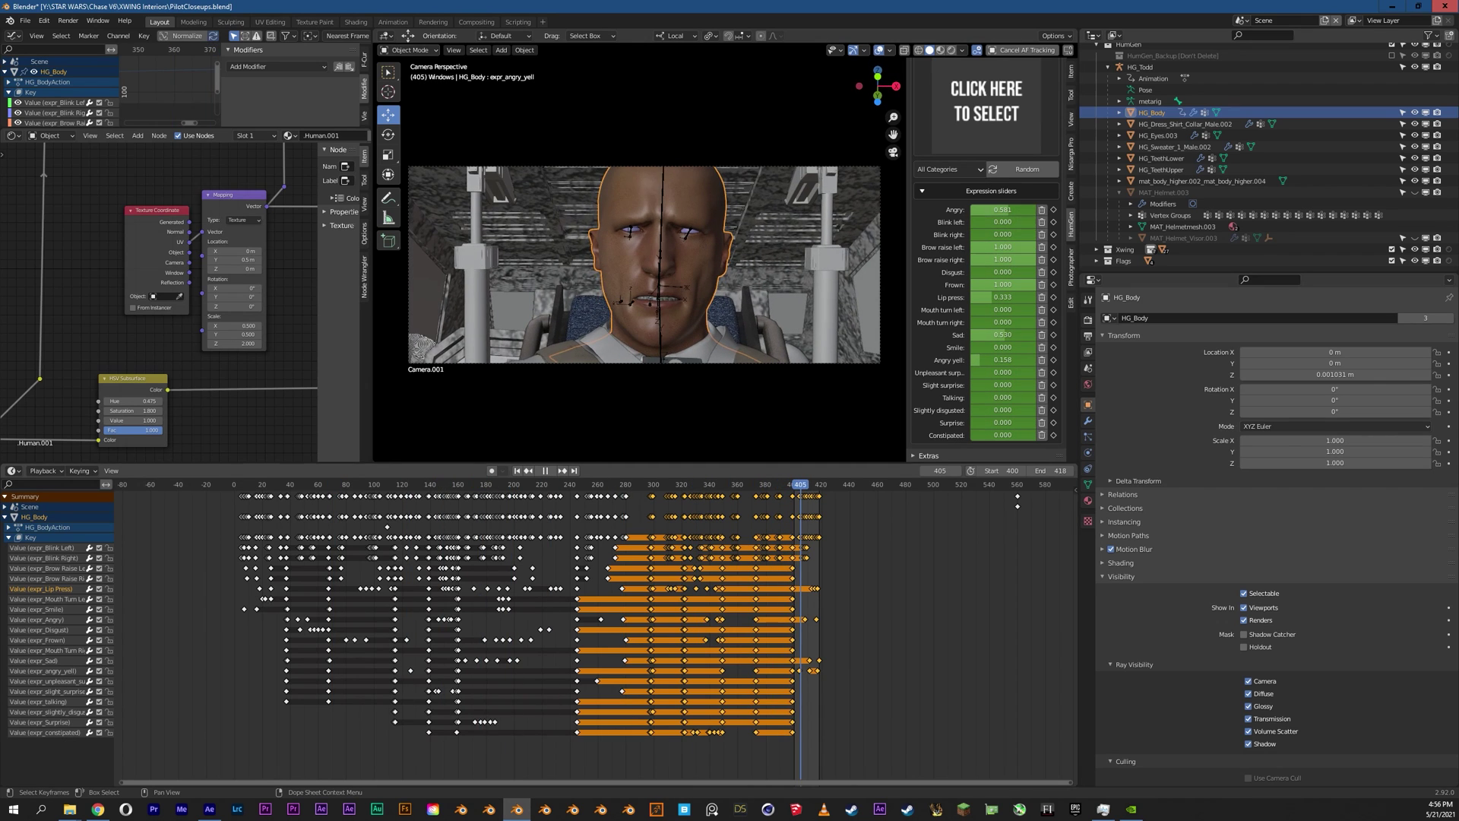
{"action": "key", "text": "space"}
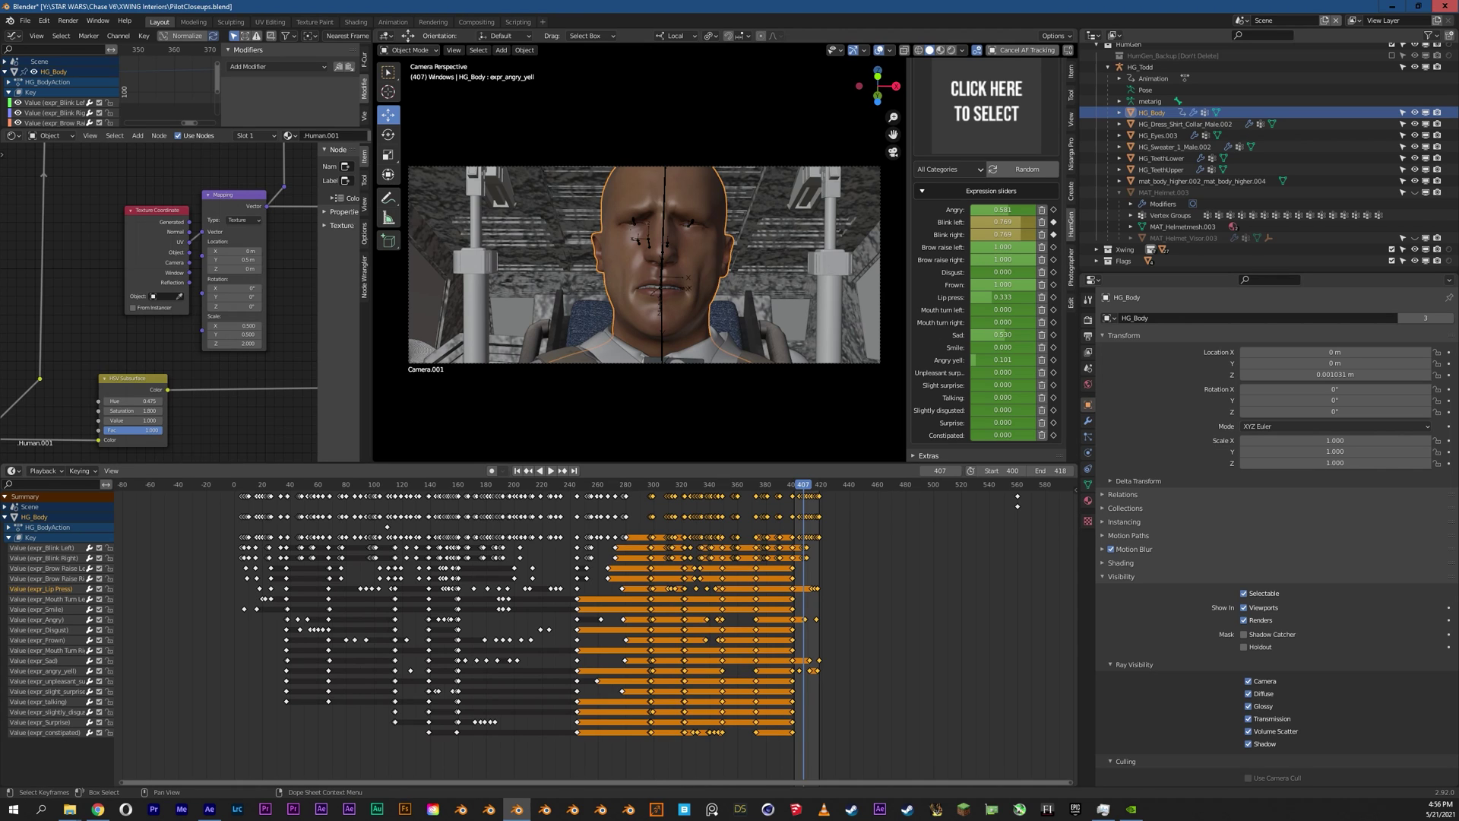
{"action": "key", "text": "space"}
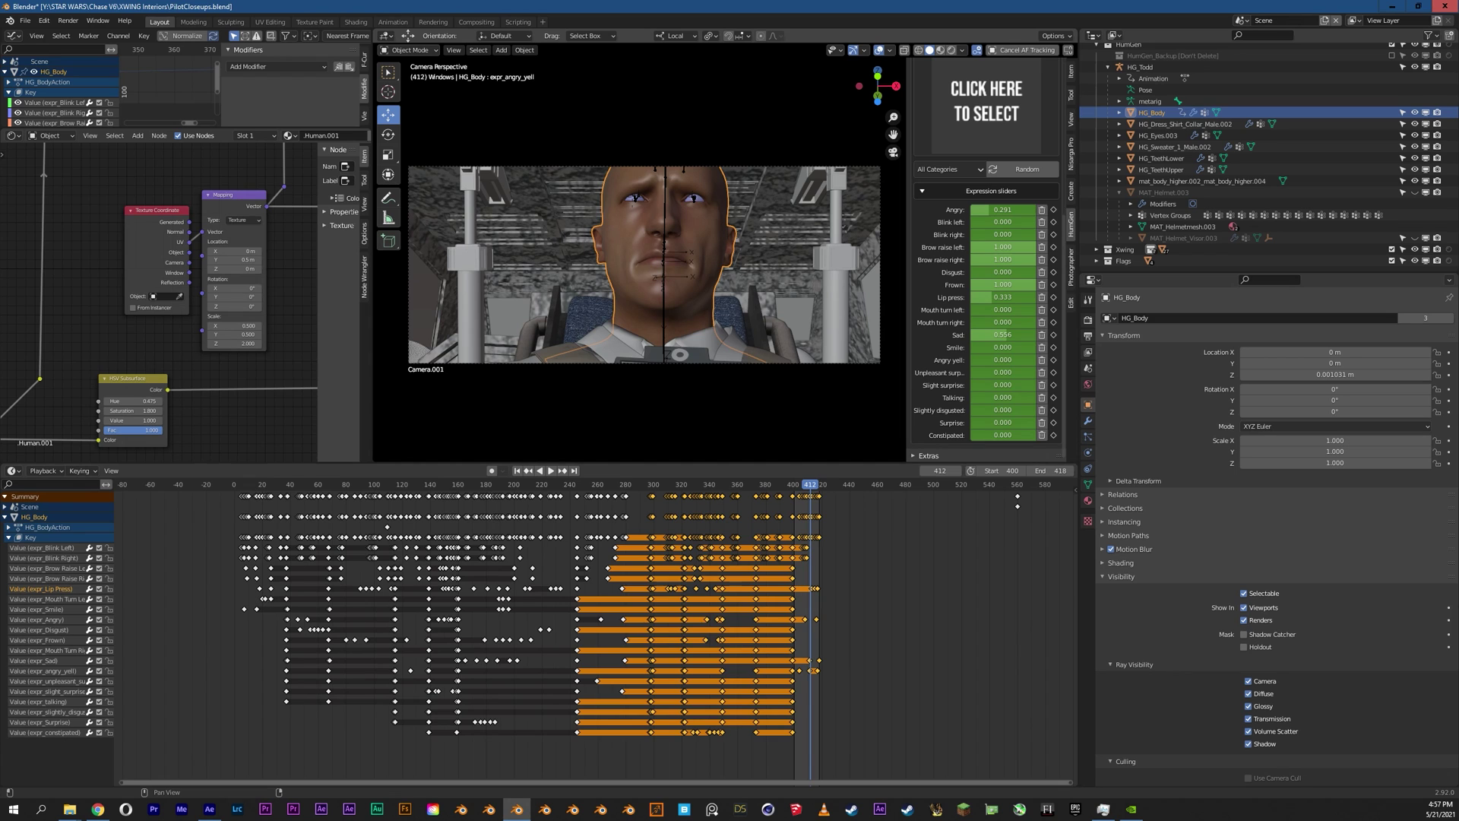
Step: Examine the expression keyframes from frame 400 to 418 while replaying the pilot's facial animation, stopping at frame 409
{"action": "left_click_drag", "start_coordinate": [810, 484], "coordinate": [804, 484]}
{"action": "scroll", "coordinate": [912, 728], "scroll_direction": "up", "scroll_amount": 11}
{"action": "middle_click_drag", "start_coordinate": [912, 728], "coordinate": [467, 728]}
{"action": "scroll", "coordinate": [593, 630], "scroll_direction": "up", "scroll_amount": 2}
{"action": "key", "text": "space"}
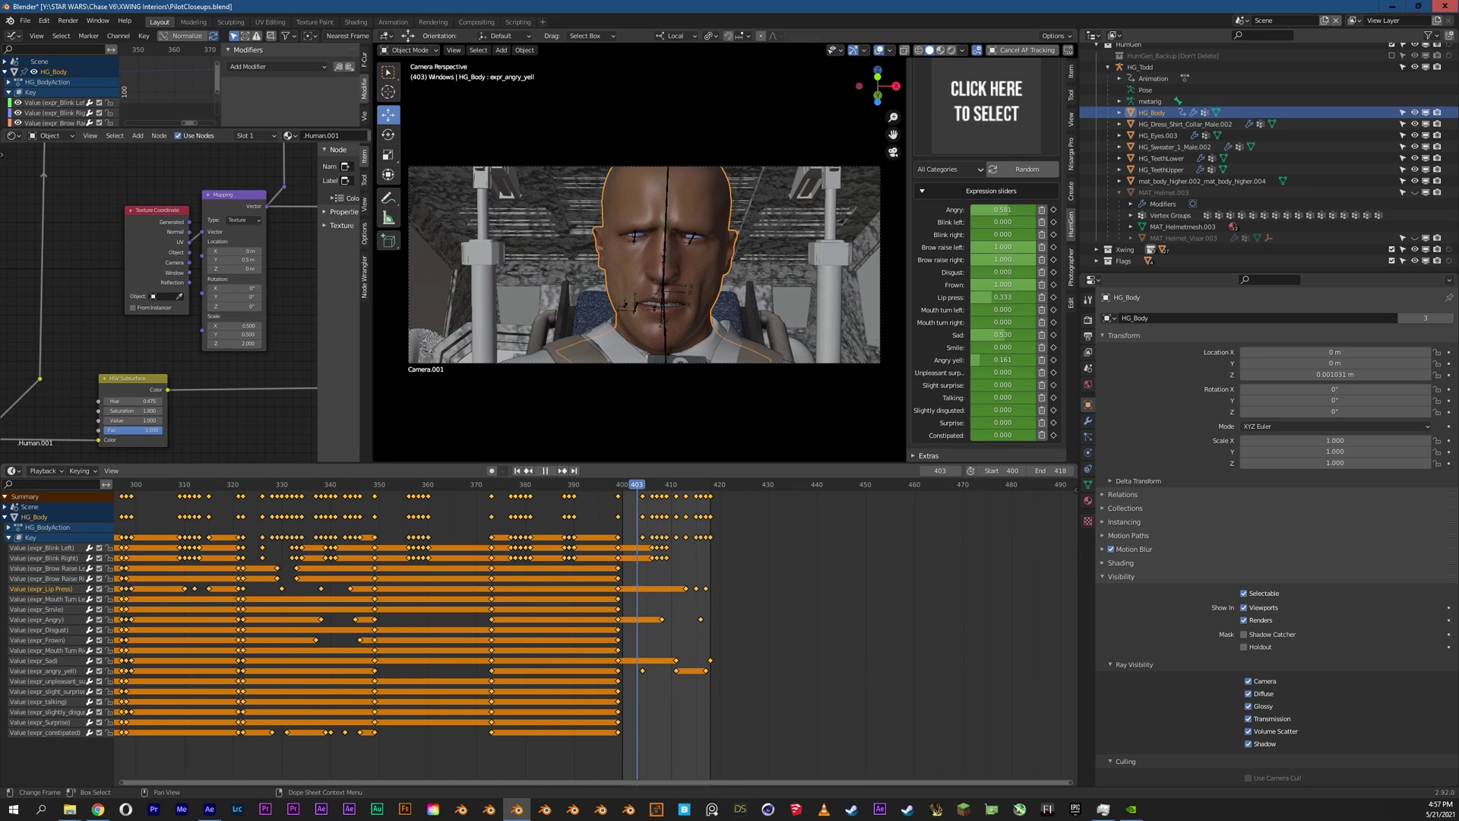
{"action": "key", "text": "space"}
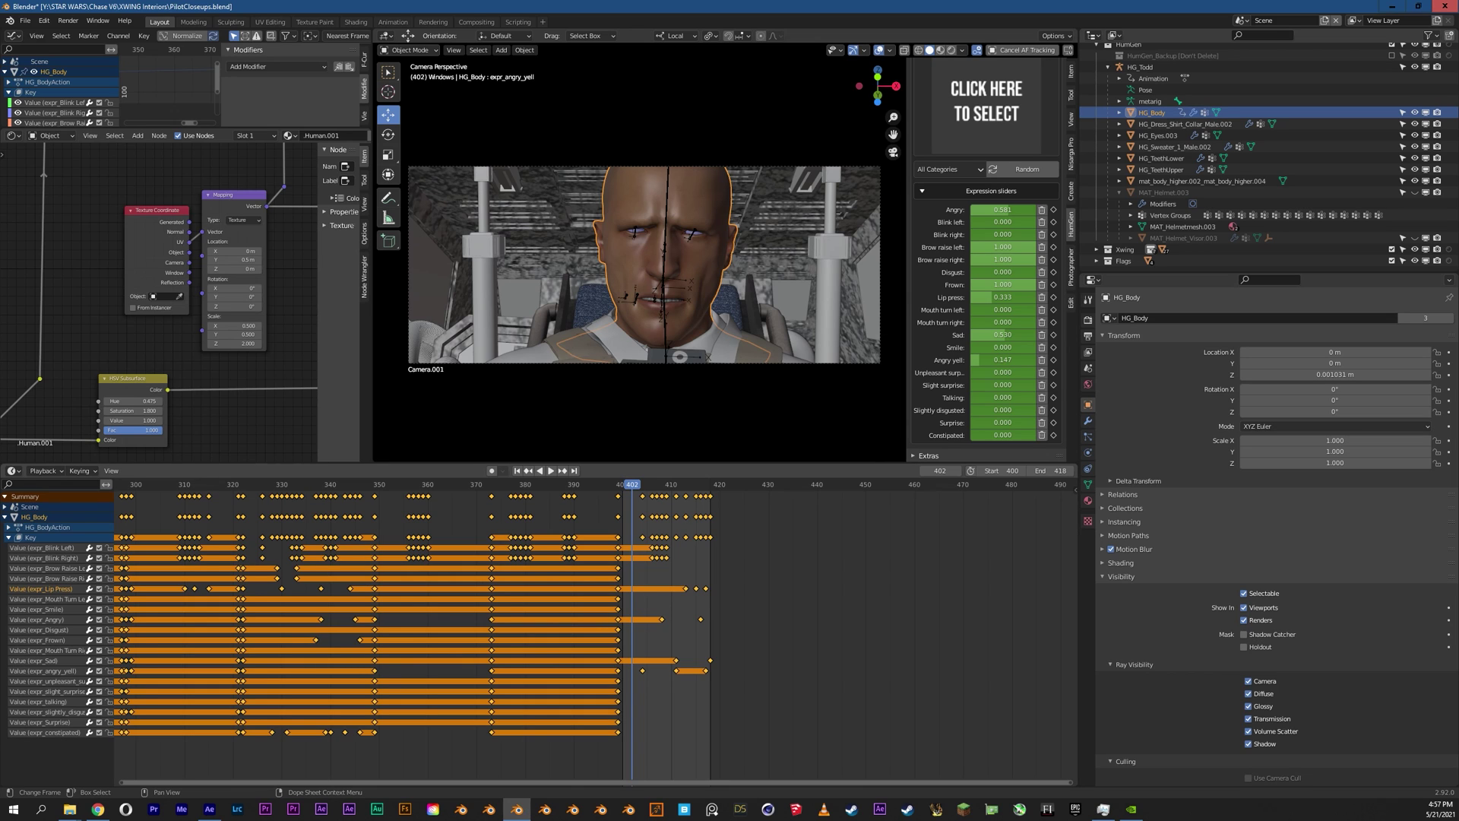
{"action": "key", "text": "space"}
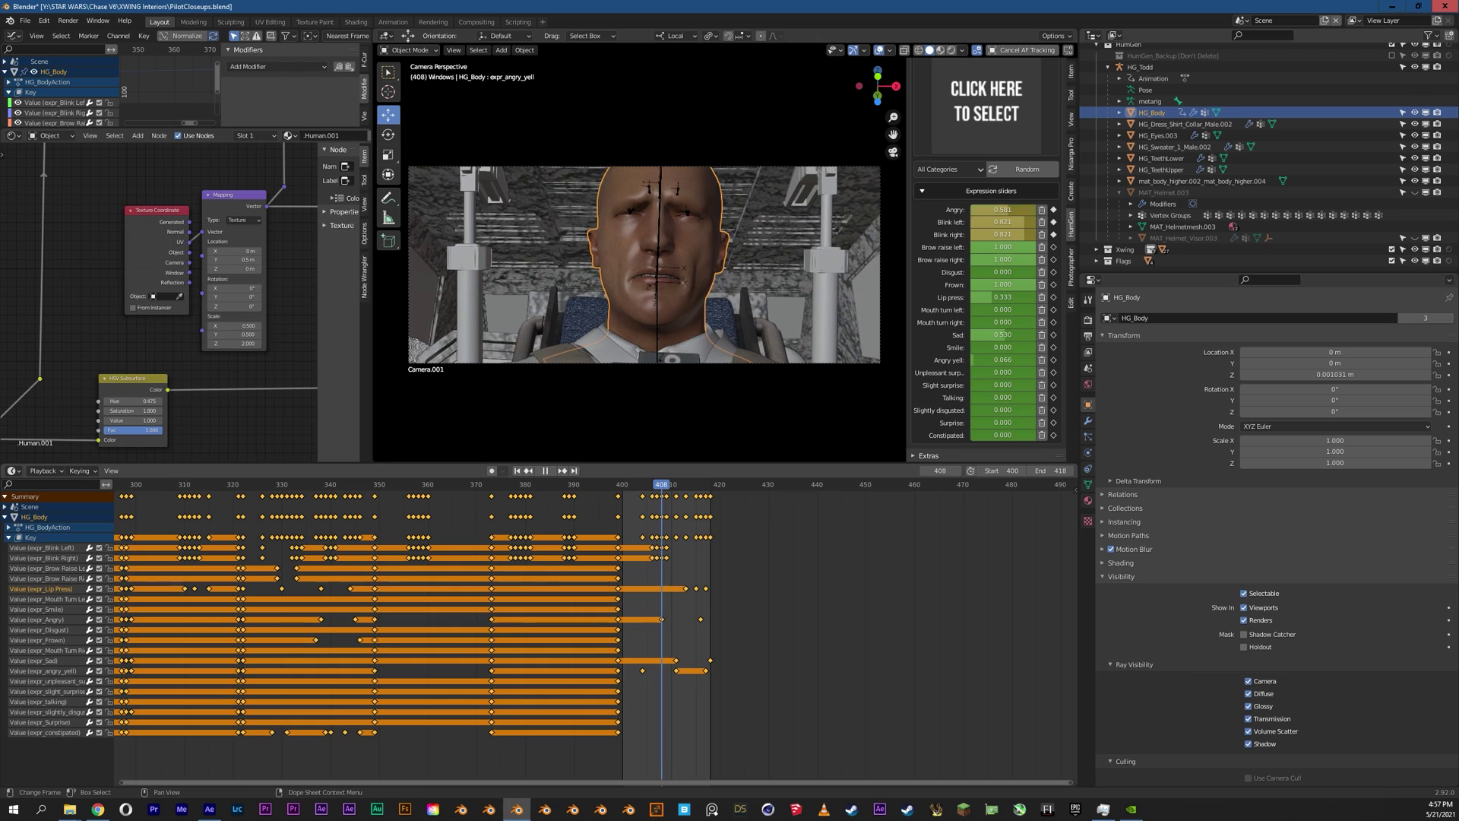
{"action": "key", "text": "space"}
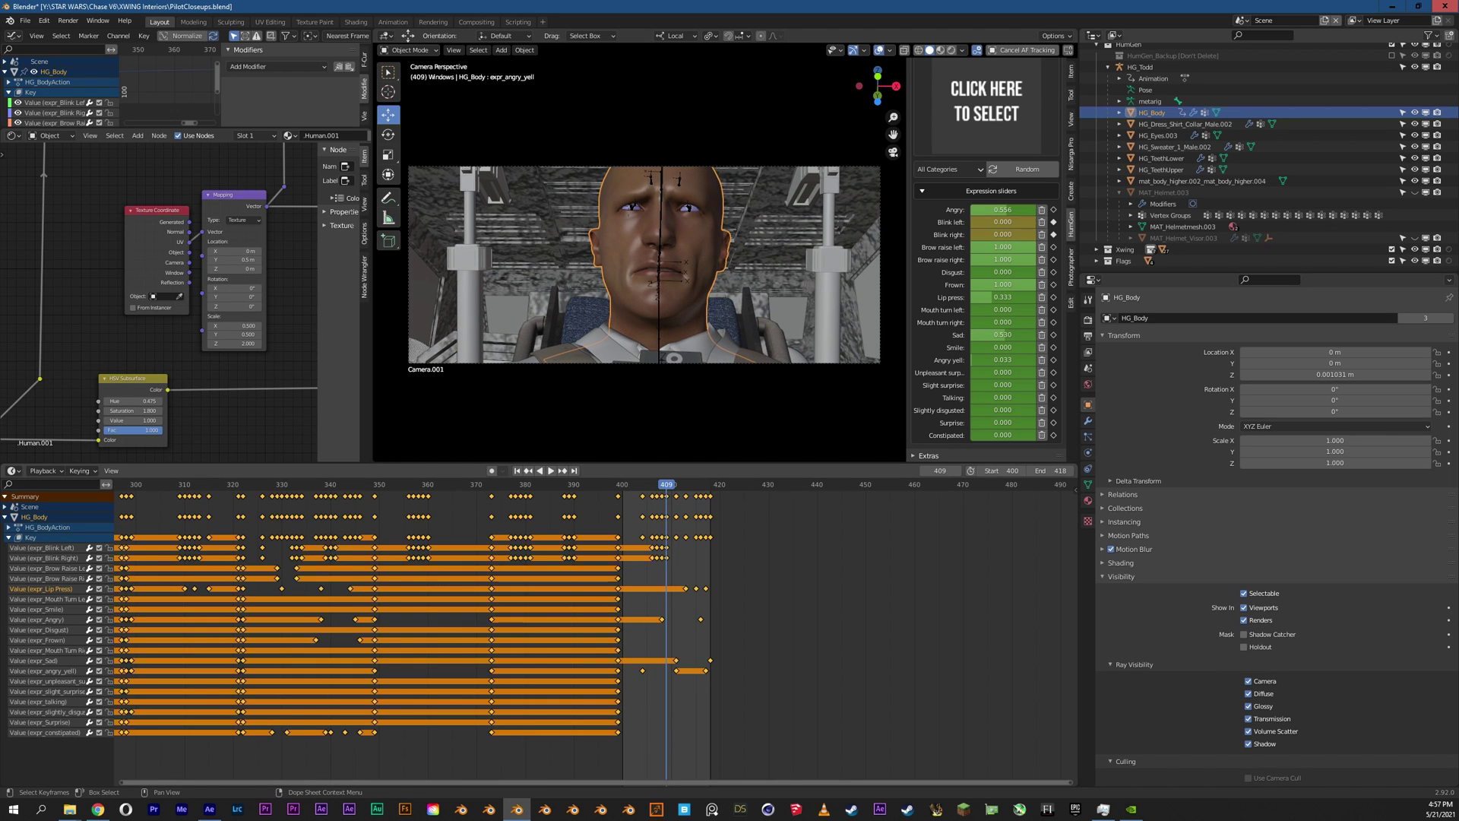
Step: Return to the HumGen expression picker and replay the pilot close-up once more
{"action": "middle_click_drag", "start_coordinate": [666, 630], "coordinate": [627, 631]}
{"action": "scroll", "coordinate": [1277, 517], "scroll_direction": "down", "scroll_amount": 1}
{"action": "middle_click_drag", "start_coordinate": [730, 646], "coordinate": [726, 646]}
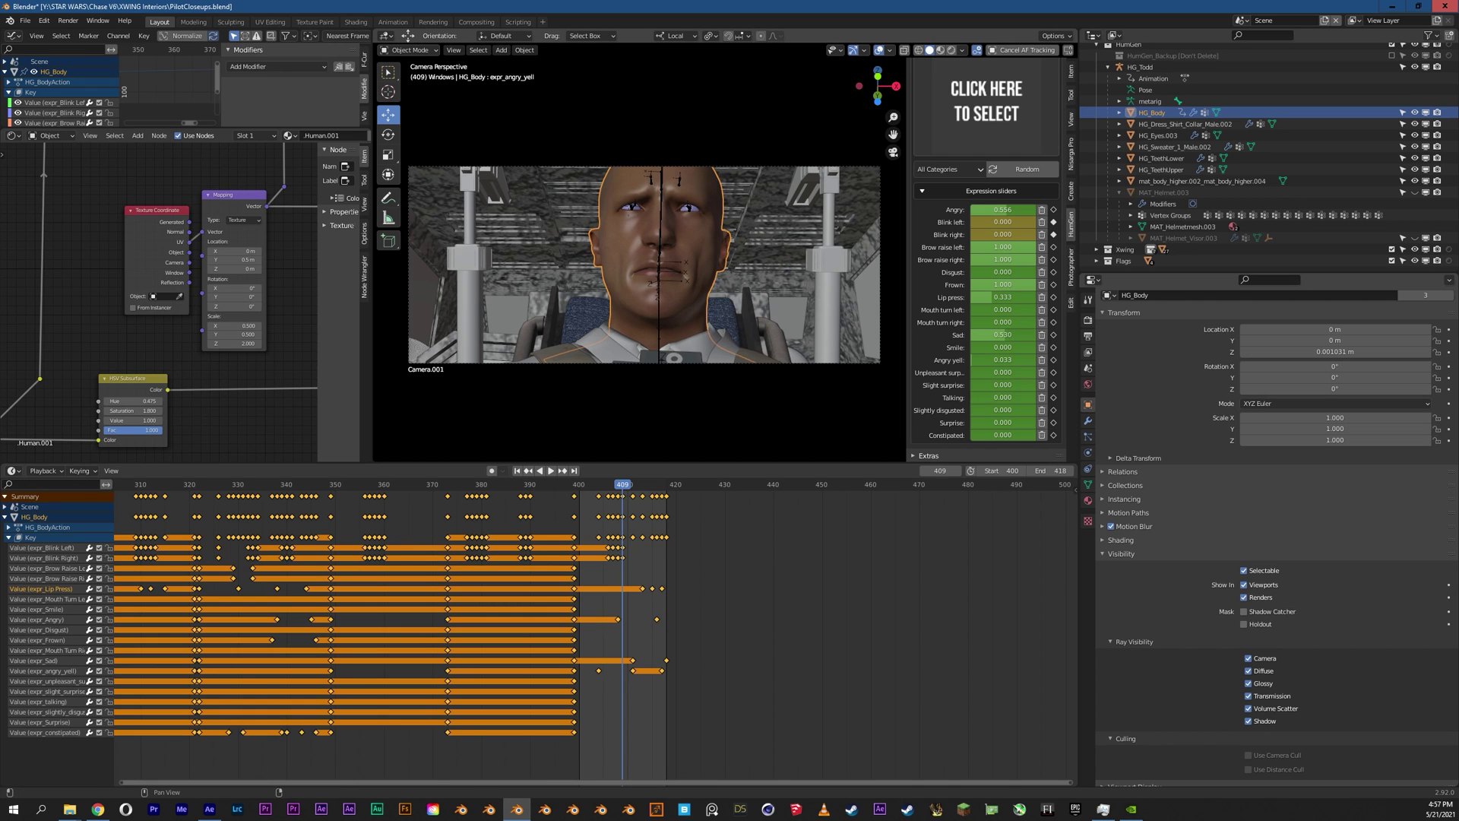
{"action": "scroll", "coordinate": [1001, 334], "scroll_direction": "up", "scroll_amount": 5}
{"action": "scroll", "coordinate": [986, 259], "scroll_direction": "up", "scroll_amount": 2}
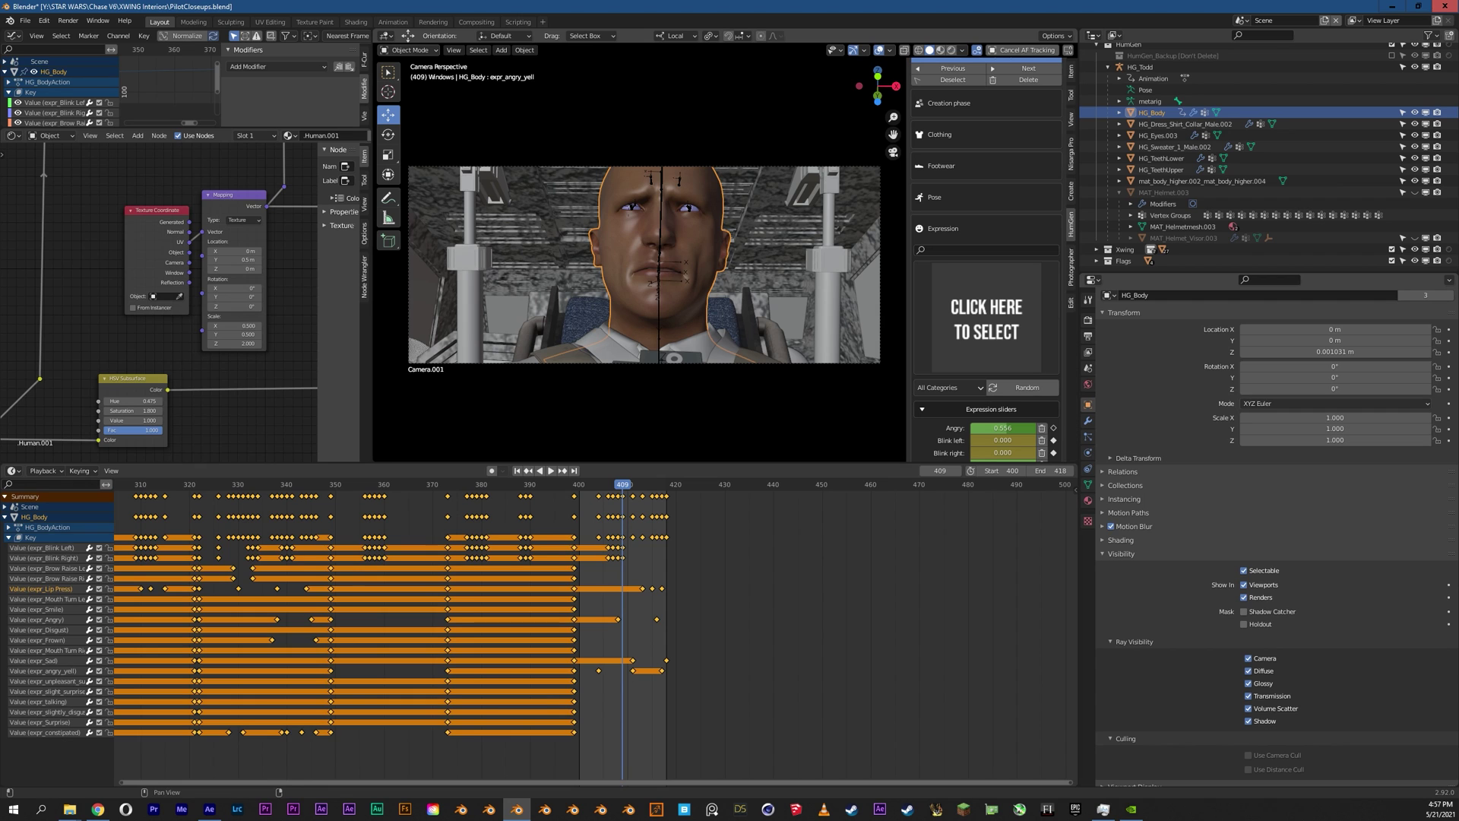
{"action": "key", "text": "space"}
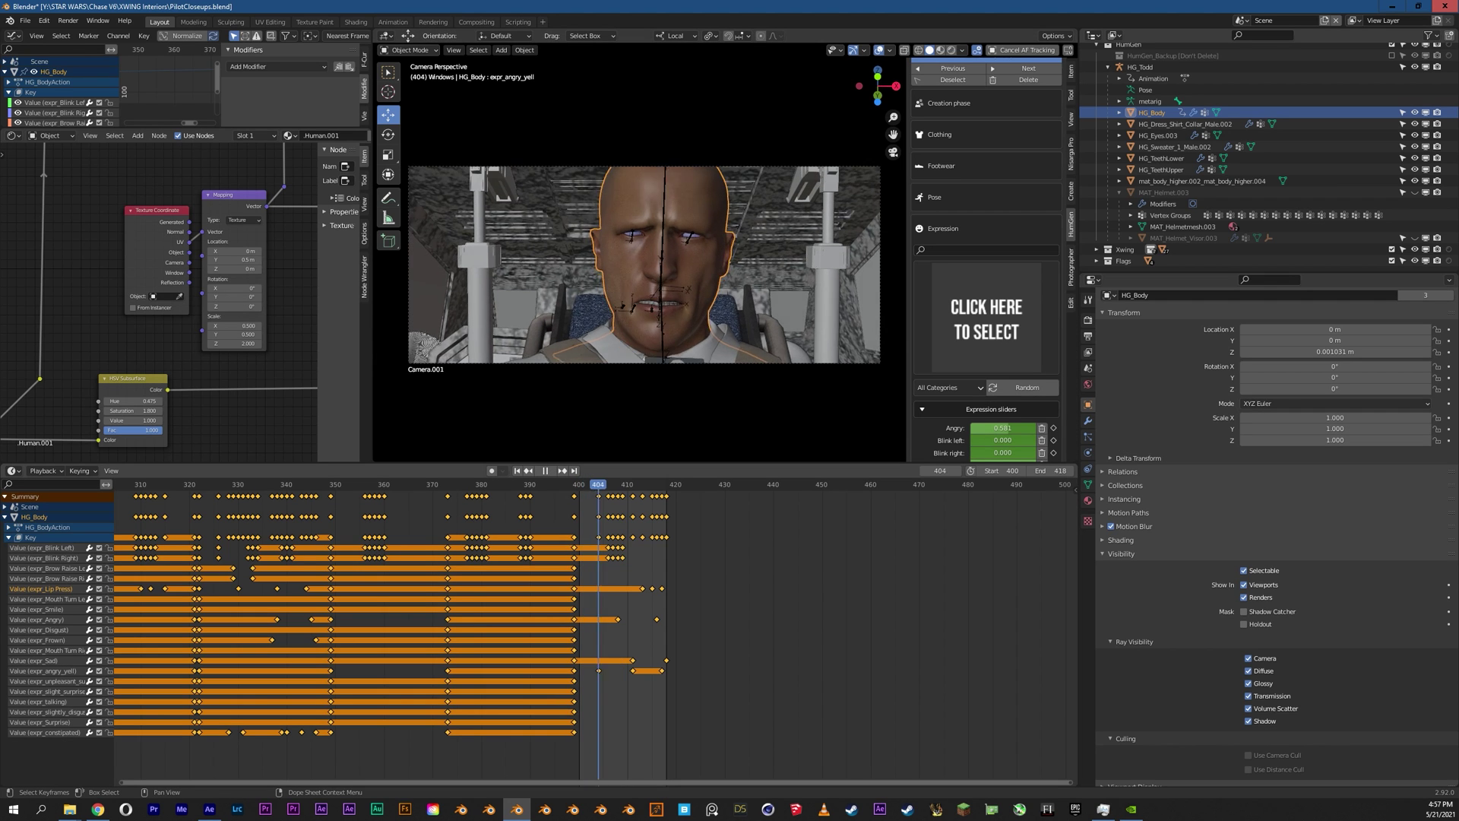
{"action": "key", "text": "space"}
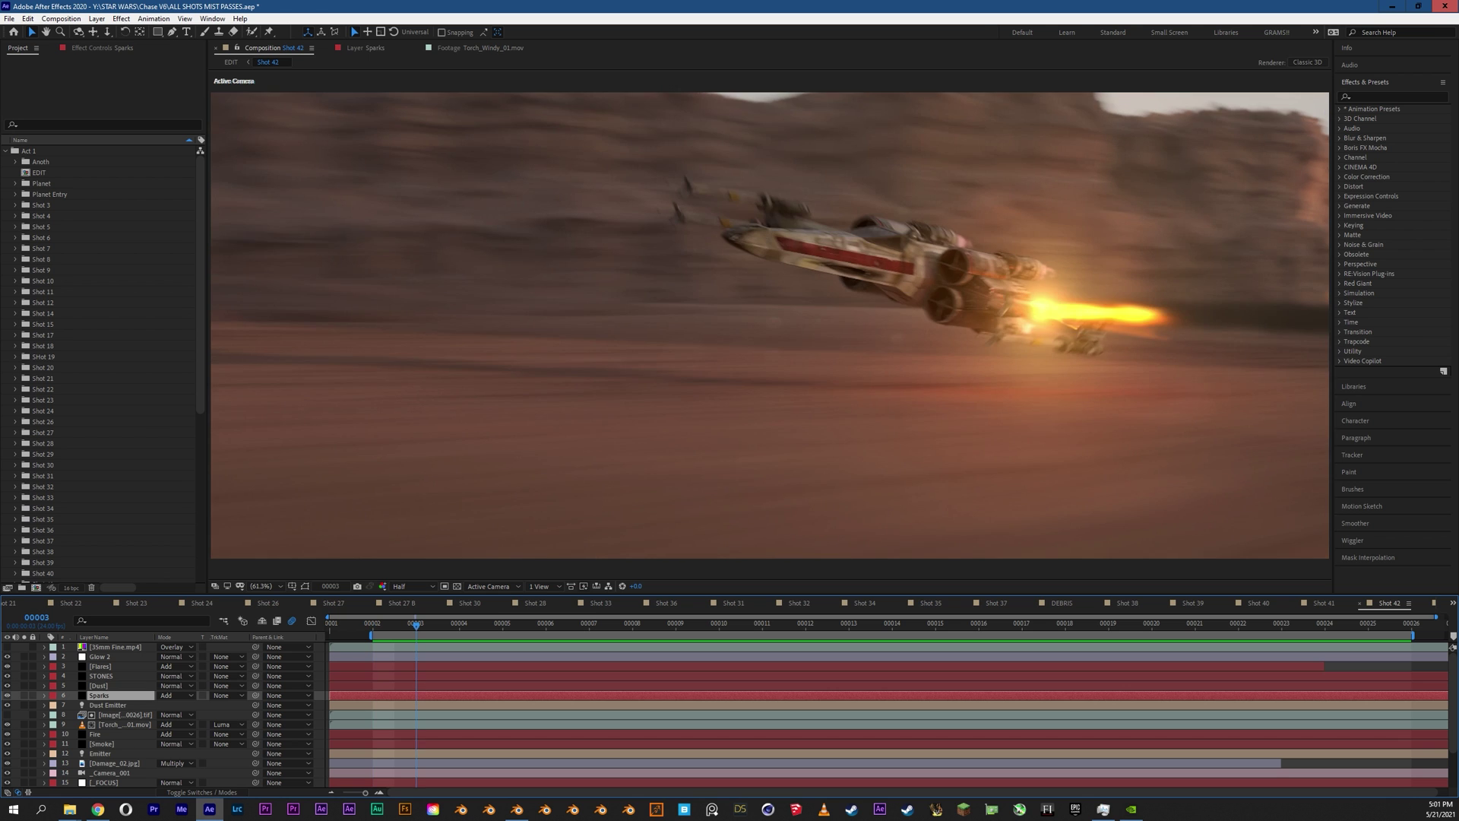
Step: Step back and forth through the Shot 42 composite in After Effects to inspect the X-wing's motion and engine fire, ending on frame 9
{"action": "key", "text": "space"}
{"action": "key", "text": "Page_Down"}
{"action": "key", "text": "Page_Up"}
{"action": "key", "text": "Page_Up"}
{"action": "key", "text": "Page_Up"}
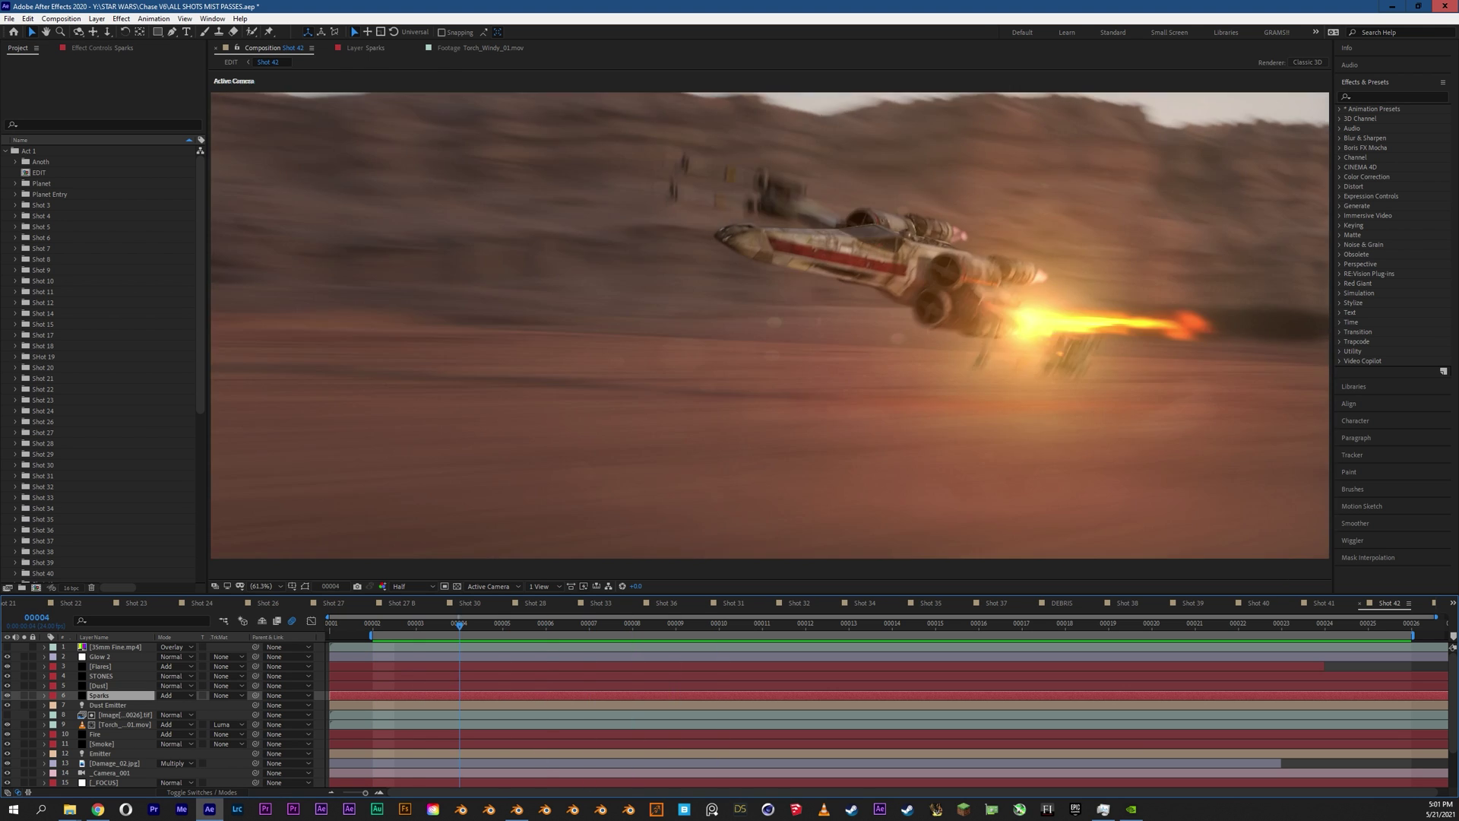
{"action": "key", "text": "Page_Down"}
{"action": "key", "text": "Page_Down"}
{"action": "key", "text": "Page_Down"}
{"action": "key", "text": "Page_Down"}
{"action": "key", "text": "Page_Down"}
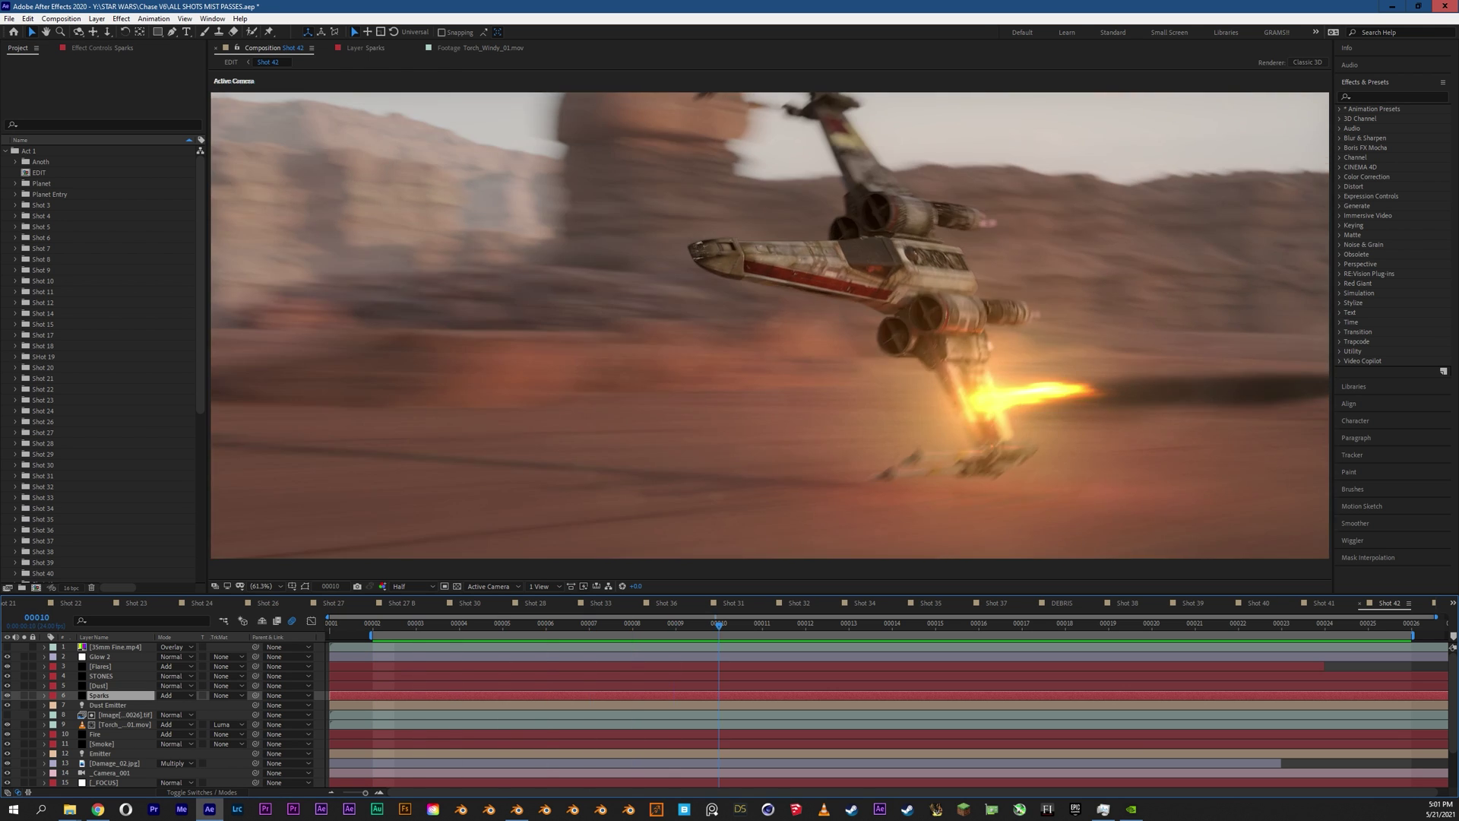
{"action": "key", "text": "Page_Up"}
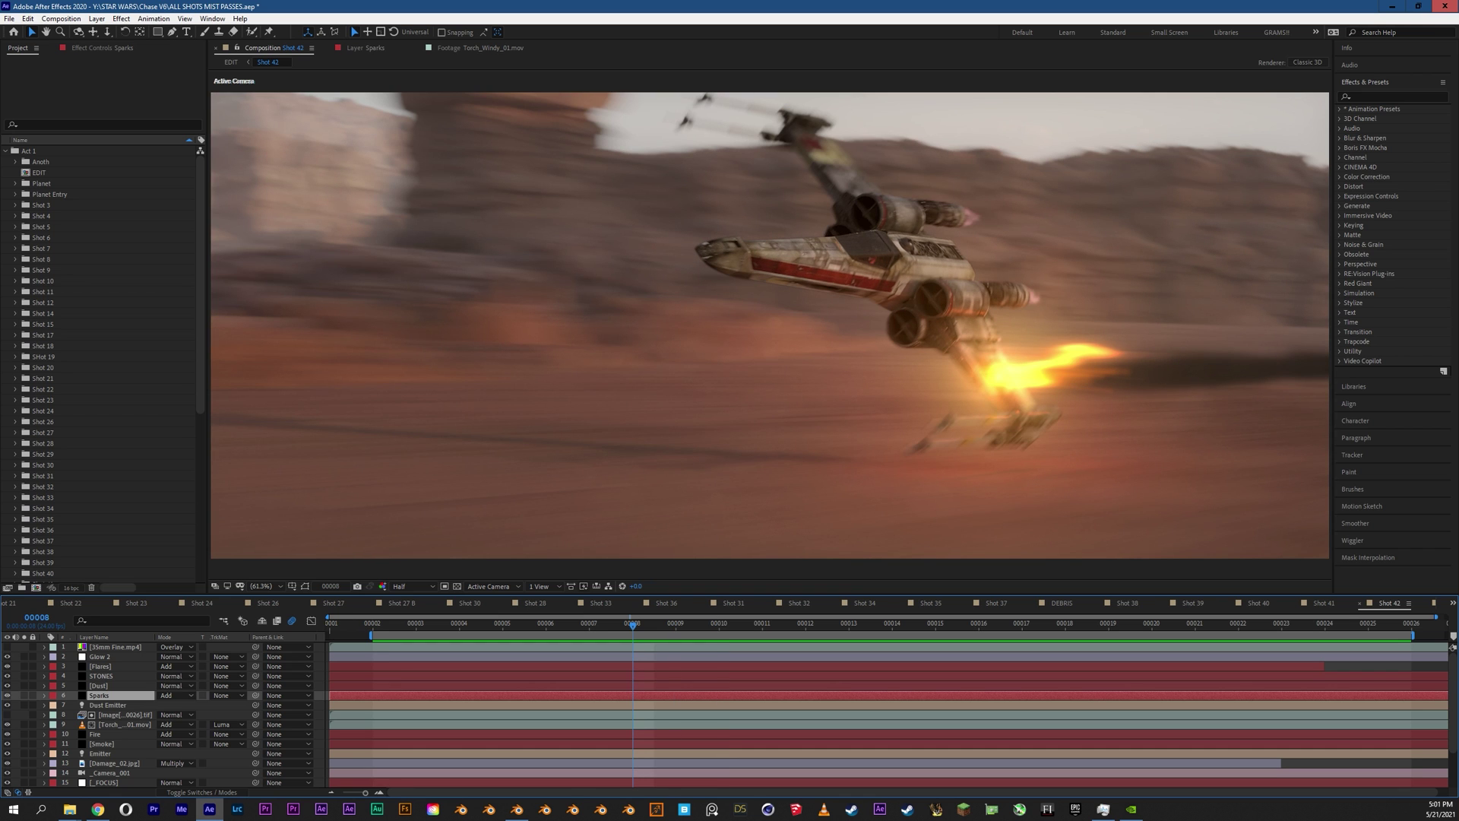
{"action": "key", "text": "Page_Down"}
{"action": "key", "text": "Page_Down"}
{"action": "key", "text": "Page_Down"}
{"action": "key", "text": "Page_Down"}
{"action": "key", "text": "Page_Down"}
{"action": "key", "text": "Page_Down"}
{"action": "key", "text": "Page_Down"}
{"action": "key", "text": "Page_Down"}
{"action": "key", "text": "Page_Down"}
{"action": "key", "text": "Page_Down"}
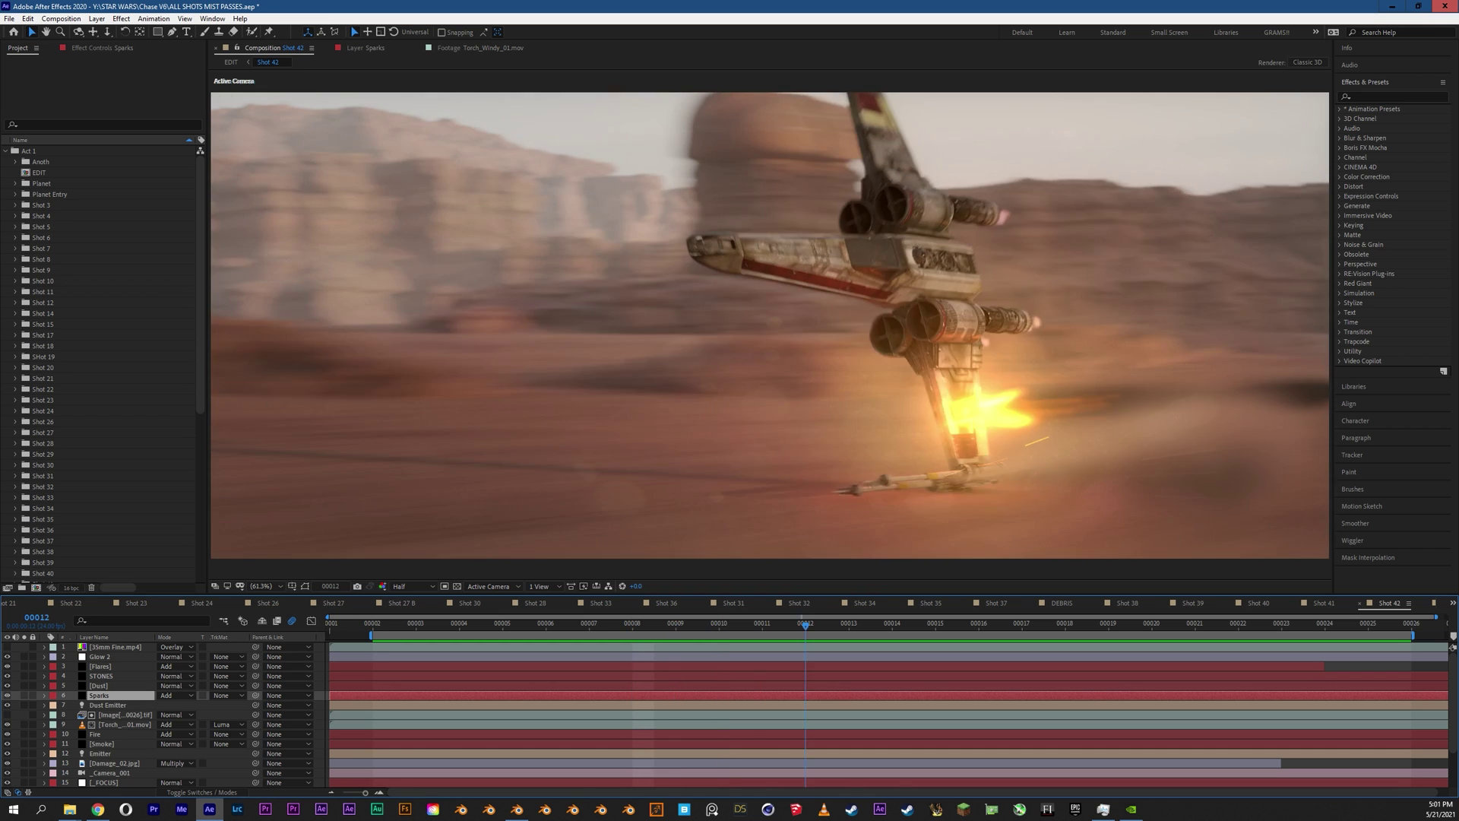
{"action": "key", "text": "Page_Up"}
{"action": "key", "text": "Page_Up"}
{"action": "key", "text": "Page_Up"}
{"action": "key", "text": "Page_Up"}
{"action": "key", "text": "Page_Up"}
{"action": "key", "text": "Page_Up"}
{"action": "key", "text": "Page_Up"}
{"action": "key", "text": "Page_Up"}
{"action": "key", "text": "Page_Up"}
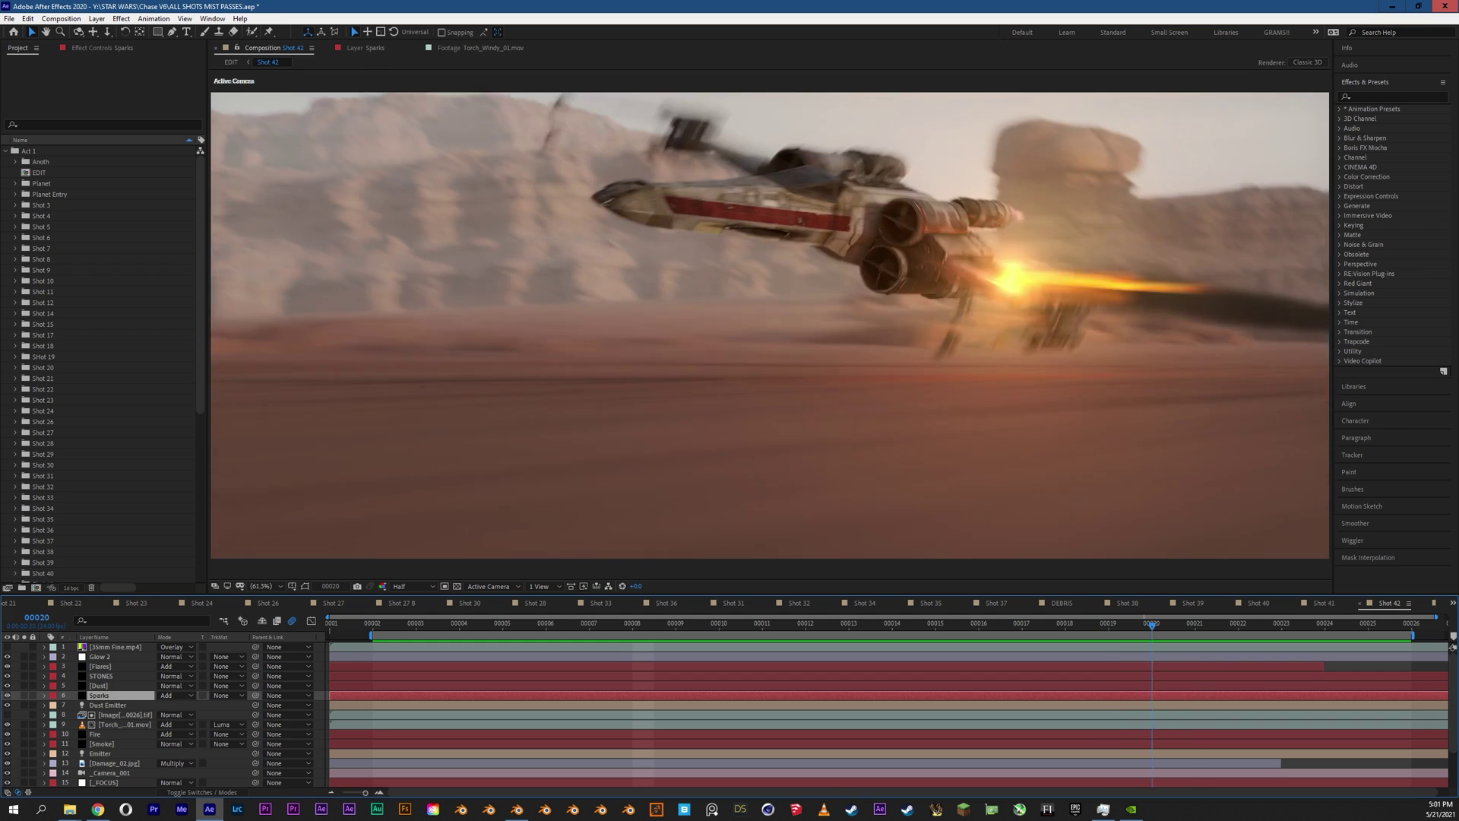
{"action": "key", "text": "Page_Up"}
{"action": "key", "text": "Page_Up"}
{"action": "key", "text": "Page_Up"}
{"action": "key", "text": "Page_Up"}
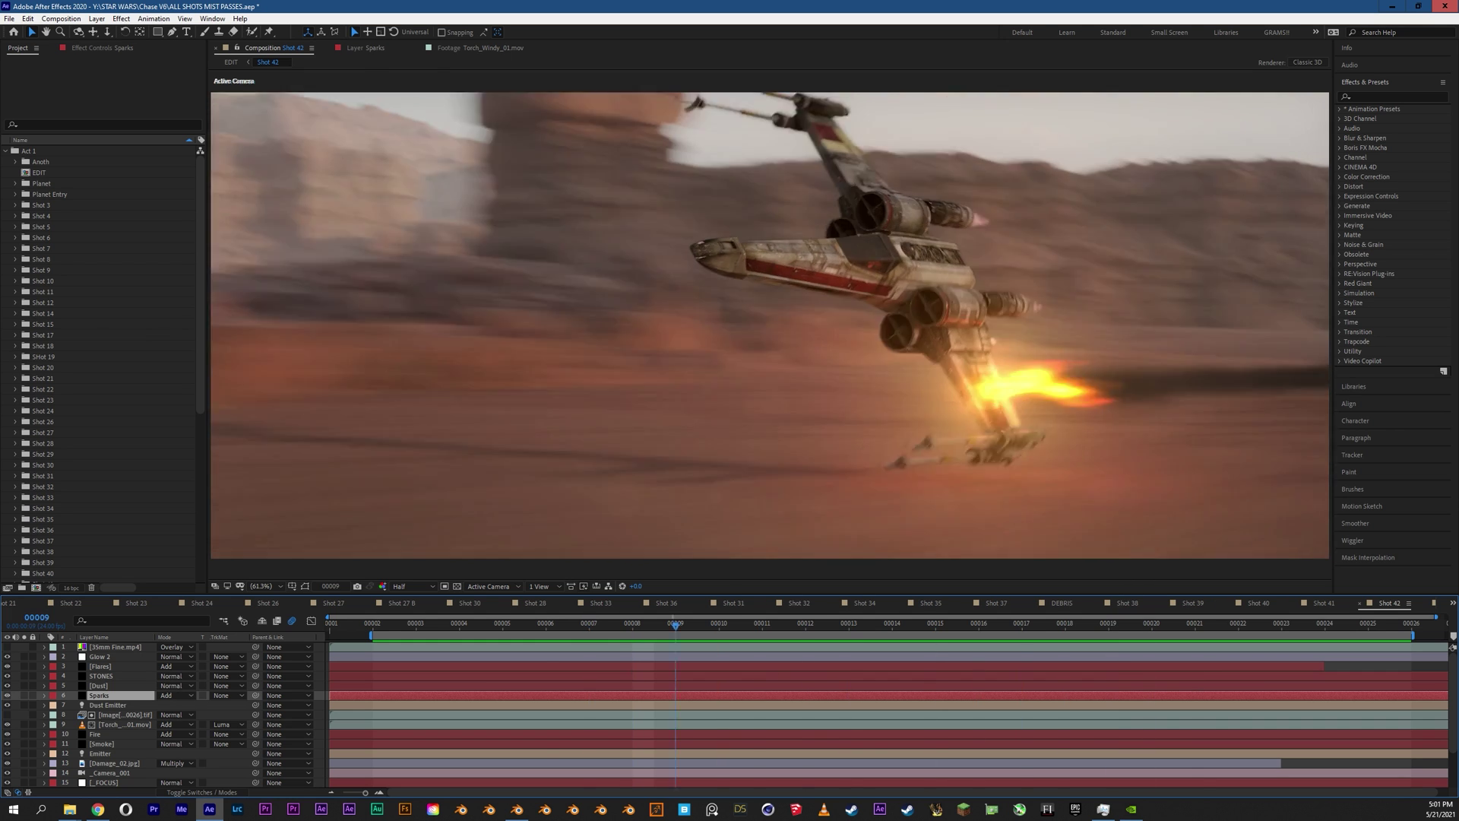
Step: Switch to the Shot42A scene in Blender, widen the 3D viewport, play the X-wing animation and go to frame 3
{"action": "left_click", "coordinate": [517, 808]}
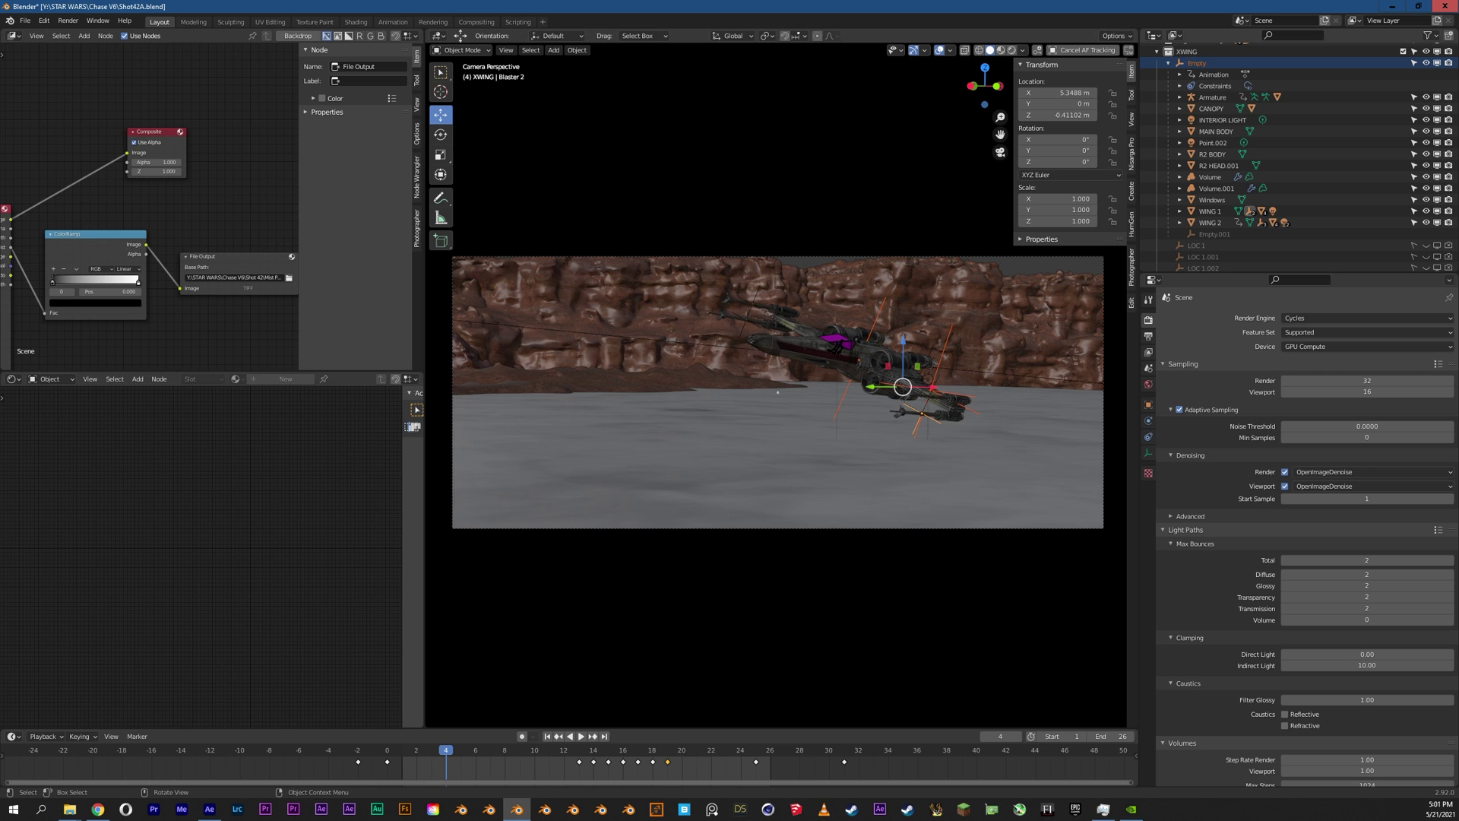
{"action": "left_click_drag", "start_coordinate": [424, 456], "coordinate": [245, 456]}
{"action": "key", "text": "space"}
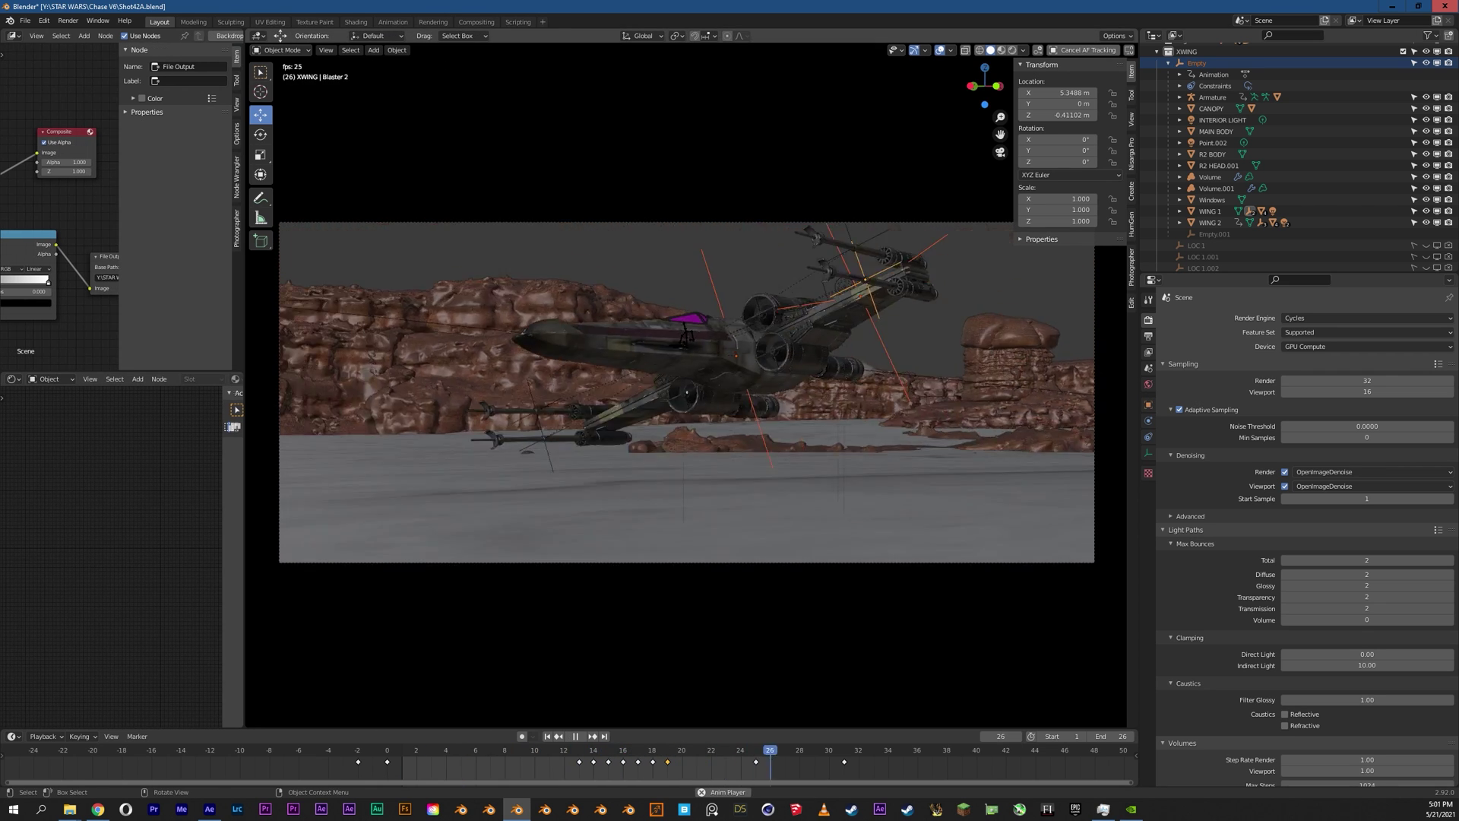
{"action": "key", "text": "space"}
{"action": "mouse_move", "coordinate": [447, 750]}
{"action": "left_mouse_down"}
{"action": "mouse_move", "coordinate": [460, 750]}
{"action": "mouse_move", "coordinate": [431, 750]}
{"action": "left_mouse_up"}
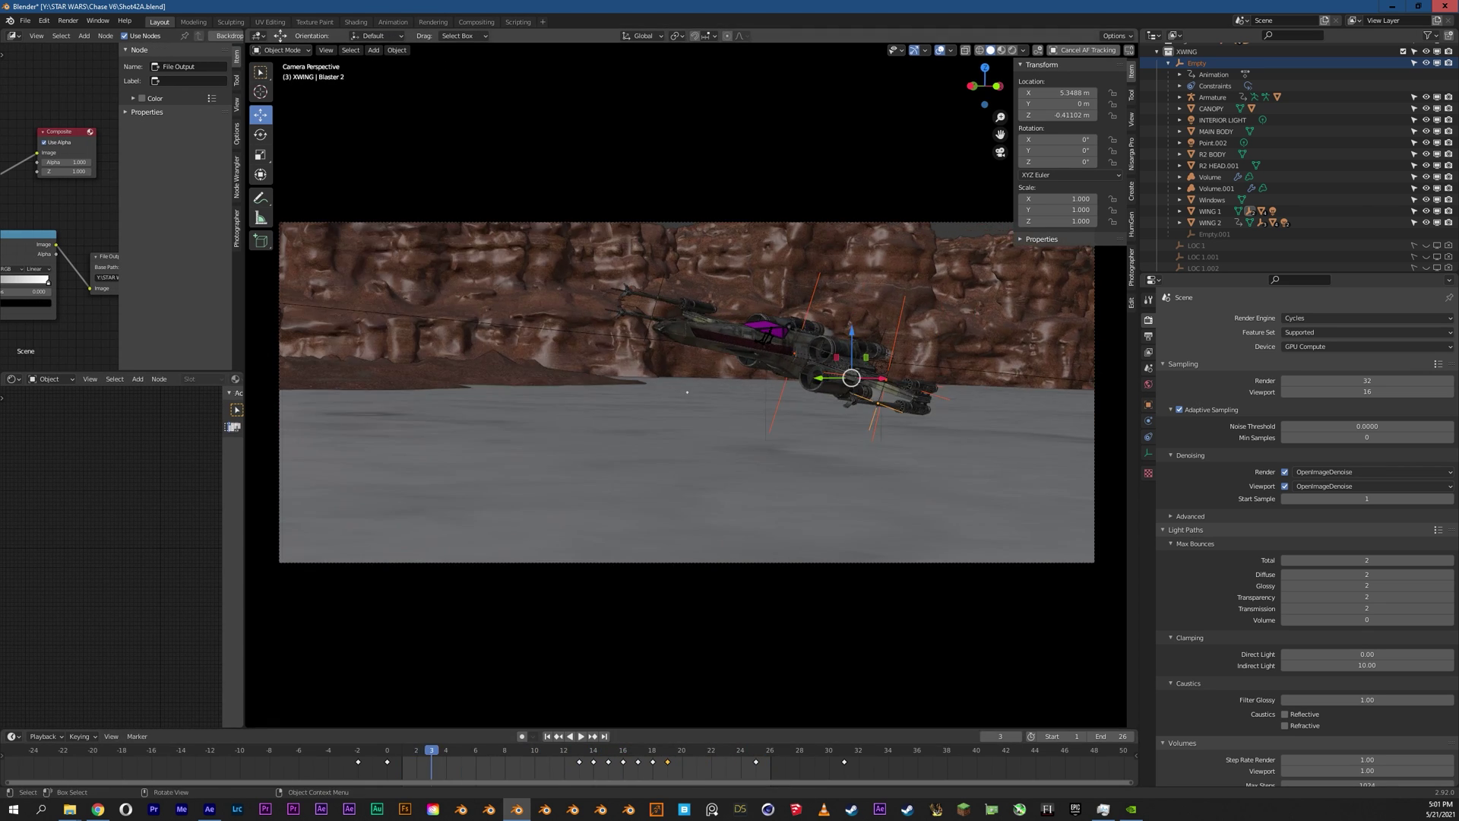
Step: Select the X-wing's parent Empty and display its X Euler Rotation curve's Noise modifier in the Graph Editor
{"action": "left_click", "coordinate": [909, 410]}
{"action": "left_click", "coordinate": [781, 399]}
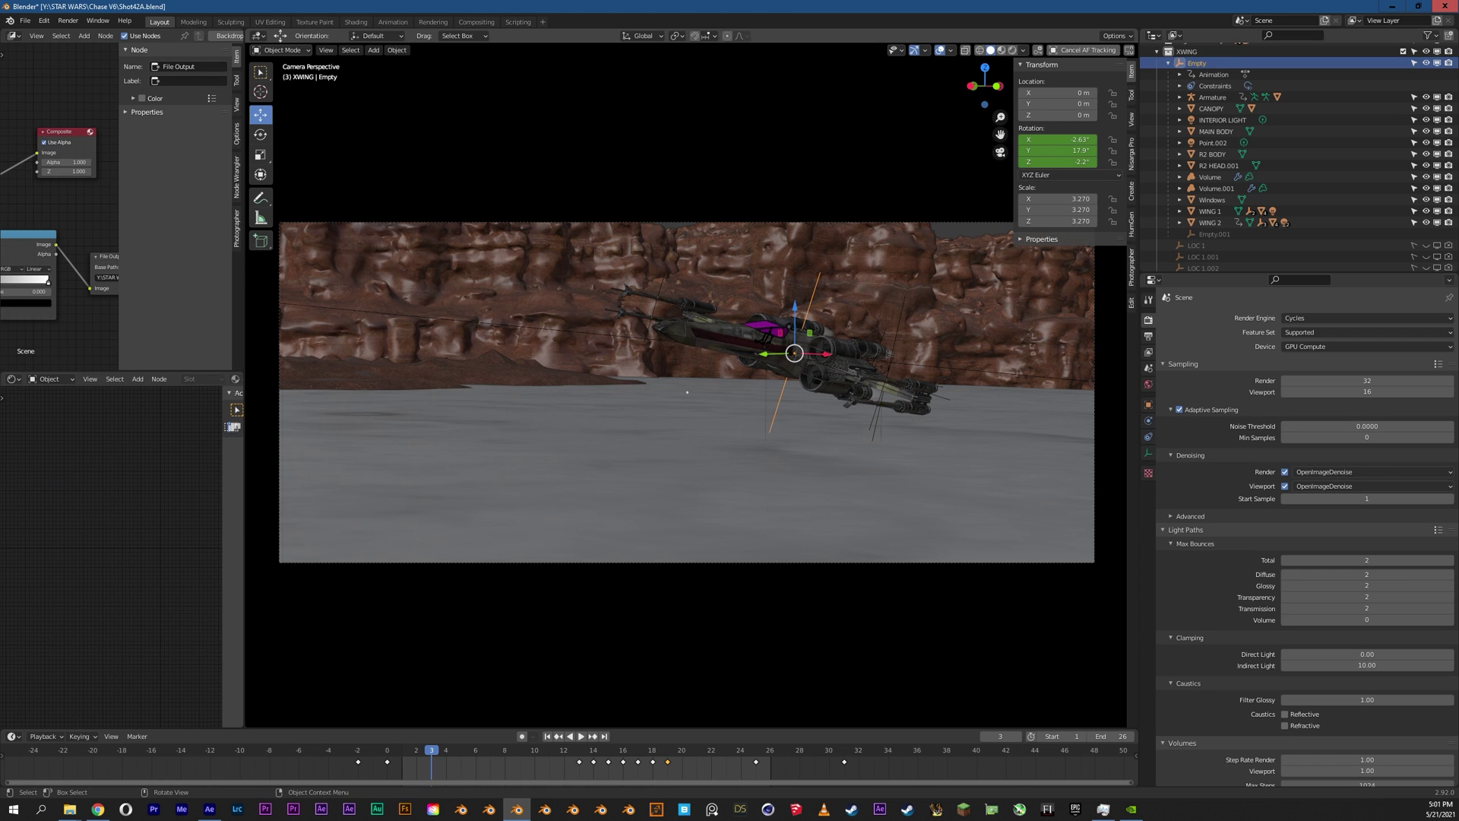
{"action": "left_click", "coordinate": [13, 35]}
{"action": "left_click", "coordinate": [164, 81]}
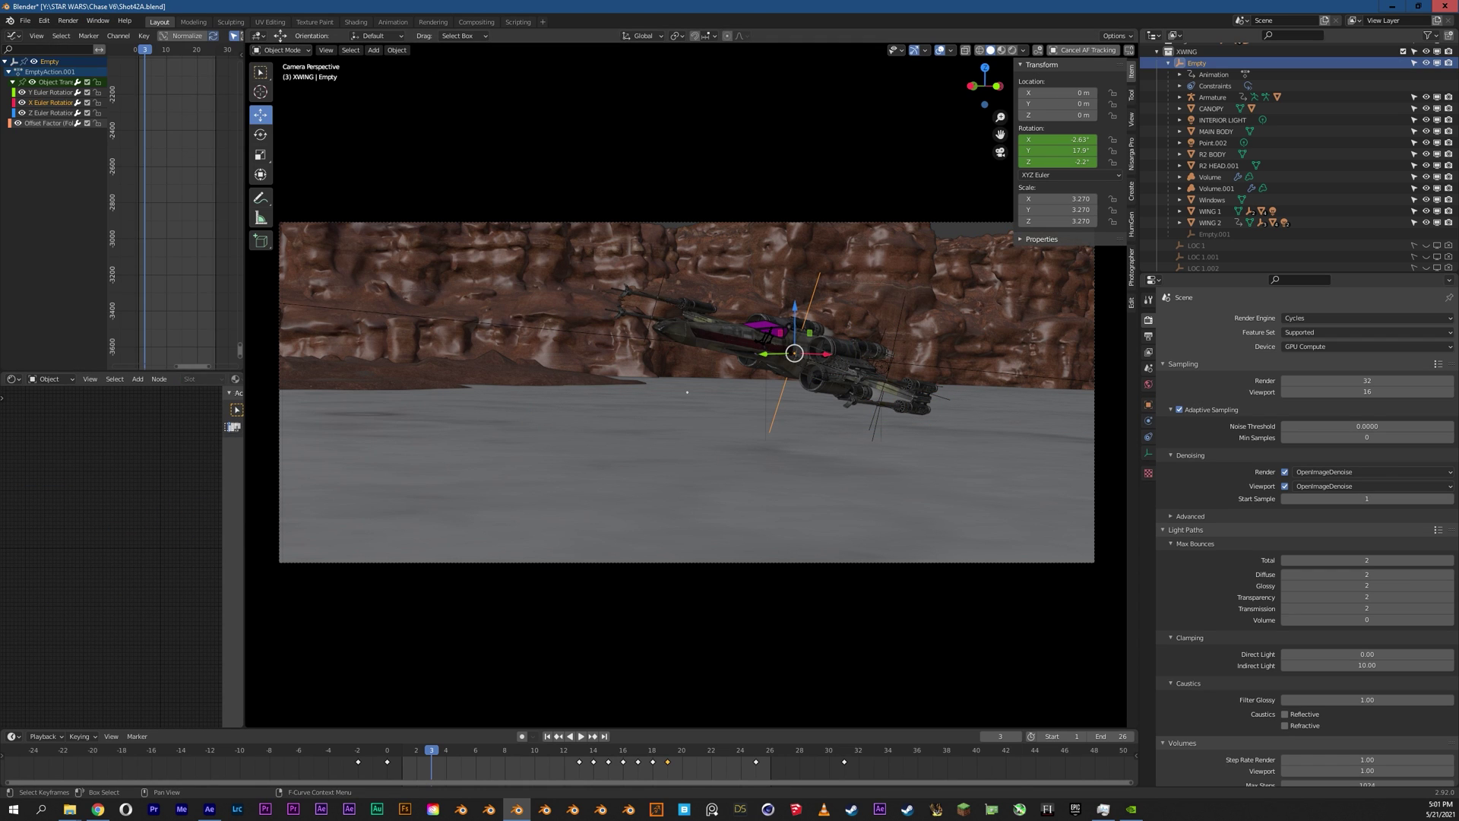
{"action": "key", "text": "n"}
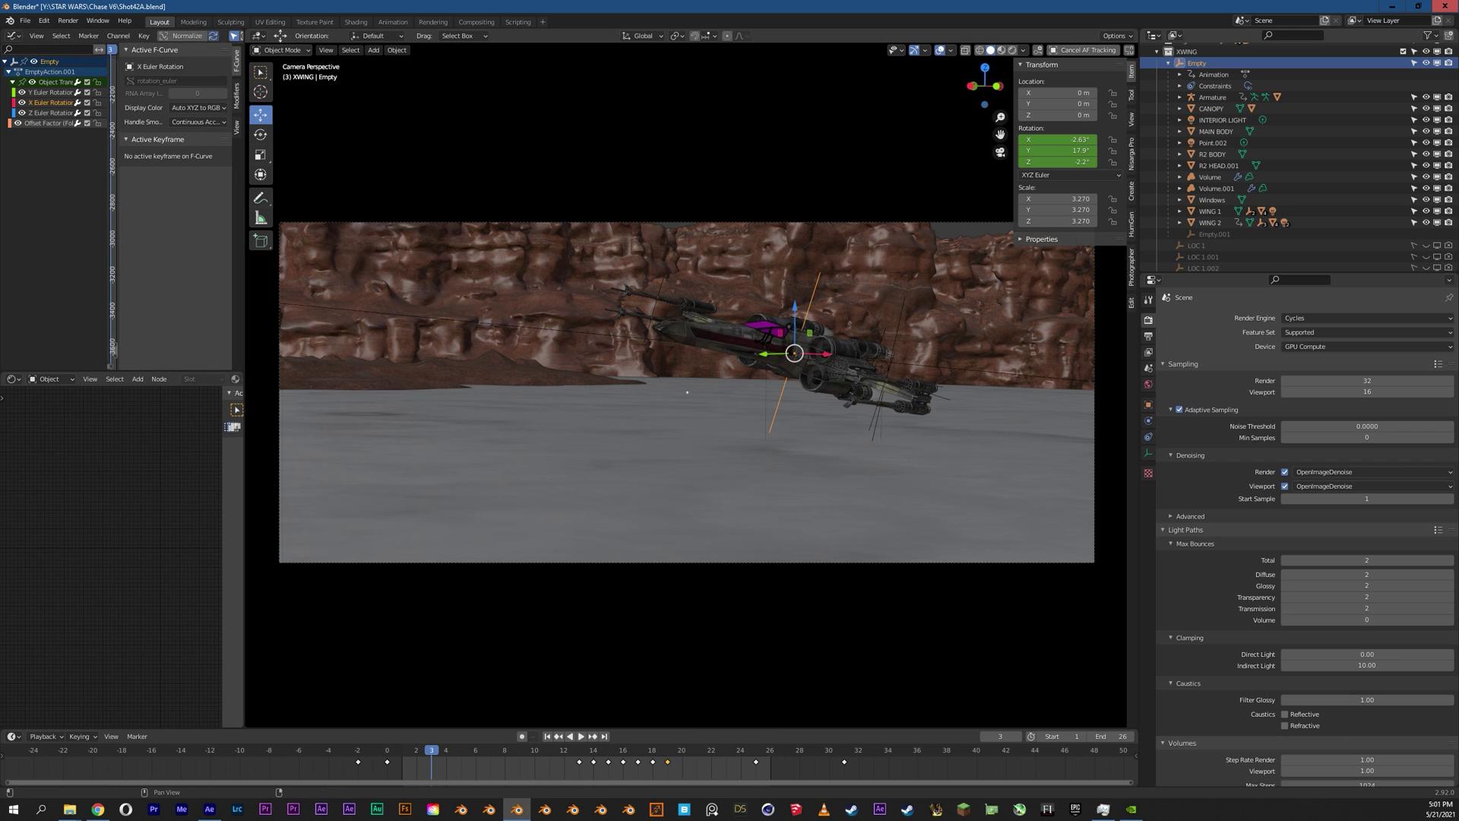
{"action": "left_click", "coordinate": [236, 96]}
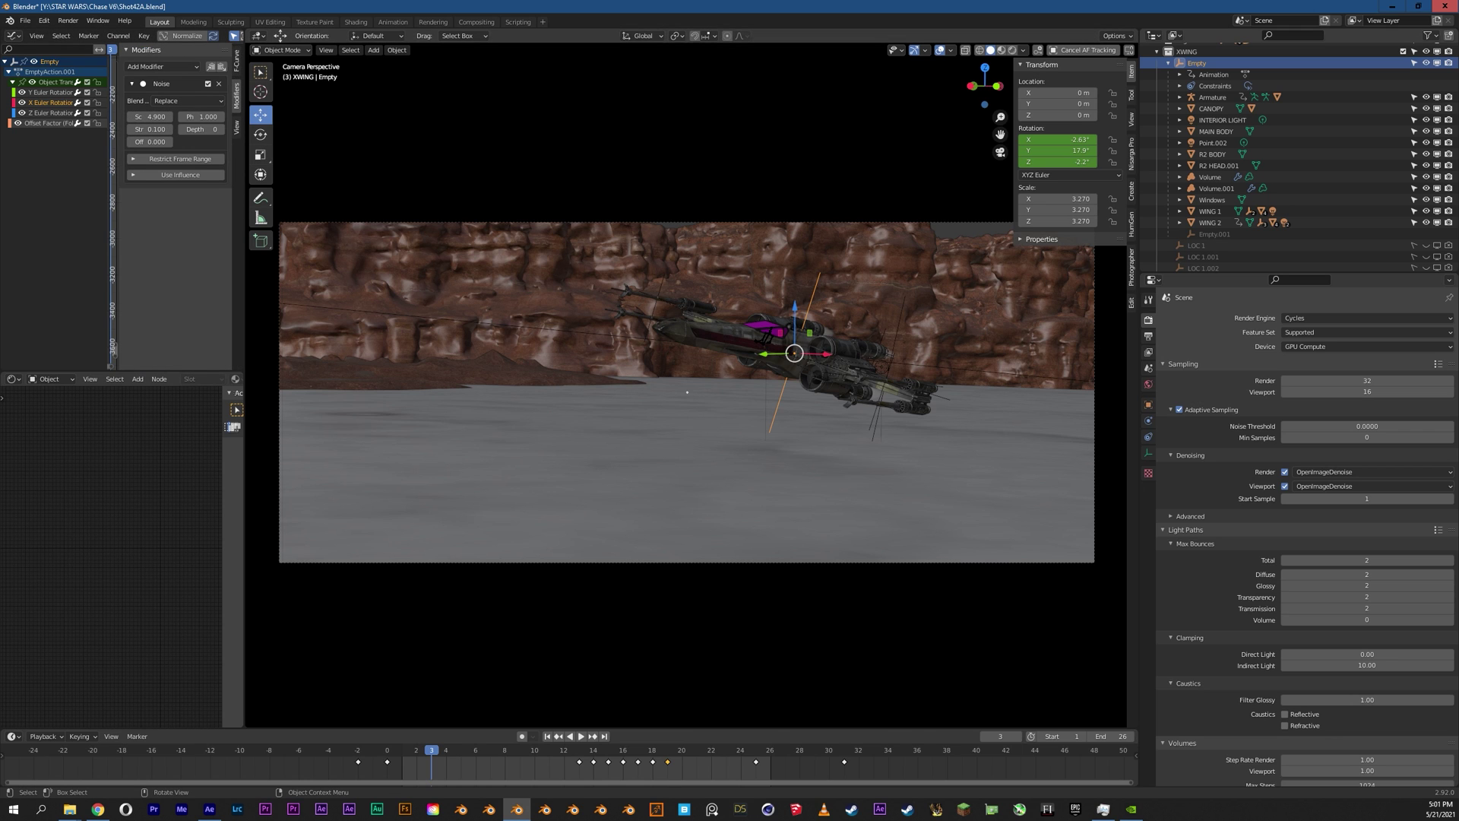
Step: Show the Noise modifier on the Empty's Y Euler Rotation curve and replay the X-wing's flight, ending on frame 12
{"action": "left_click_drag", "start_coordinate": [245, 213], "coordinate": [422, 213]}
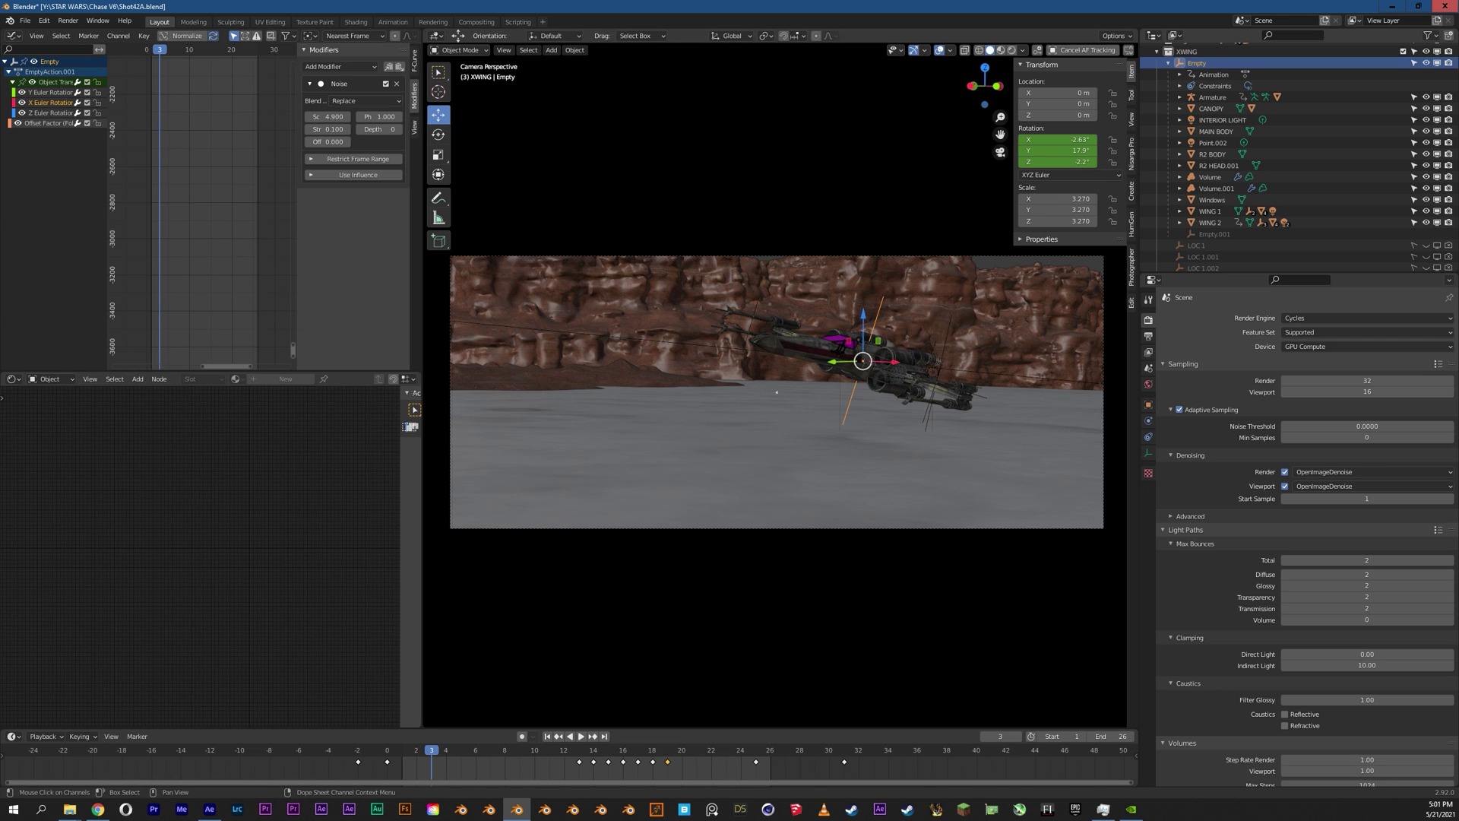
{"action": "left_click", "coordinate": [51, 92]}
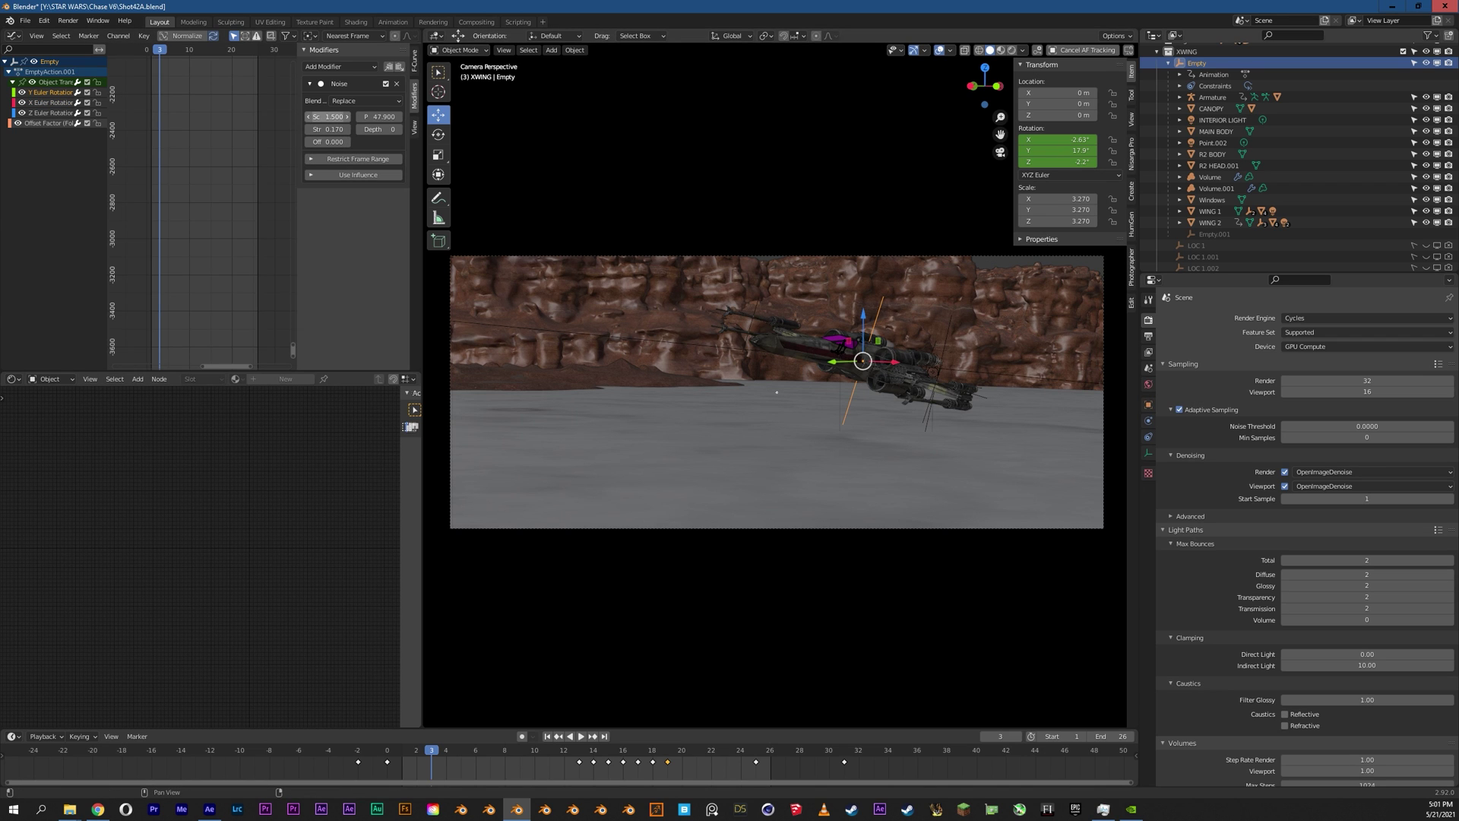
{"action": "key", "text": "Up"}
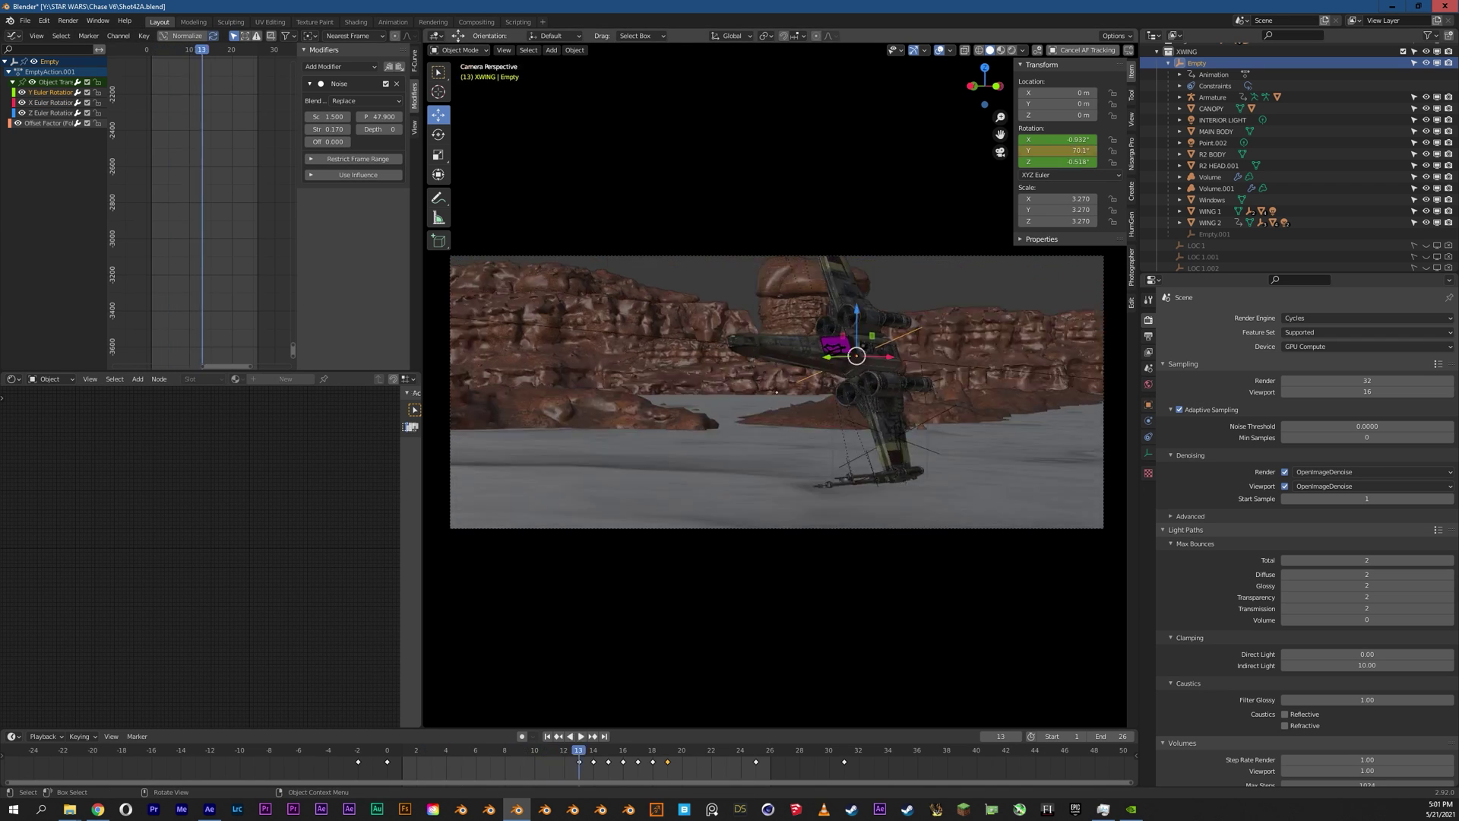
{"action": "key", "text": "space"}
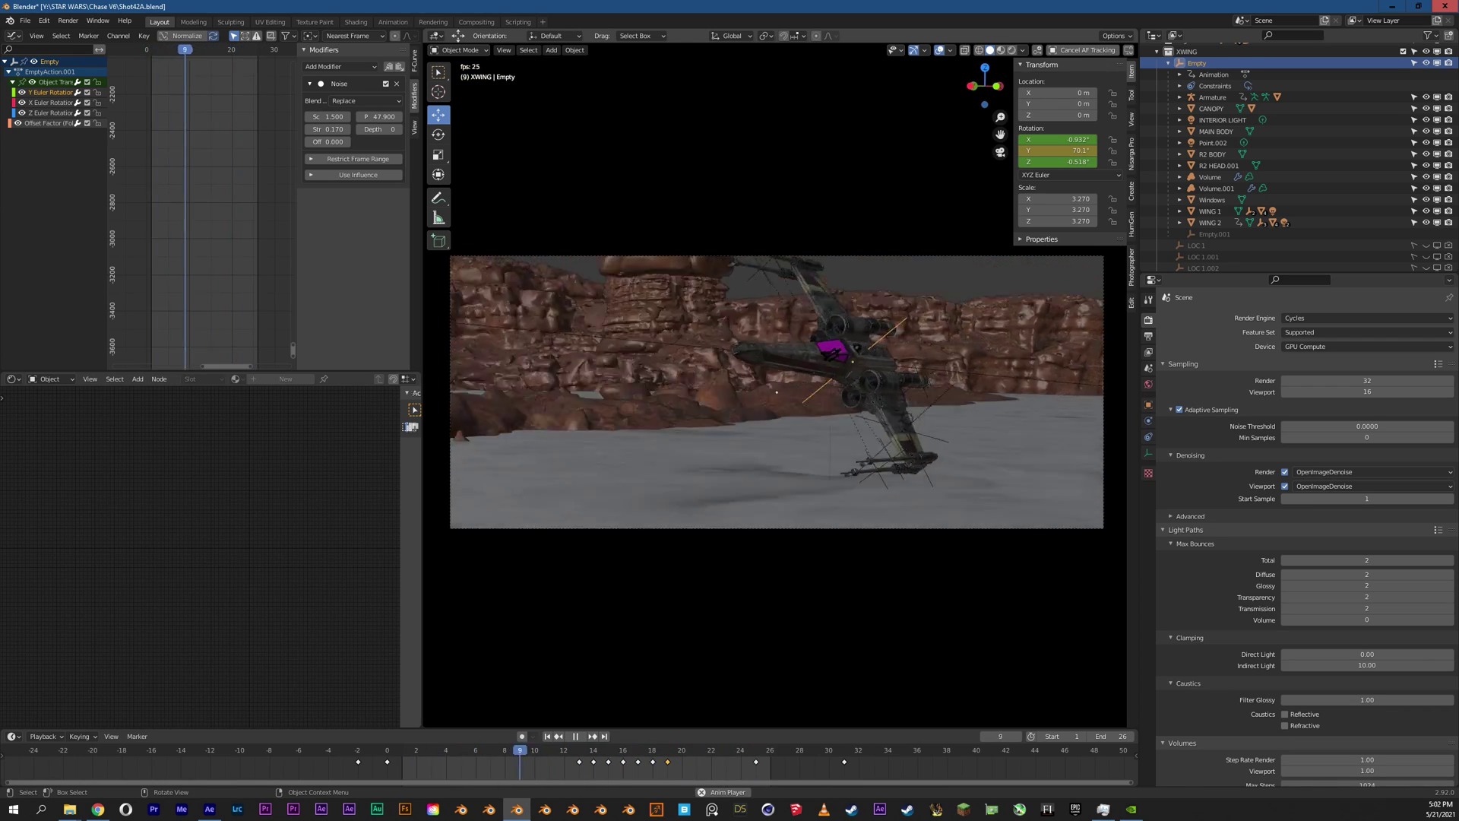
{"action": "key", "text": "space"}
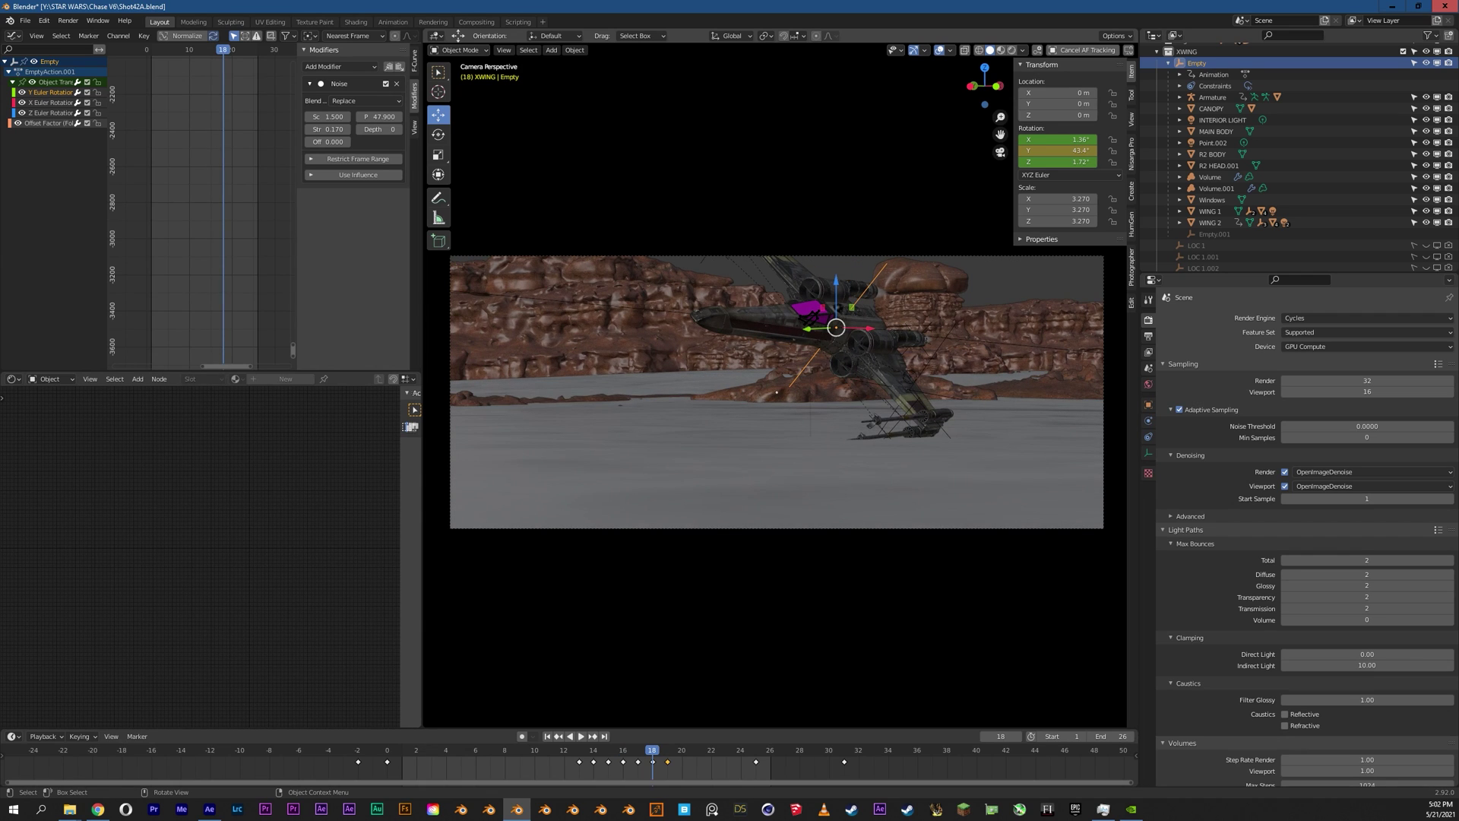
{"action": "left_click_drag", "start_coordinate": [593, 750], "coordinate": [564, 750]}
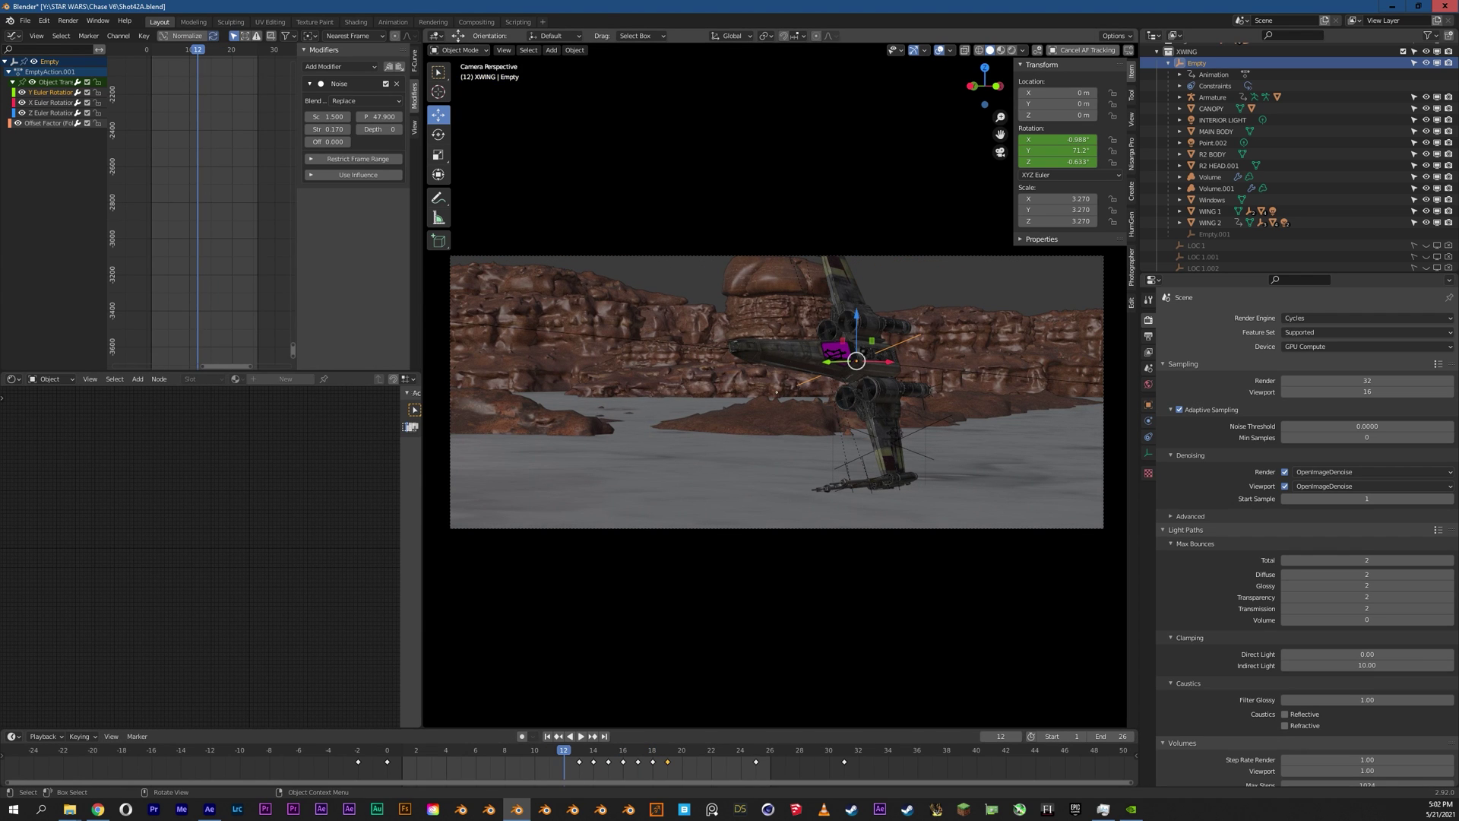
Step: Select the point light on the X-wing's lower wing, leave the camera view, and play the animation to frame 3
{"action": "left_click", "coordinate": [896, 433]}
{"action": "middle_click_drag", "start_coordinate": [896, 433], "coordinate": [874, 433]}
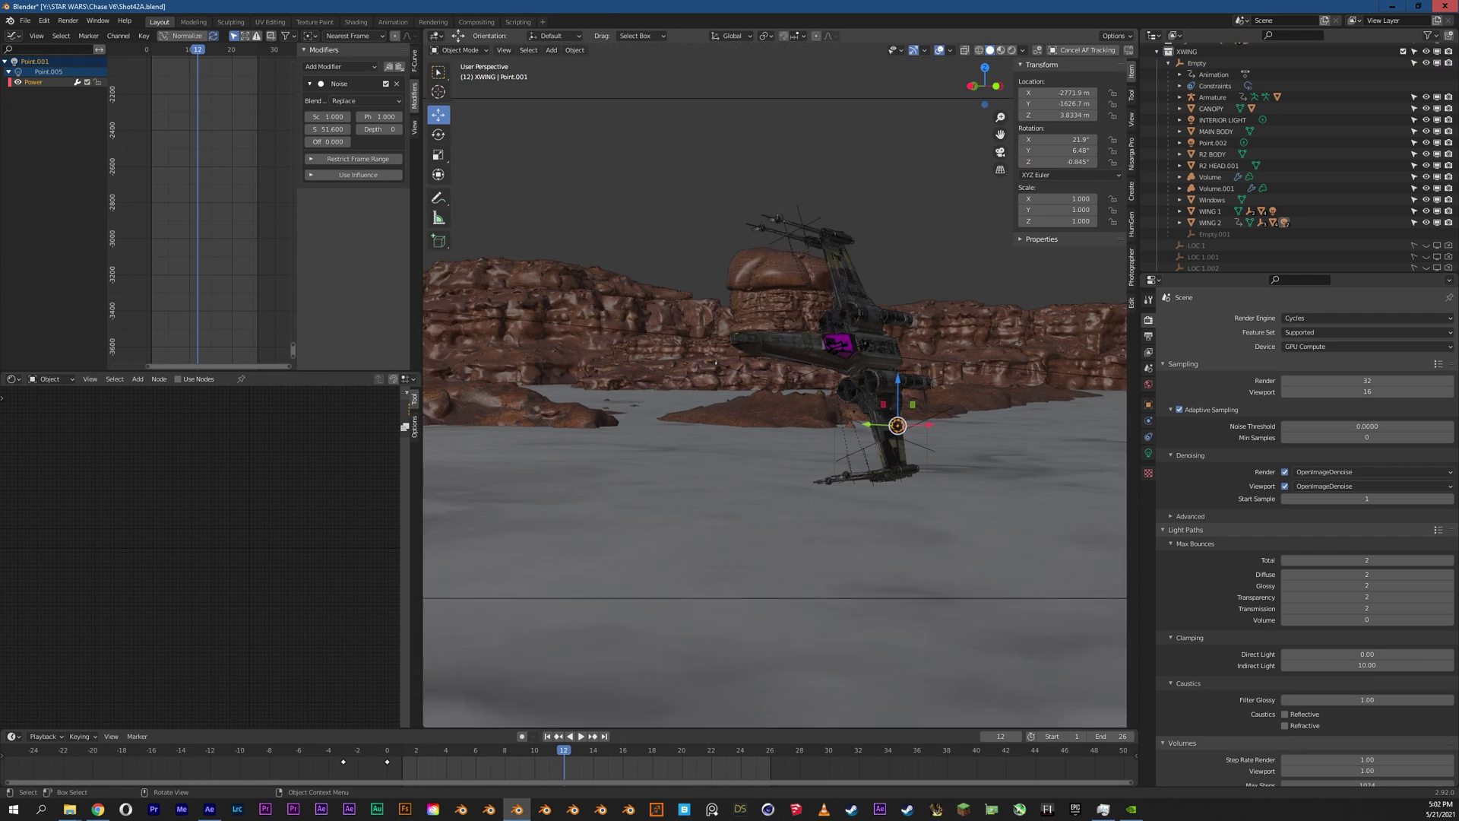
{"action": "key", "text": "KP_Decimal"}
{"action": "scroll", "coordinate": [780, 385], "scroll_direction": "down", "scroll_amount": 8}
{"action": "middle_click_drag", "start_coordinate": [779, 385], "coordinate": [601, 414]}
{"action": "key", "text": "space"}
{"action": "key", "text": "space"}
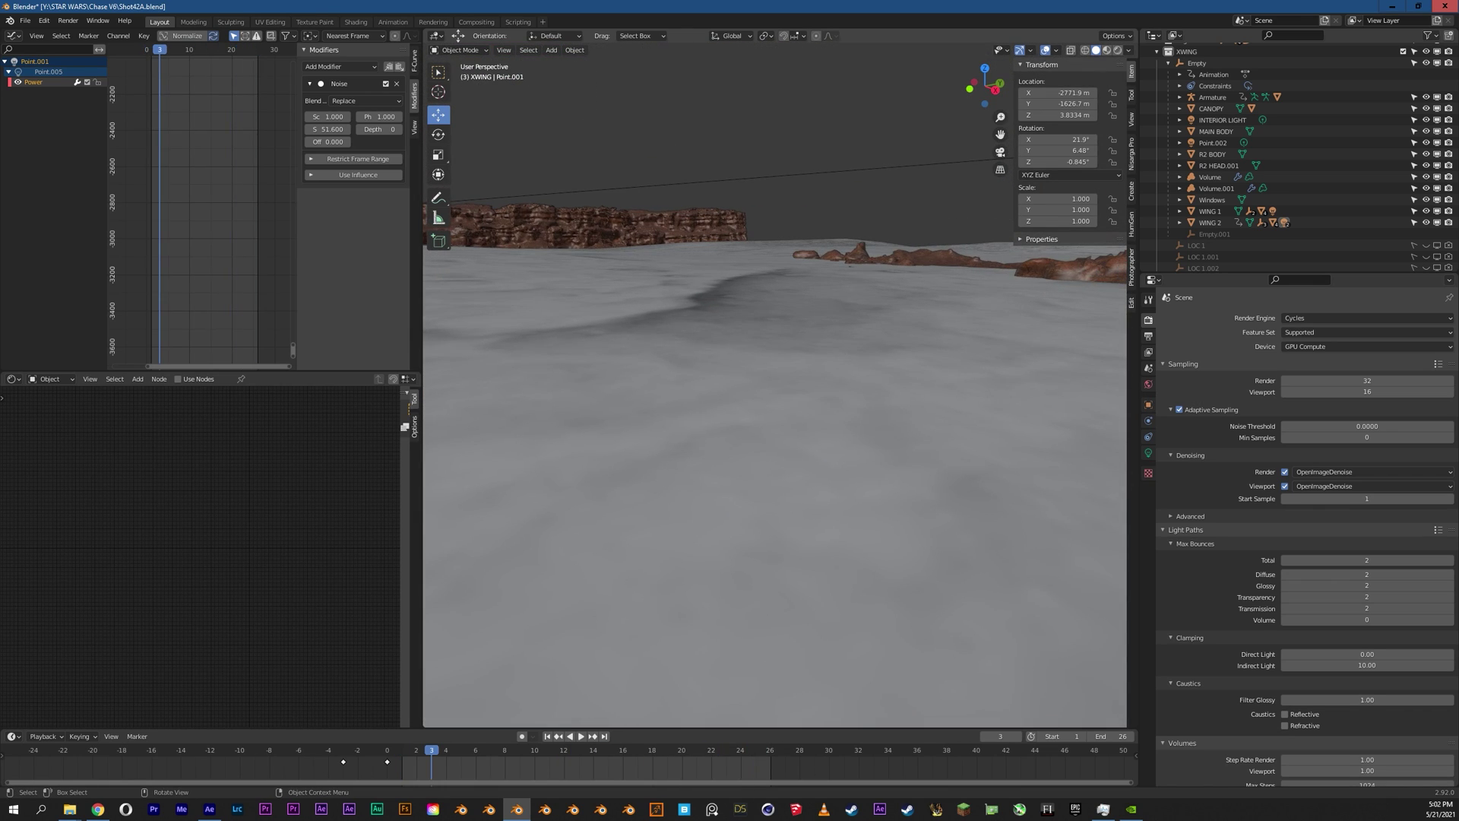
Step: Frame the point light on the X-wing's lower wing and set the viewport's clip start to 0.71 m
{"action": "key", "text": "KP_Decimal"}
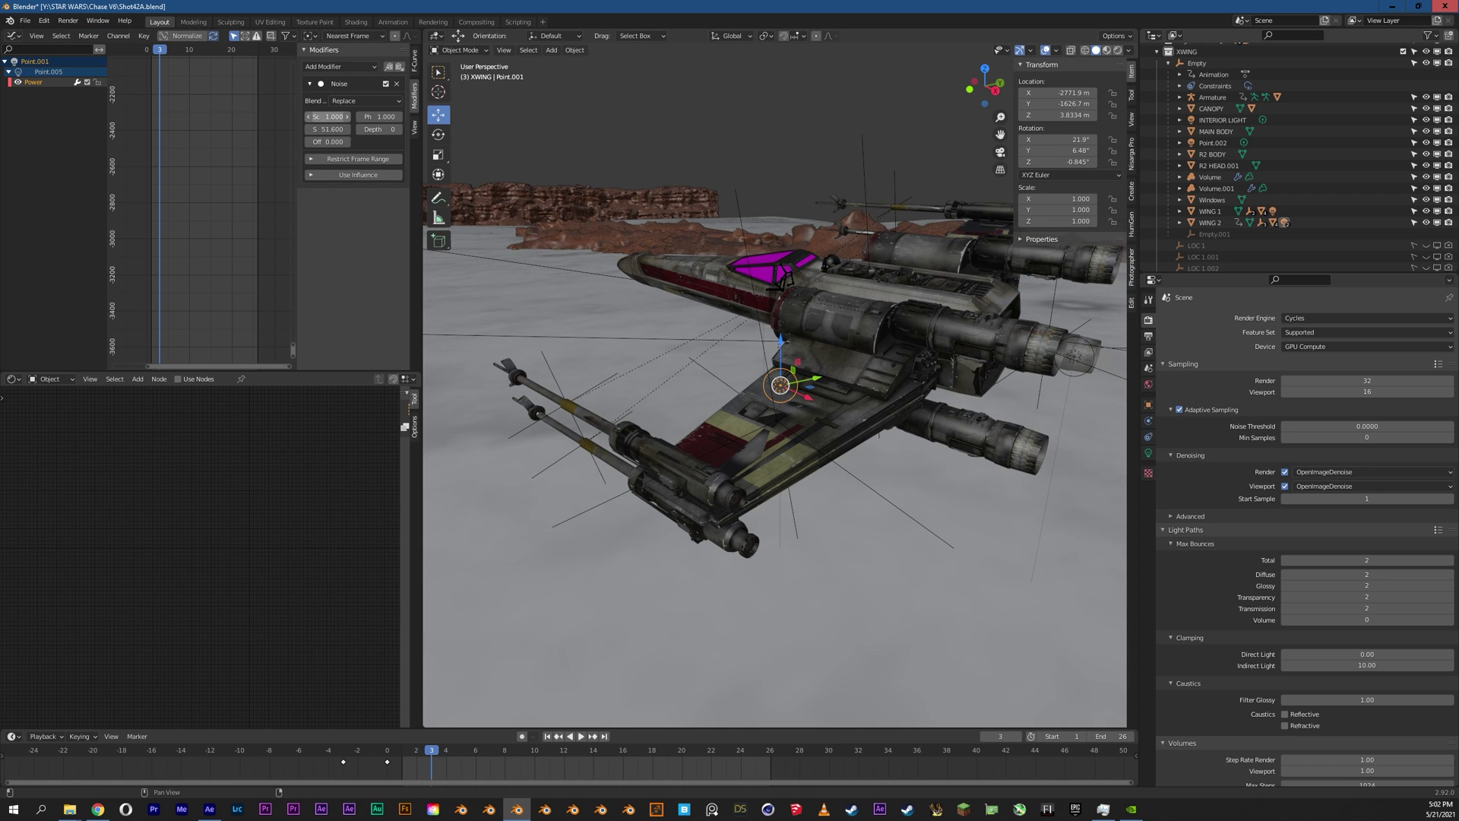
{"action": "middle_click_drag", "start_coordinate": [781, 385], "coordinate": [925, 385]}
{"action": "left_click", "coordinate": [1131, 120]}
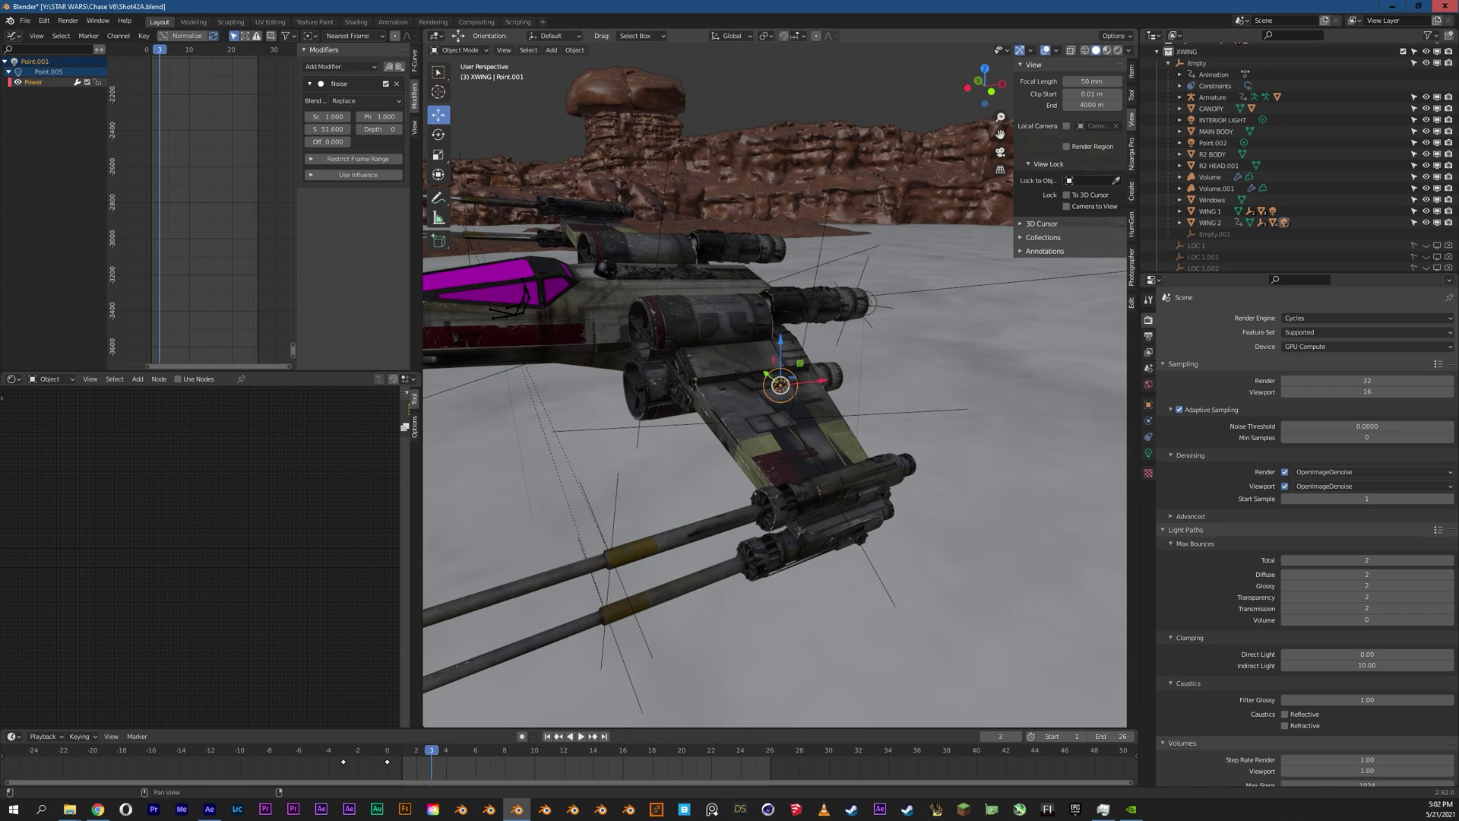
{"action": "left_click_drag", "start_coordinate": [1092, 93], "coordinate": [1137, 94]}
{"action": "middle_click_drag", "start_coordinate": [781, 385], "coordinate": [905, 357]}
Step: Select the FOCUS empty on the lower wing, play the animation to frame 12, and frame the empty outside the camera view
{"action": "left_click", "coordinate": [792, 414]}
{"action": "mouse_move", "coordinate": [791, 414]}
{"action": "middle_mouse_down"}
{"action": "mouse_move", "coordinate": [839, 373]}
{"action": "mouse_move", "coordinate": [767, 426]}
{"action": "mouse_move", "coordinate": [768, 403]}
{"action": "mouse_move", "coordinate": [730, 410]}
{"action": "mouse_move", "coordinate": [781, 403]}
{"action": "middle_mouse_up"}
{"action": "key", "text": "KP_0"}
{"action": "key", "text": "space"}
{"action": "key", "text": "space"}
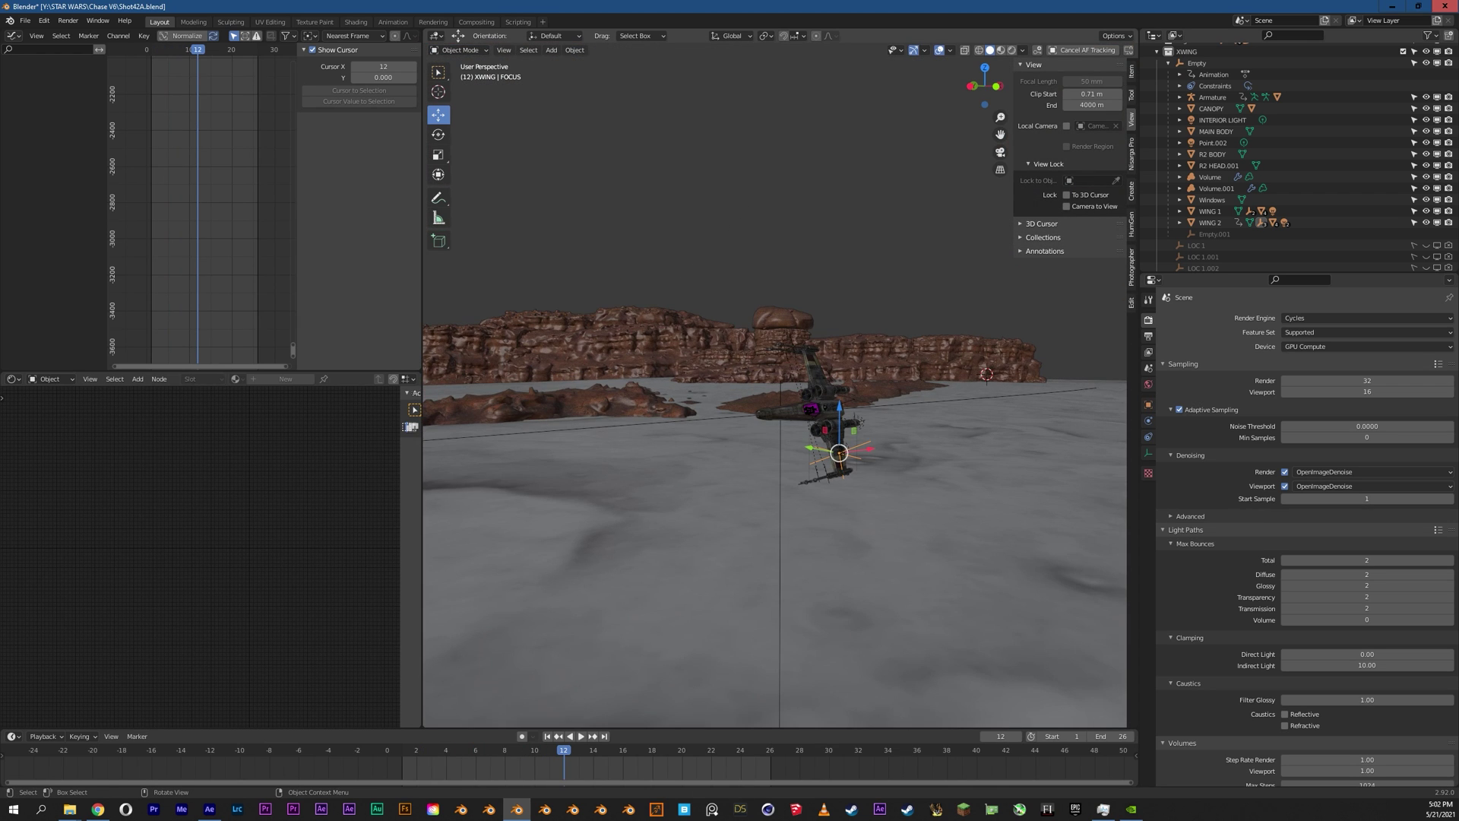
{"action": "key", "text": "KP_Decimal"}
{"action": "scroll", "coordinate": [776, 384], "scroll_direction": "down", "scroll_amount": 4}
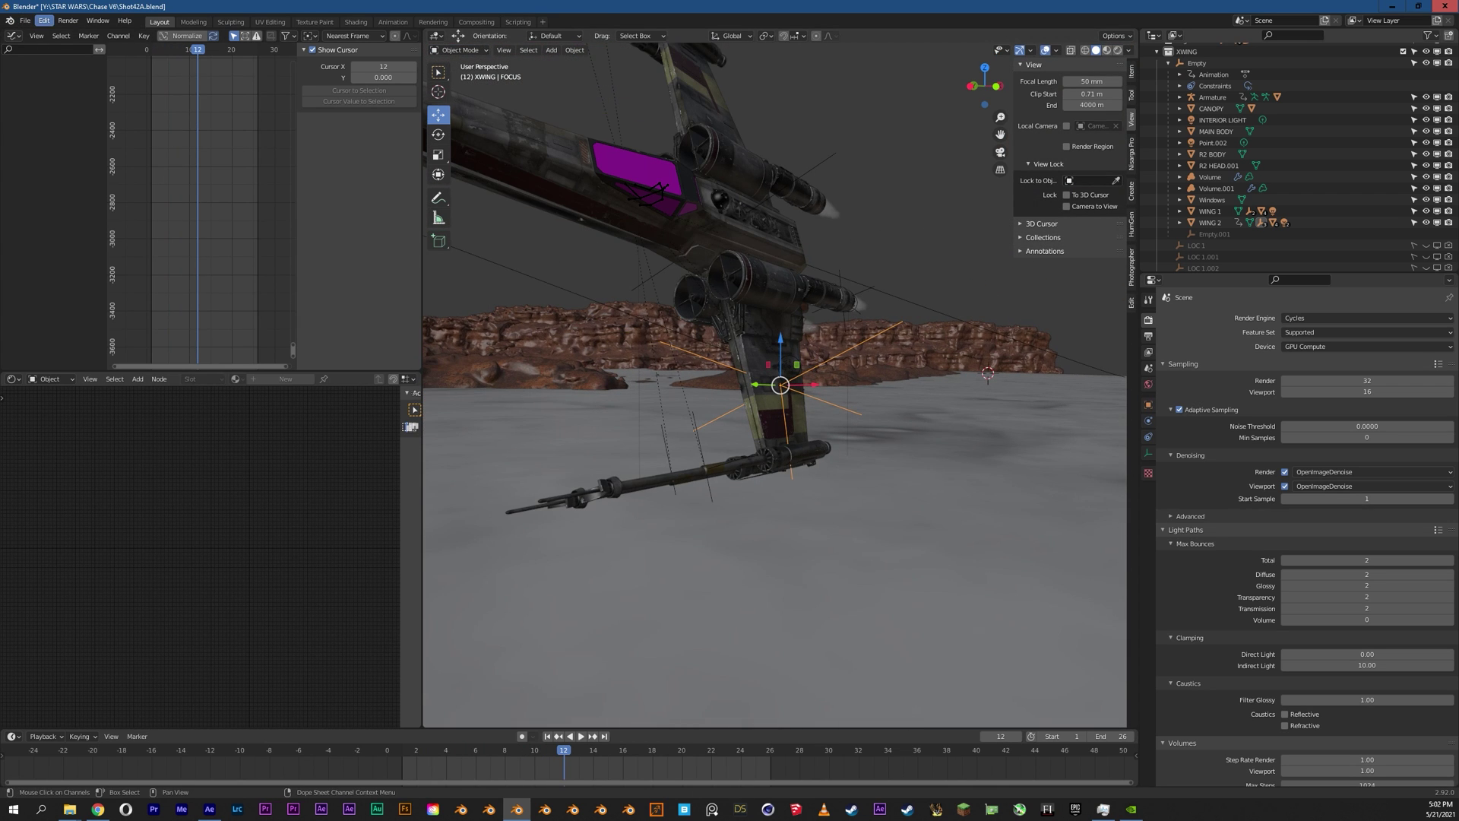
Step: Switch to the Shot 42 composition in After Effects and show the list of available scripts
{"action": "left_click", "coordinate": [25, 20]}
{"action": "mouse_move", "coordinate": [42, 185]}
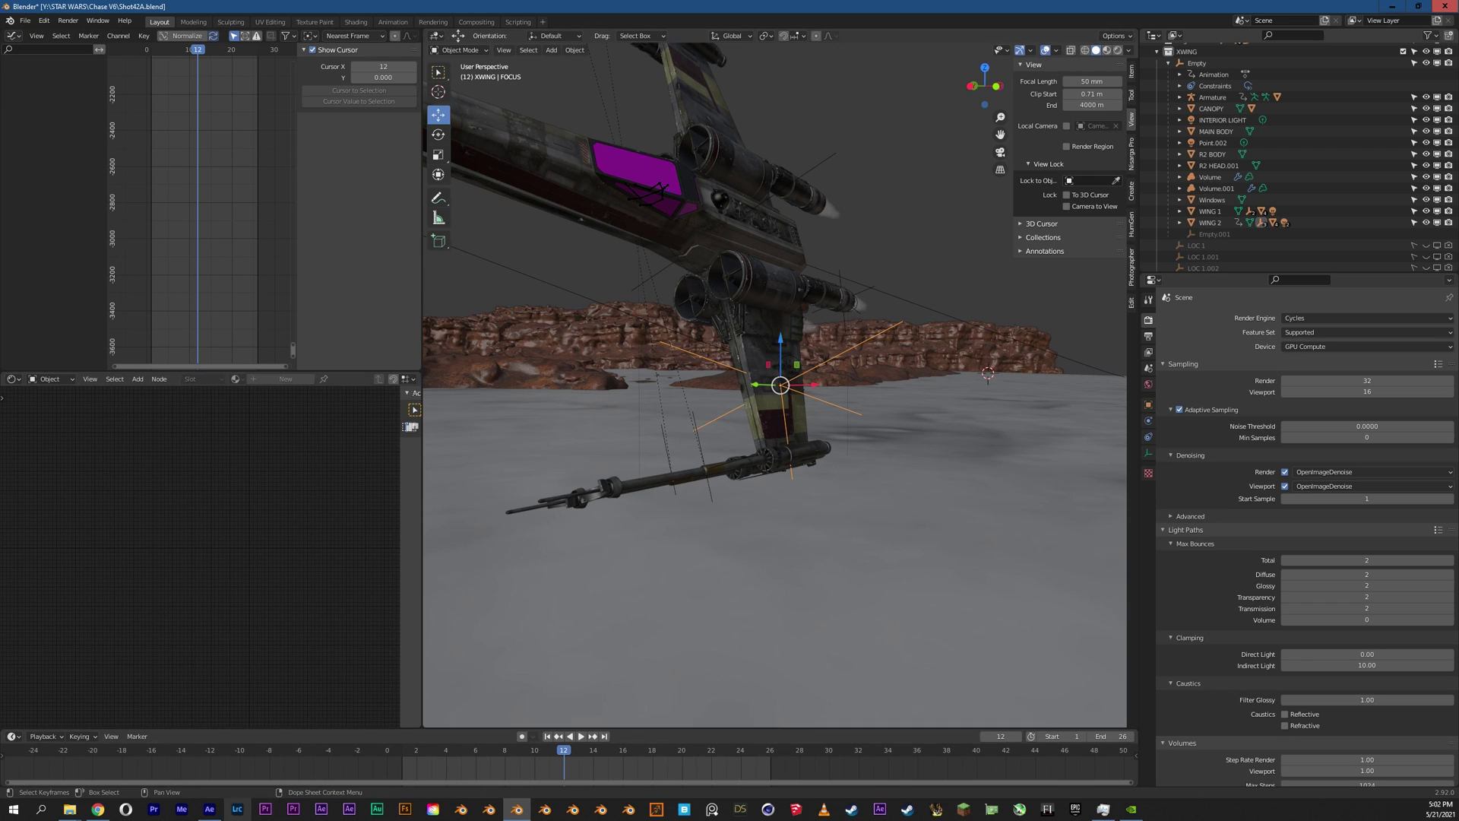
{"action": "left_click", "coordinate": [209, 809]}
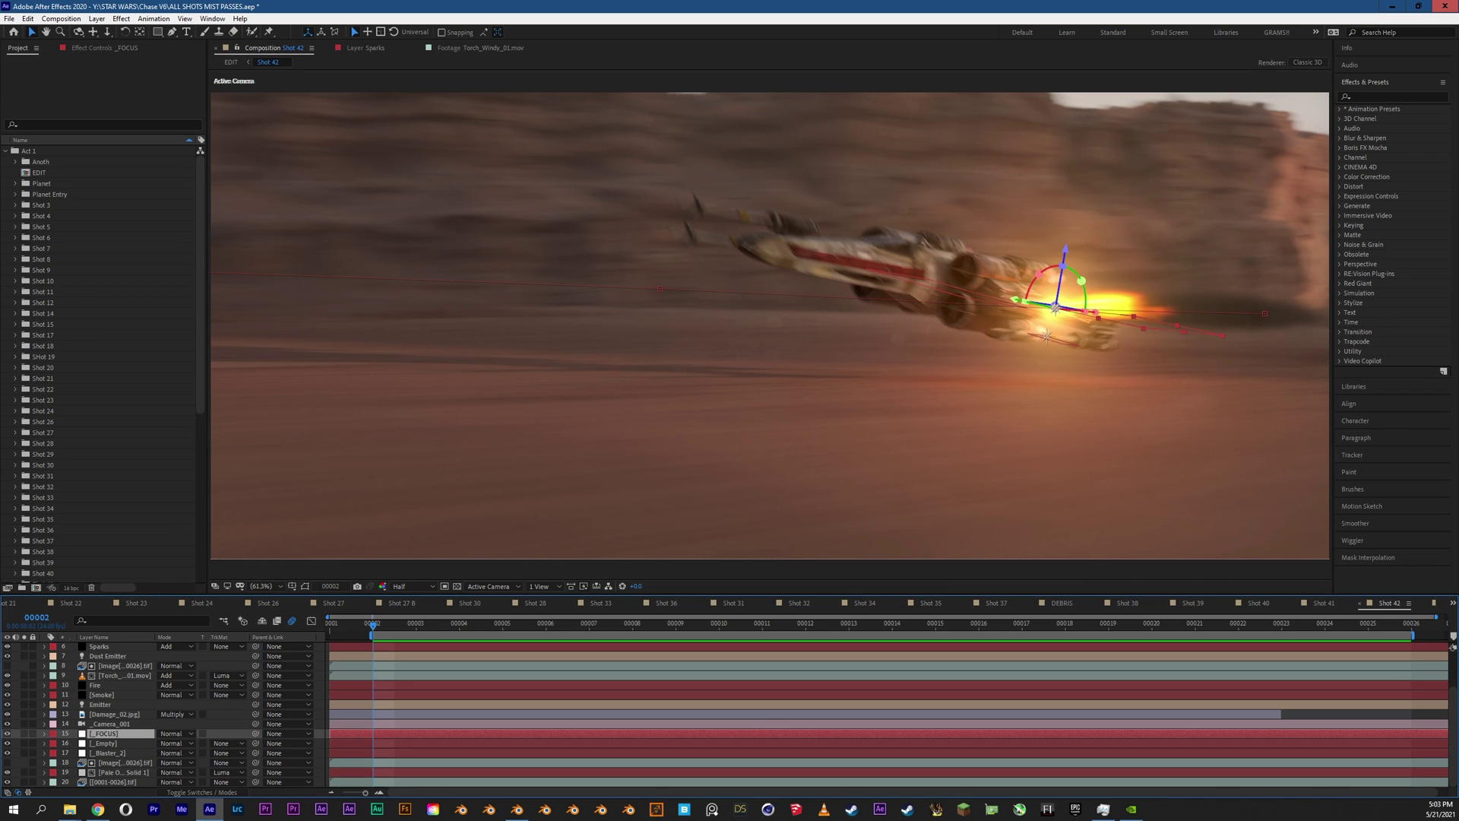
{"action": "left_click", "coordinate": [9, 18]}
{"action": "mouse_move", "coordinate": [76, 313]}
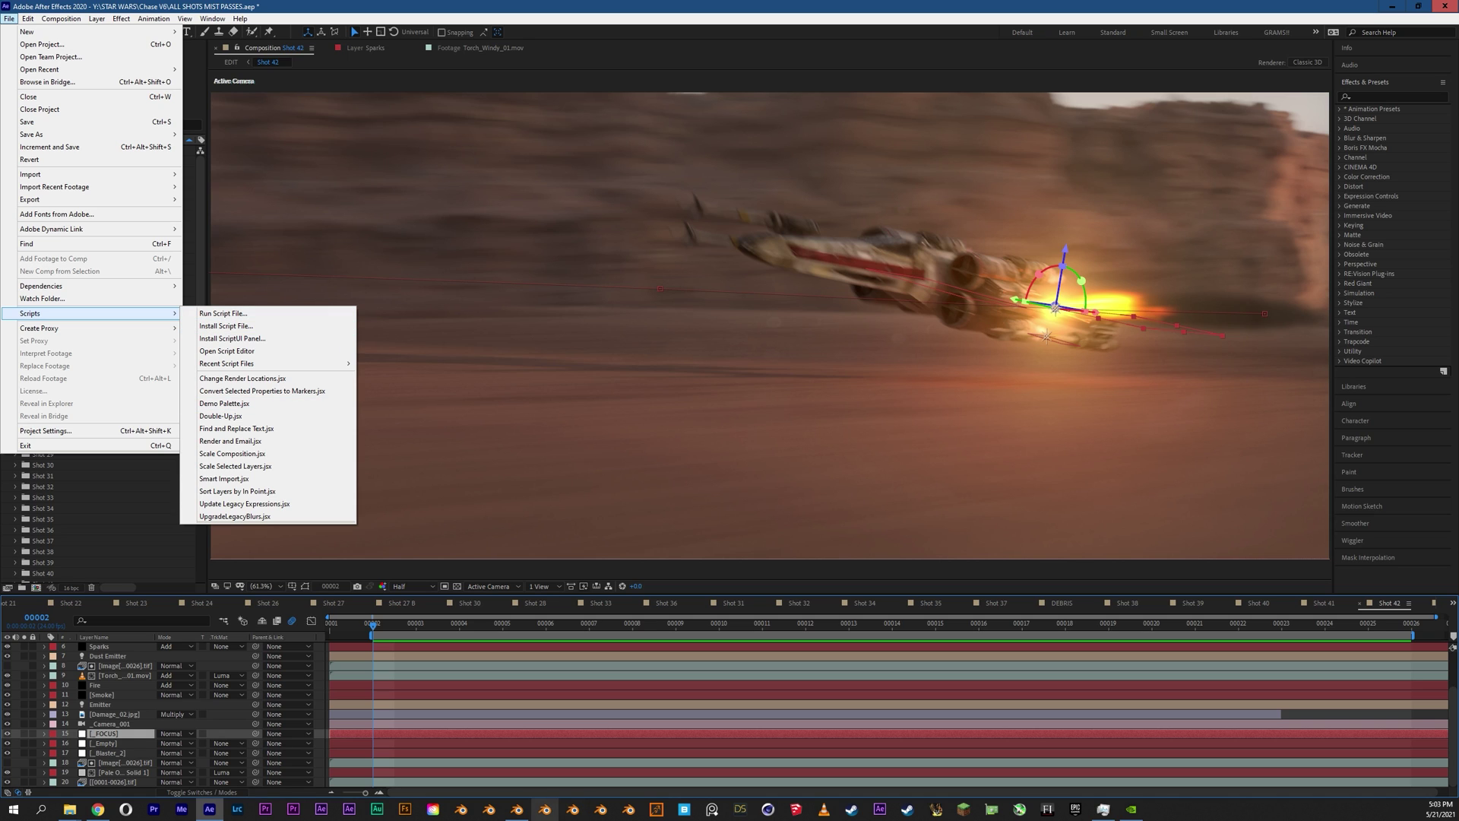
Step: Close the script list and advance the Shot 42 composition frame by frame to frame 11
{"action": "left_click", "coordinate": [416, 623]}
{"action": "key", "text": "Page_Down"}
{"action": "key", "text": "Page_Down"}
{"action": "key", "text": "Page_Down"}
{"action": "key", "text": "Page_Down"}
{"action": "key", "text": "Page_Down"}
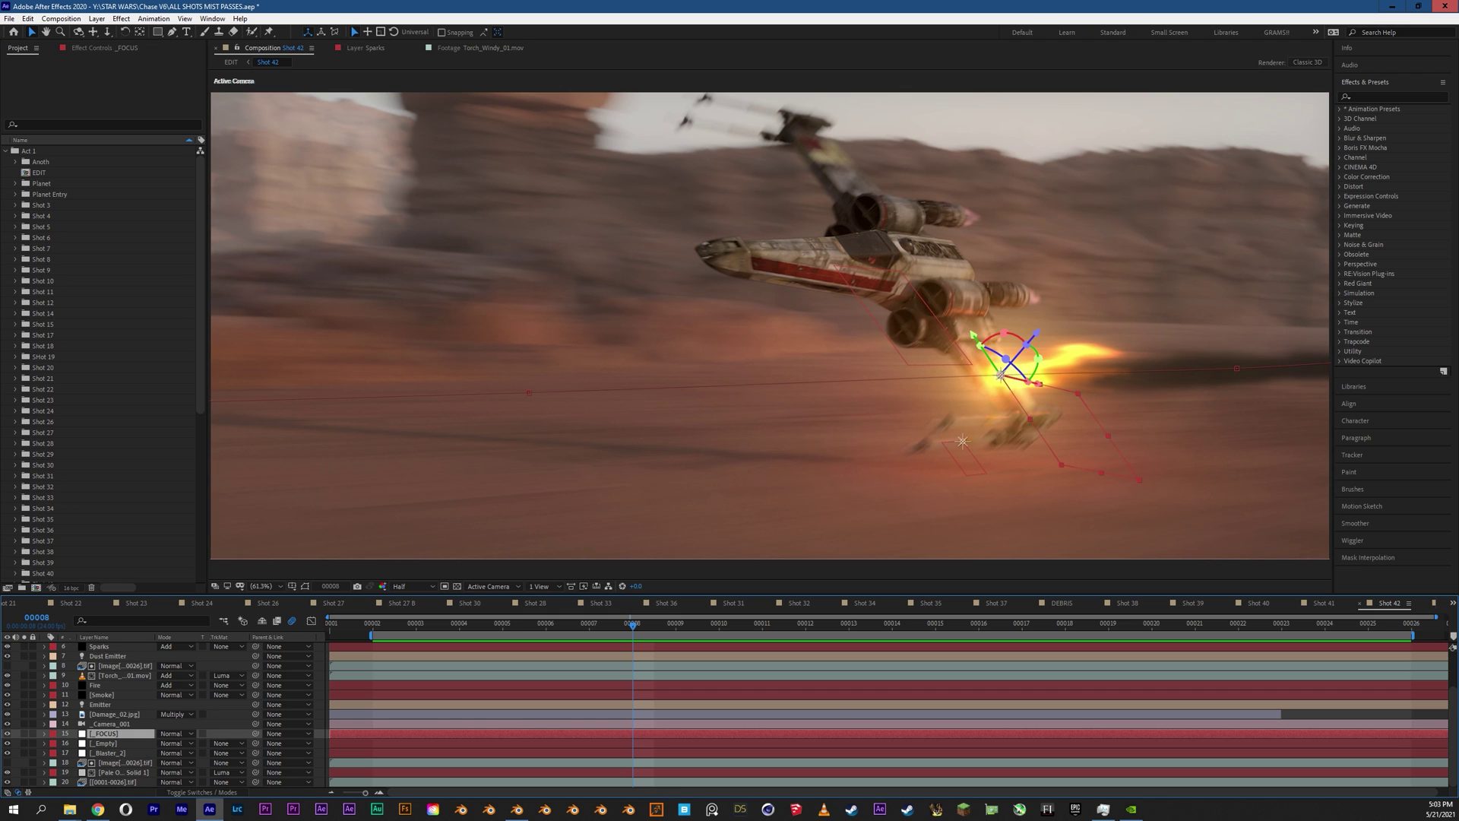
{"action": "key", "text": "Page_Down"}
{"action": "key", "text": "Page_Down"}
{"action": "key", "text": "Page_Down"}
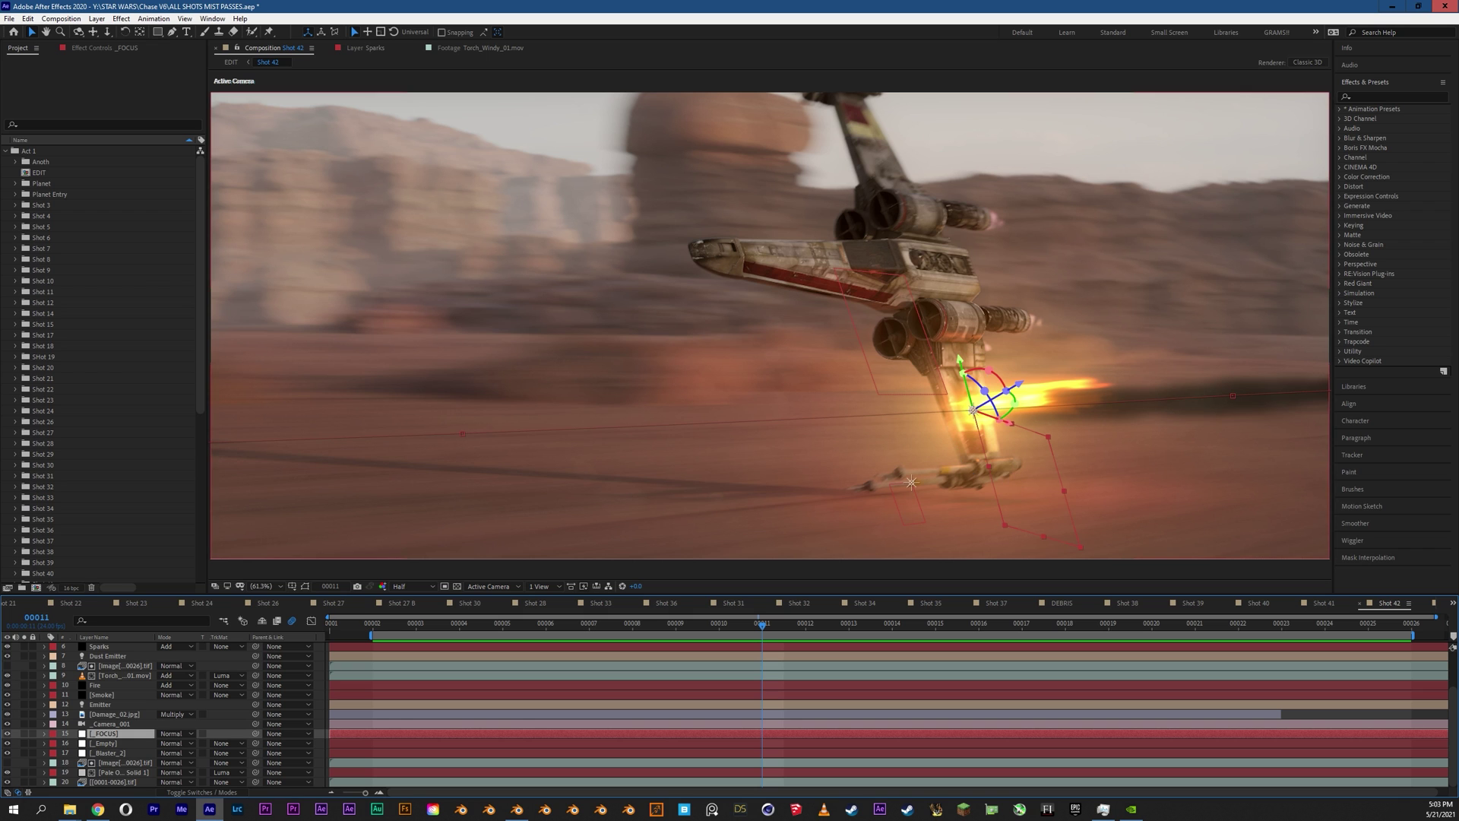
Step: Select the Fire layer and advance the composition to frame 13
{"action": "left_click", "coordinate": [120, 685]}
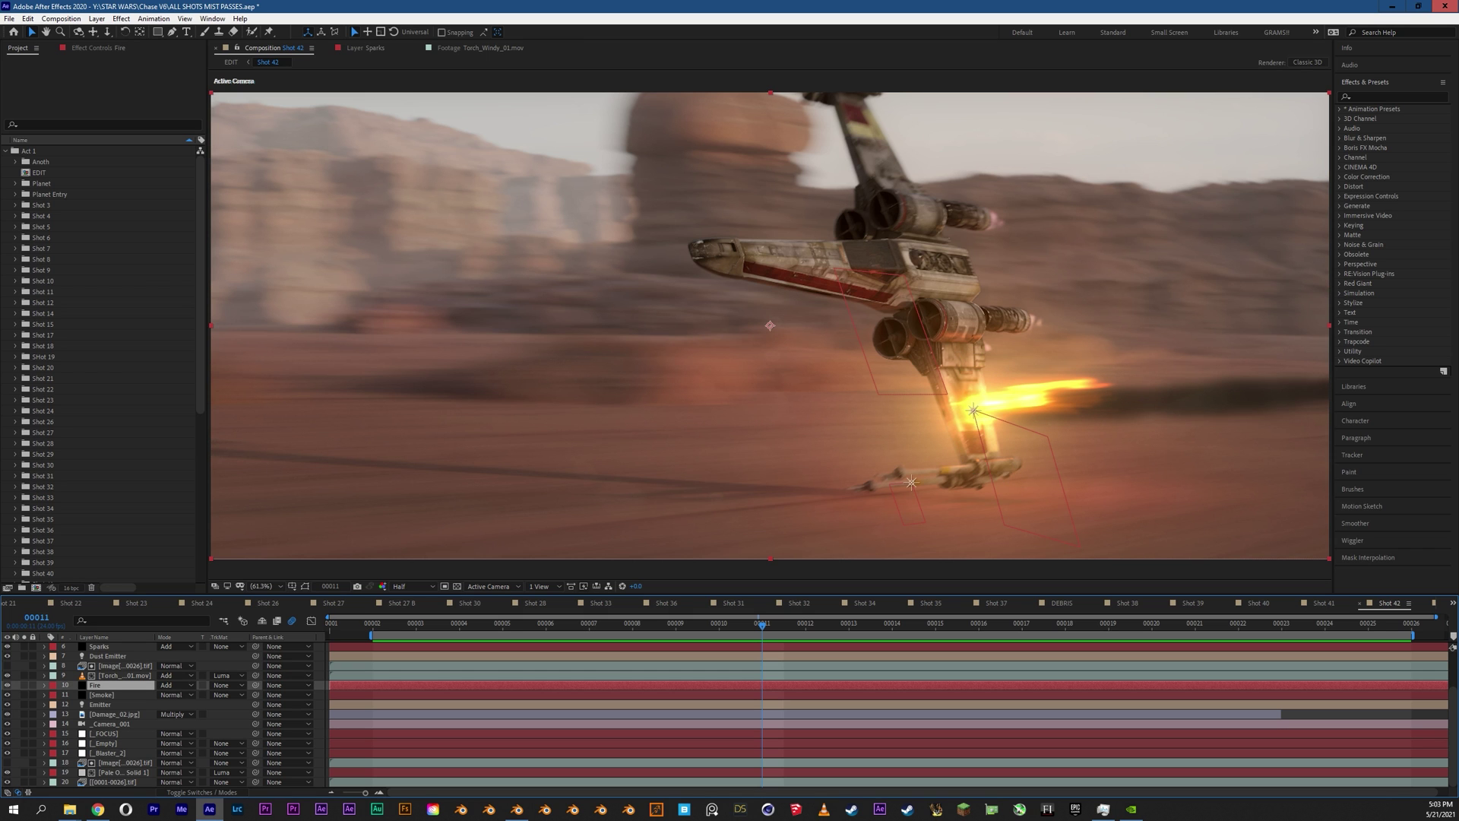
{"action": "key", "text": "Page_Down"}
{"action": "key", "text": "Page_Down"}
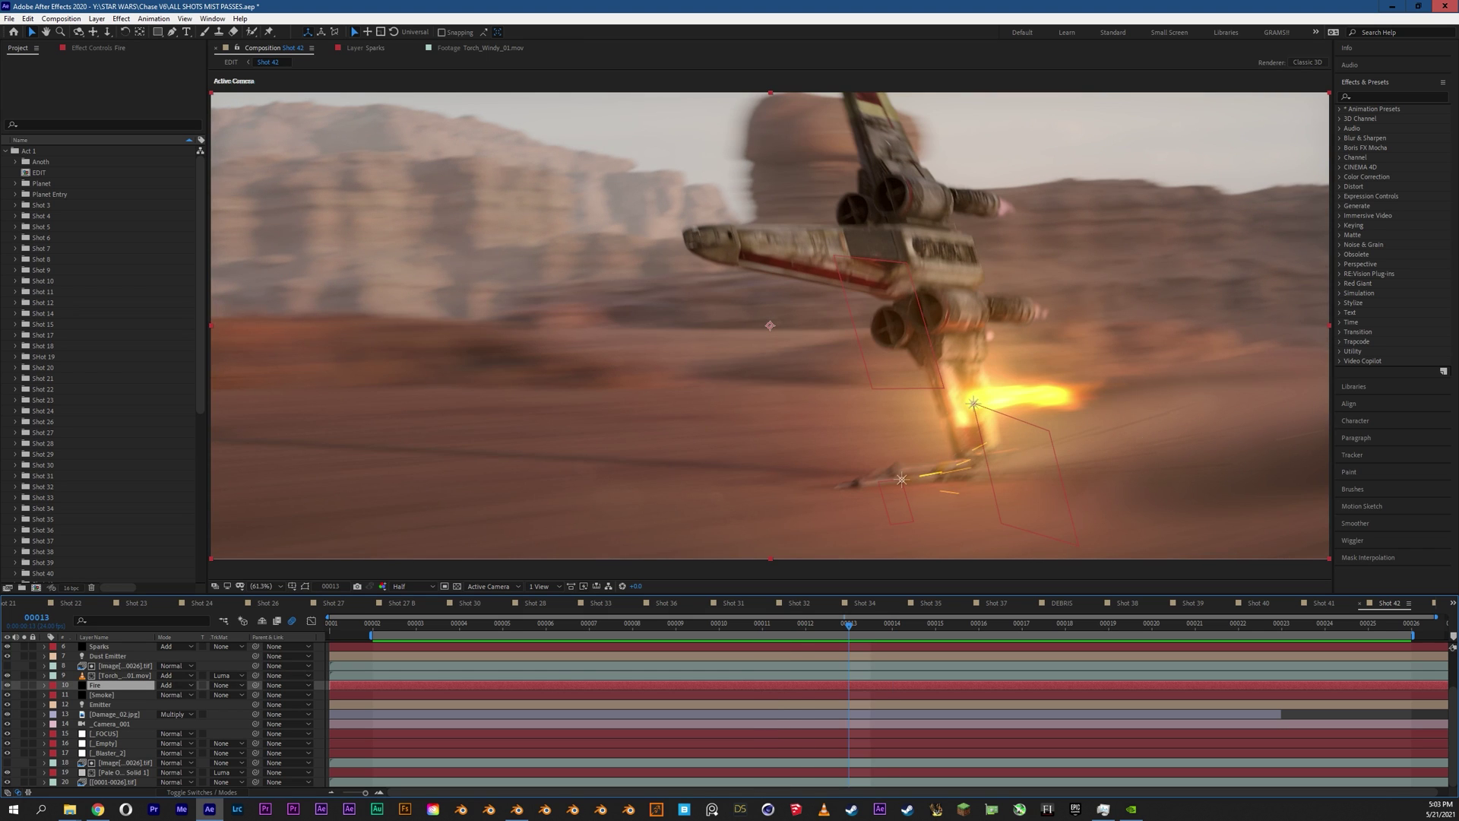
Step: Select the Torch_Windy_01.mov layer and reveal its source footage in the project
{"action": "scroll", "coordinate": [163, 714], "scroll_direction": "up", "scroll_amount": 3}
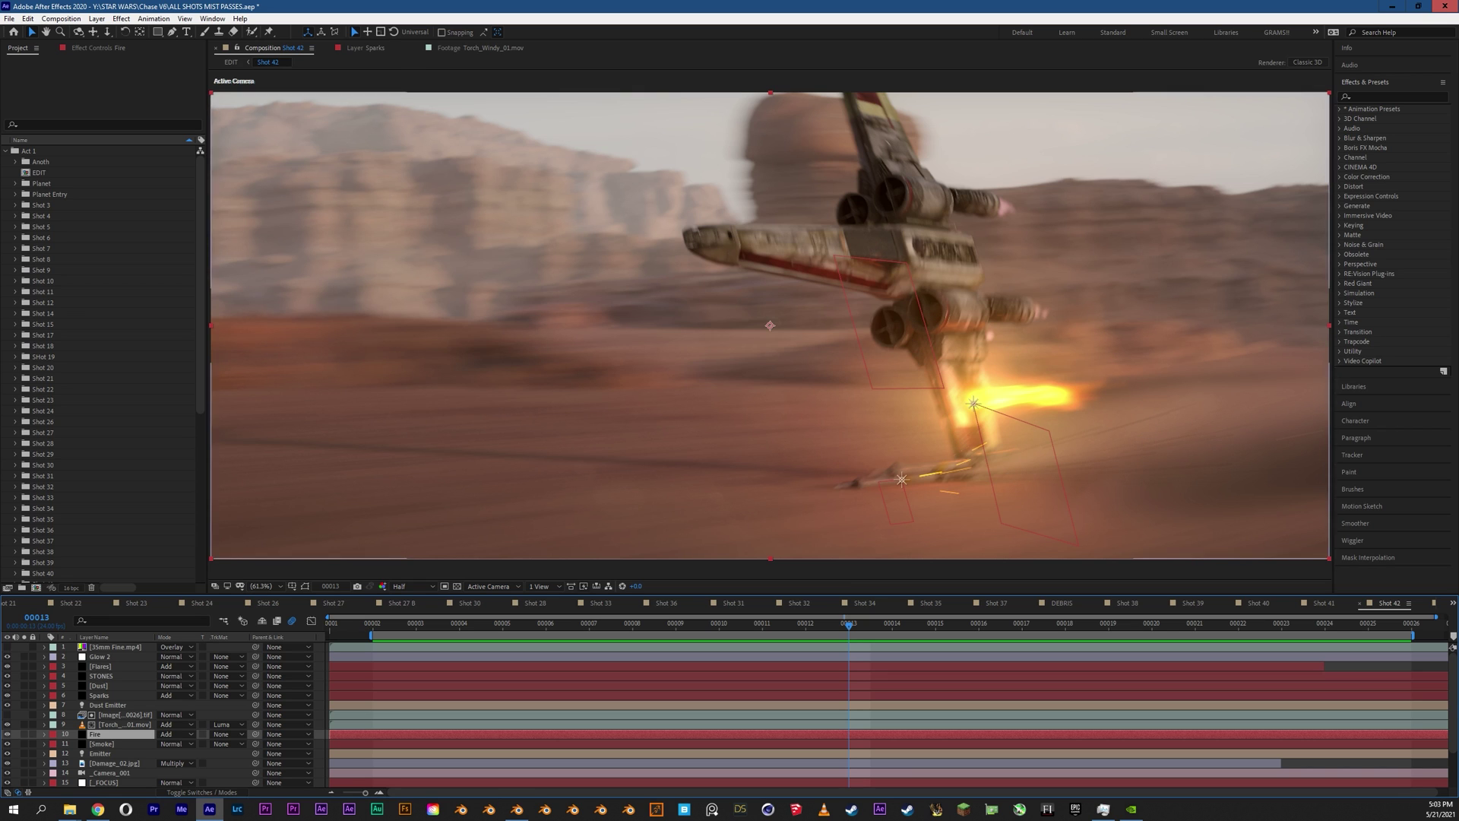
{"action": "left_click", "coordinate": [124, 725]}
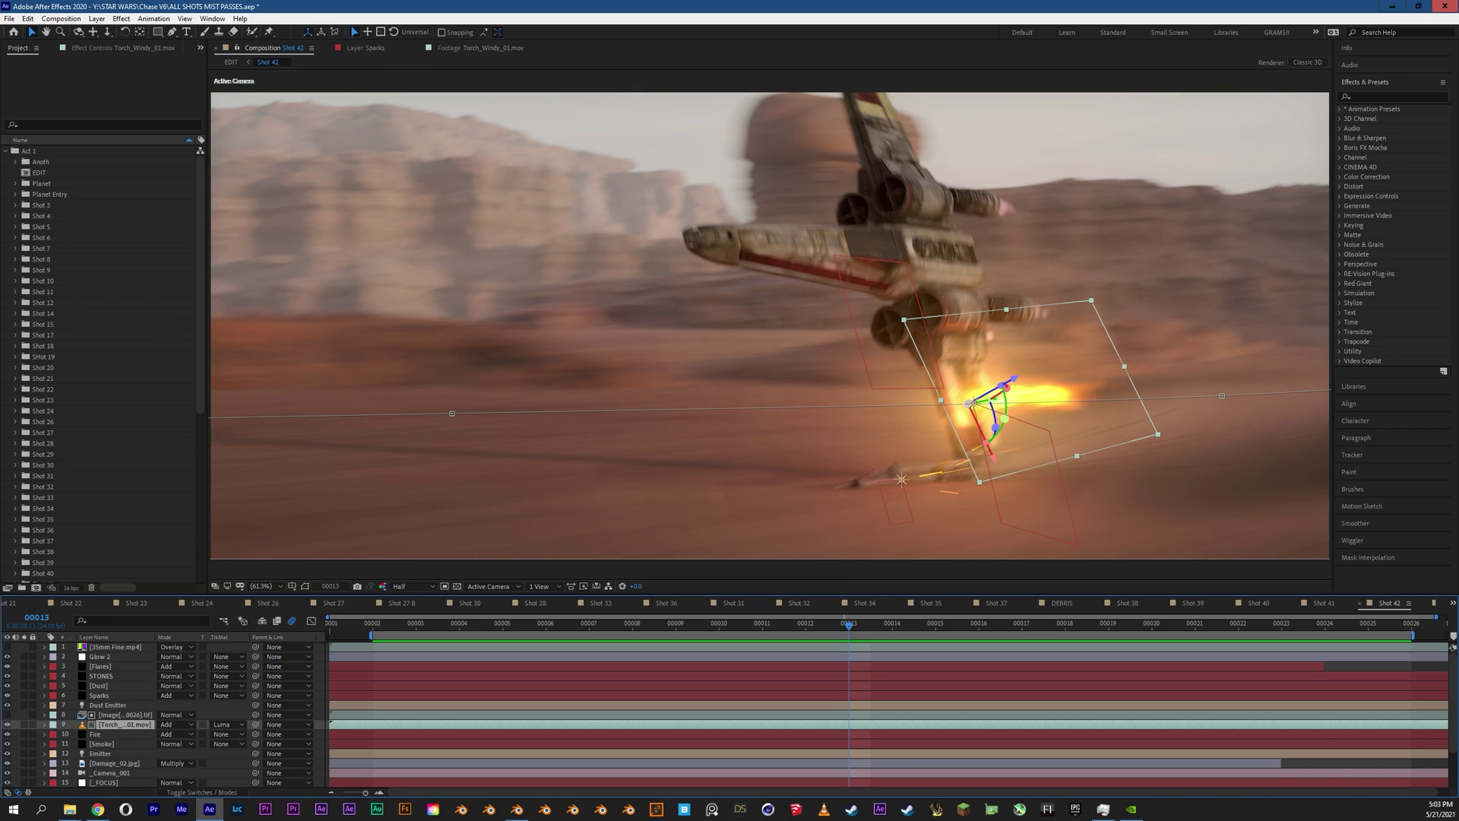
{"action": "right_click", "coordinate": [101, 725]}
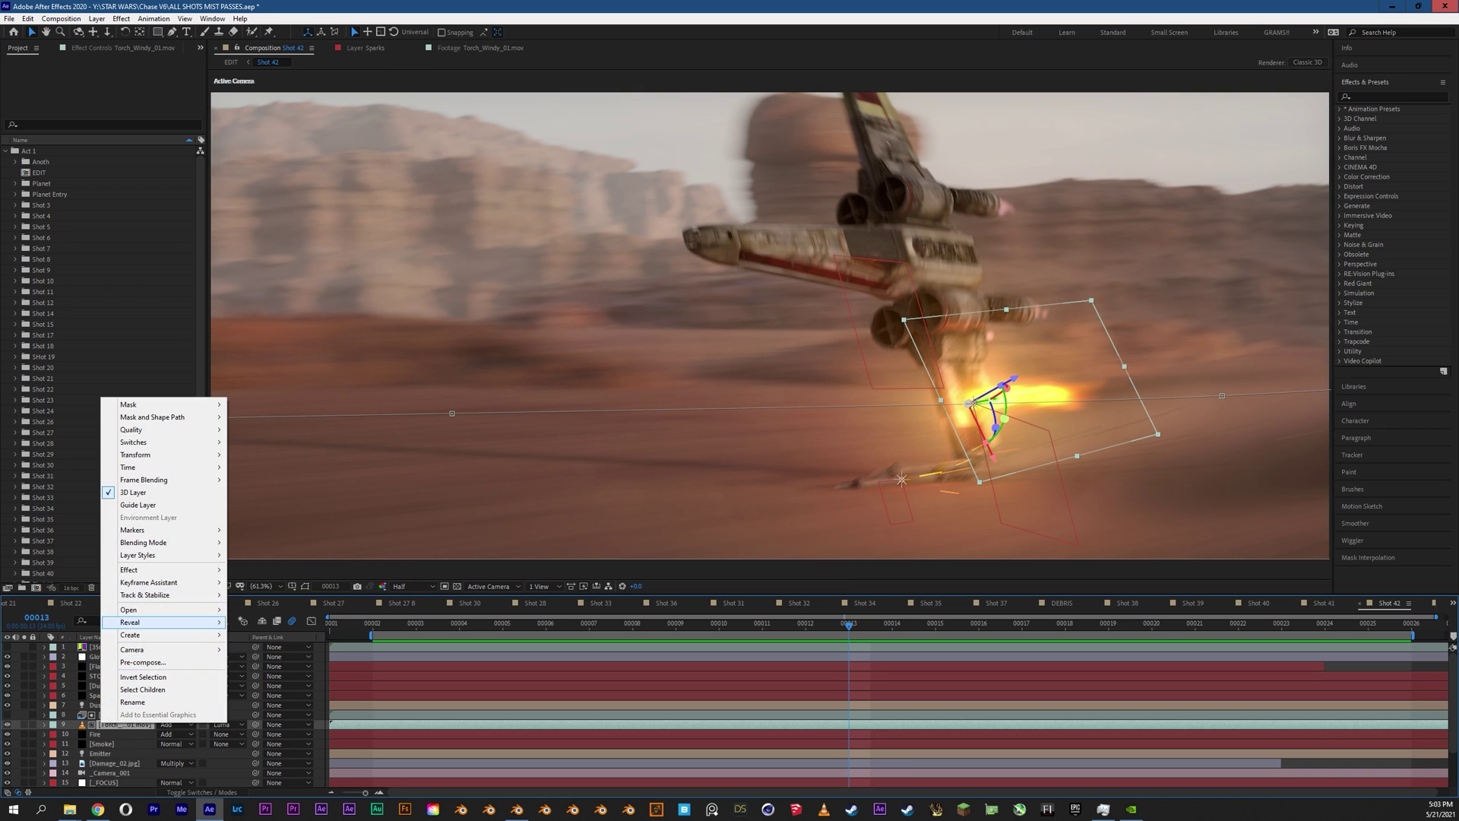
{"action": "mouse_move", "coordinate": [152, 622]}
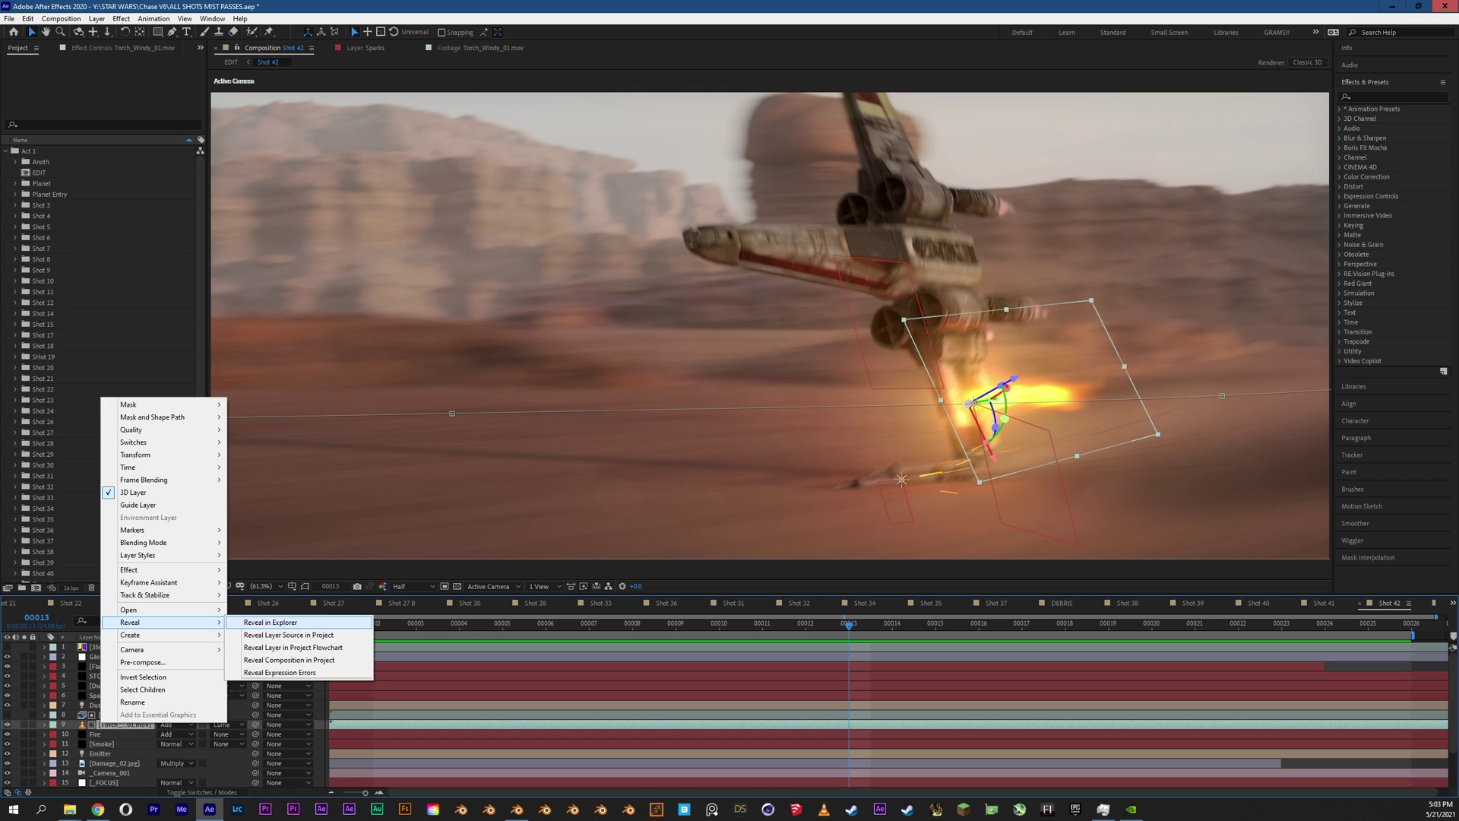
{"action": "left_click", "coordinate": [289, 635]}
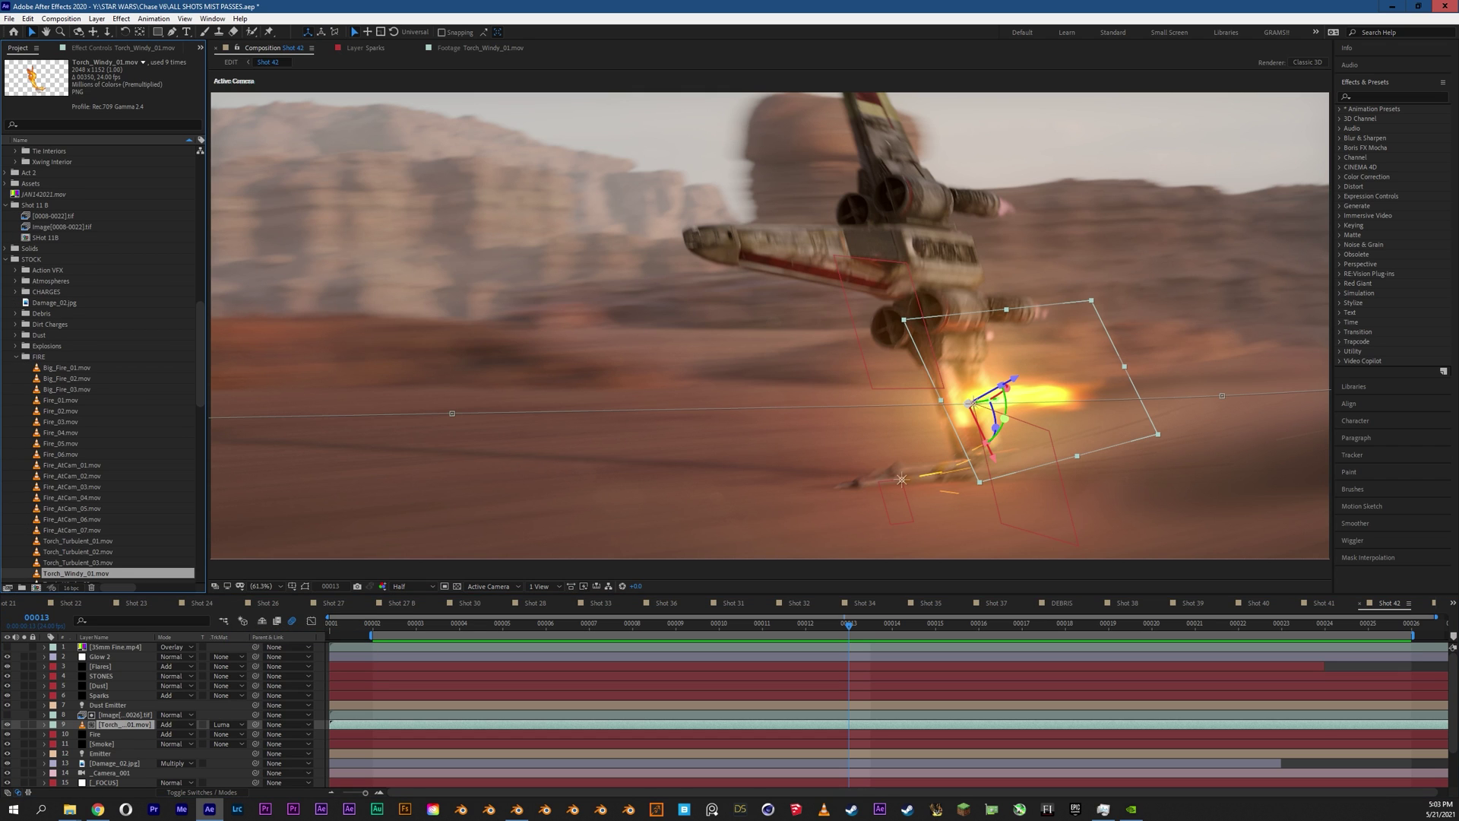
Step: Open the Torch_Windy_01.mov stock footage in its own viewer and play the flame clip
{"action": "double_click", "coordinate": [76, 573]}
{"action": "middle_click_drag", "start_coordinate": [365, 182], "coordinate": [853, 418]}
{"action": "key", "text": "space"}
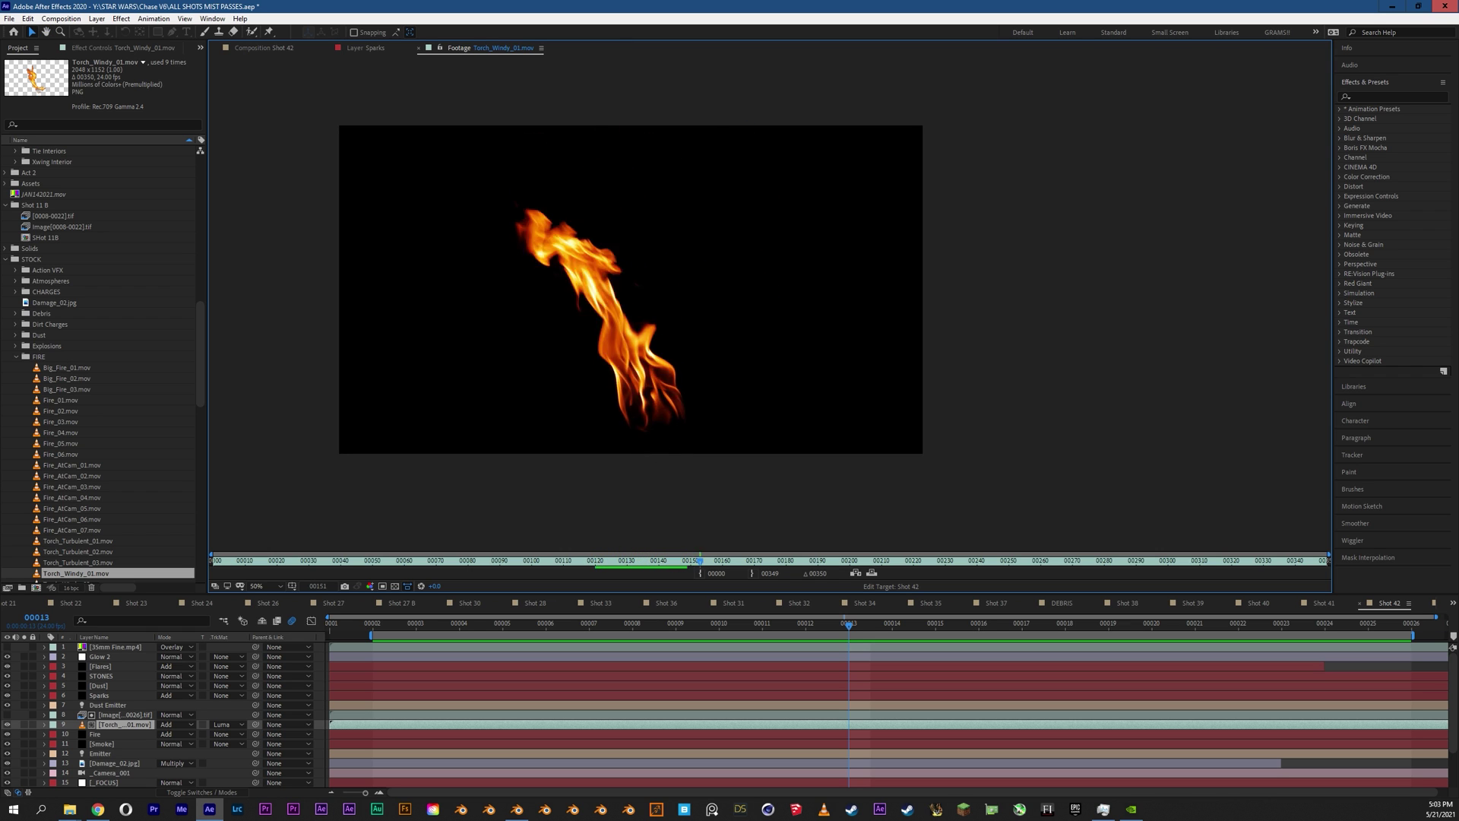
Step: Return to the Shot 42 composition and preview the shot with the engine fire
{"action": "left_click", "coordinate": [263, 47]}
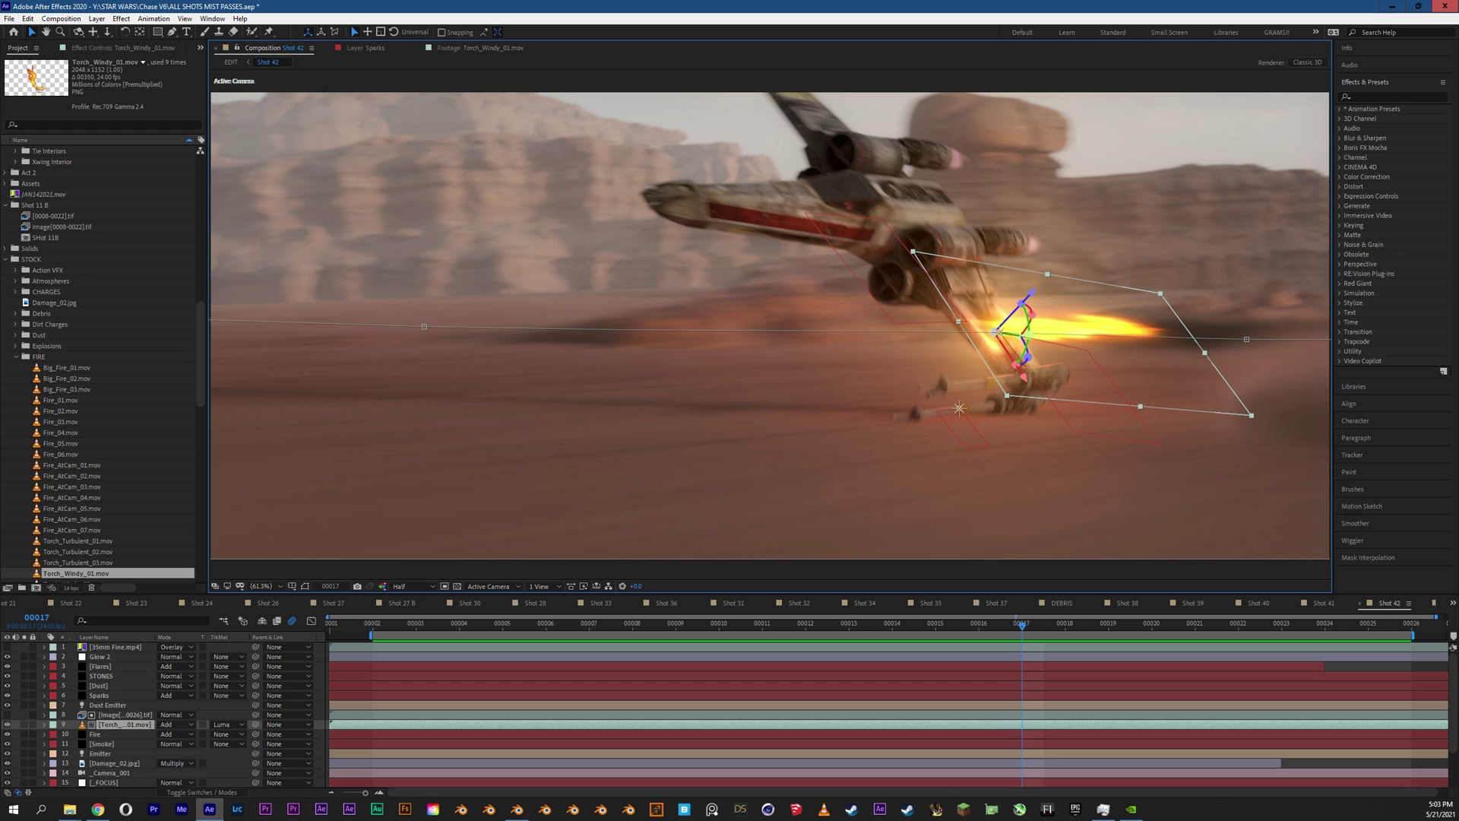
{"action": "key", "text": "space"}
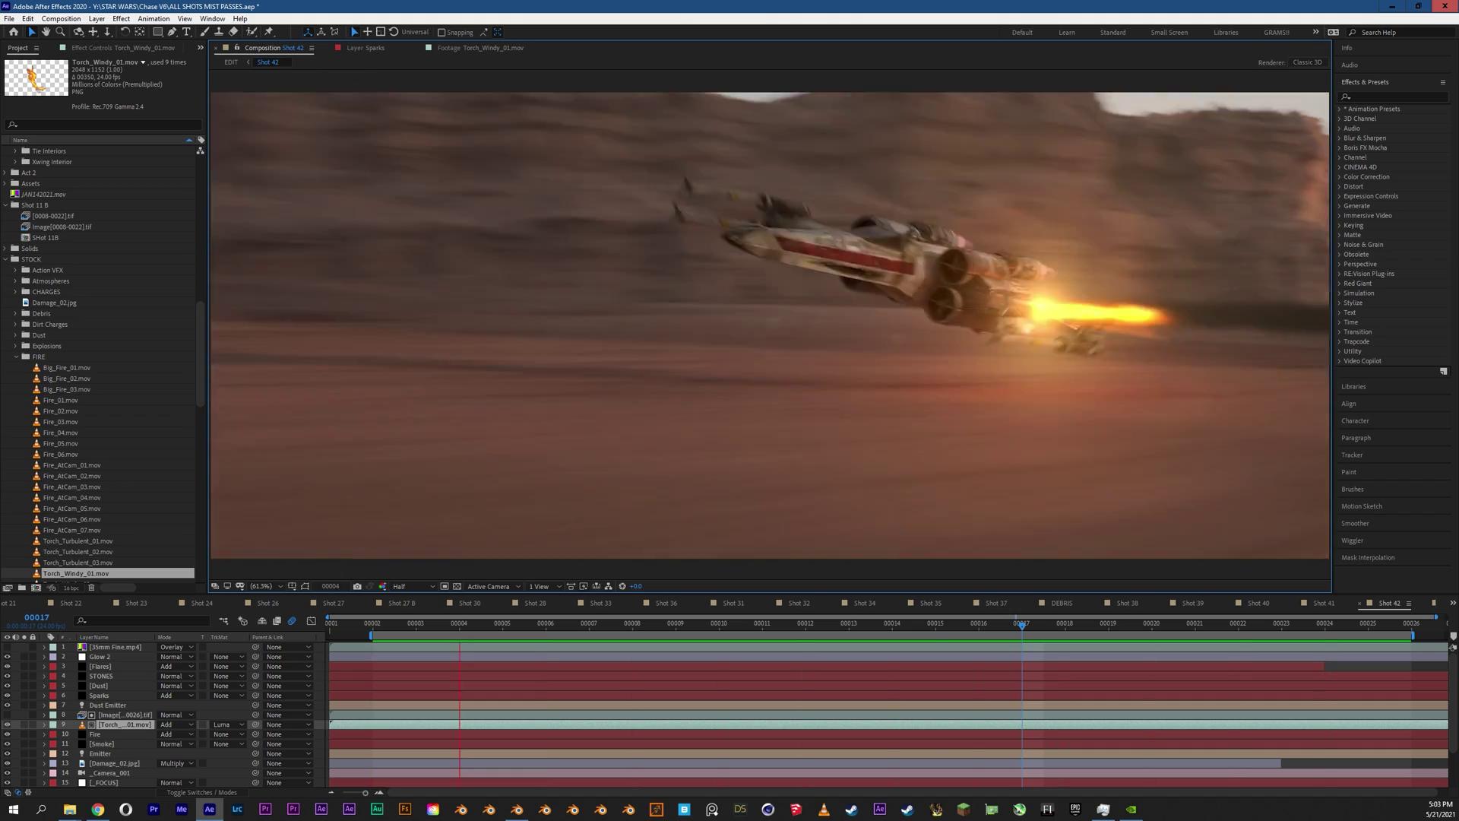
{"action": "key", "text": "space"}
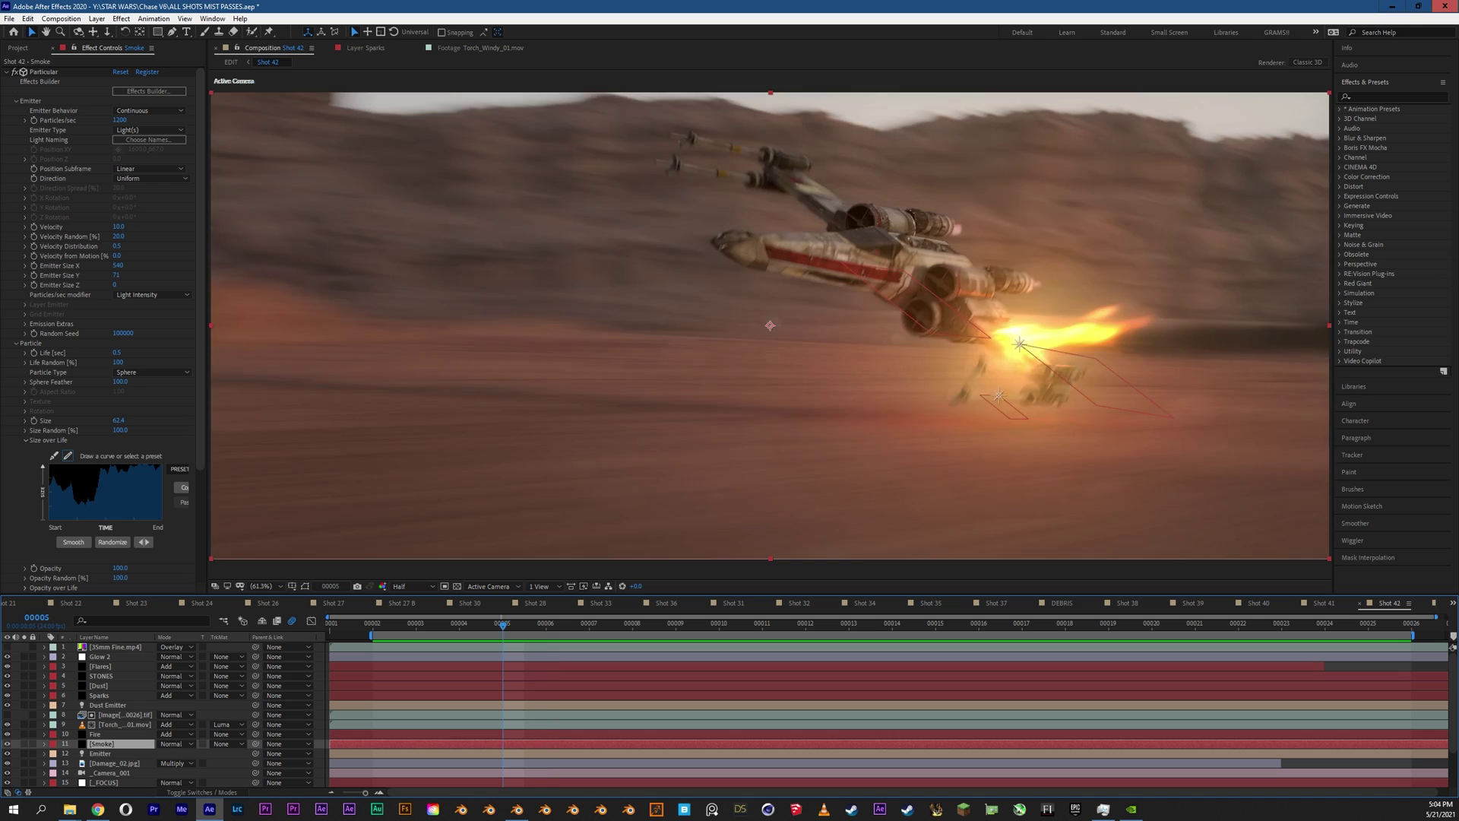
Step: Scrub Shot 42 to frame 7 and back to frame 4, and play the shot with the Smoke layer selected
{"action": "left_click_drag", "start_coordinate": [502, 625], "coordinate": [590, 625]}
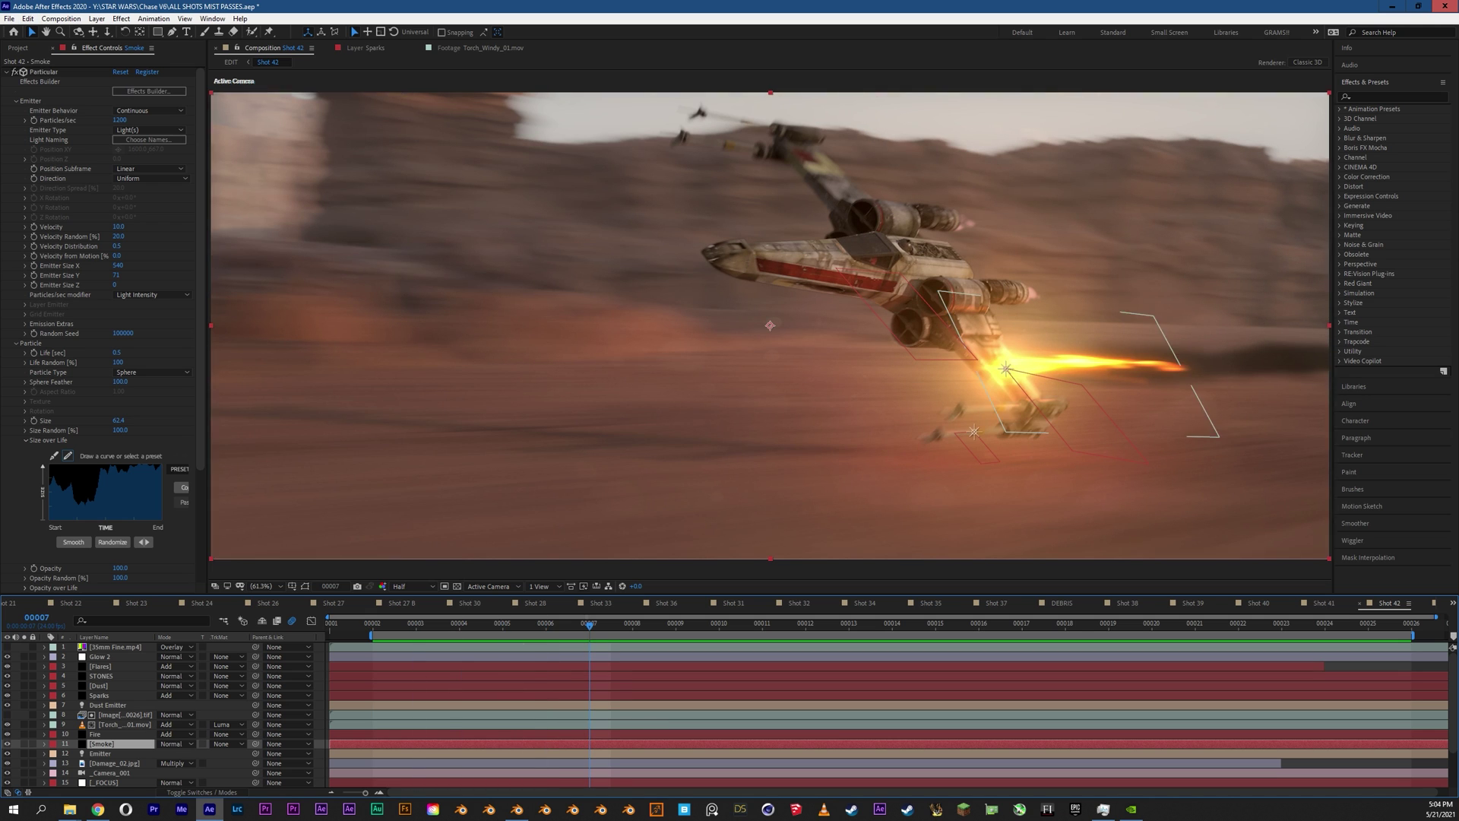
{"action": "left_click_drag", "start_coordinate": [590, 625], "coordinate": [459, 625]}
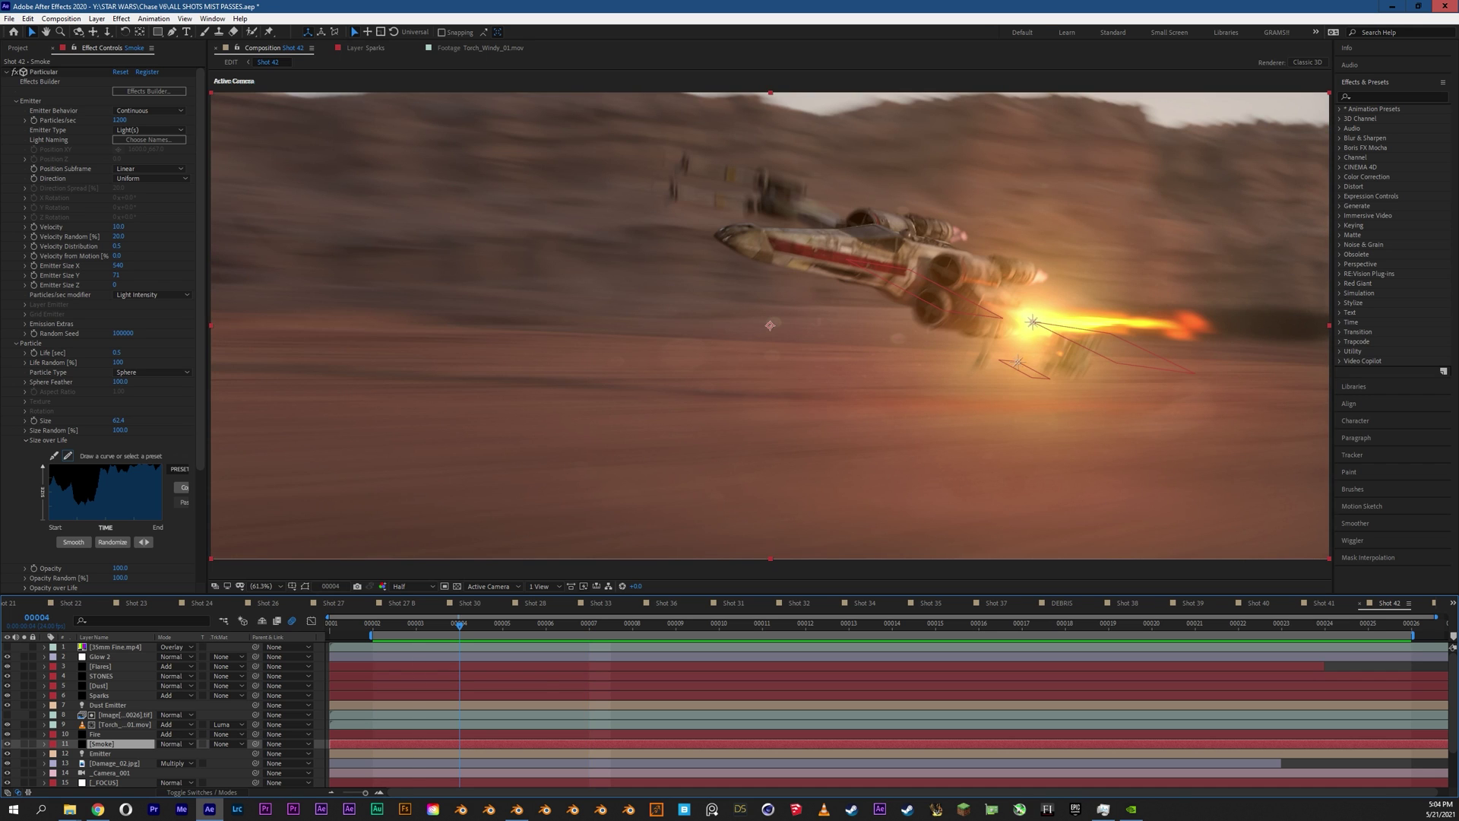
{"action": "key", "text": "space"}
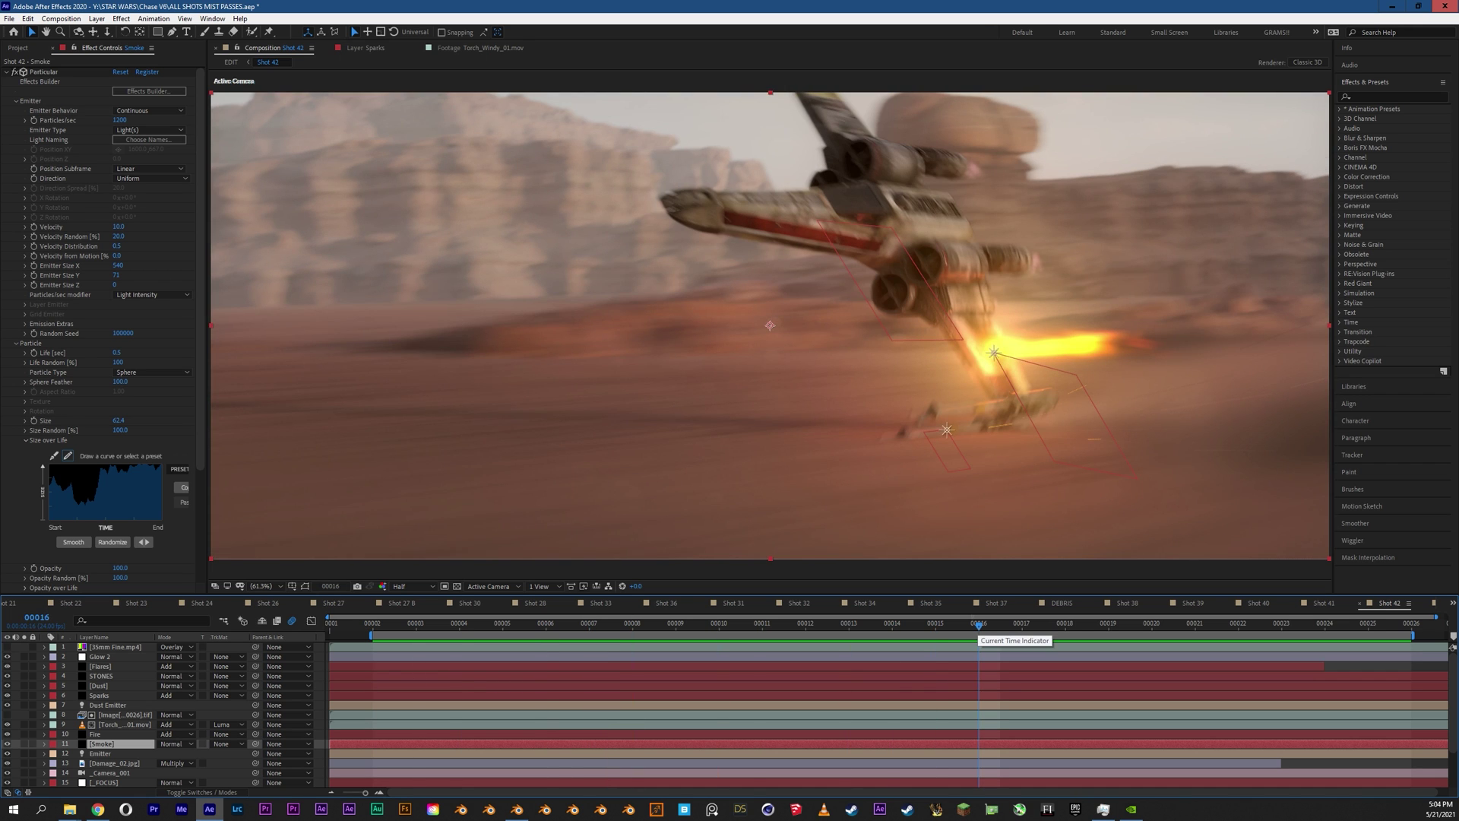
Step: Step Shot 42 back from frame 16 to frame 9 to examine the engine fire's light on the wing
{"action": "key", "text": "Page_Up"}
{"action": "key", "text": "Page_Up"}
{"action": "key", "text": "Page_Up"}
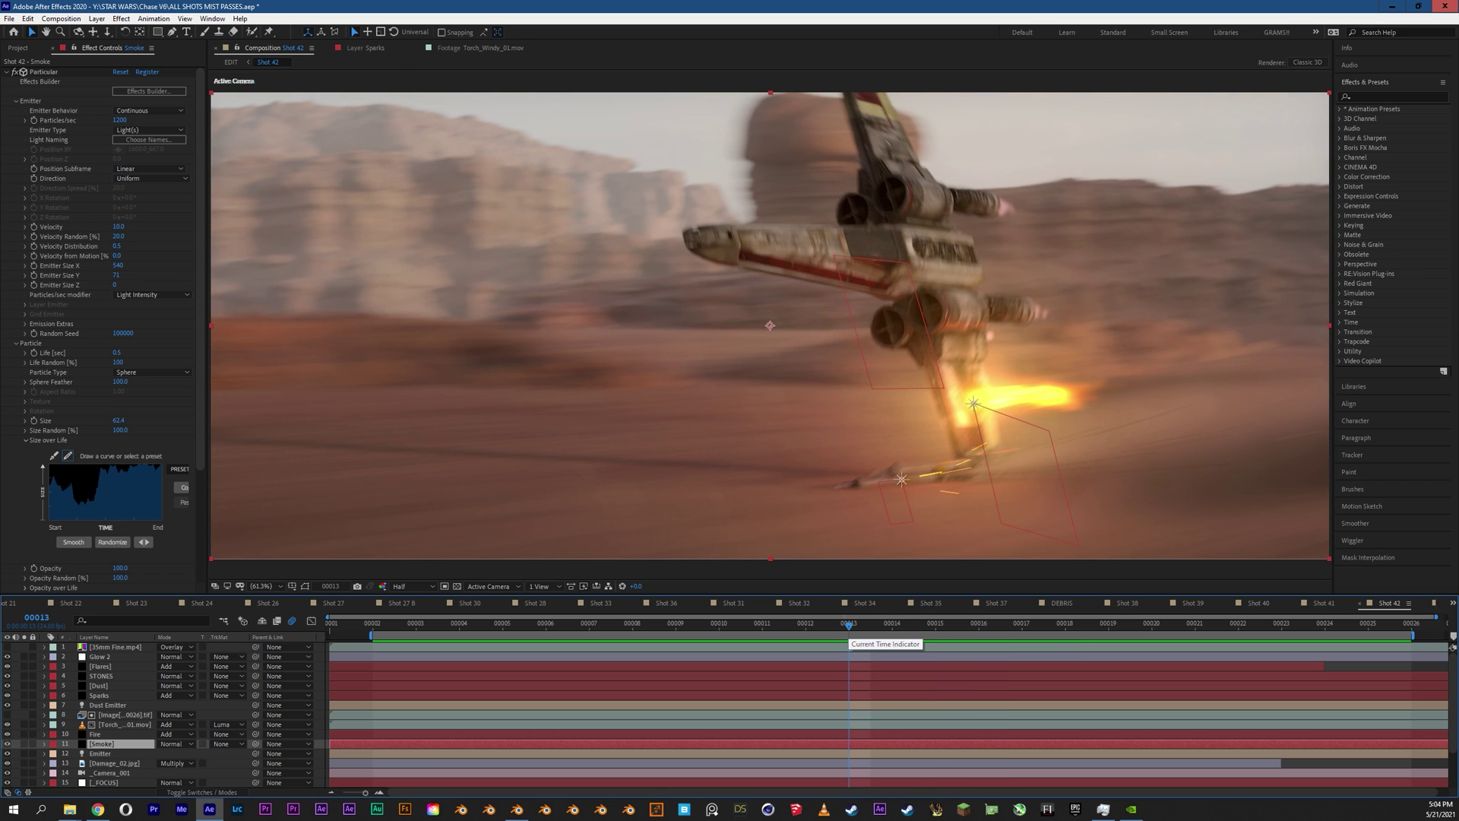
{"action": "key", "text": "Page_Up"}
{"action": "key", "text": "Page_Up"}
{"action": "key", "text": "Page_Up"}
{"action": "key", "text": "Page_Up"}
{"action": "key", "text": "Page_Up"}
{"action": "key", "text": "Page_Up"}
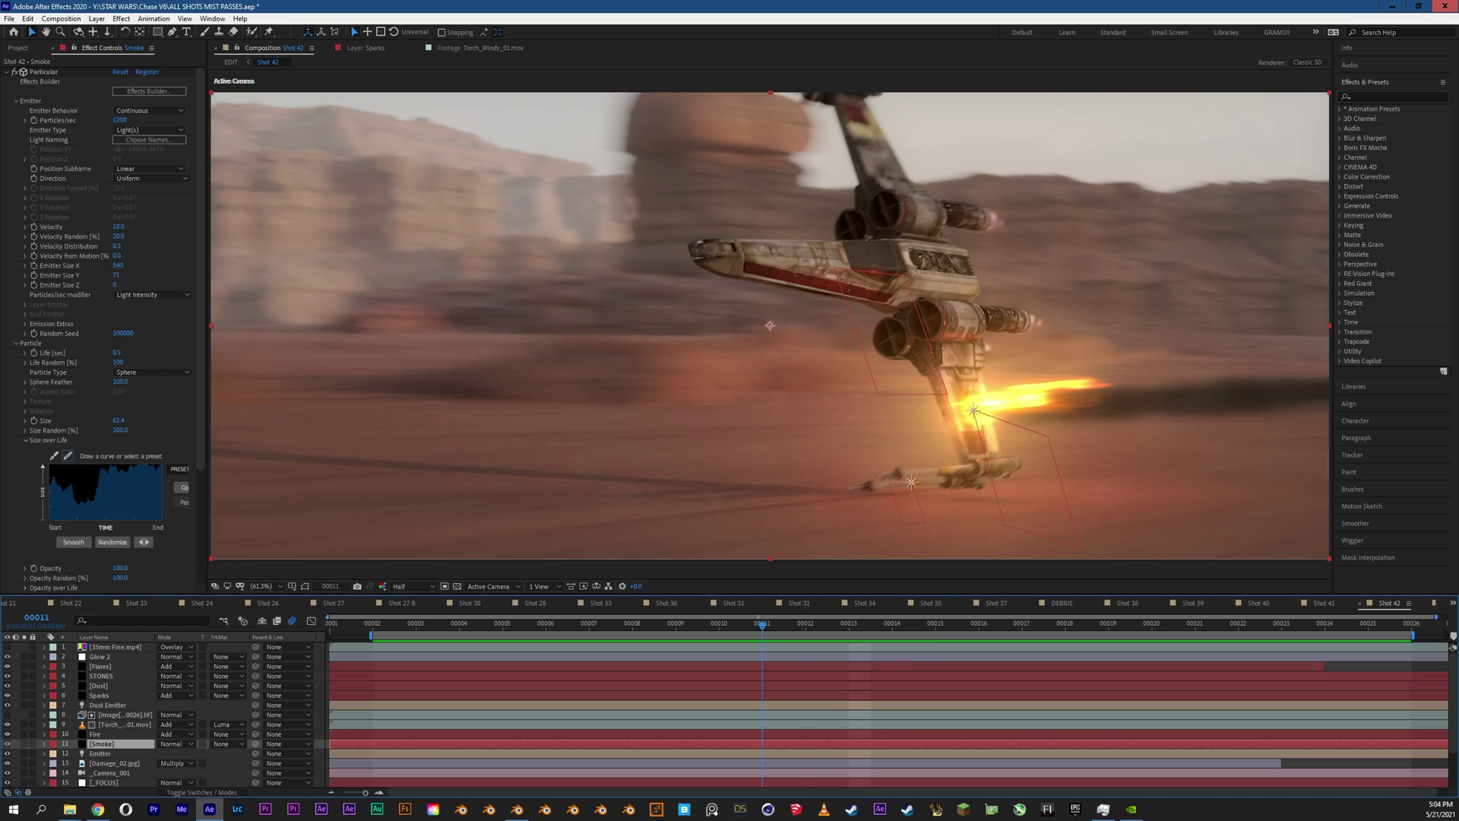
{"action": "key", "text": "Page_Down"}
{"action": "key", "text": "Page_Down"}
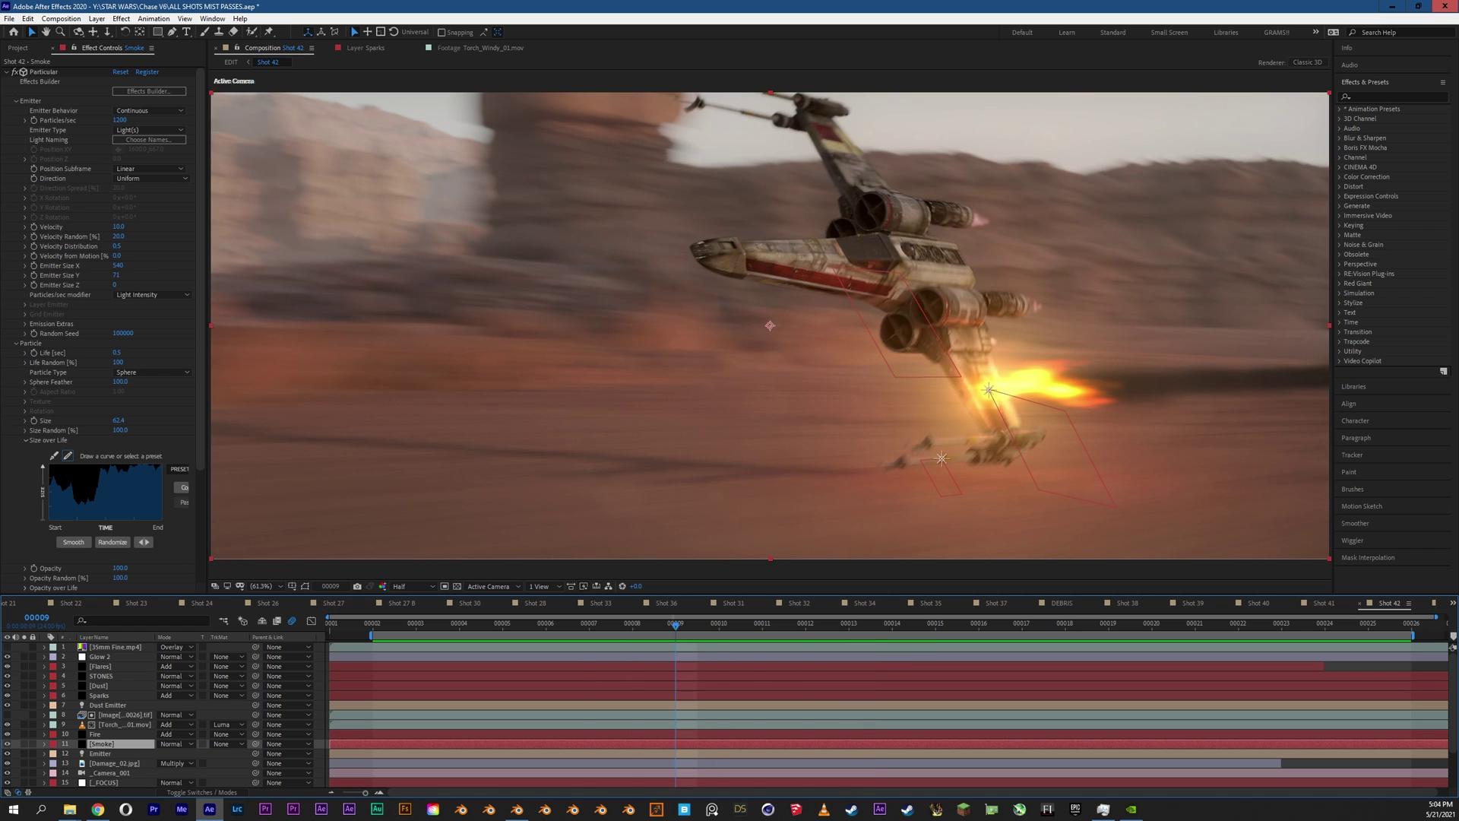
Step: Step through Shot 42 around frame 8 and on to frame 15, examining the flame and sparks near the ground
{"action": "key", "text": "Page_Up"}
{"action": "key", "text": "Page_Up"}
{"action": "key", "text": "Page_Up"}
{"action": "key", "text": "Page_Down"}
{"action": "key", "text": "Page_Down"}
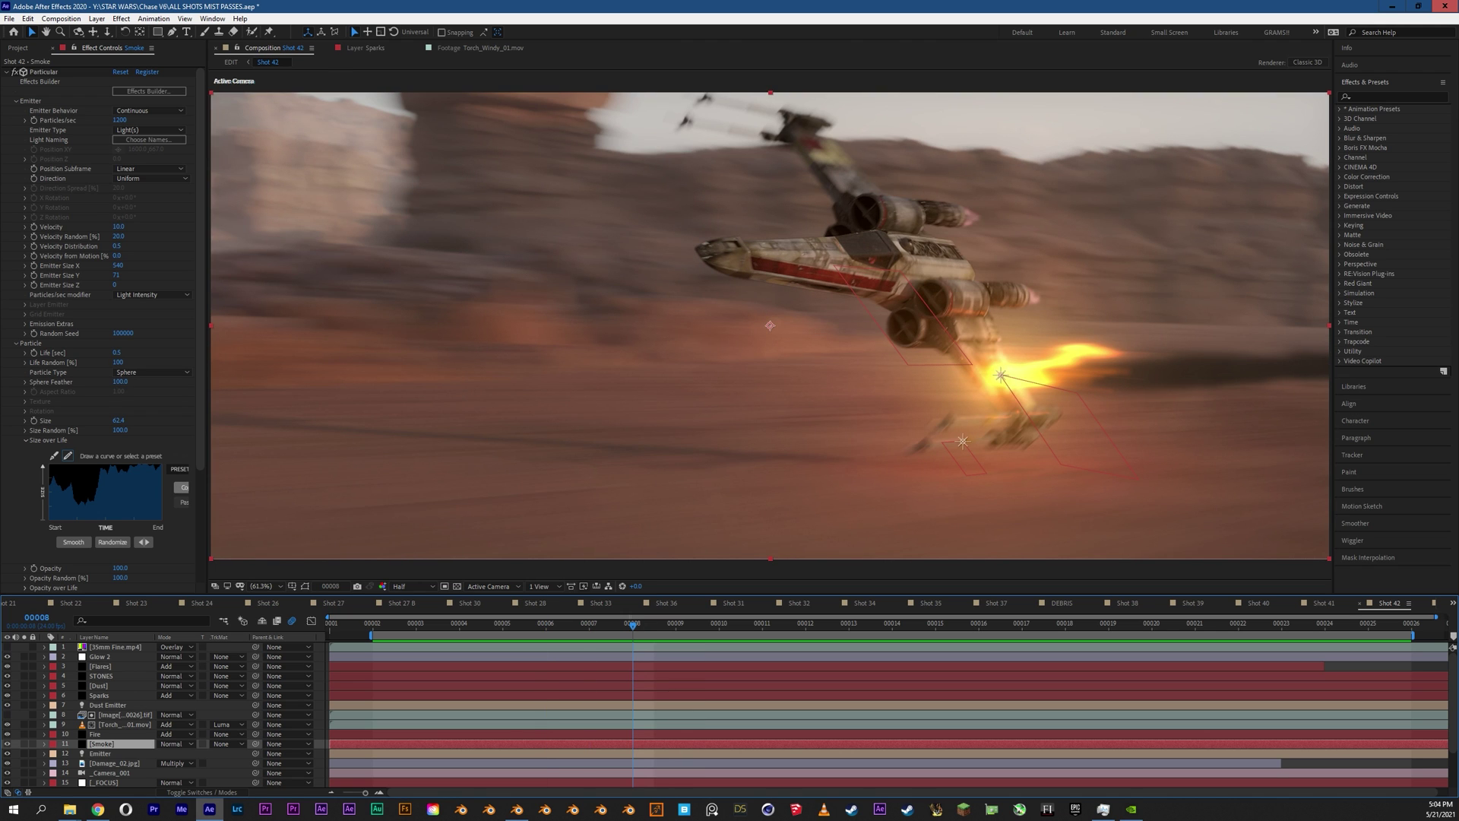
{"action": "key", "text": "Page_Down"}
{"action": "key", "text": "Page_Down"}
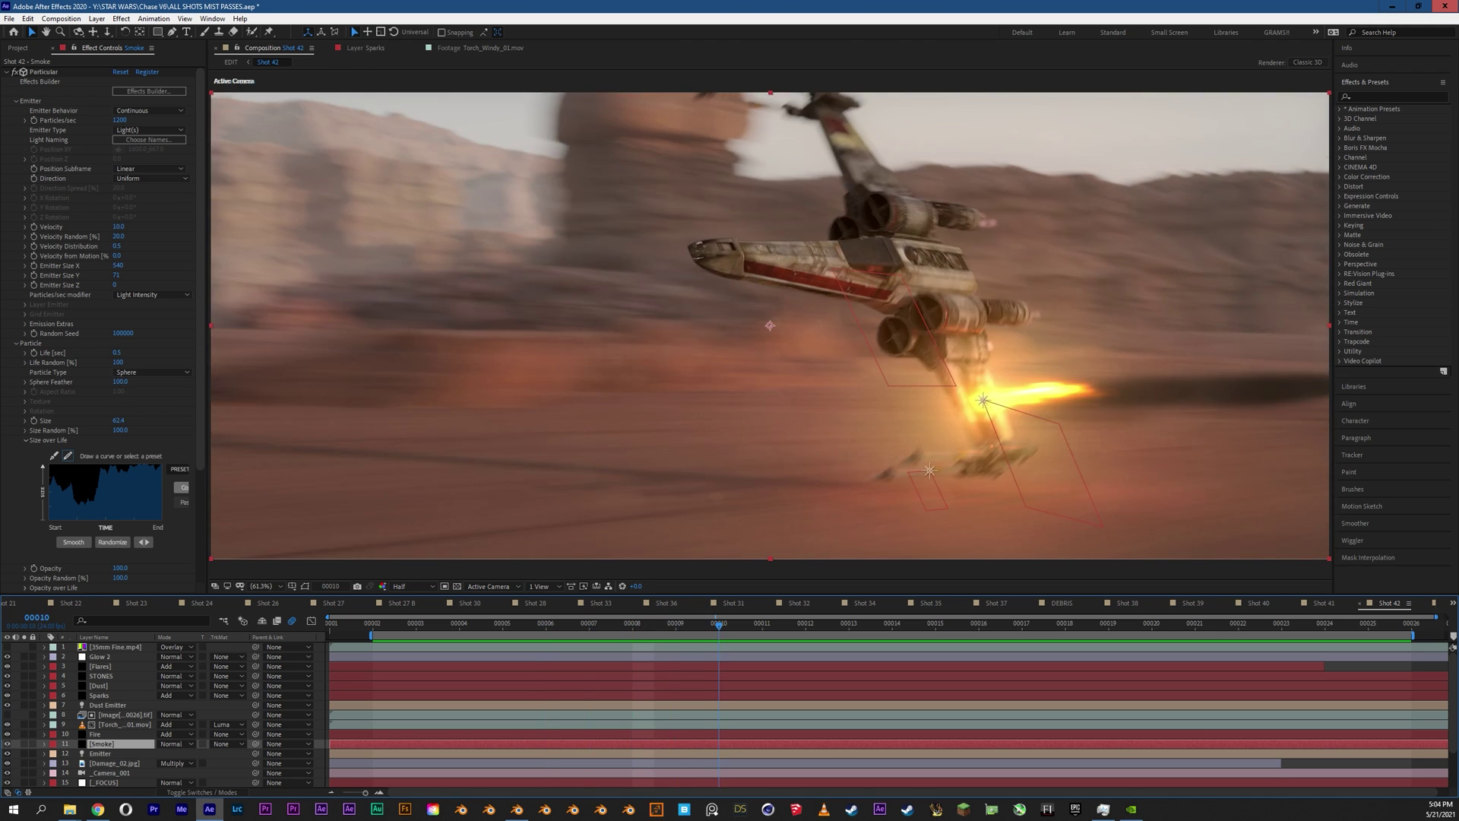
{"action": "key", "text": "Page_Down"}
{"action": "key", "text": "Page_Down"}
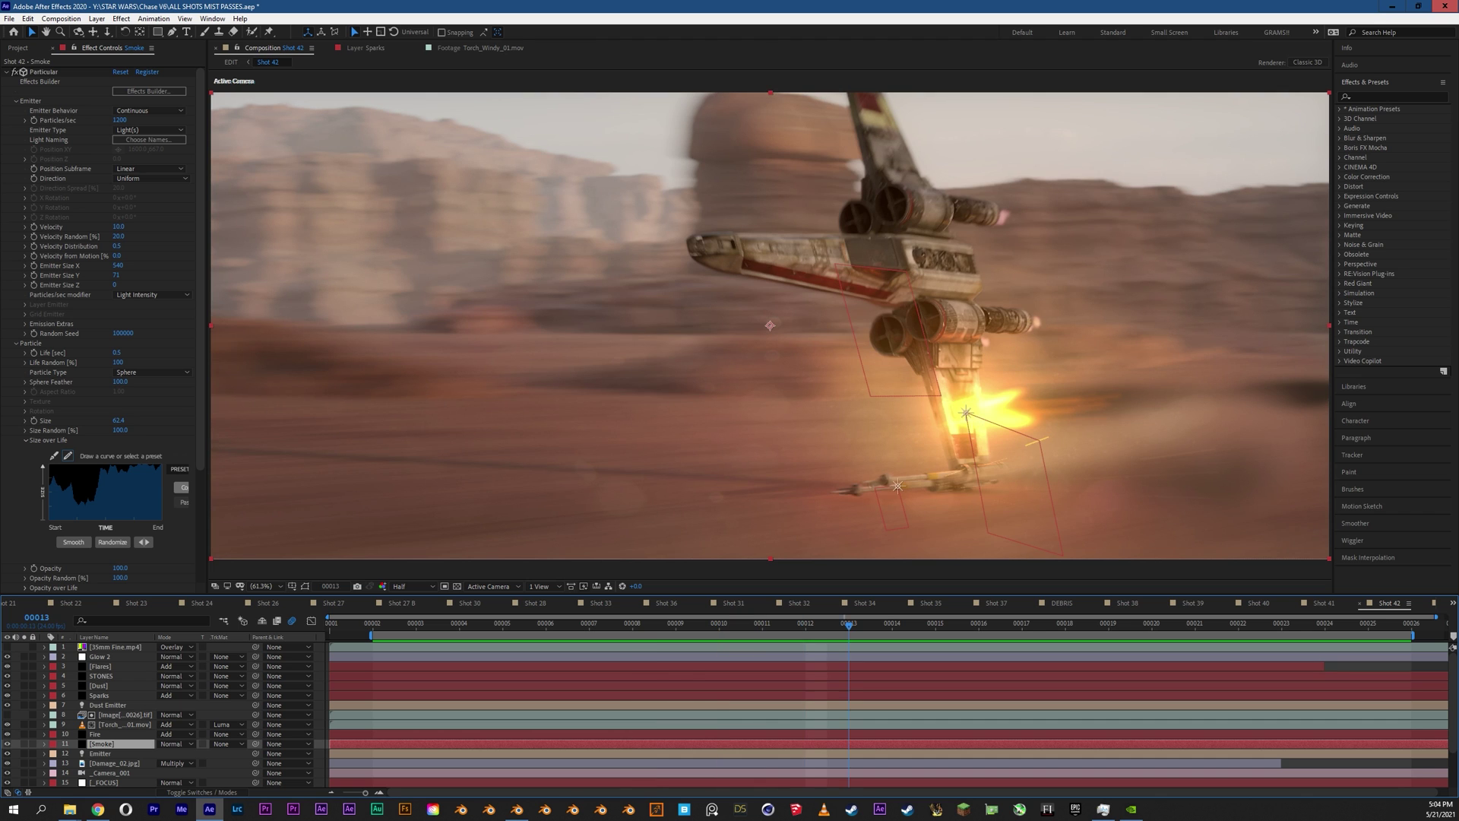
{"action": "key", "text": "Page_Down"}
{"action": "key", "text": "Page_Down"}
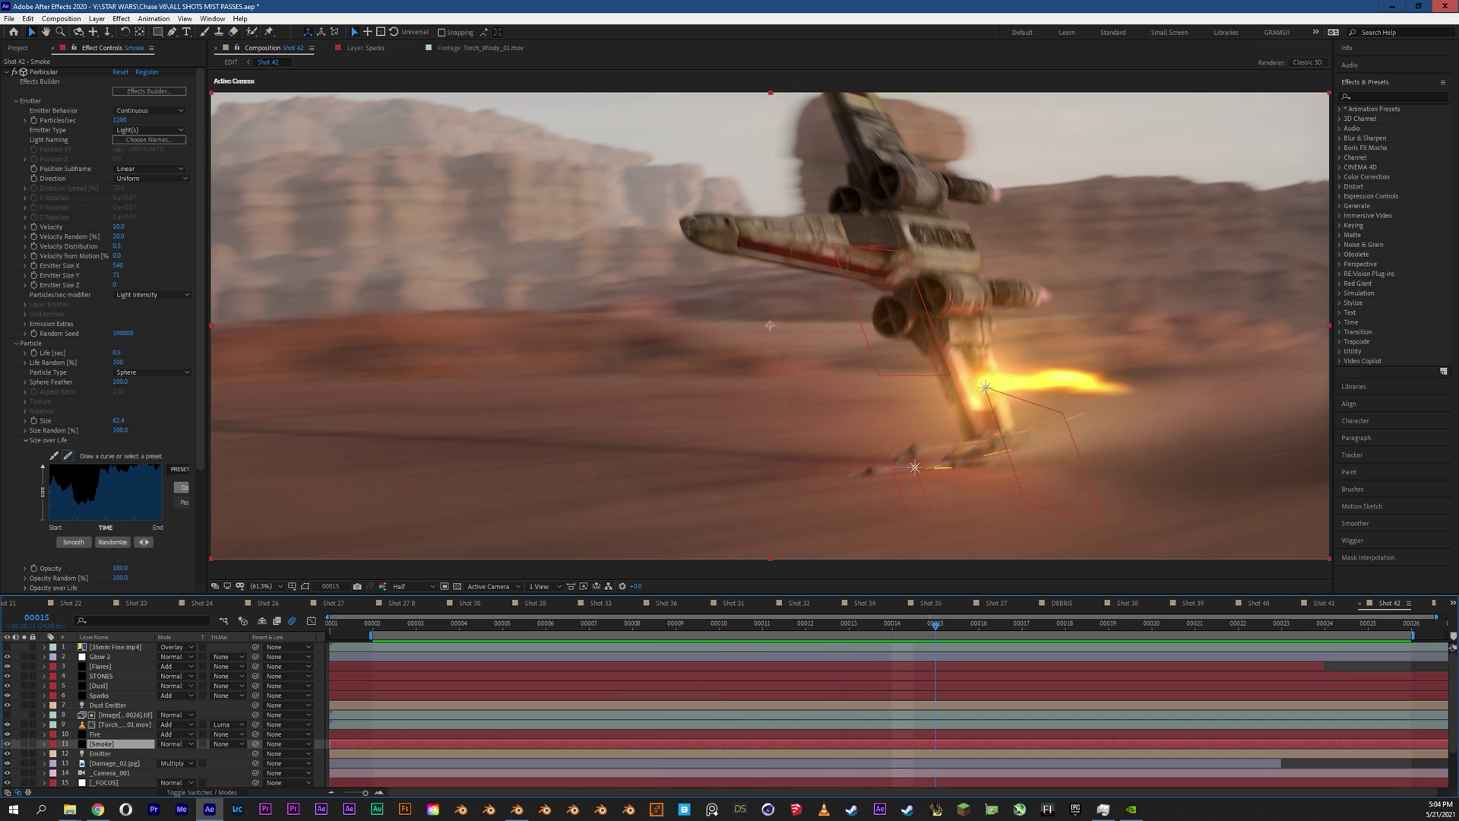
Step: Step further through Shot 42 and return to frame 12, where the lower wing's fire meets the ground
{"action": "key", "text": "Page_Down"}
{"action": "key", "text": "Page_Down"}
{"action": "key", "text": "Page_Down"}
{"action": "key", "text": "Page_Down"}
{"action": "key", "text": "Page_Down"}
{"action": "key", "text": "Page_Down"}
{"action": "key", "text": "Page_Up"}
{"action": "key", "text": "Page_Up"}
{"action": "key", "text": "Page_Up"}
{"action": "key", "text": "Page_Up"}
{"action": "key", "text": "Page_Up"}
{"action": "key", "text": "Page_Up"}
{"action": "key", "text": "Page_Up"}
{"action": "key", "text": "Page_Up"}
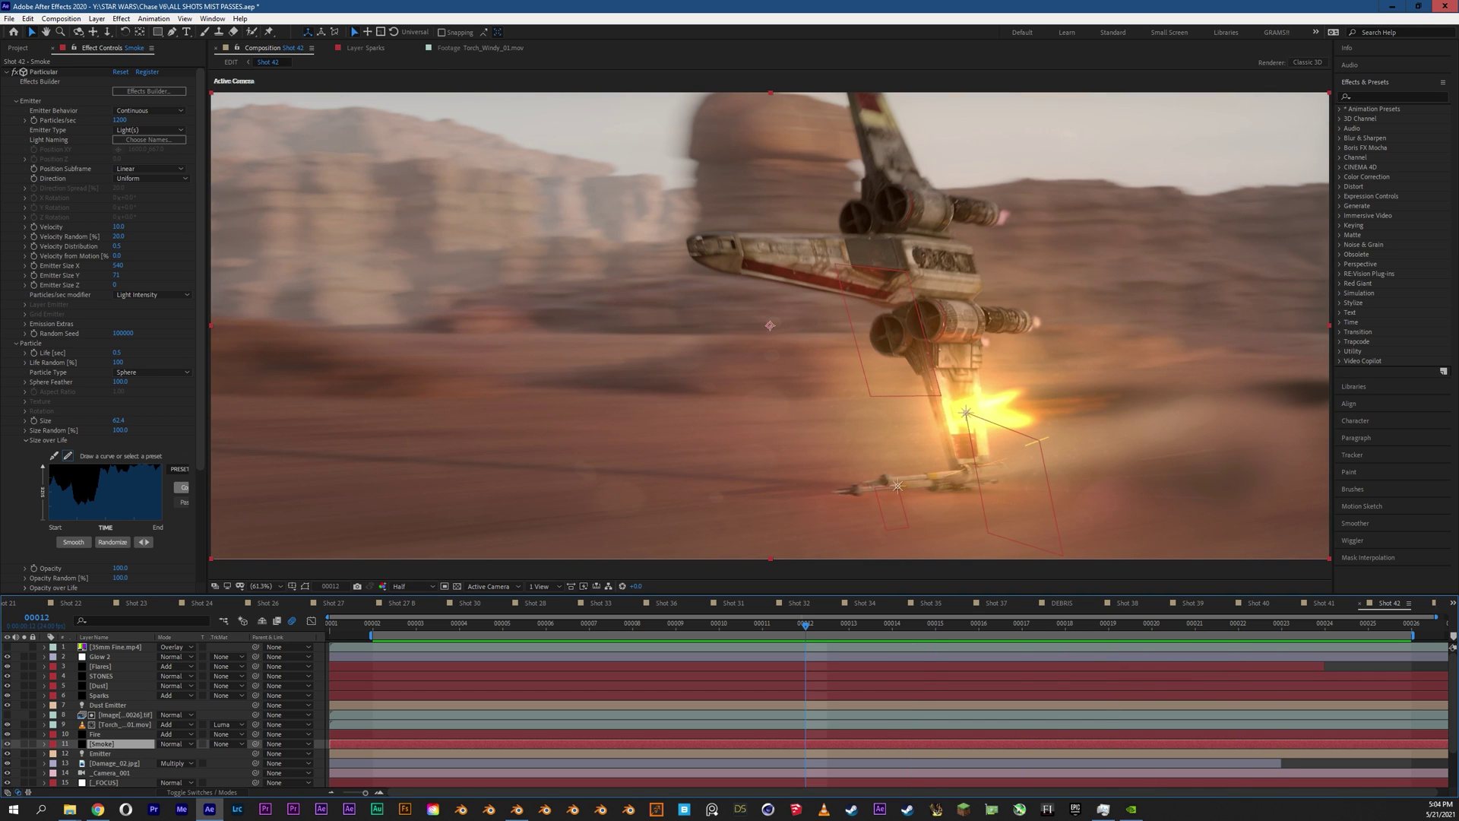